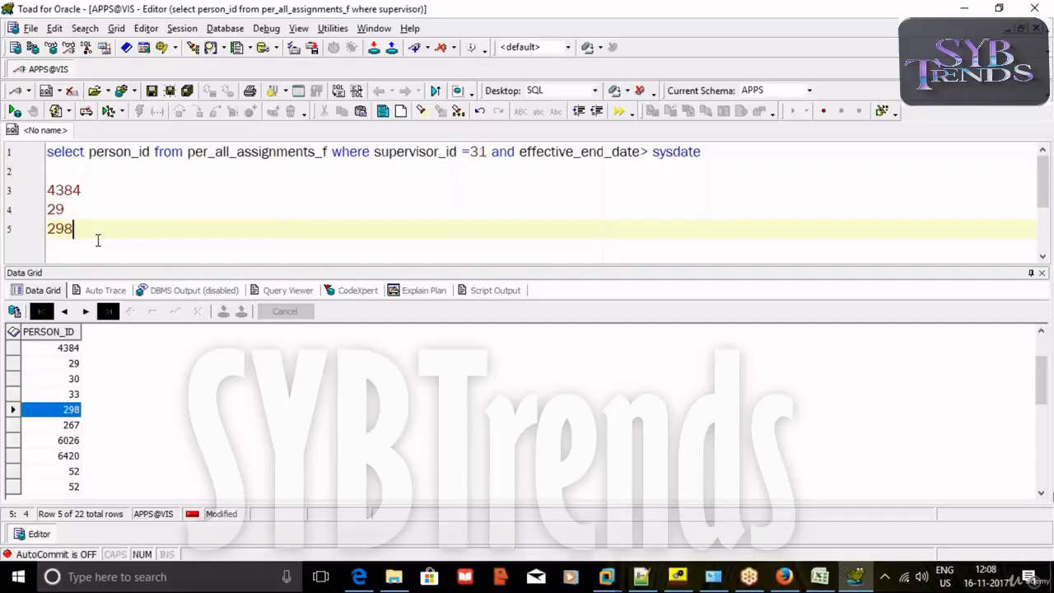
Start a second query on line 3, 'select *from per_all_people', ahead of IDs 4384, 29, 298.
key("Return")
key("Return")
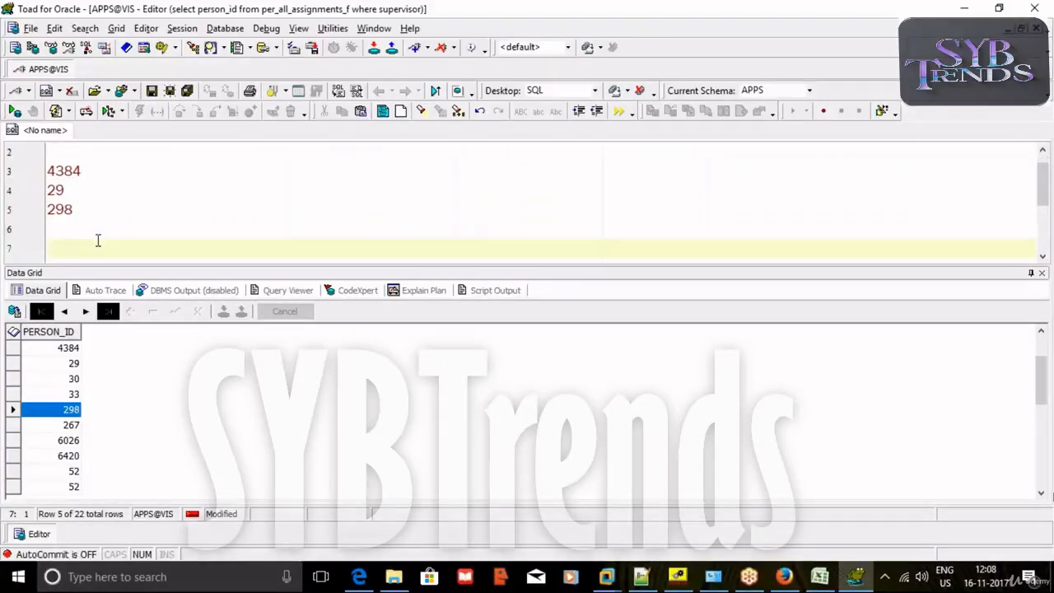
scroll(104, 237, "up", 1)
left_click(57, 174)
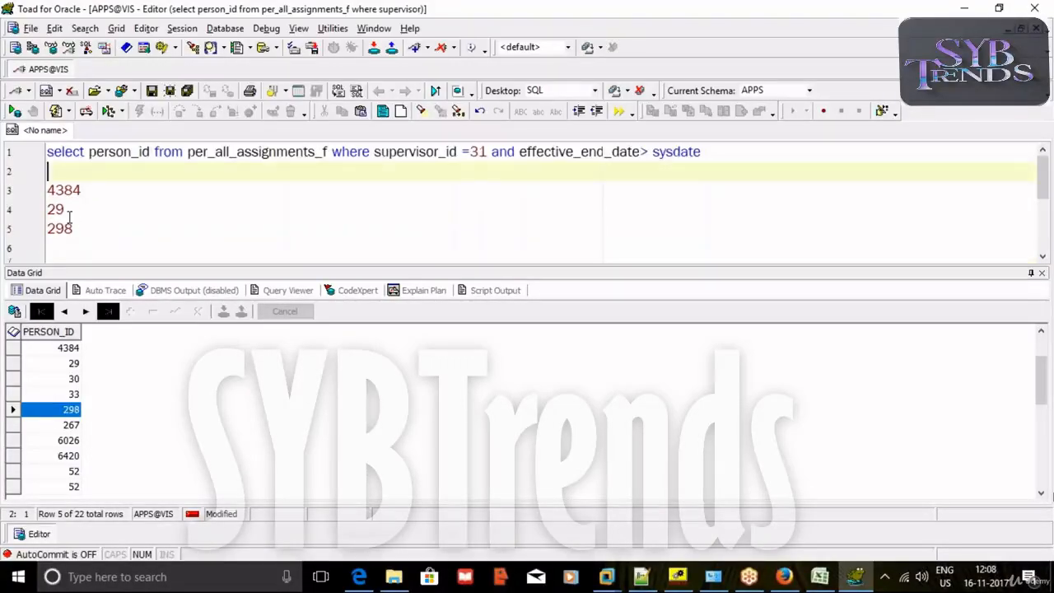
left_click(51, 190)
type("select *")
type("from per_a")
type("ll_people")
type("_p")
key("BackSpace")
Finish the query as per_all_people_f where person_id in (4384, 29, 298) and run it.
type("f whe")
type("re ")
type("emplo")
type("yee")
key("BackSpace")
key("BackSpace")
key("BackSpace")
key("BackSpace")
key("BackSpace")
key("BackSpace")
key("BackSpace")
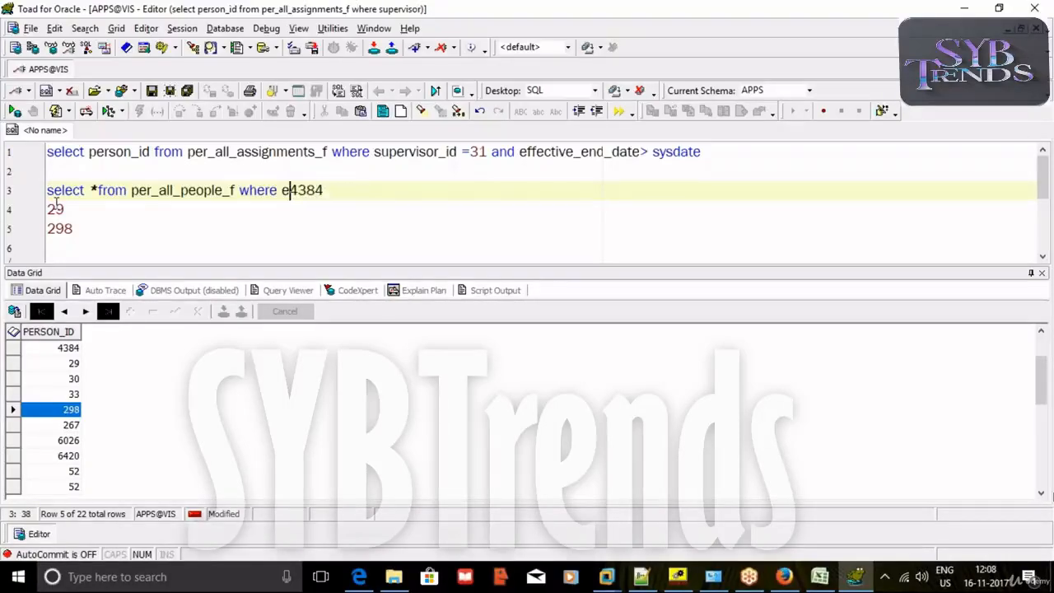
type("person_")
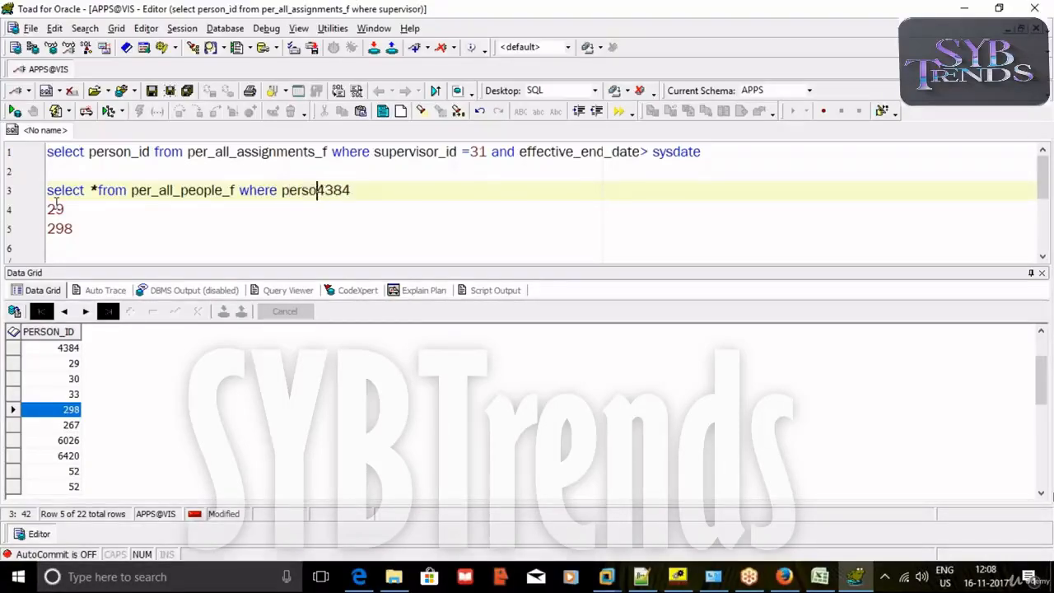
type("id in (")
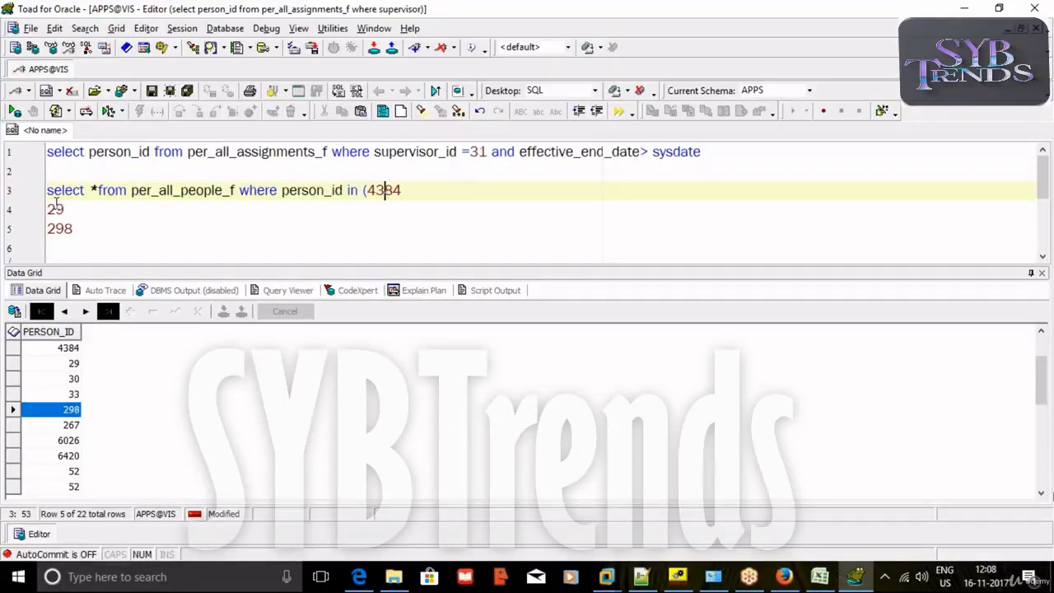
left_click(81, 212)
key("Down")
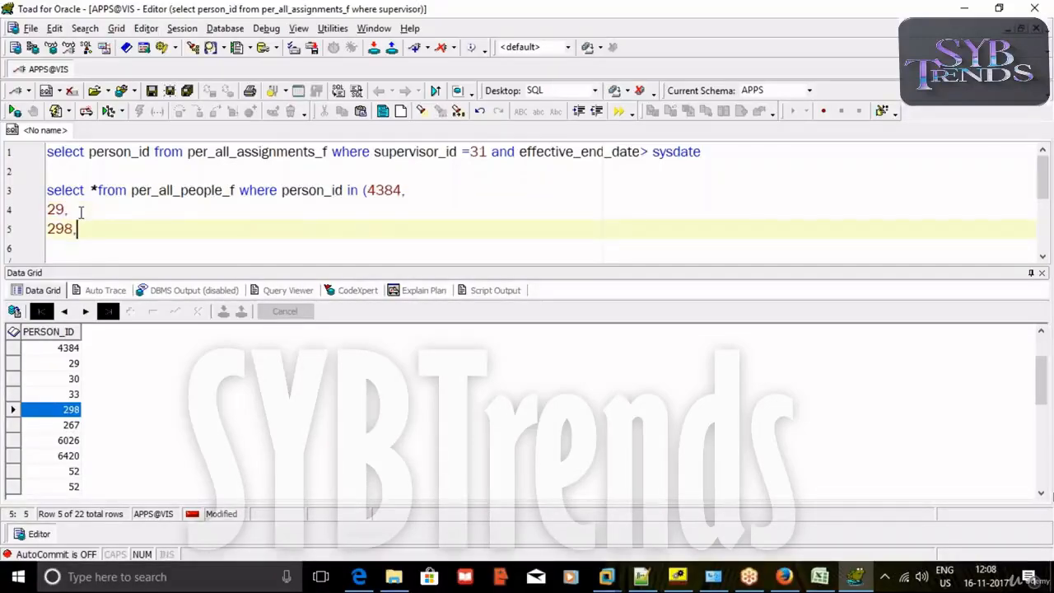
key("F9")
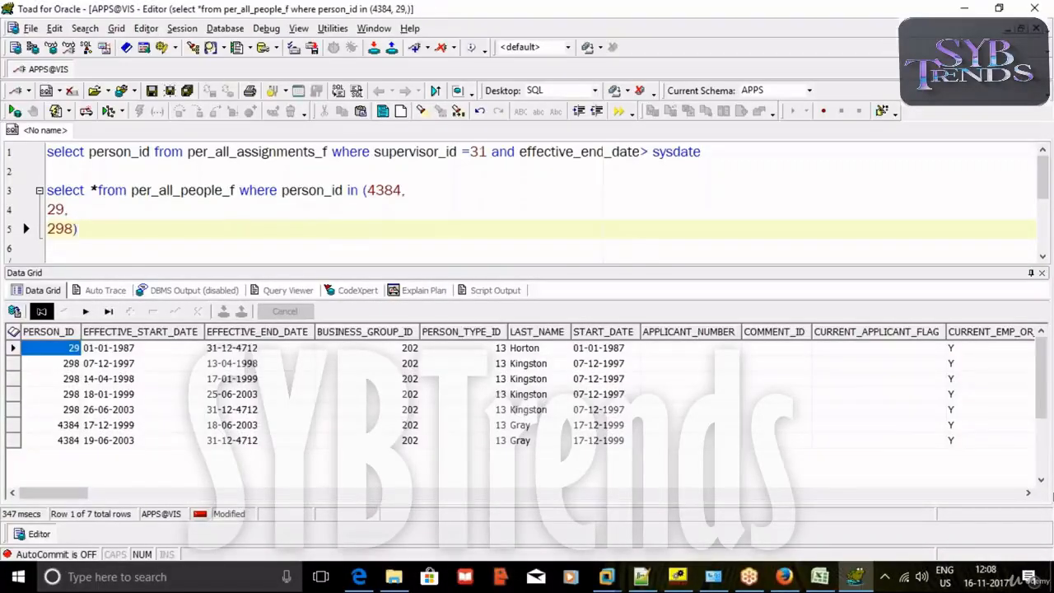
Copy the effective_end_date > sysdate condition from line 1 into the people query and rerun it.
left_click_drag(708, 152, 493, 154)
left_click(493, 154, "ctrl")
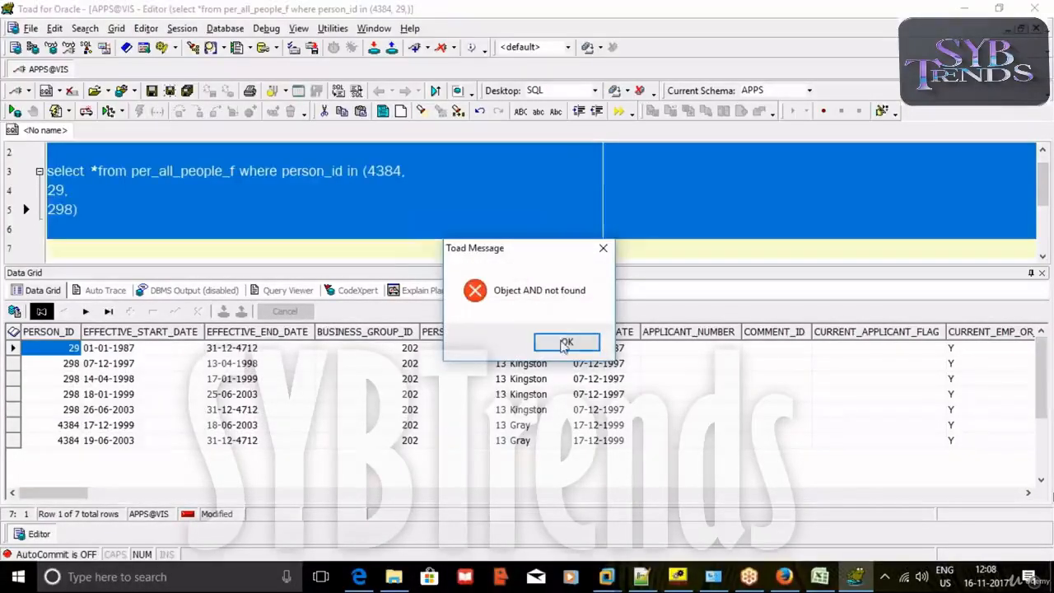
left_click(565, 342)
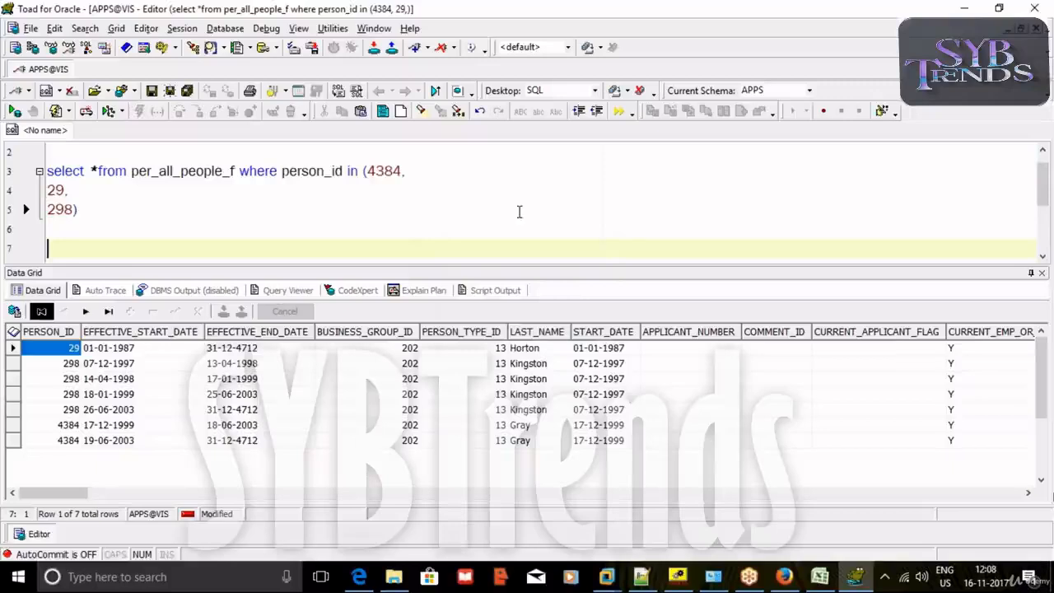
scroll(520, 212, "up", 1)
left_click(703, 151)
left_click_drag(710, 152, 492, 153)
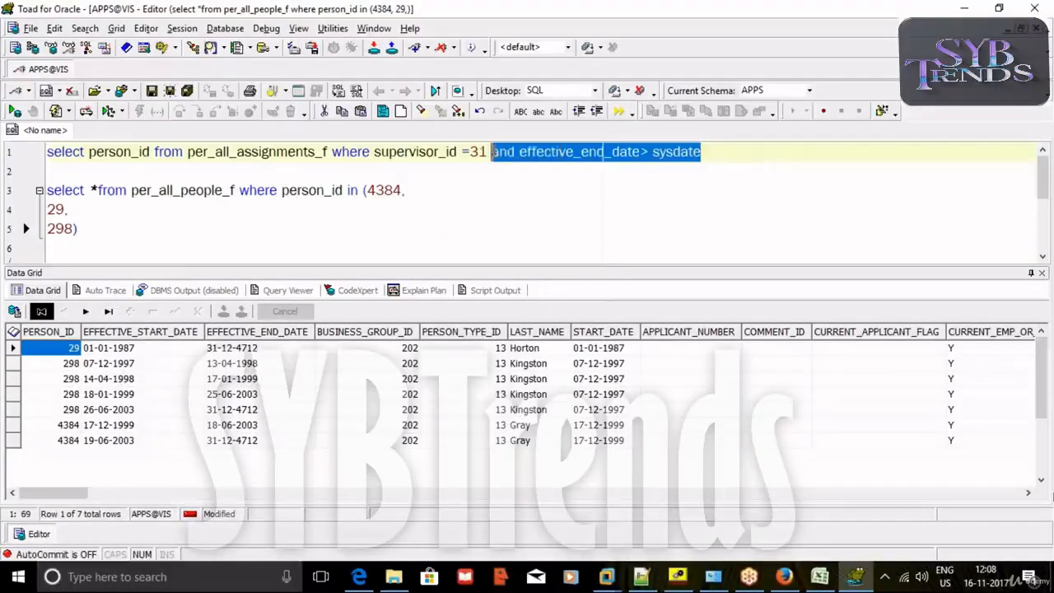
key("ctrl+c")
left_click(198, 237)
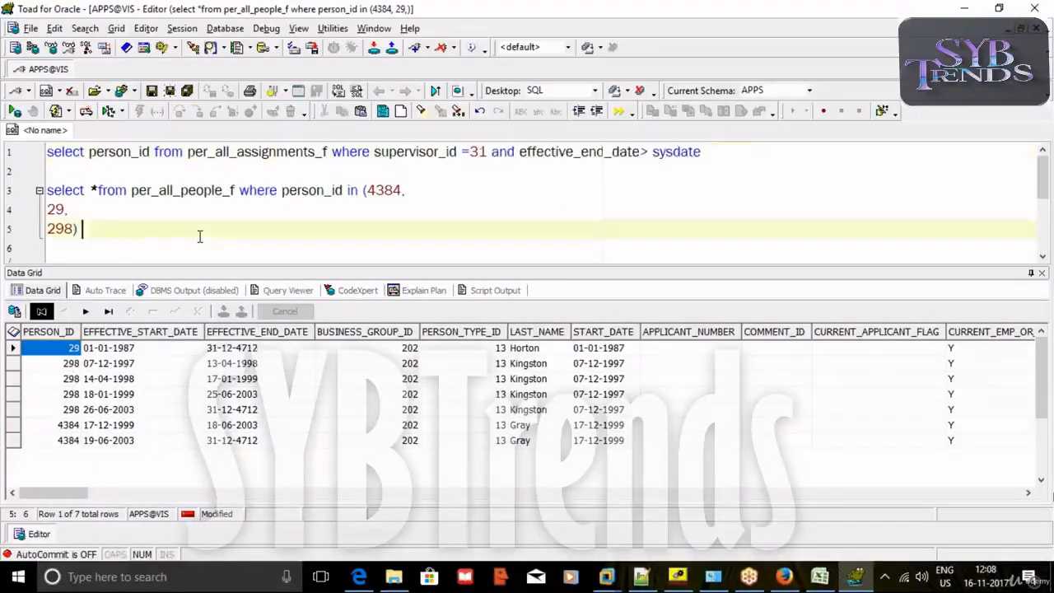
key("ctrl+v")
key("F9")
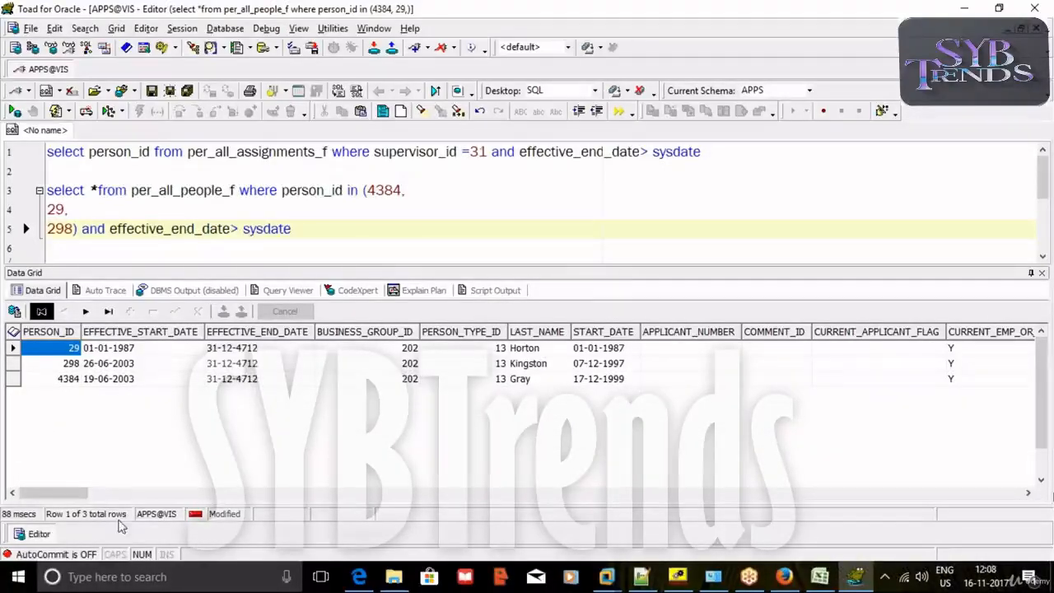
Replace the * in the people query's select list with full_name.
left_click(96, 190)
key("BackSpace")
type("full_name")
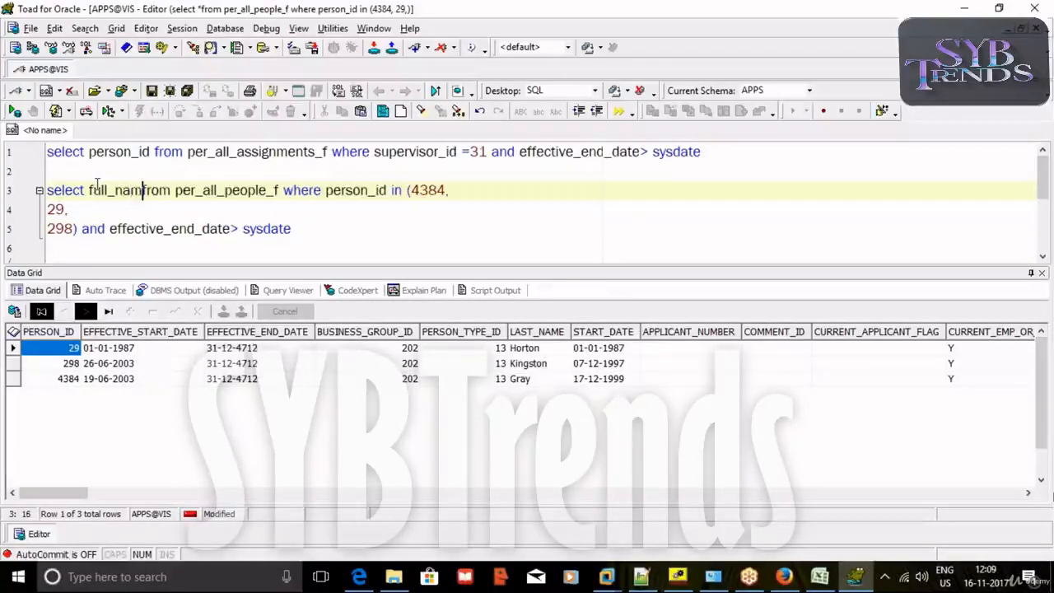
Join fnd_user fu to per_all_people_f ppf on fu.employee_id = ppf.person_id.
left_click(292, 190)
type("fnd")
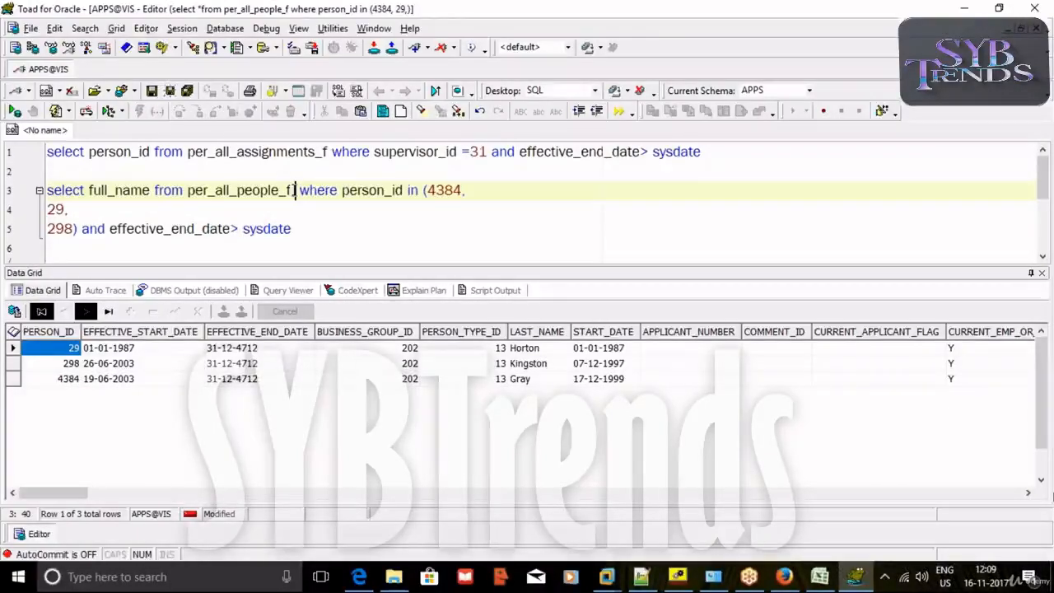
type("_")
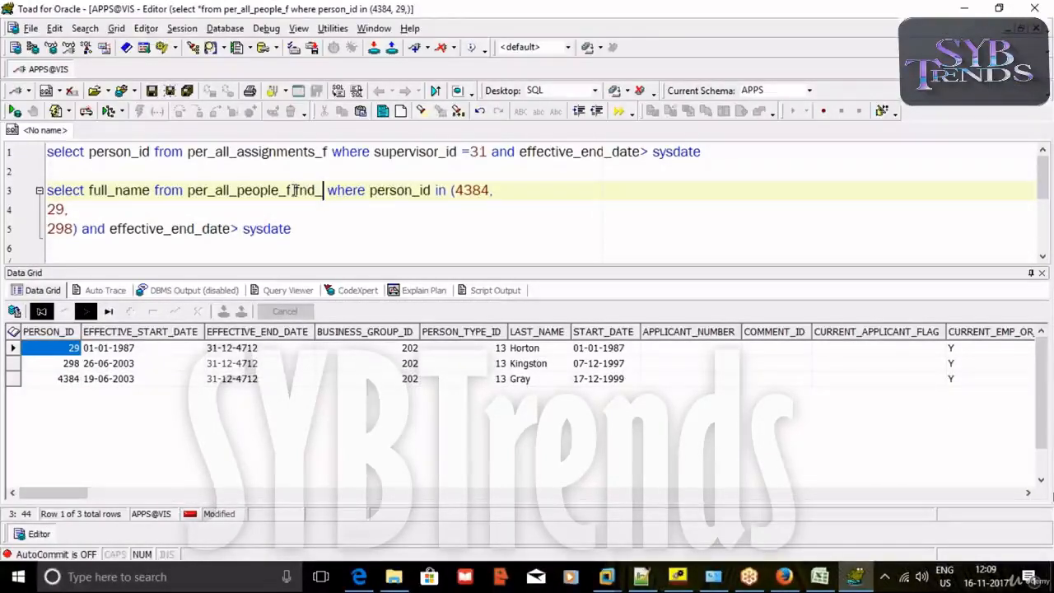
type("user")
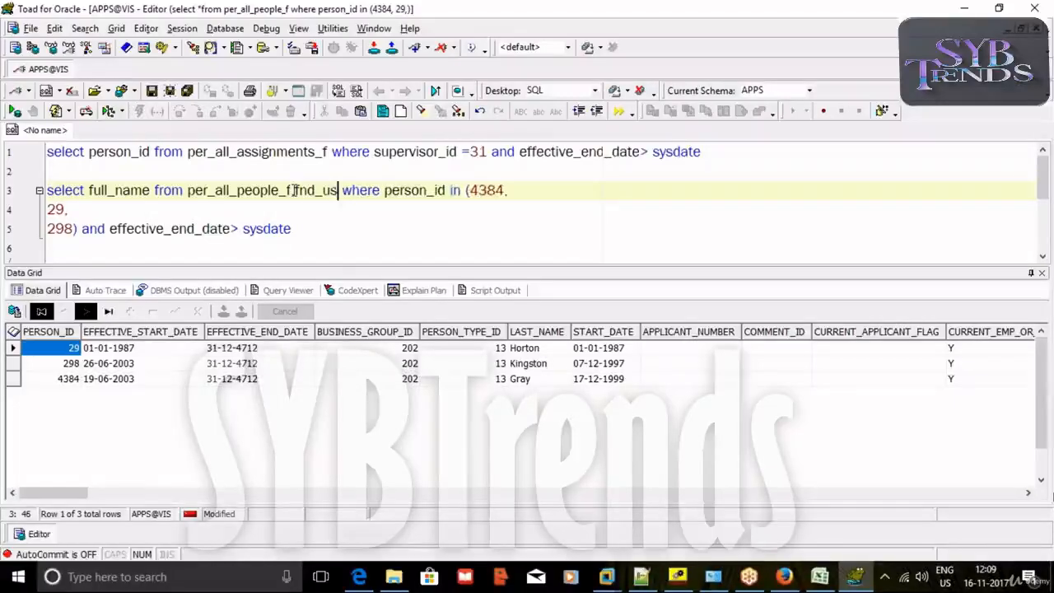
type(" f")
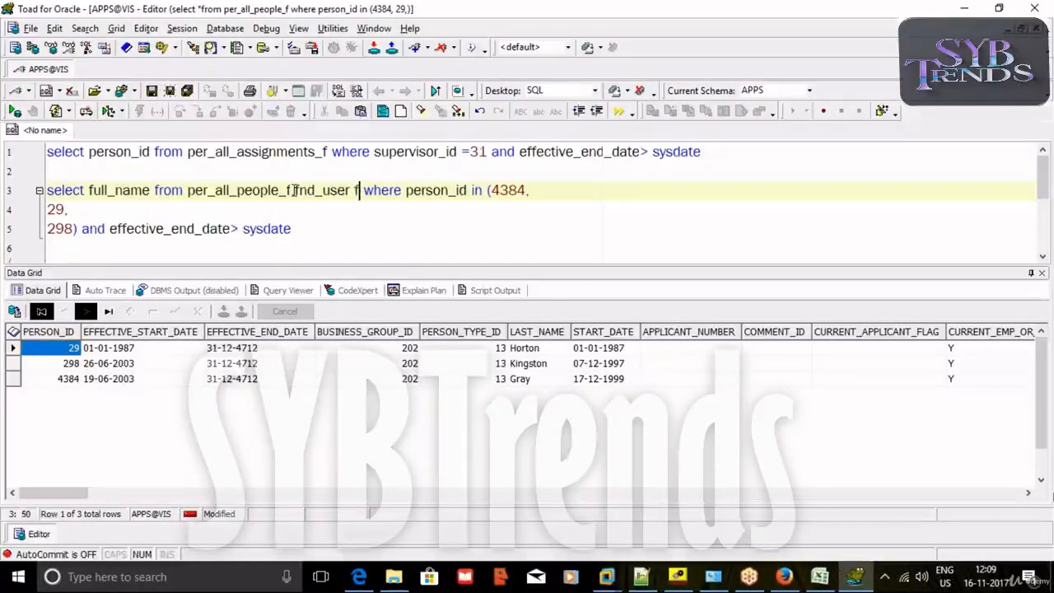
type("u")
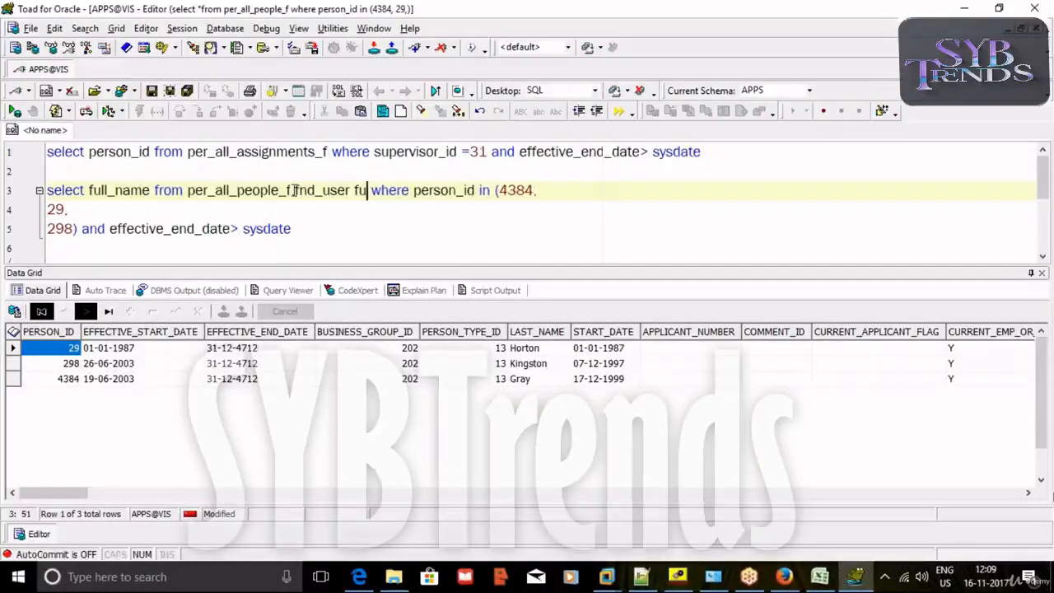
left_click(320, 228)
key("Return")
type("and ")
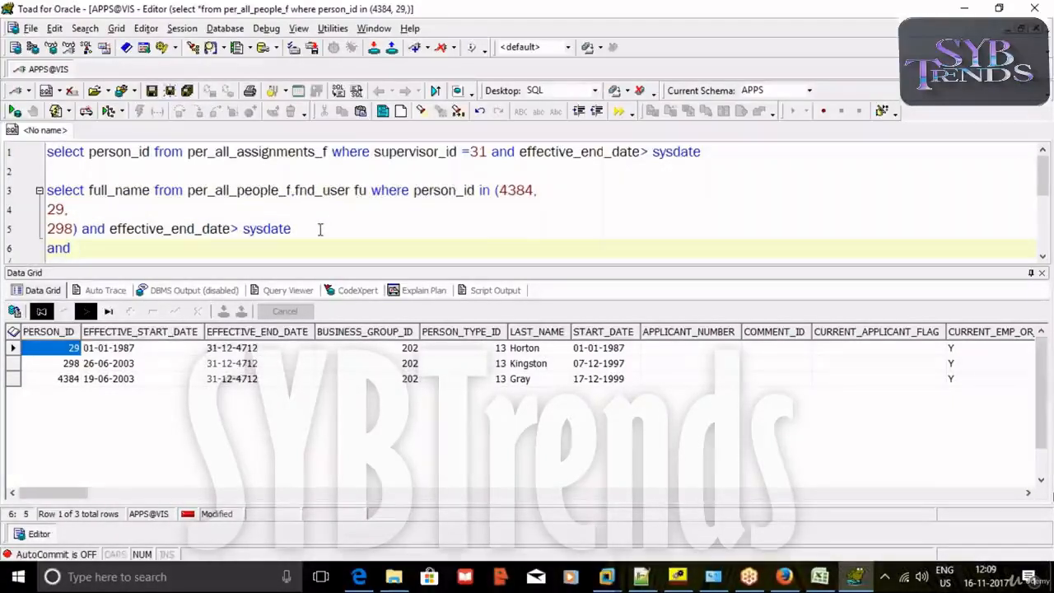
type("fu.employee_id=")
left_click(290, 190)
type("ppf")
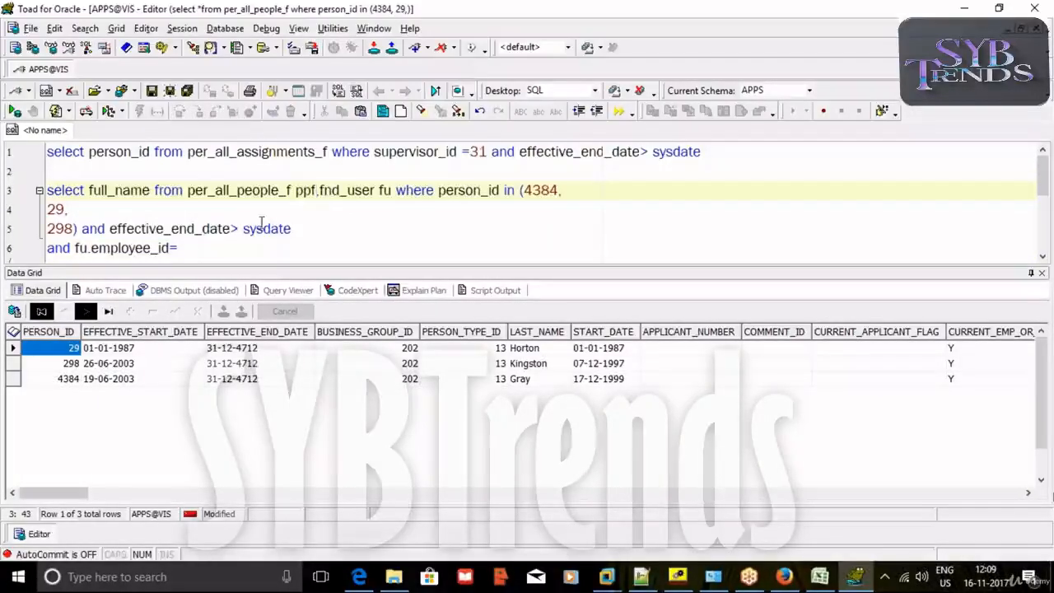
left_click(237, 243)
type("ppf")
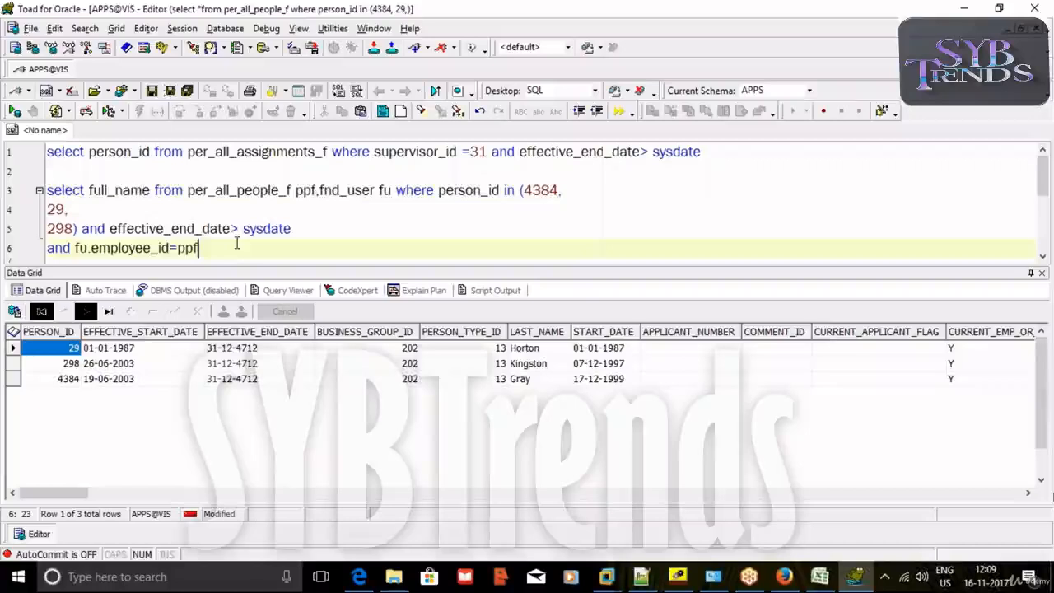
type(".person_id")
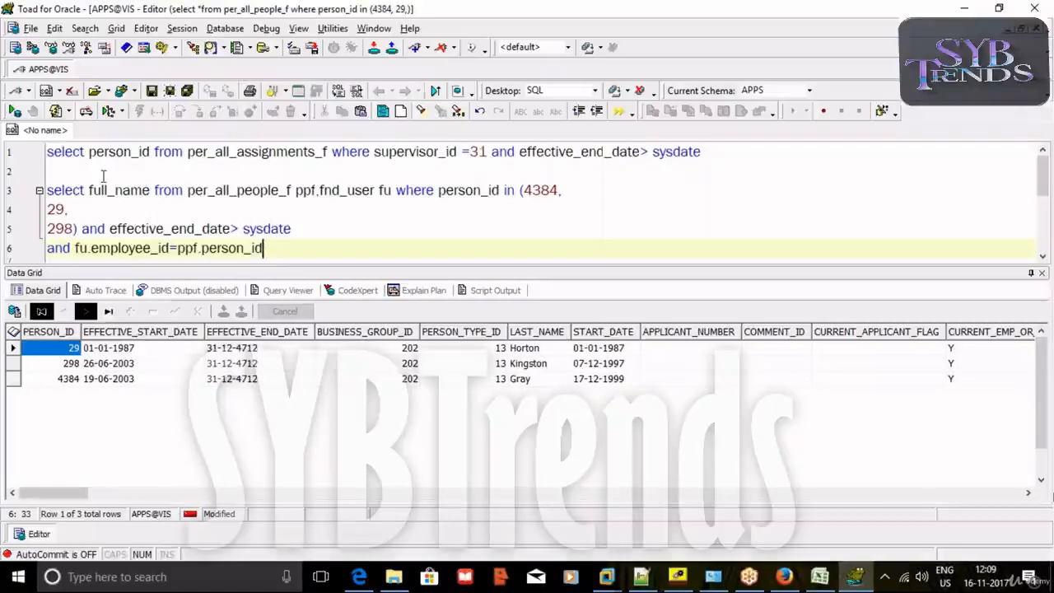
Select full_name and user_name and run the joined query.
left_click(149, 191)
type(",user_name")
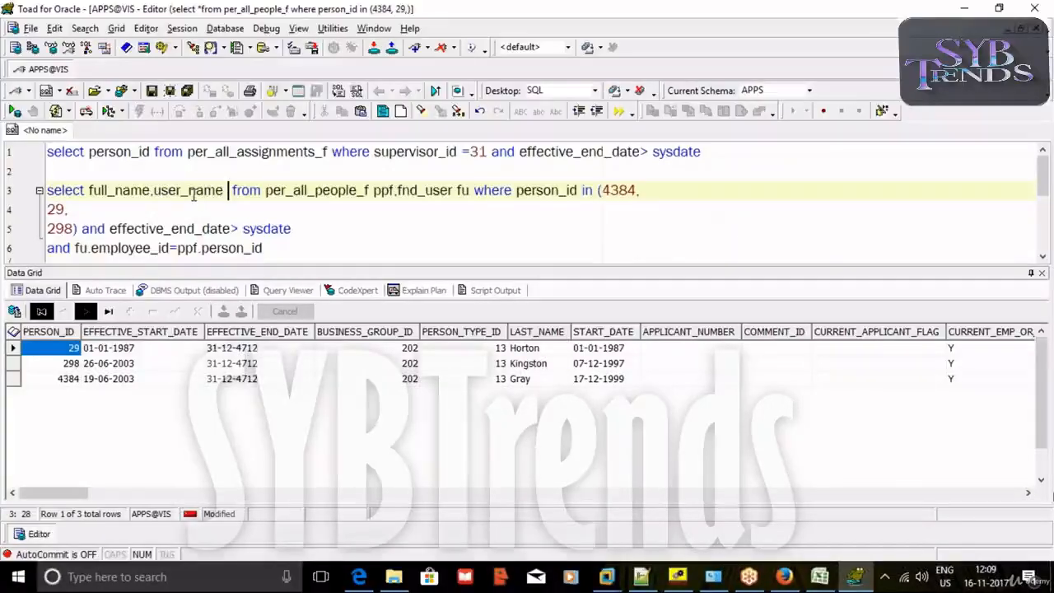
double_click(153, 191)
double_click(147, 191)
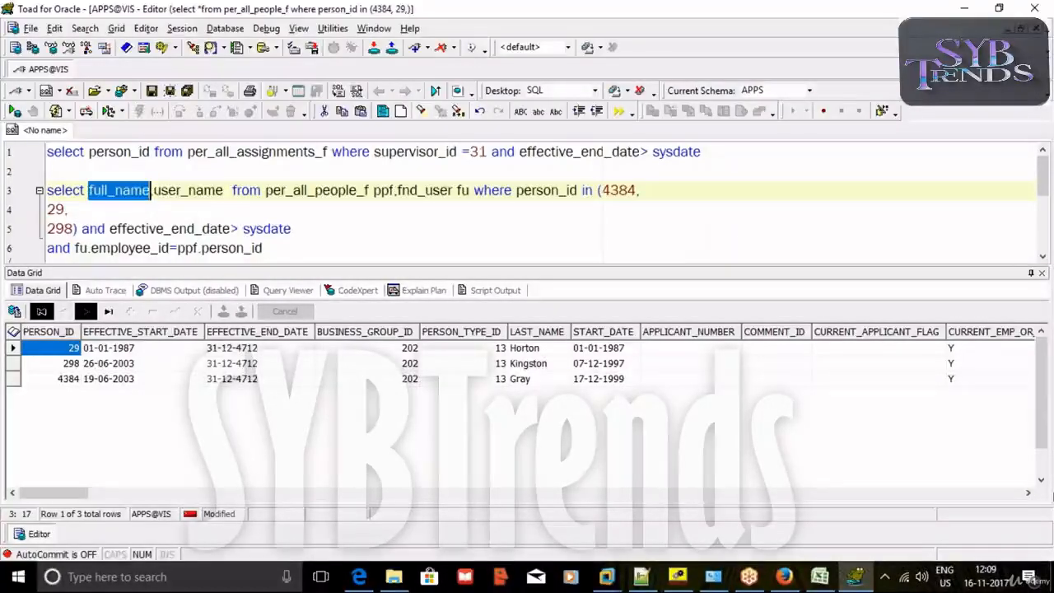
left_click(292, 248)
key("F9")
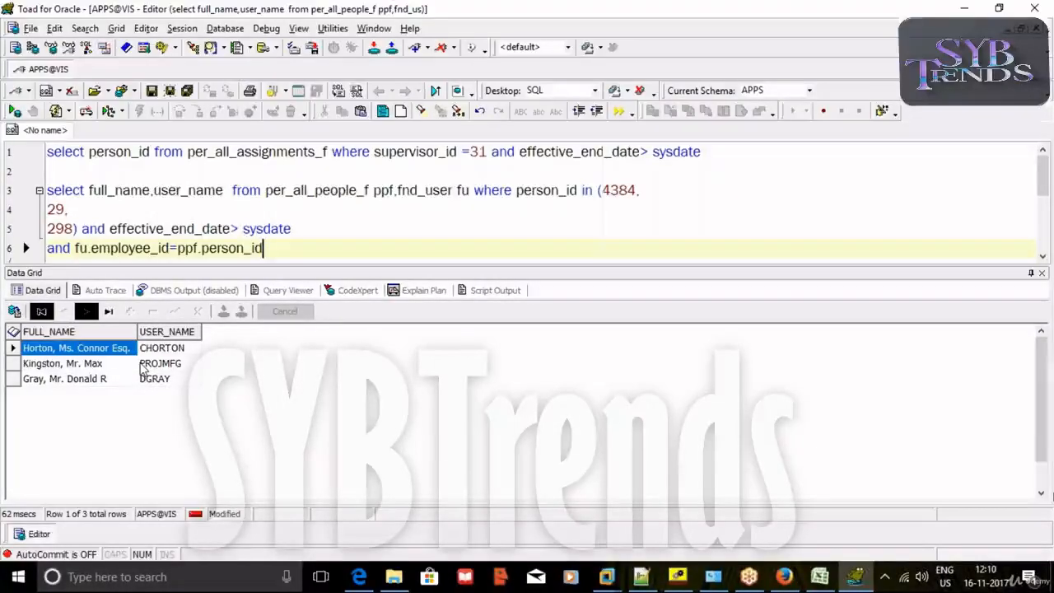
Pick the first employee's user name in the results and bring Oracle Workflow Builder forward.
double_click(477, 154)
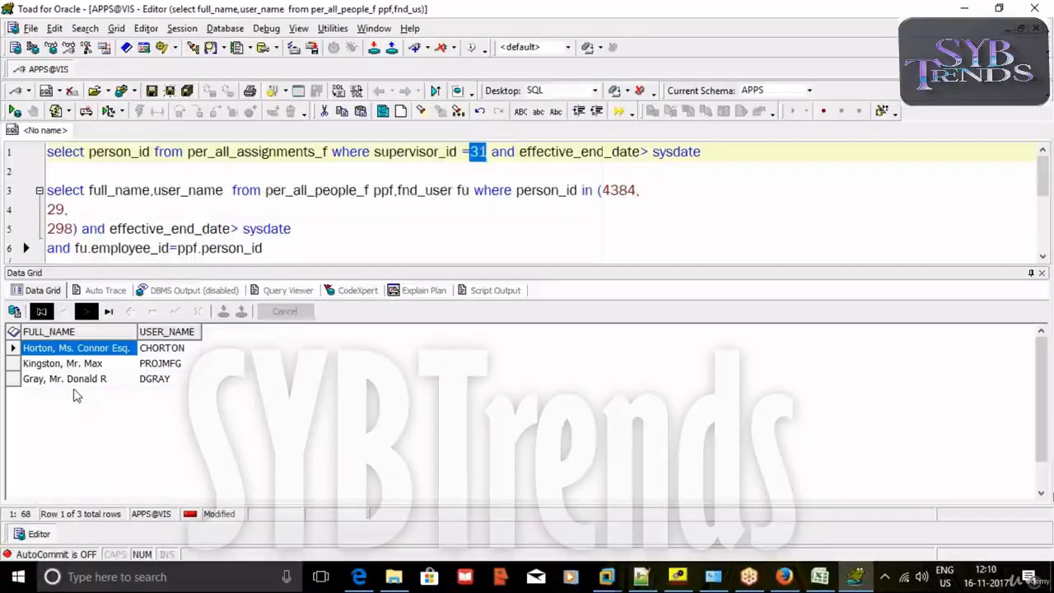
left_click(281, 228)
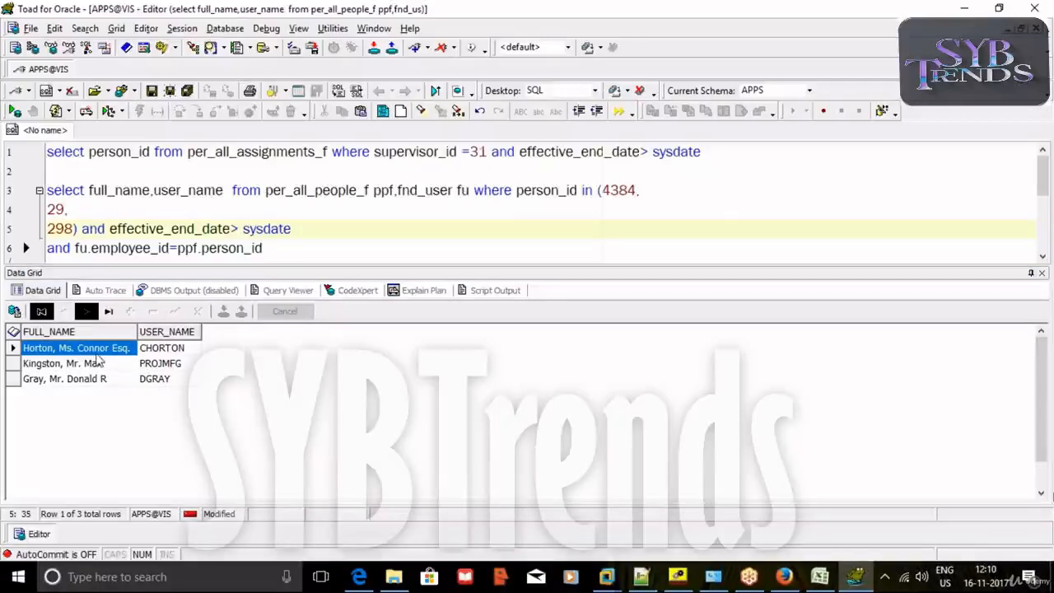
left_click(168, 349)
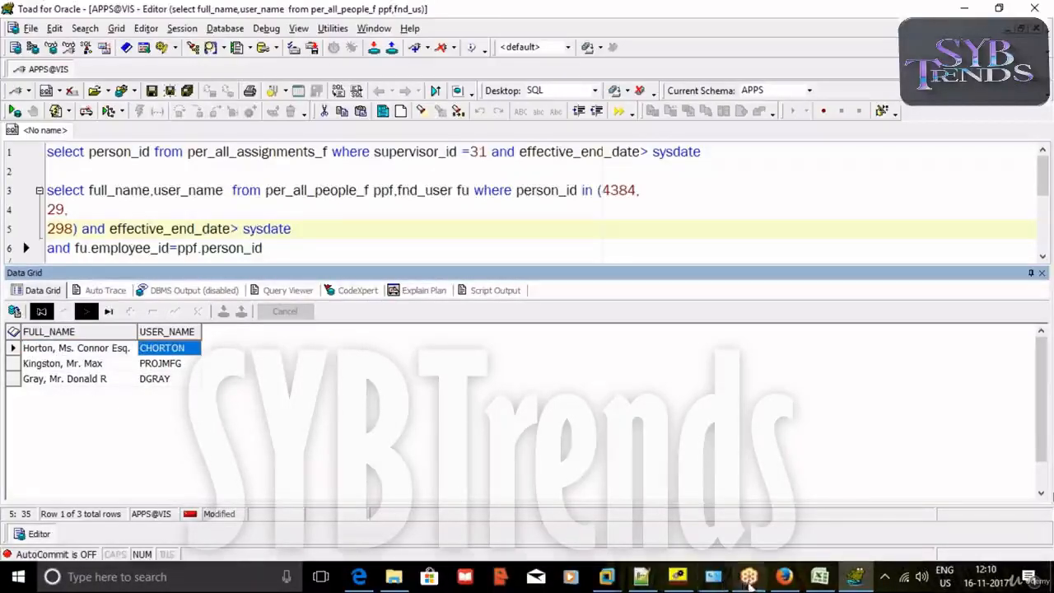
left_click(678, 576)
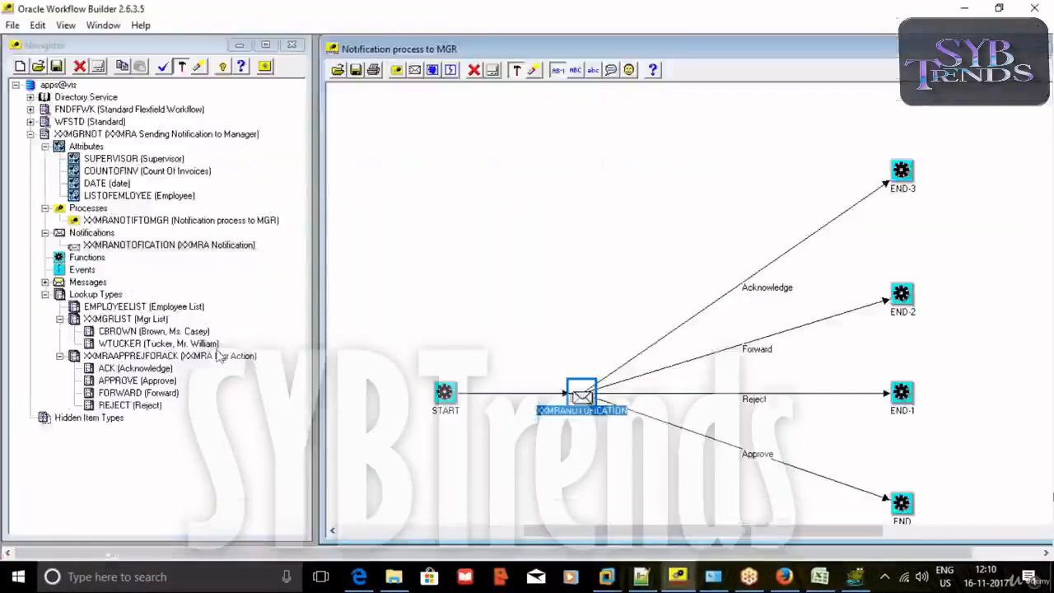
Add the first employee's Employee List lookup code, using their user name and full name.
right_click(76, 310)
left_click(107, 334)
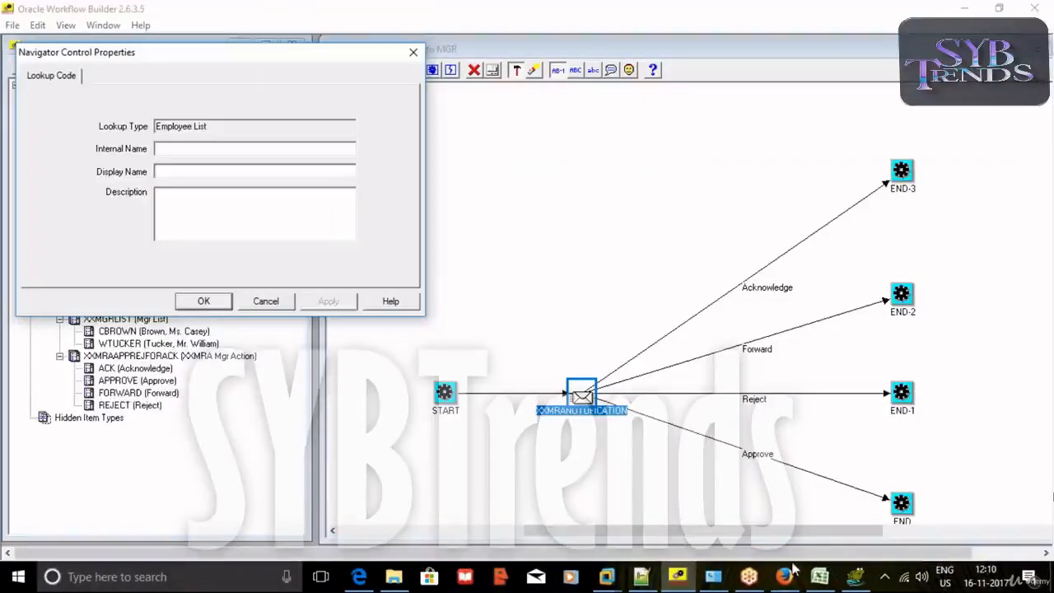
left_click(856, 577)
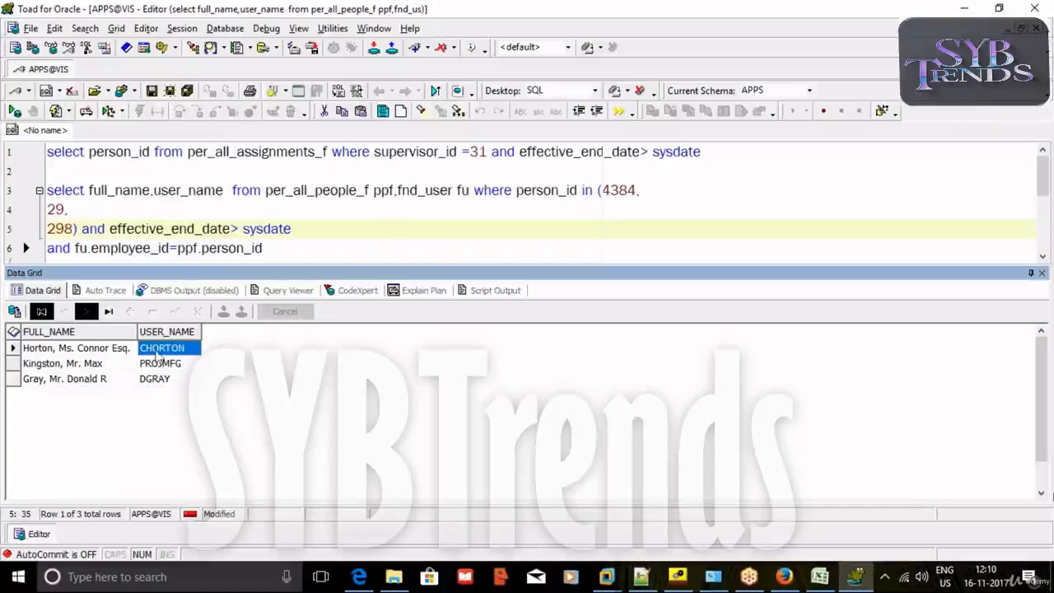
left_click(158, 352)
key("ctrl+c")
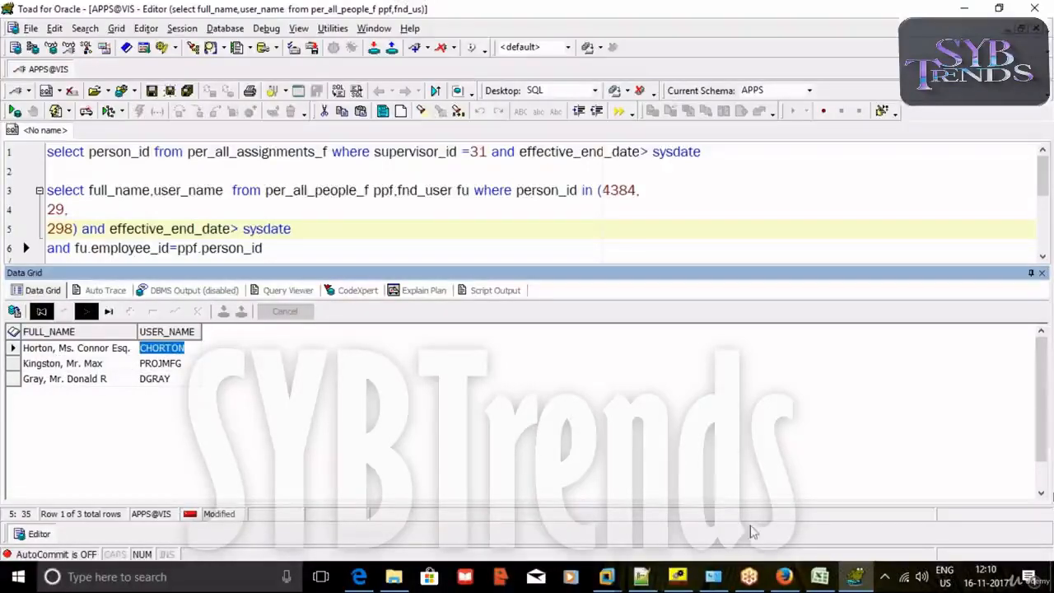
left_click(677, 576)
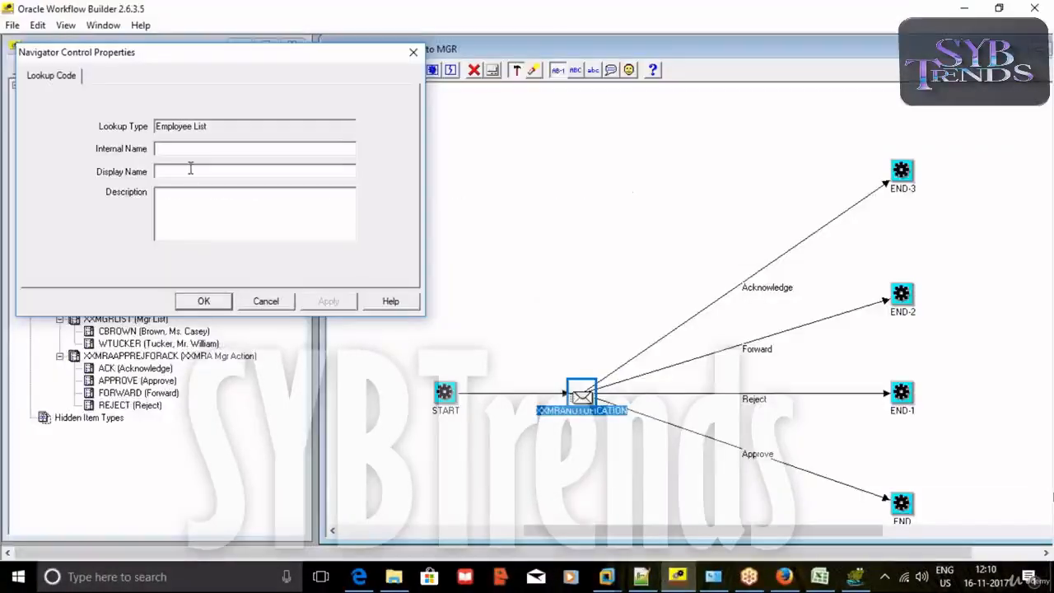
key("ctrl+v")
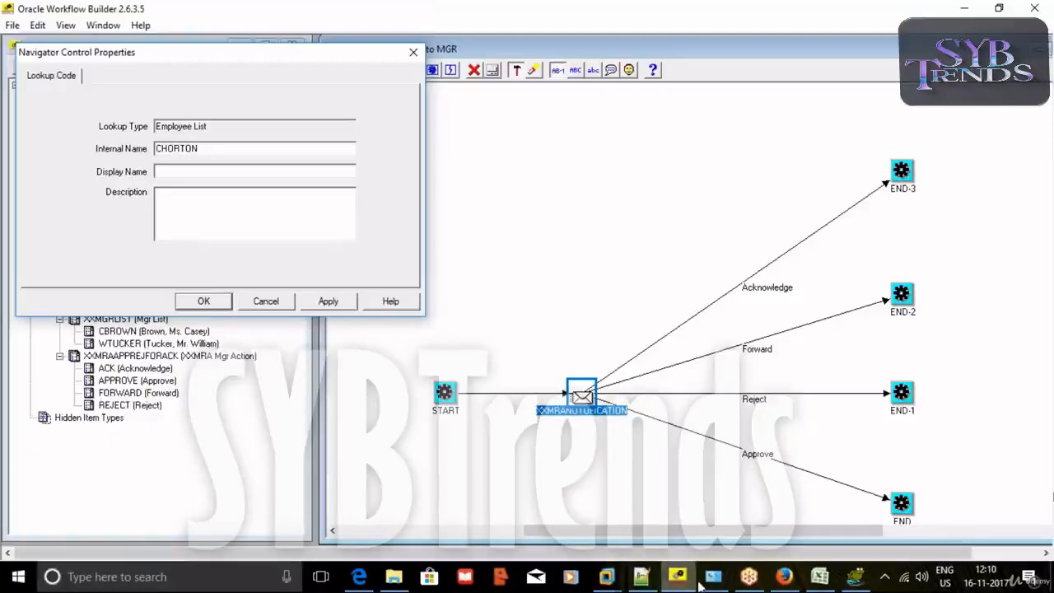
left_click(856, 576)
left_click(95, 352)
key("ctrl+c")
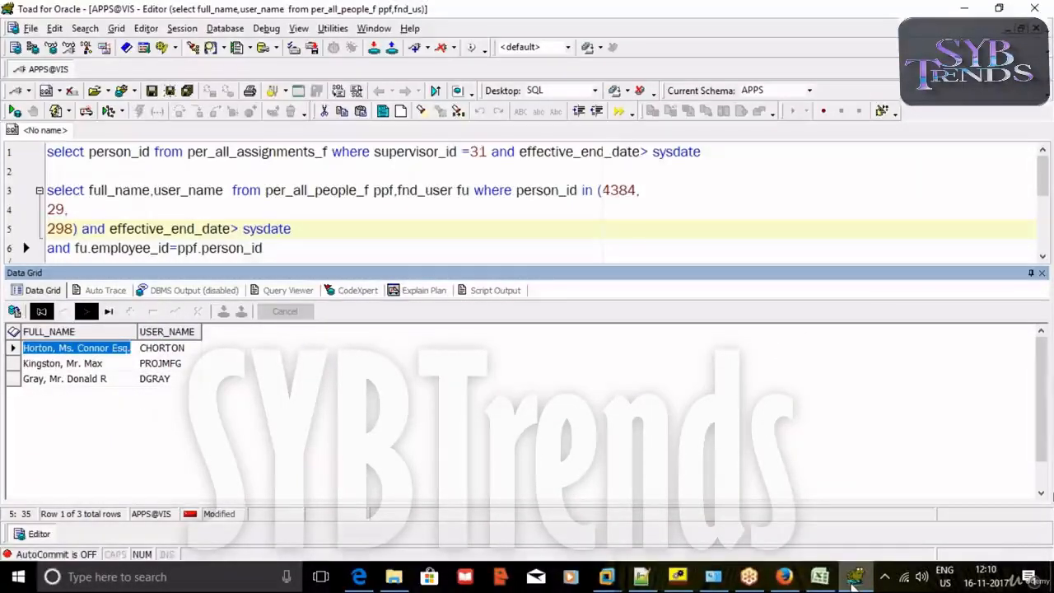
left_click(678, 578)
left_click(201, 169)
key("ctrl+v")
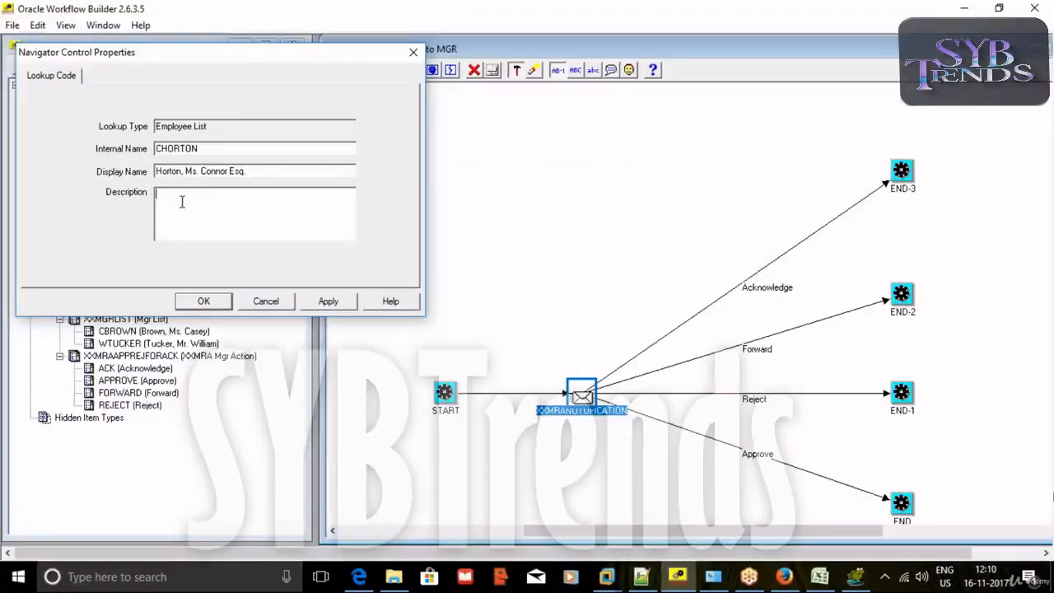
key("ctrl+v")
left_click(327, 301)
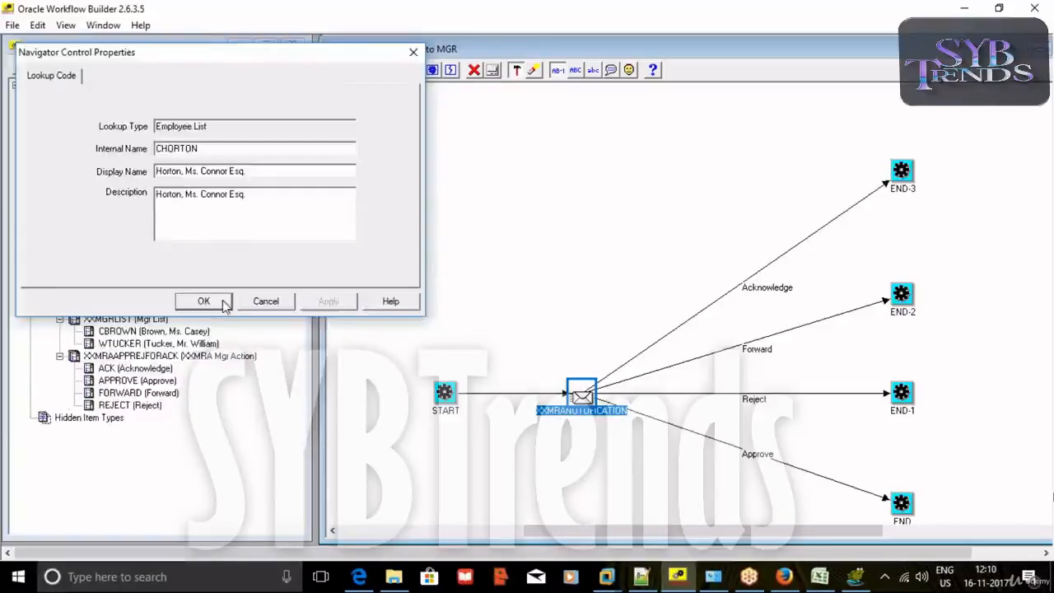
left_click(223, 302)
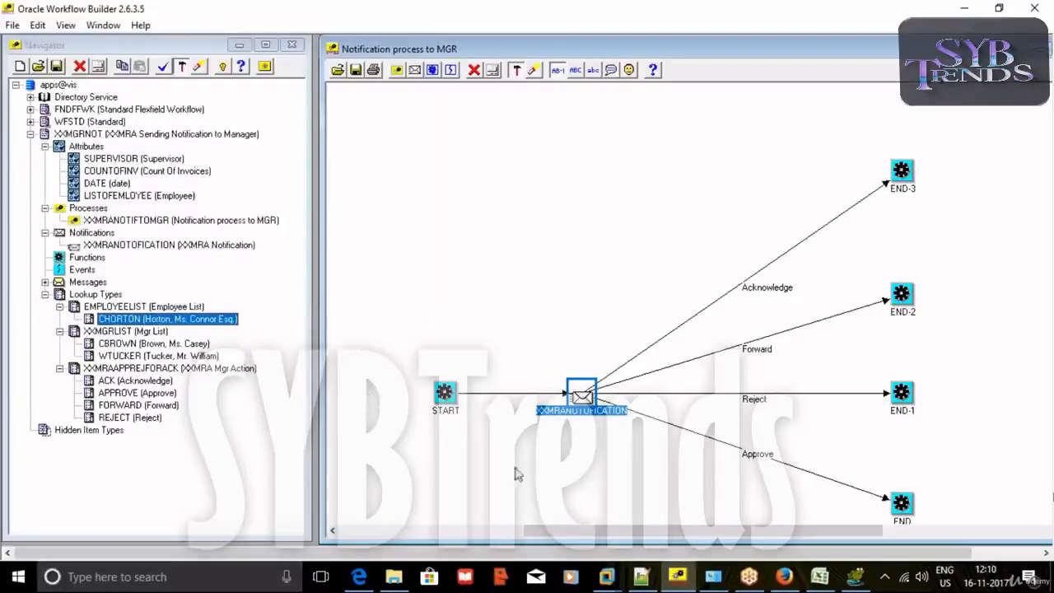
Add the second employee's lookup code, pasting user name as internal name and full name as display name.
left_click(852, 581)
left_click(175, 365)
left_click(175, 366)
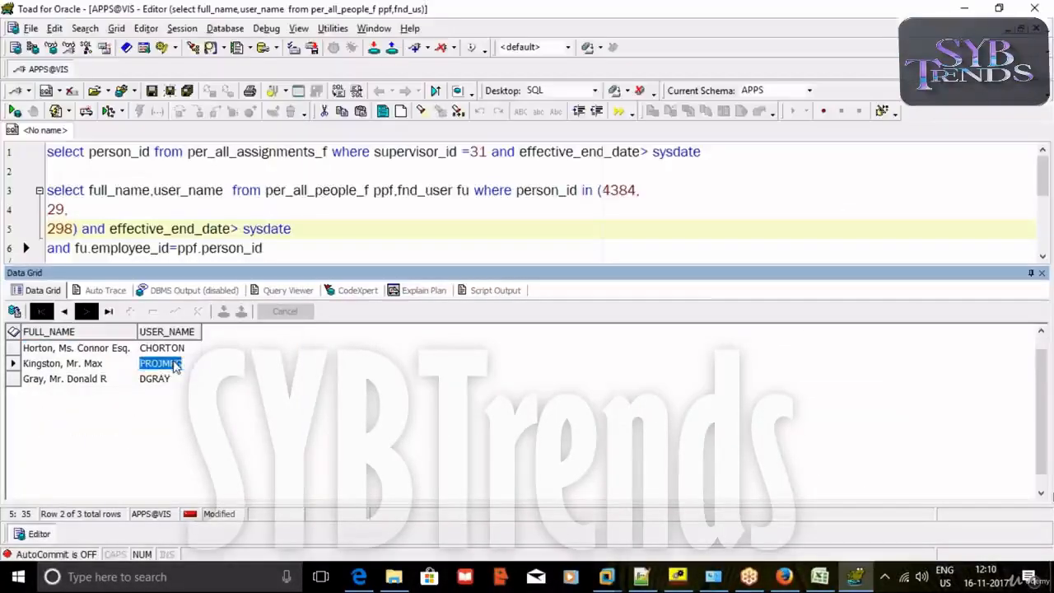
left_click(677, 577)
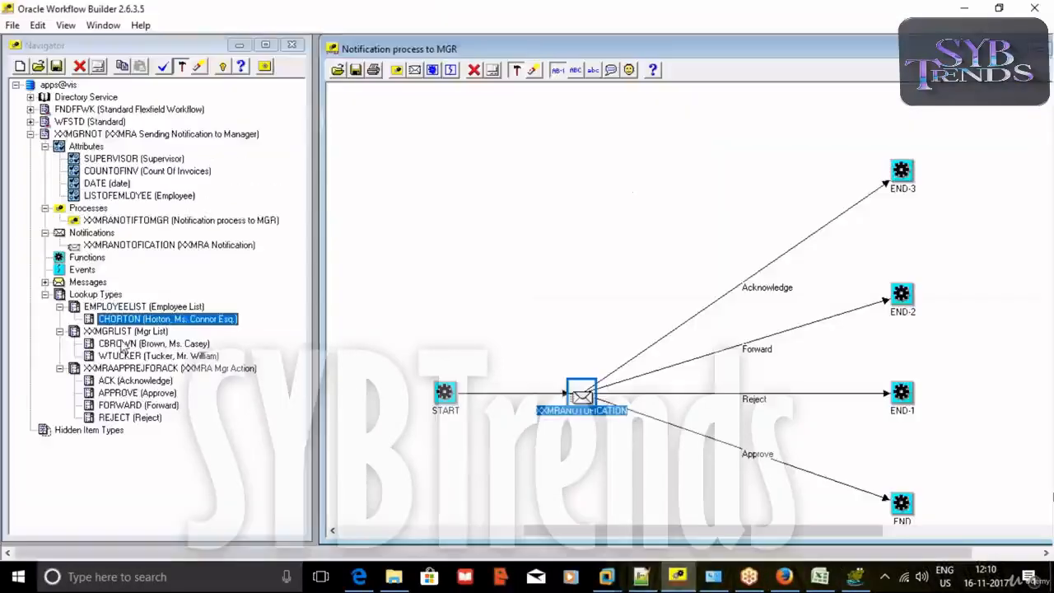
right_click(95, 307)
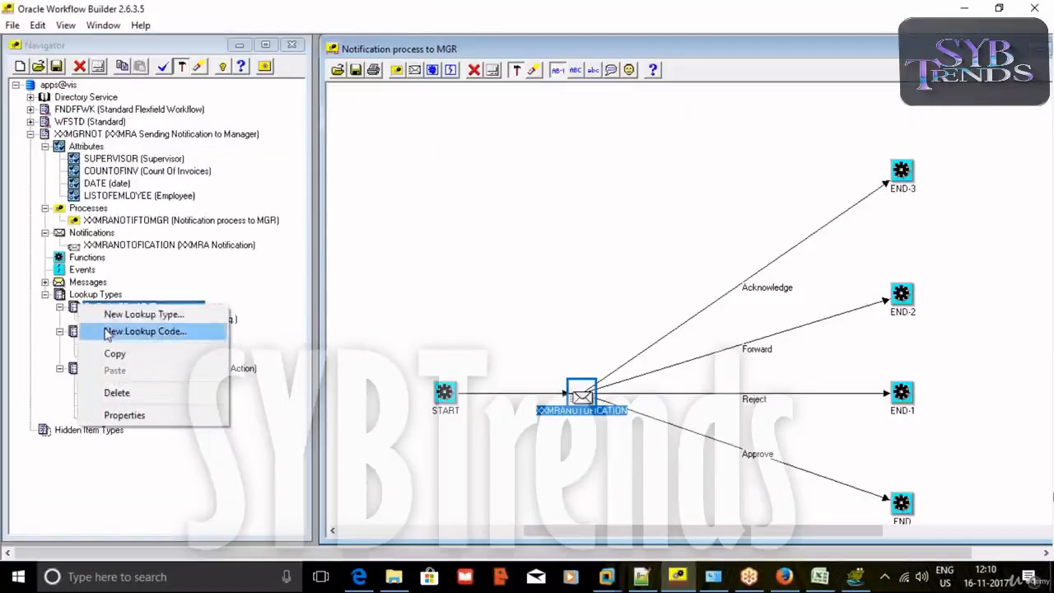
left_click(136, 329)
left_click(207, 148)
type("PROJMFG")
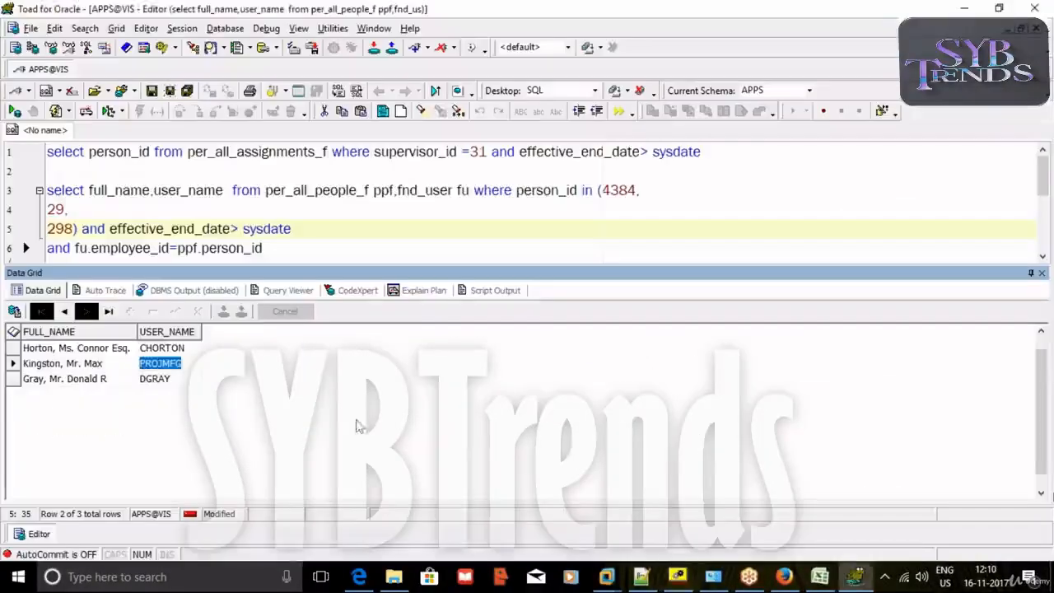
left_click(856, 577)
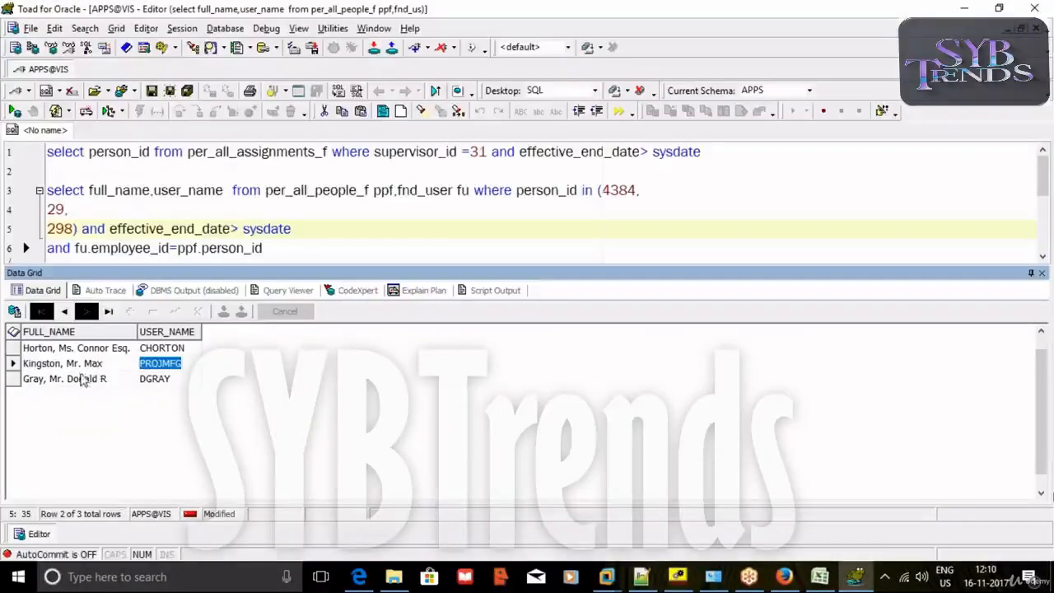
left_click(71, 365)
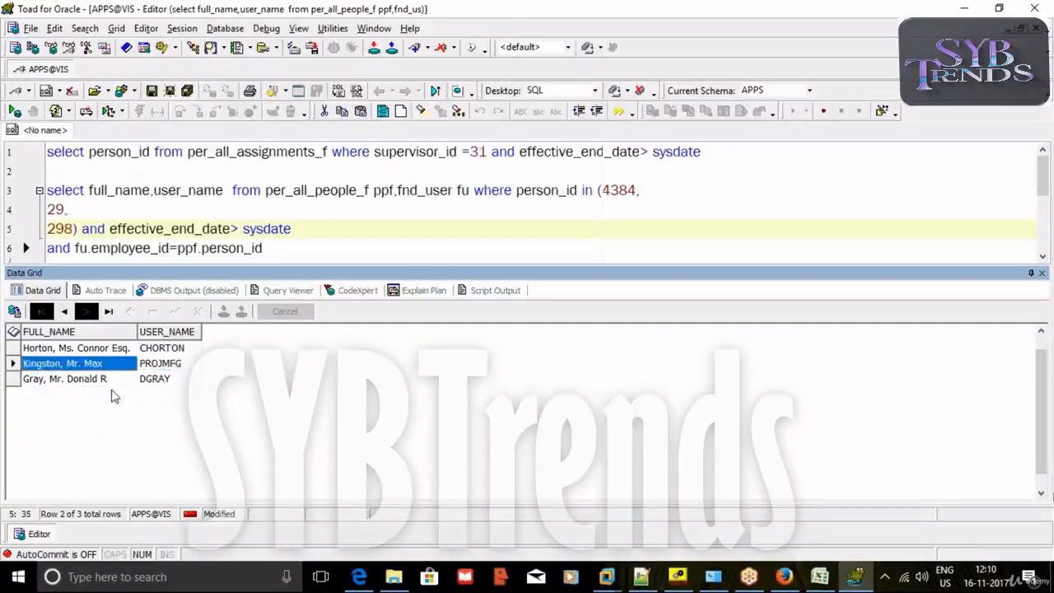
left_click(856, 577)
left_click(857, 577)
left_click(189, 172)
type("Kingston, Mr. Max")
left_click(190, 211)
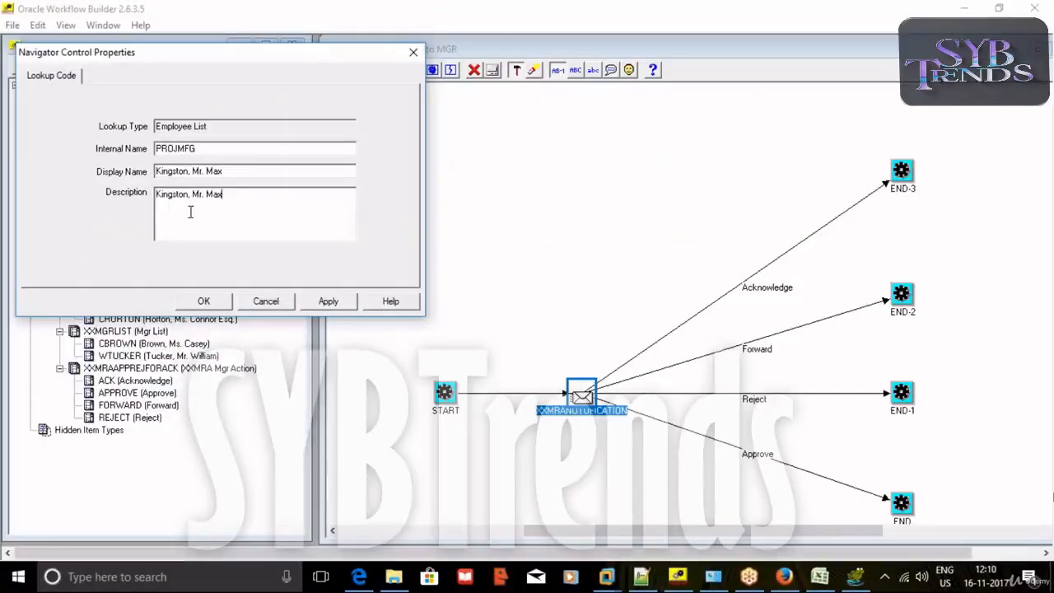
left_click(204, 302)
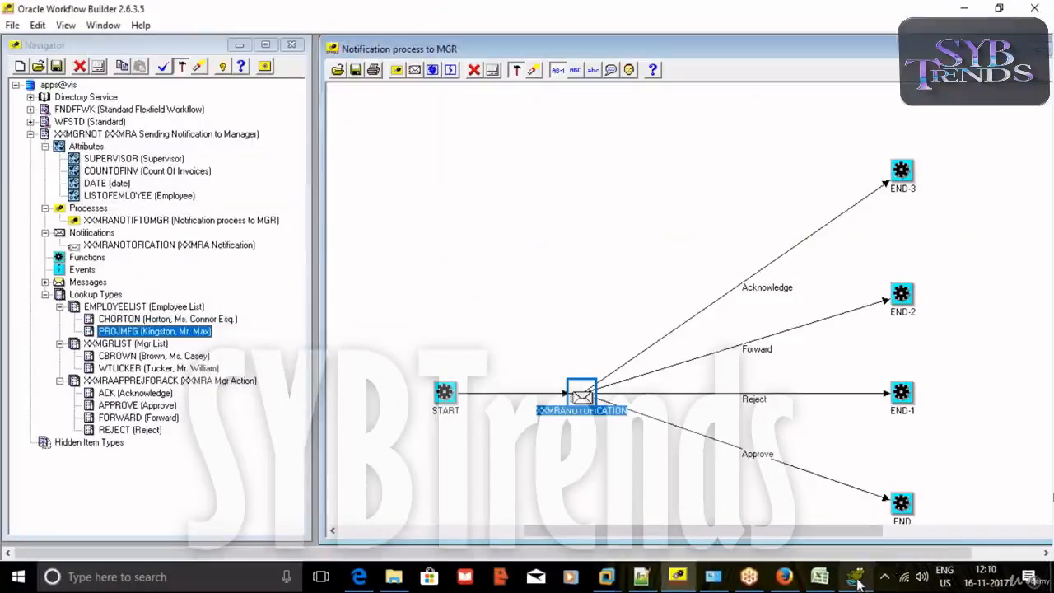
Add the third employee's lookup code with their full name as display name and description.
left_click(857, 578)
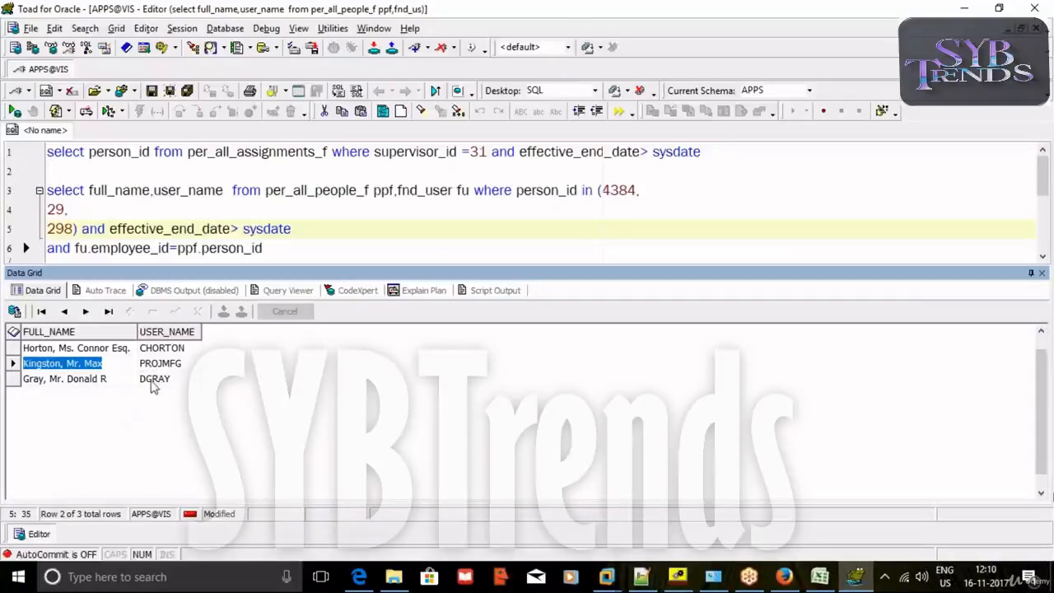
left_click(154, 381)
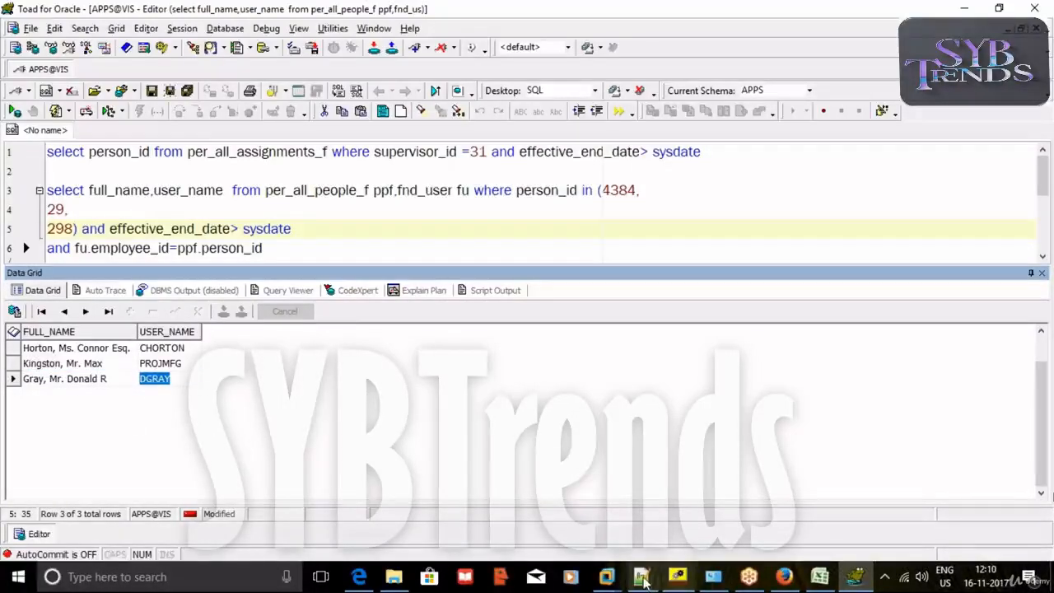
left_click(677, 576)
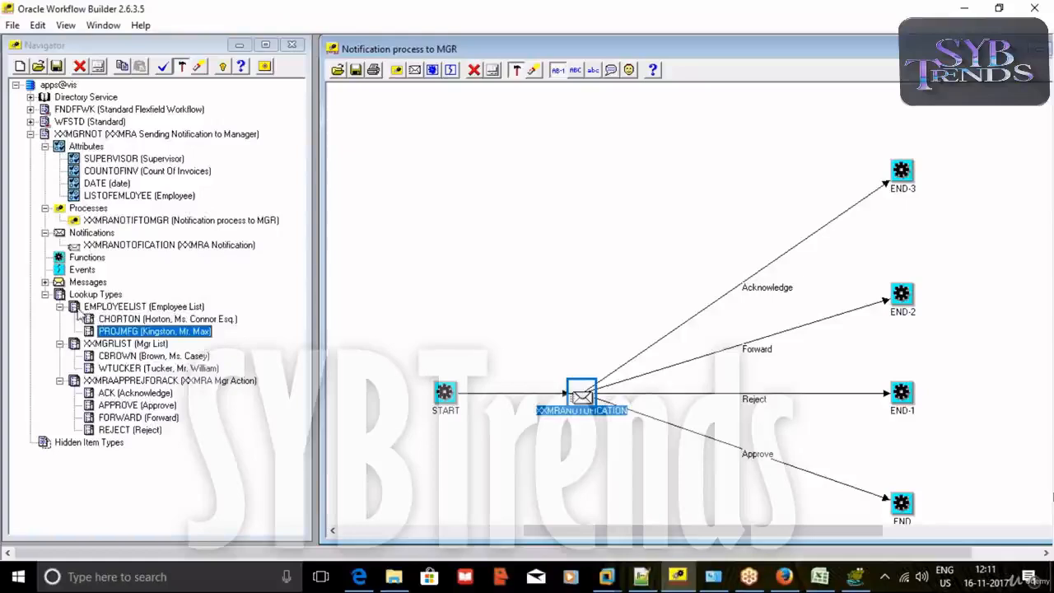
right_click(79, 307)
left_click(118, 333)
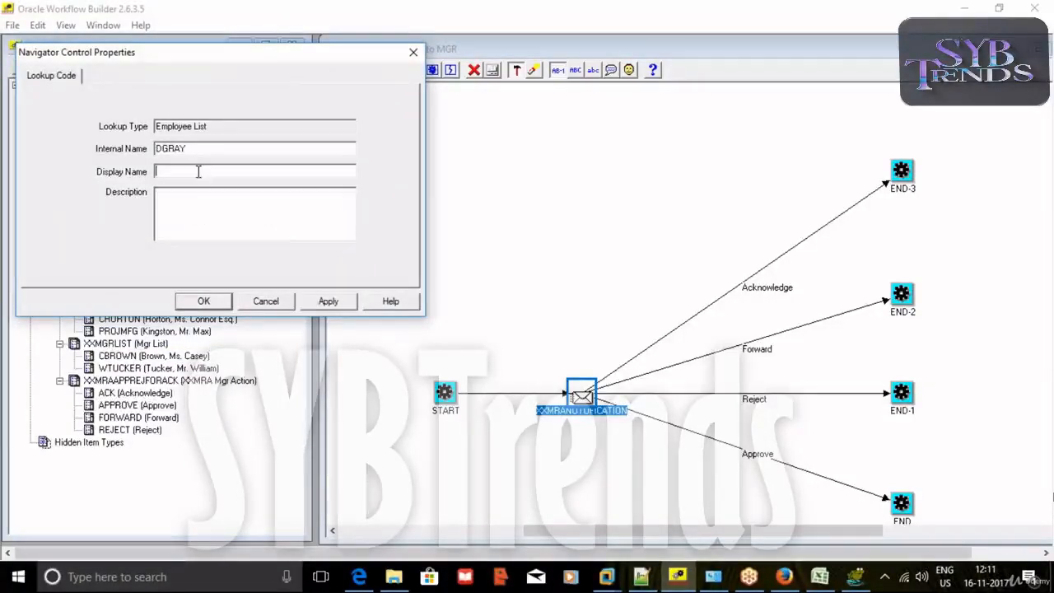
left_click(855, 576)
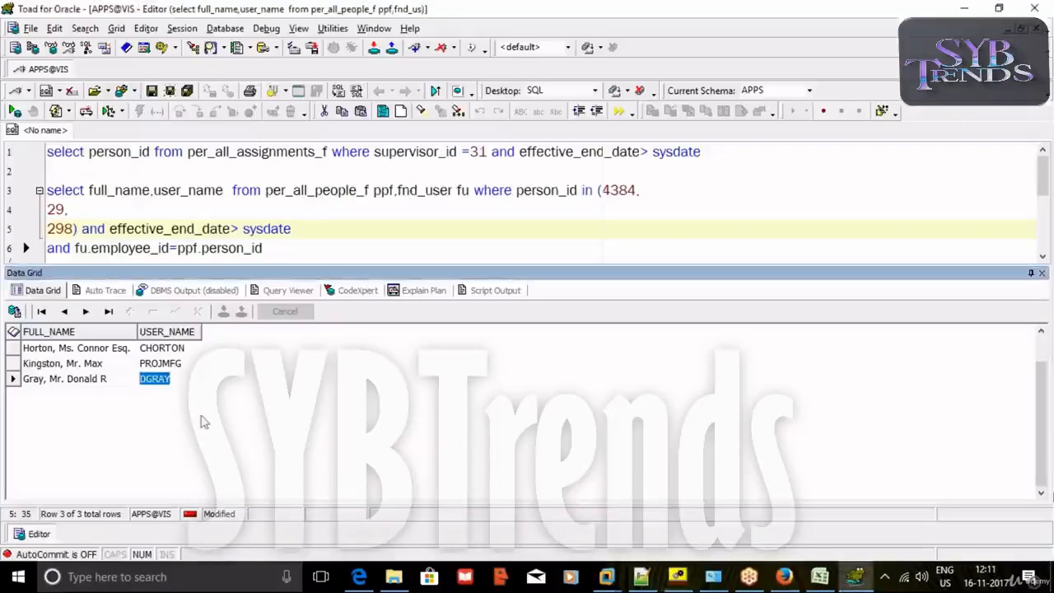
left_click(71, 381)
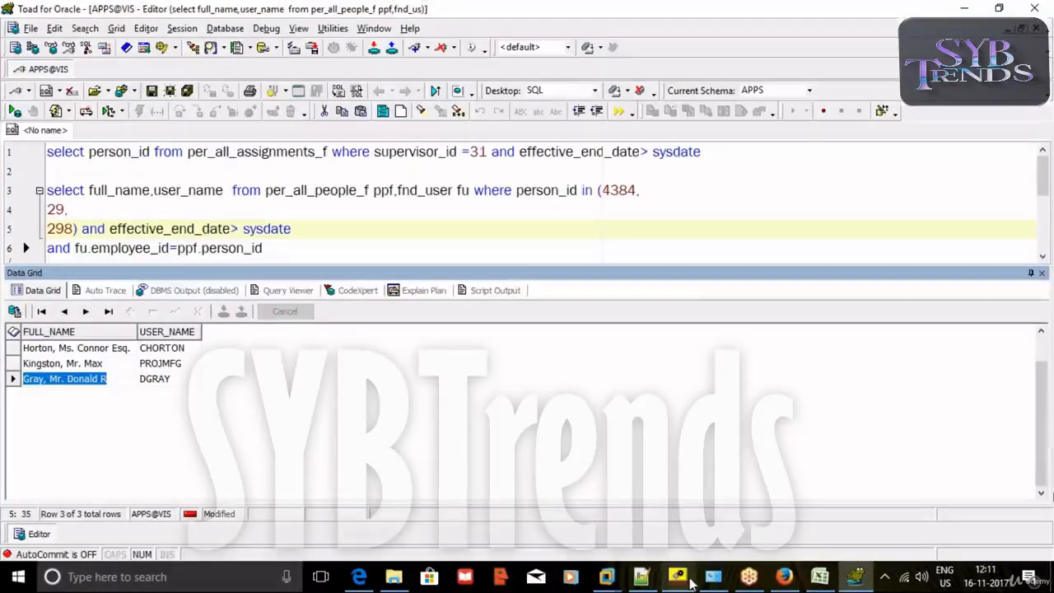
left_click(682, 580)
type("Gray, Mr. Donald R")
left_click(192, 208)
type("Gray, Mr. Donald R")
left_click(315, 303)
left_click(206, 301)
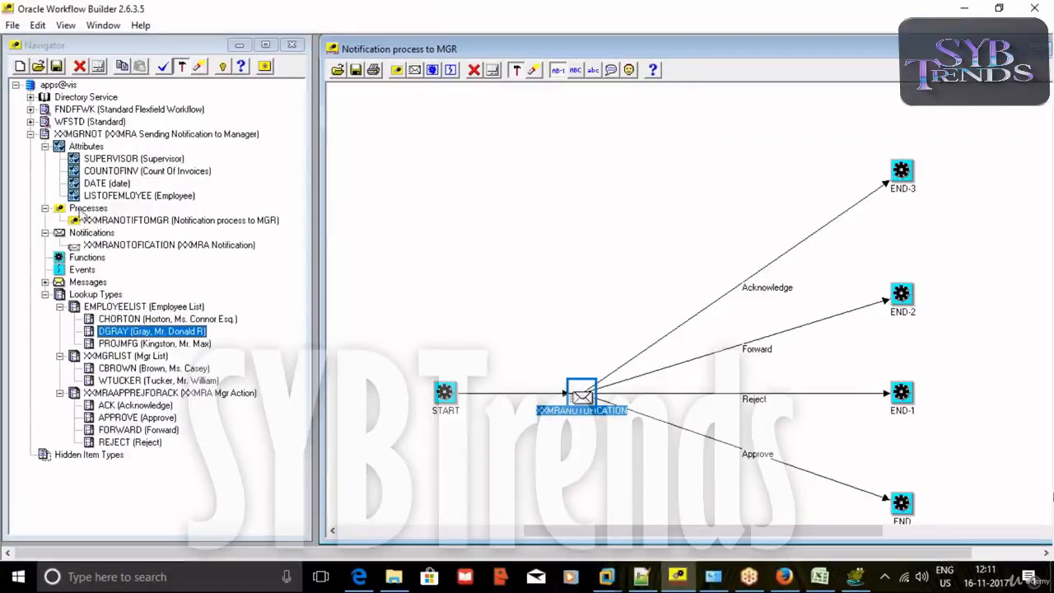
double_click(123, 195)
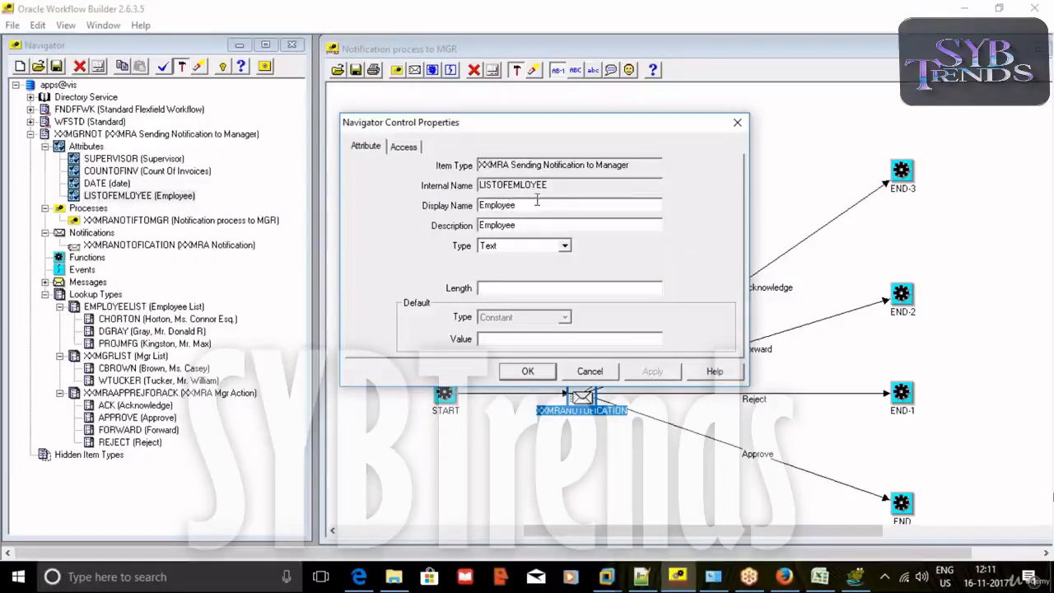
left_click(565, 247)
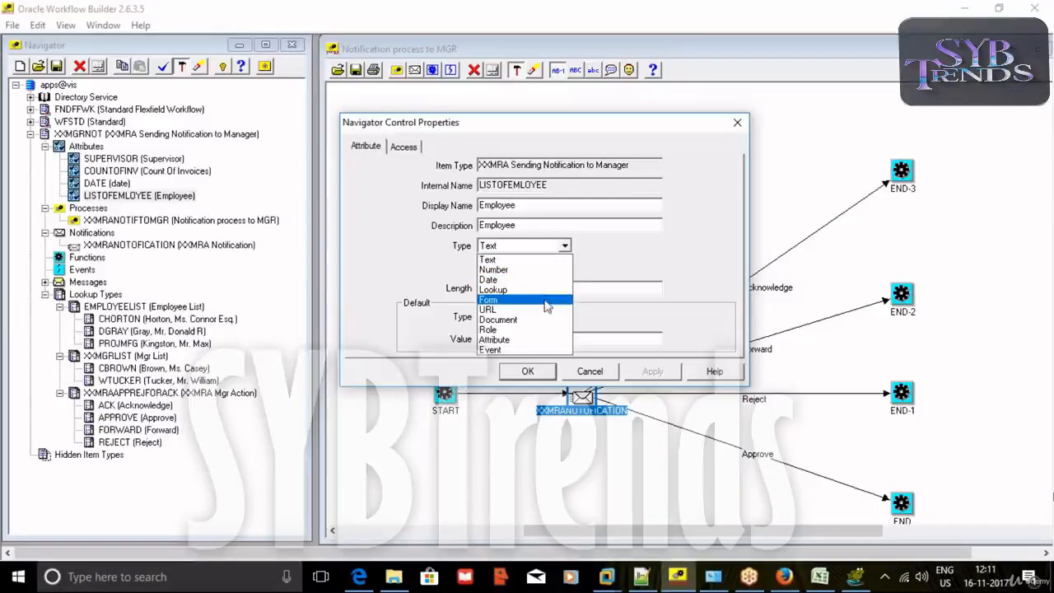
left_click(544, 296)
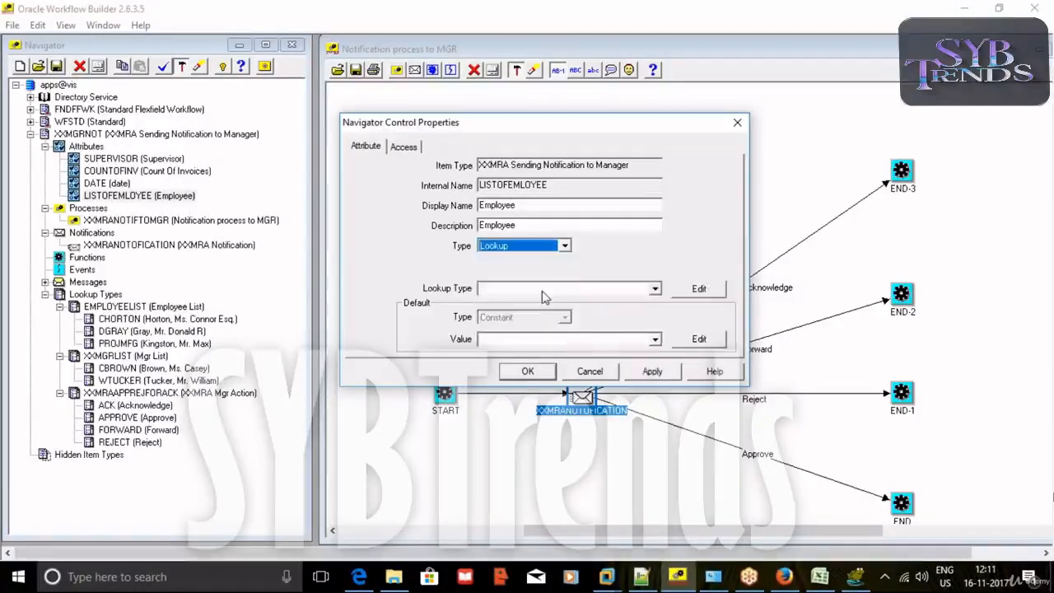
left_click(543, 290)
key("e")
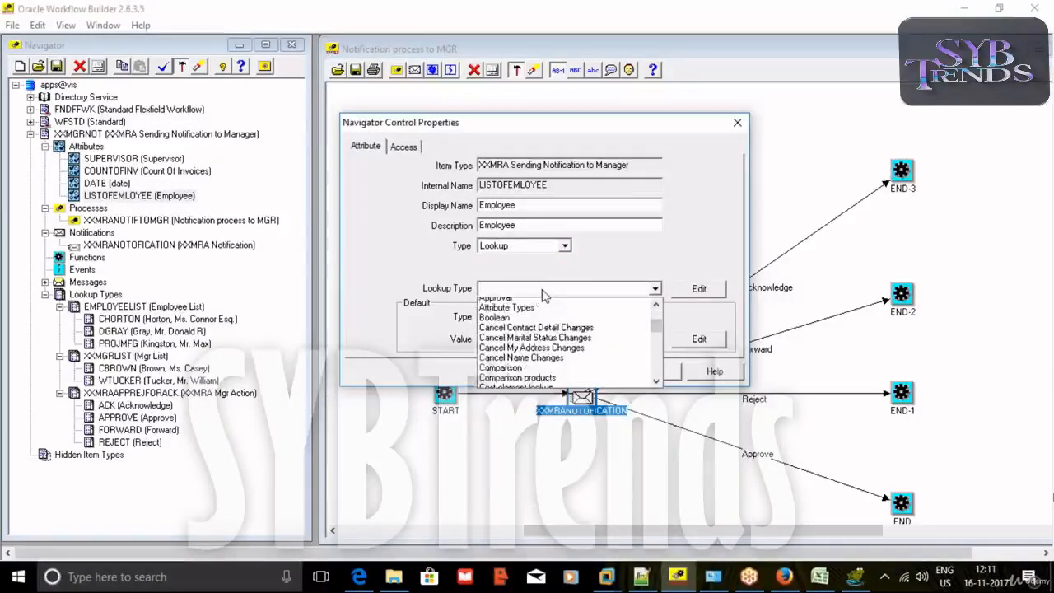
key("e")
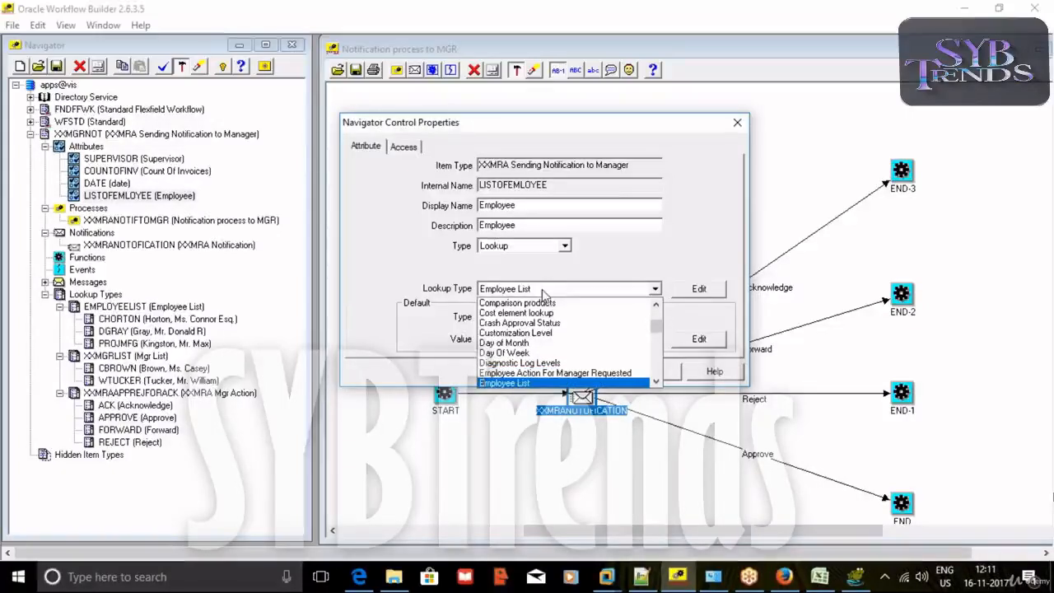
left_click(518, 387)
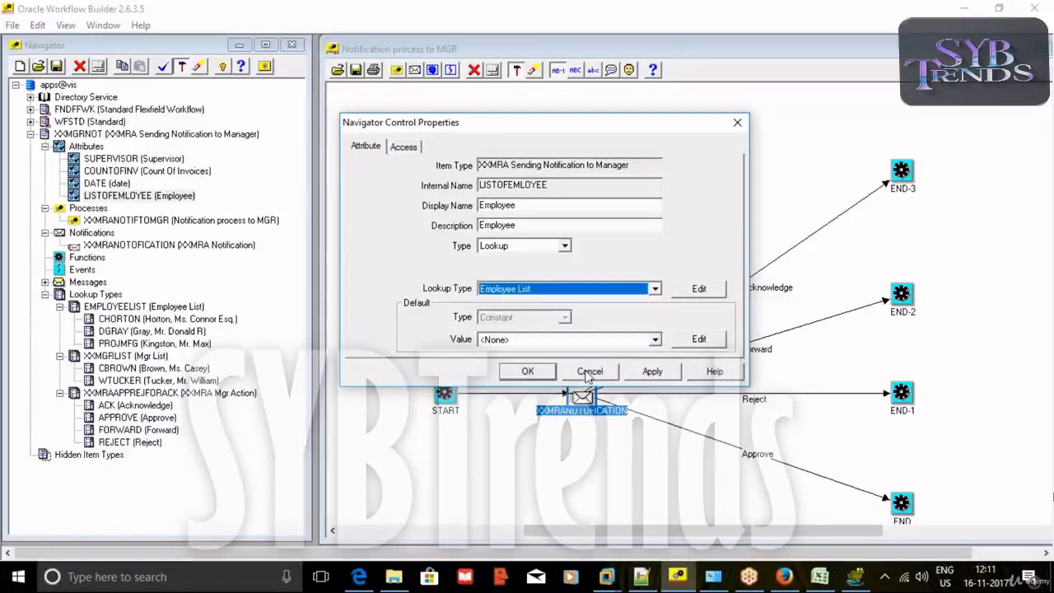
left_click(528, 371)
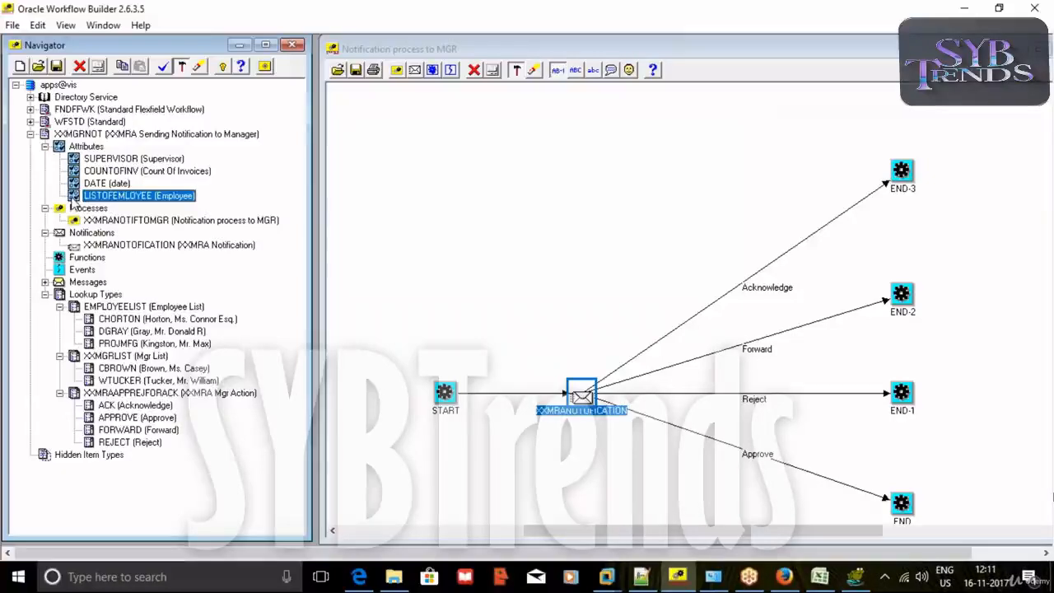
Drag the LISTOFEMLOYEE item attribute onto the XXMRANOTIFMSG message in the Navigator tree.
left_click_drag(86, 197, 75, 276)
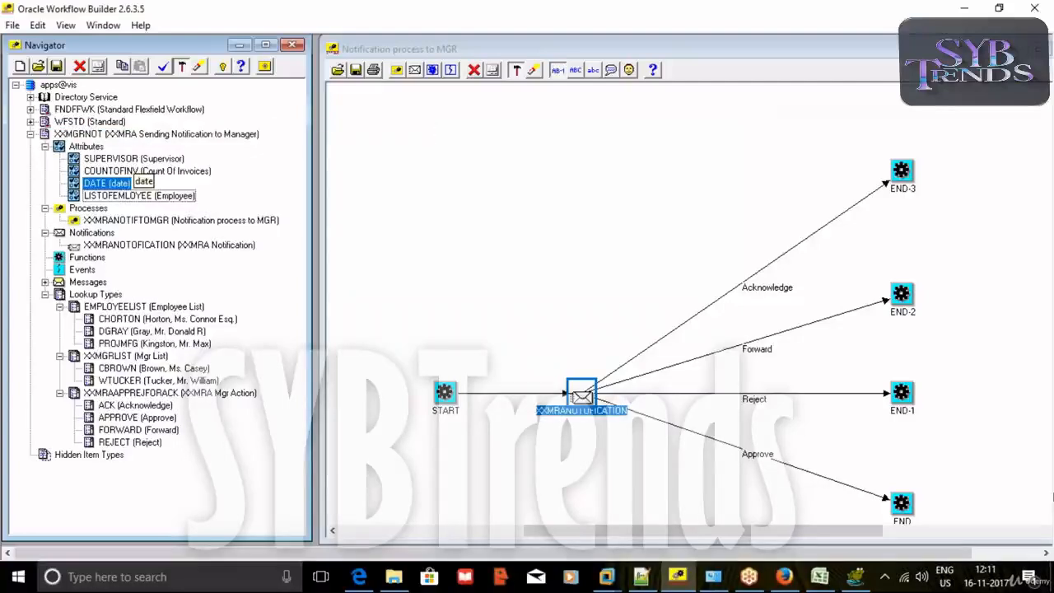
left_click(45, 283)
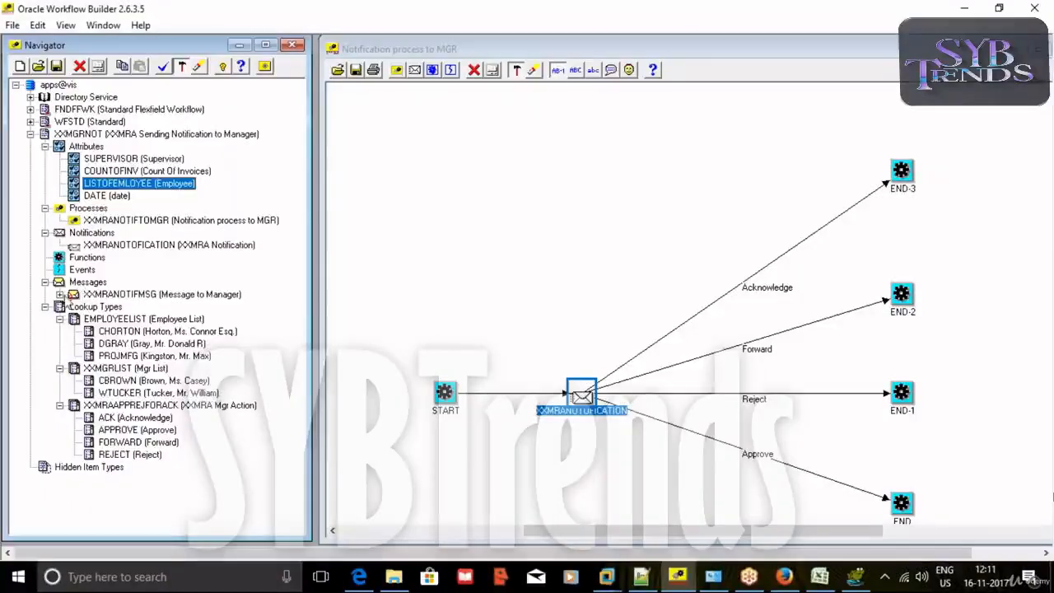
left_click(60, 294)
left_click_drag(73, 191, 89, 294)
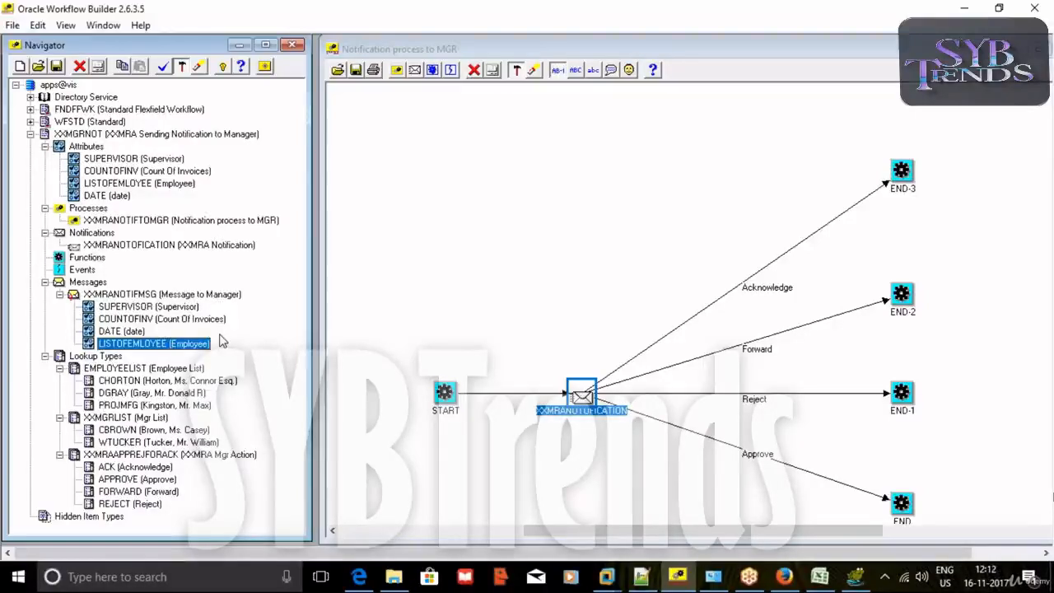
left_click(59, 368)
left_click(60, 368)
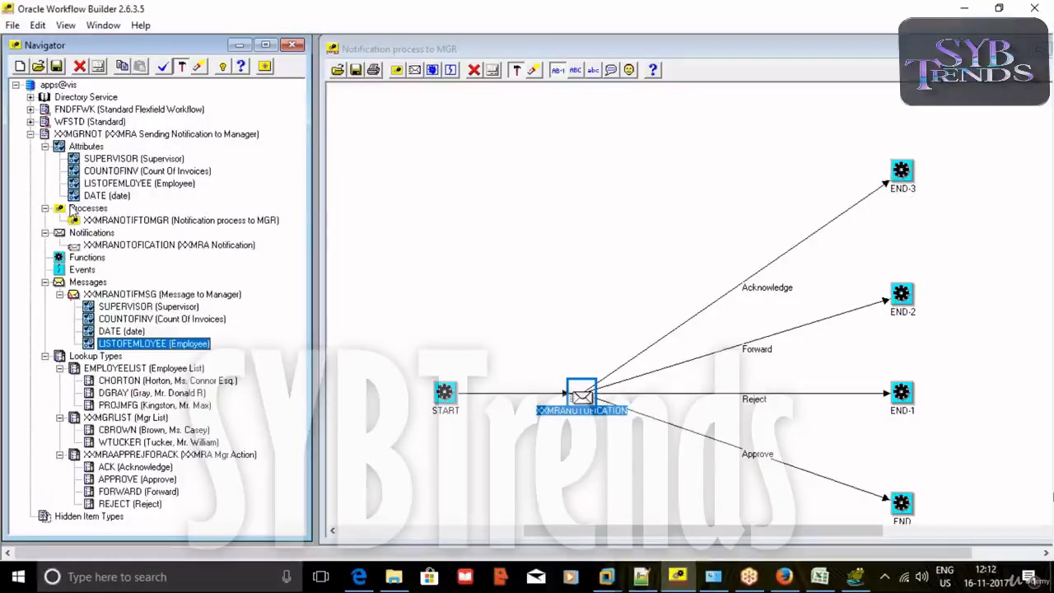
Inspect the LISTOFEMLOYEE item attribute's properties.
double_click(136, 183)
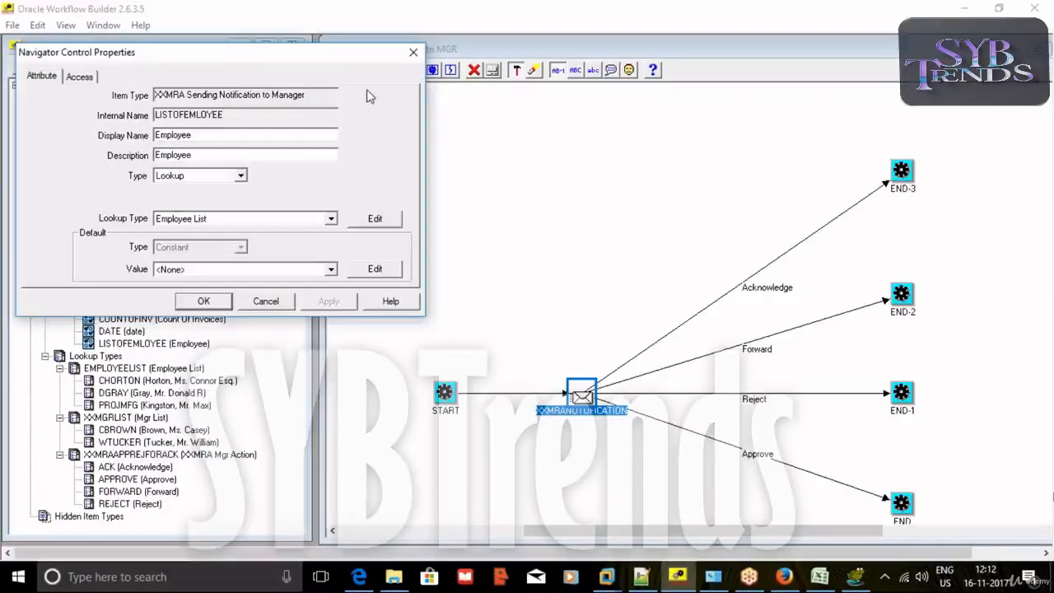
left_click(414, 52)
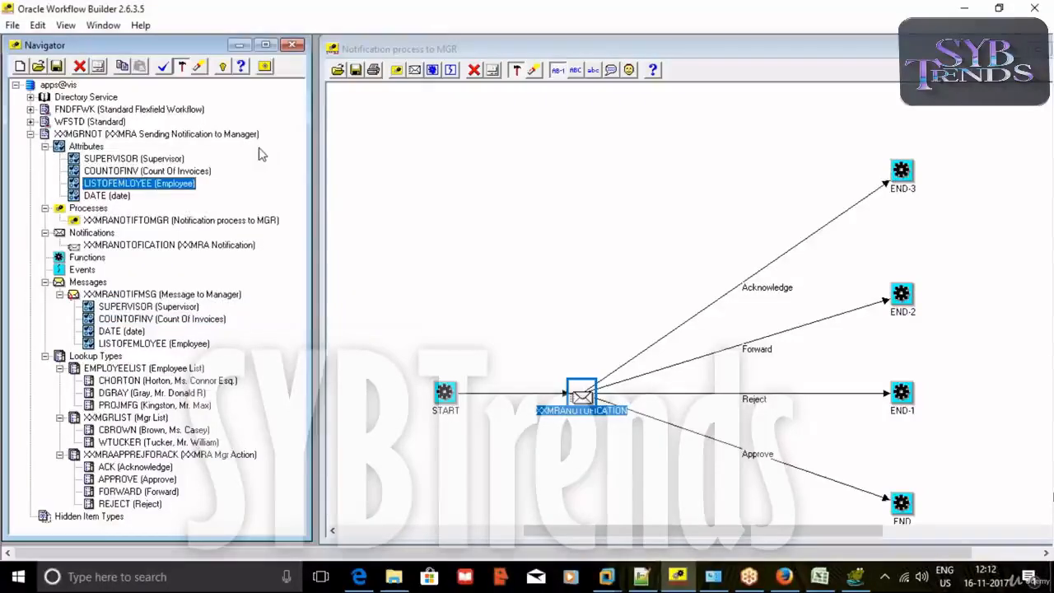
left_click(82, 197)
left_click(80, 186)
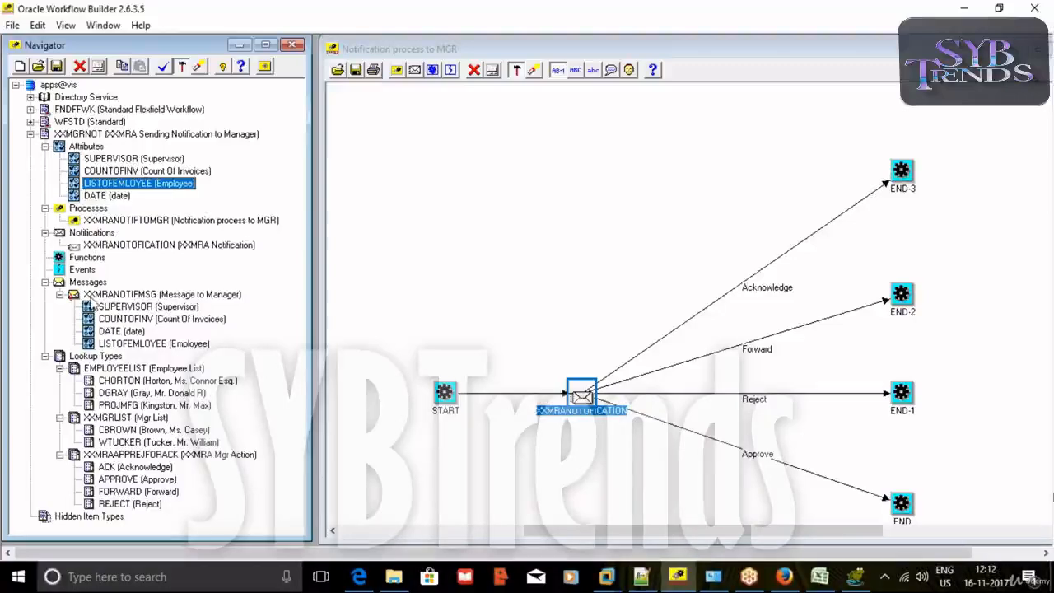
Set the message's Employee attribute source to Send and apply the properties.
double_click(97, 344)
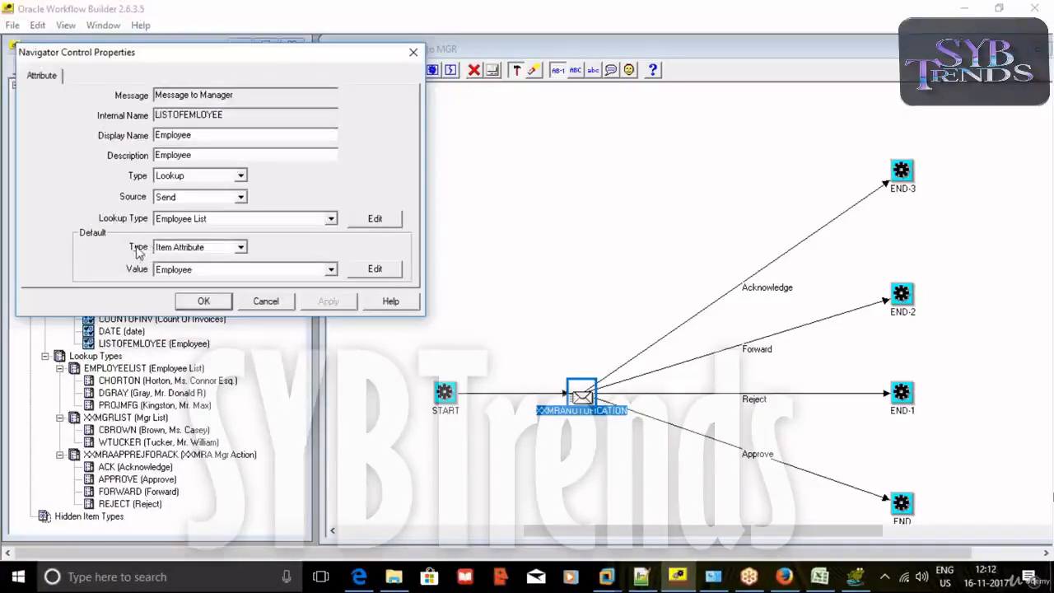
left_click(241, 199)
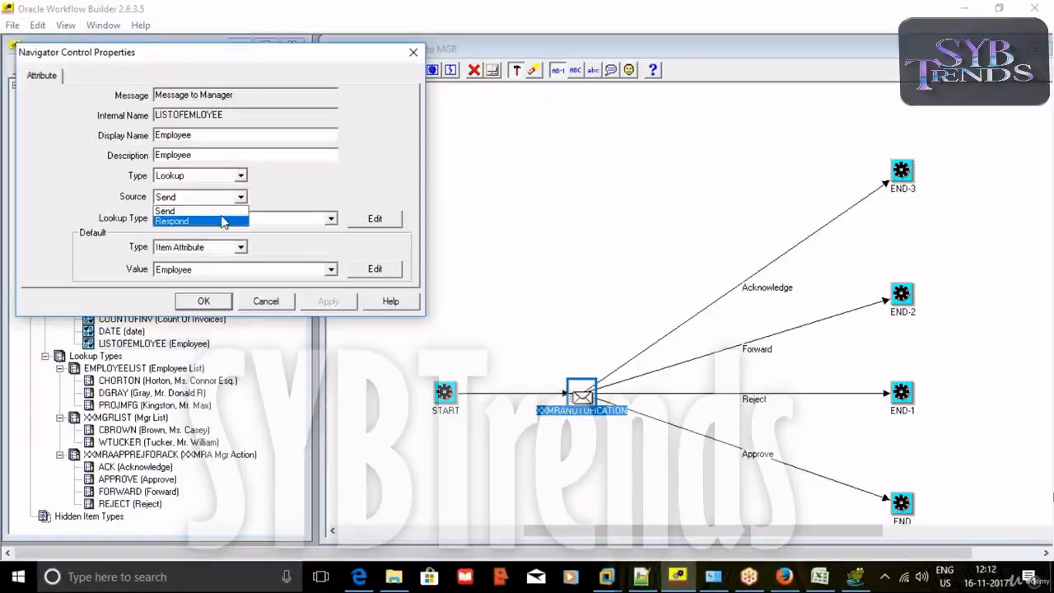
left_click(237, 212)
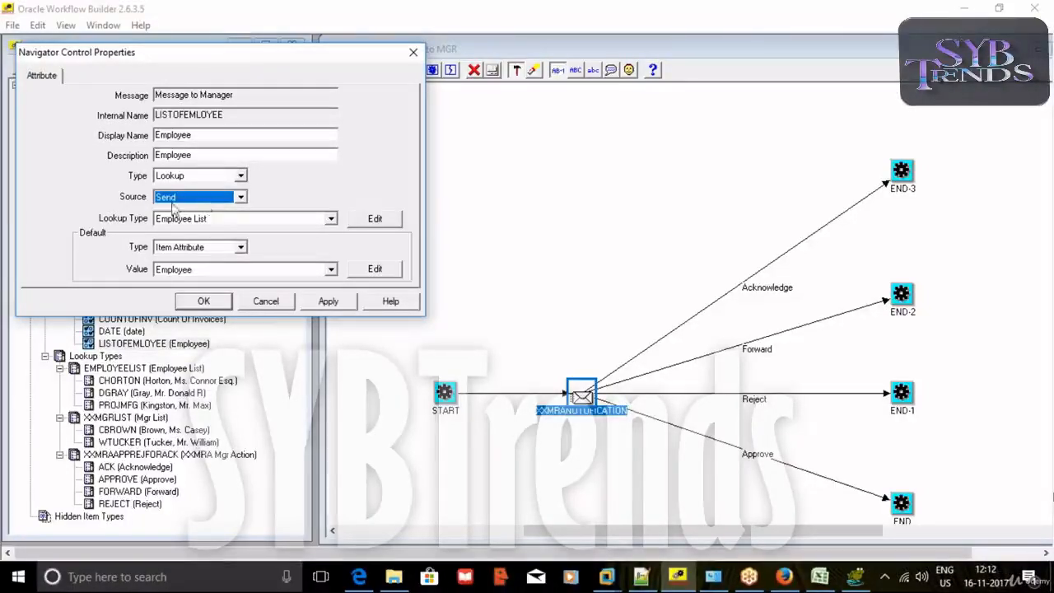
left_click(333, 301)
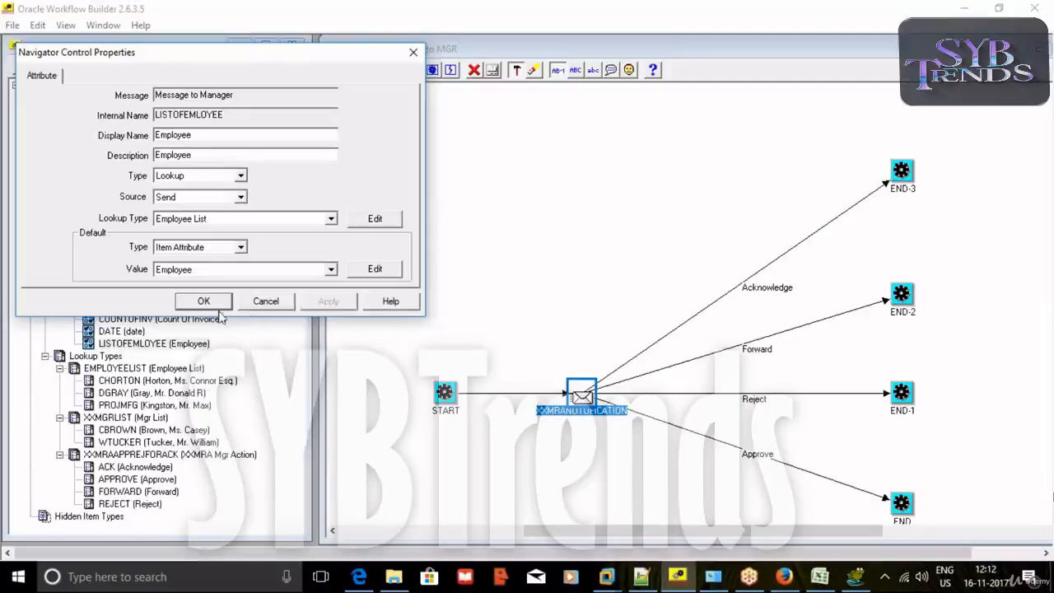
left_click(213, 302)
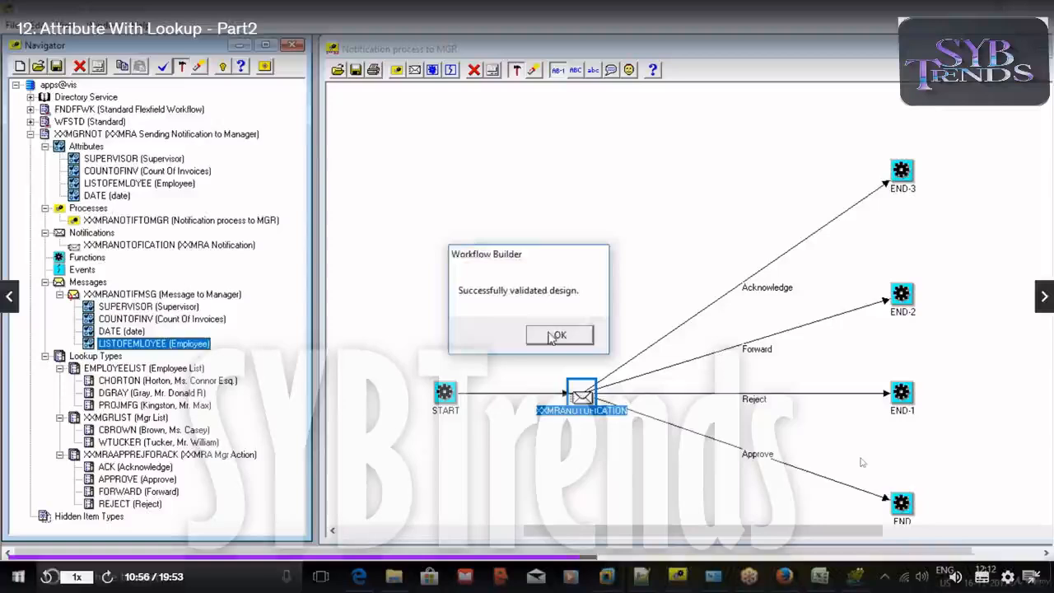
Save the workflow to the database with Save As, then return to E-Business Suite in Firefox.
left_click(557, 333)
left_click(13, 25)
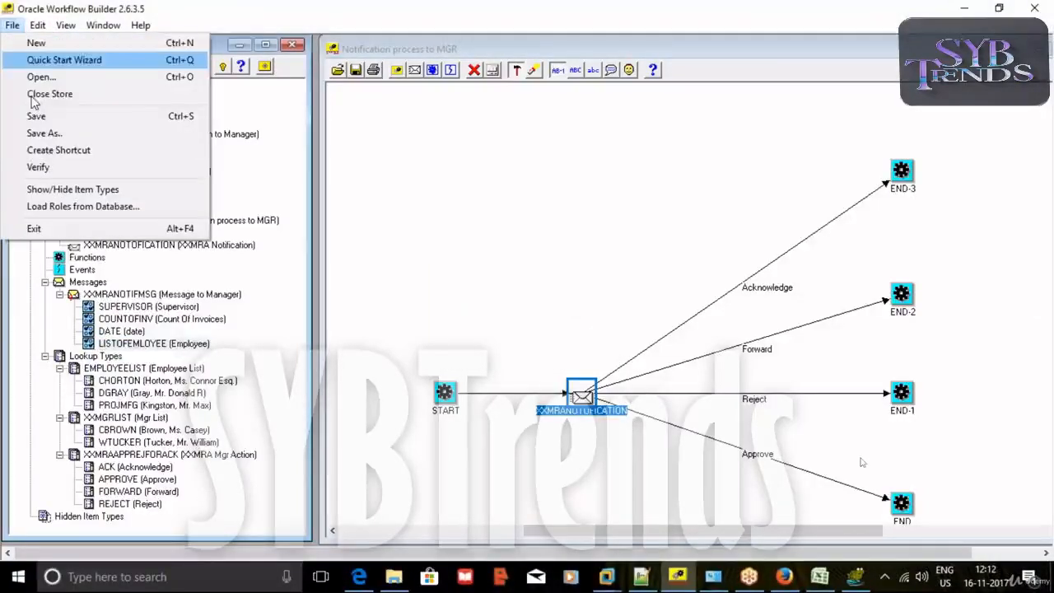
left_click(51, 141)
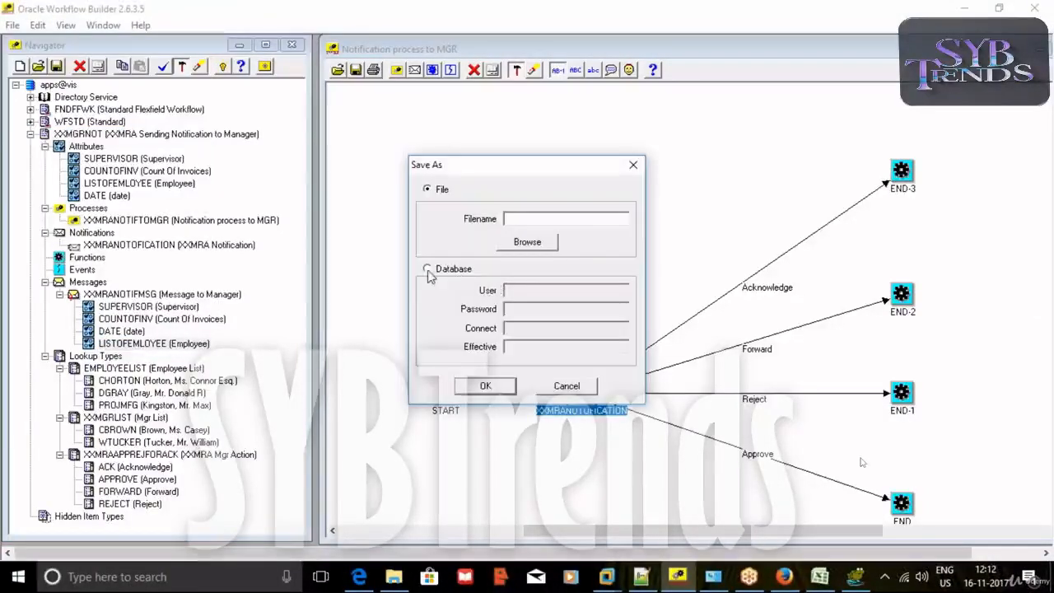
left_click(427, 268)
type("apps")
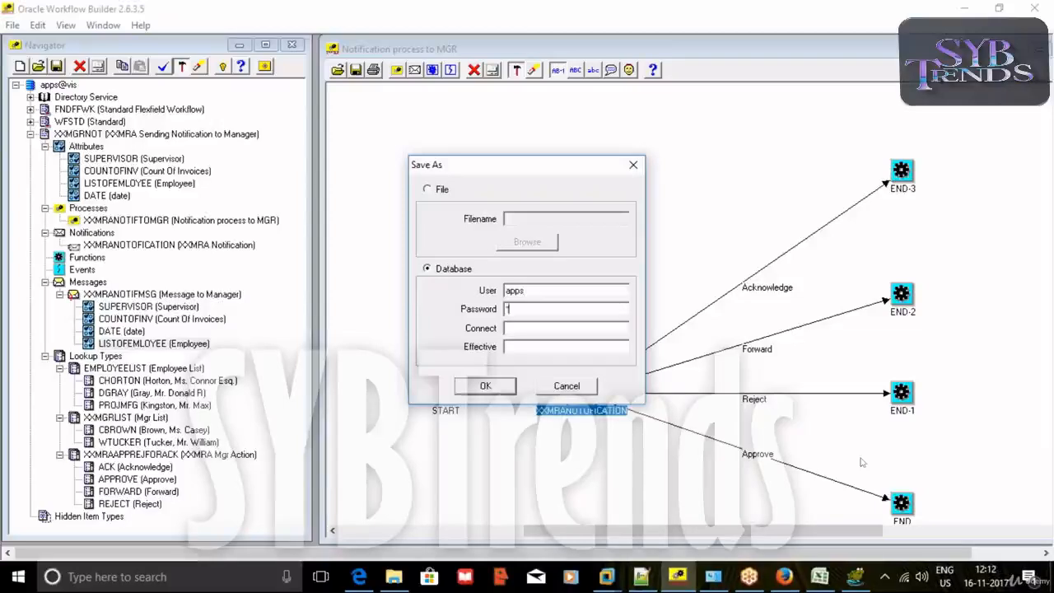
type("vis")
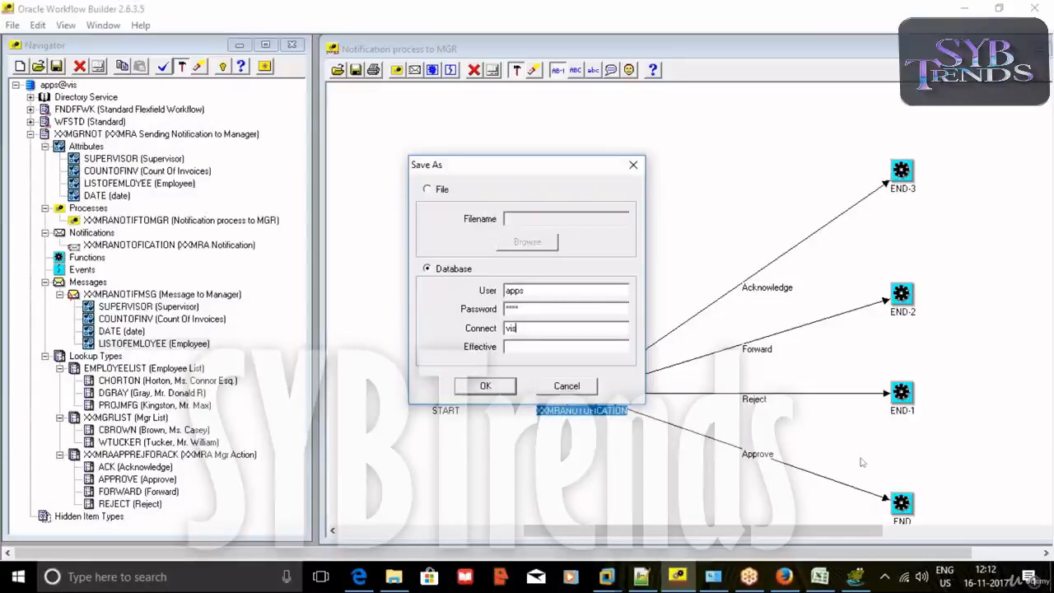
key("Return")
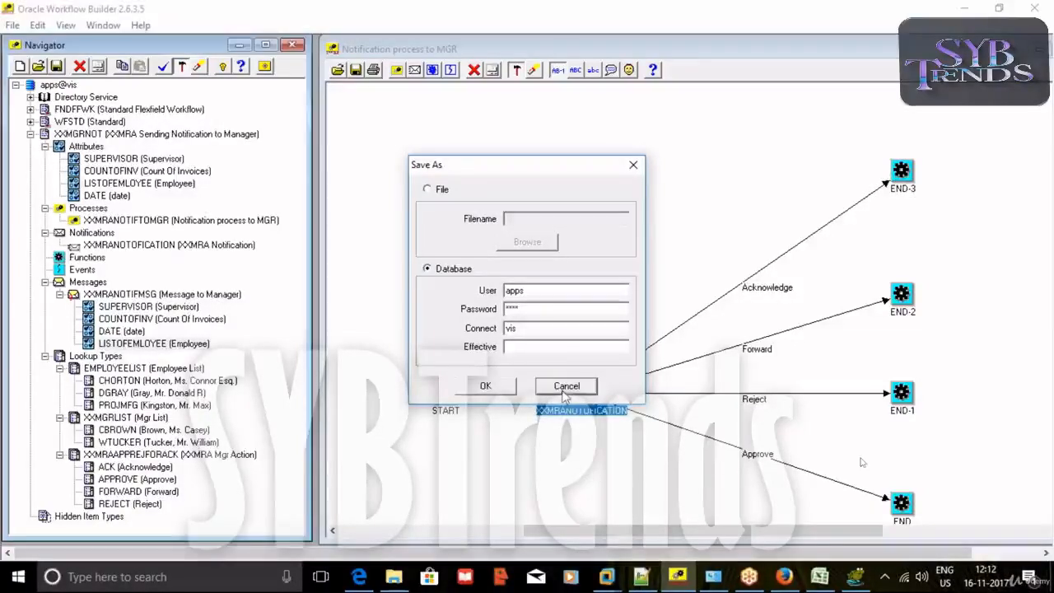
left_click(784, 576)
scroll(596, 212, "up", 3)
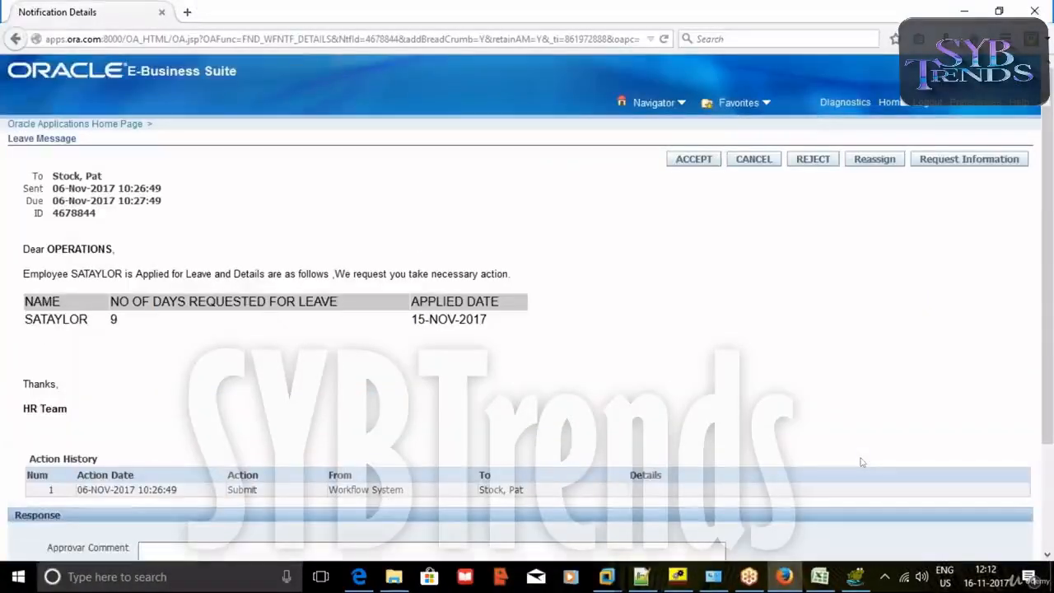
Log in with the saved administrator account and expand Workflow Administrator Web Applications > Administrator Workflow.
key("F5")
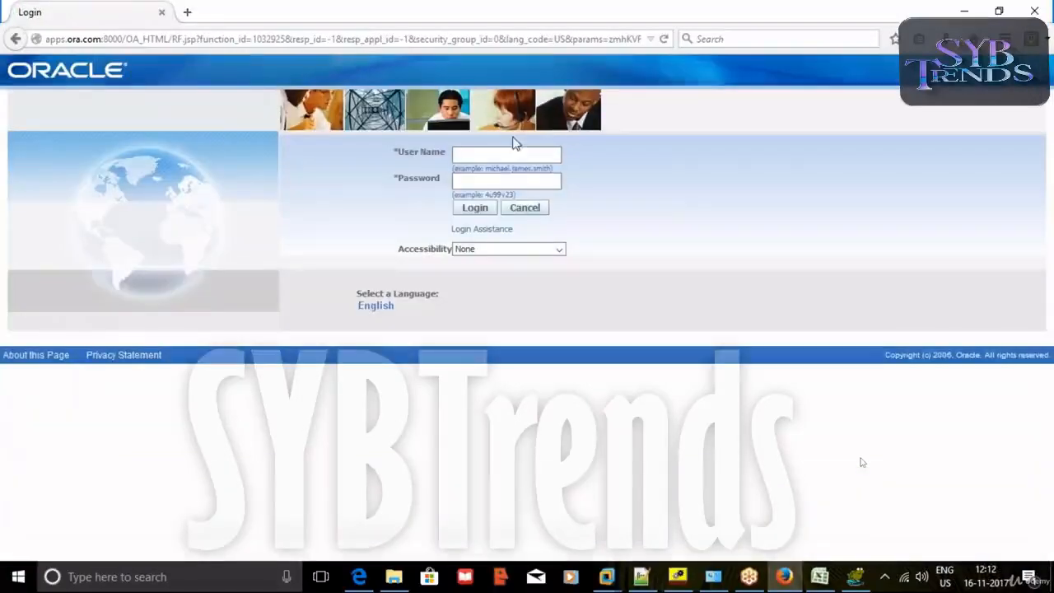
left_click(512, 154)
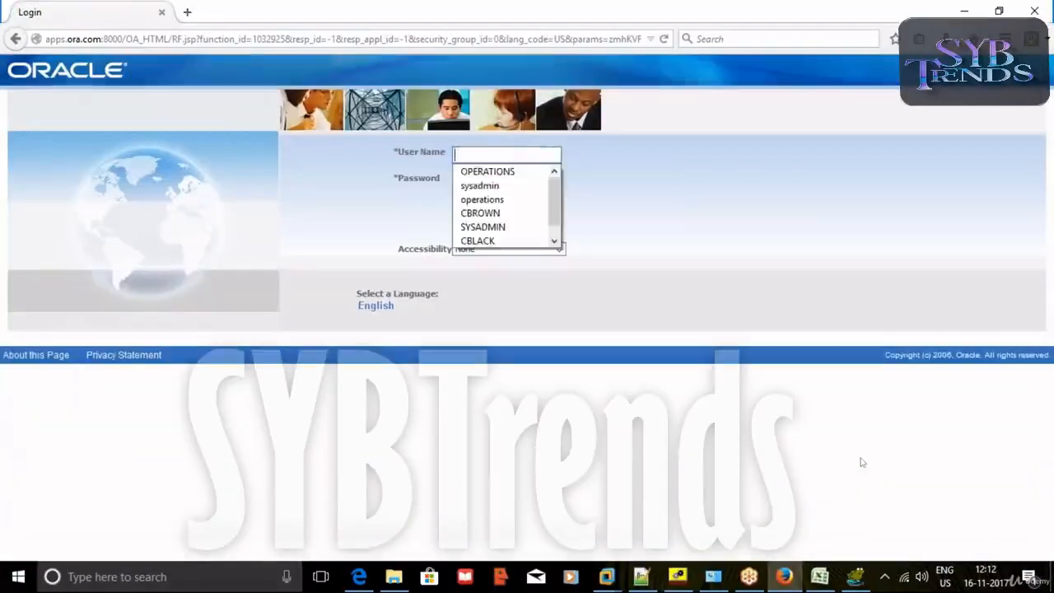
left_click(482, 228)
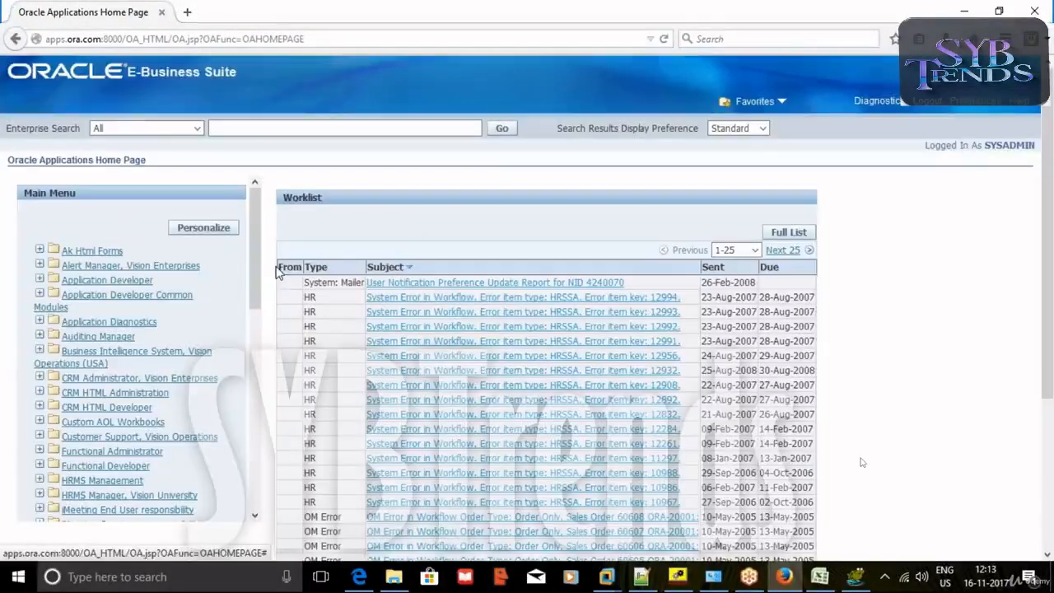
left_click_drag(255, 272, 281, 461)
left_click(132, 474)
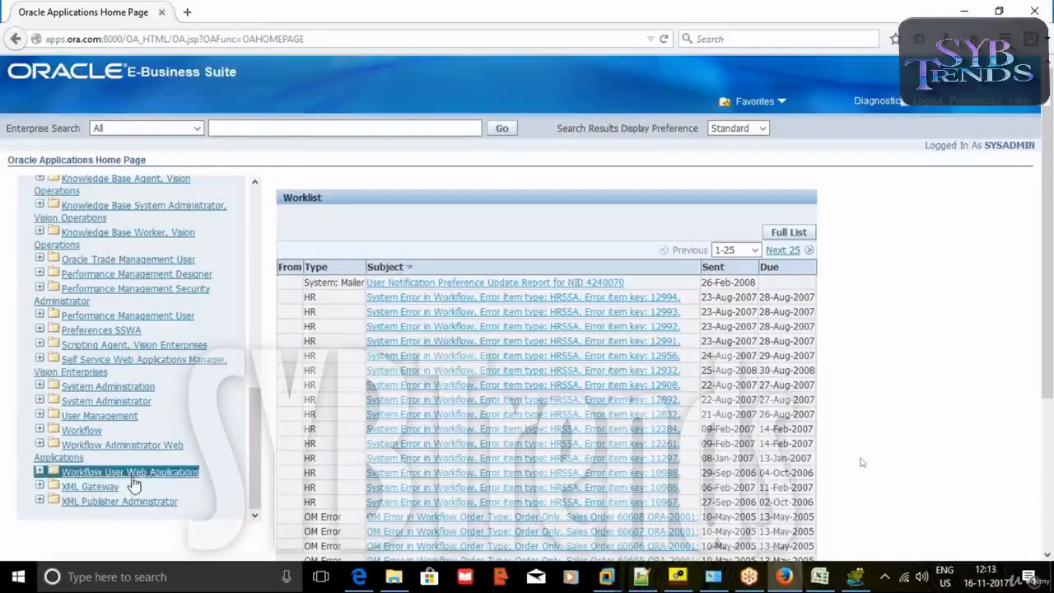
left_click(99, 451)
left_click(99, 453)
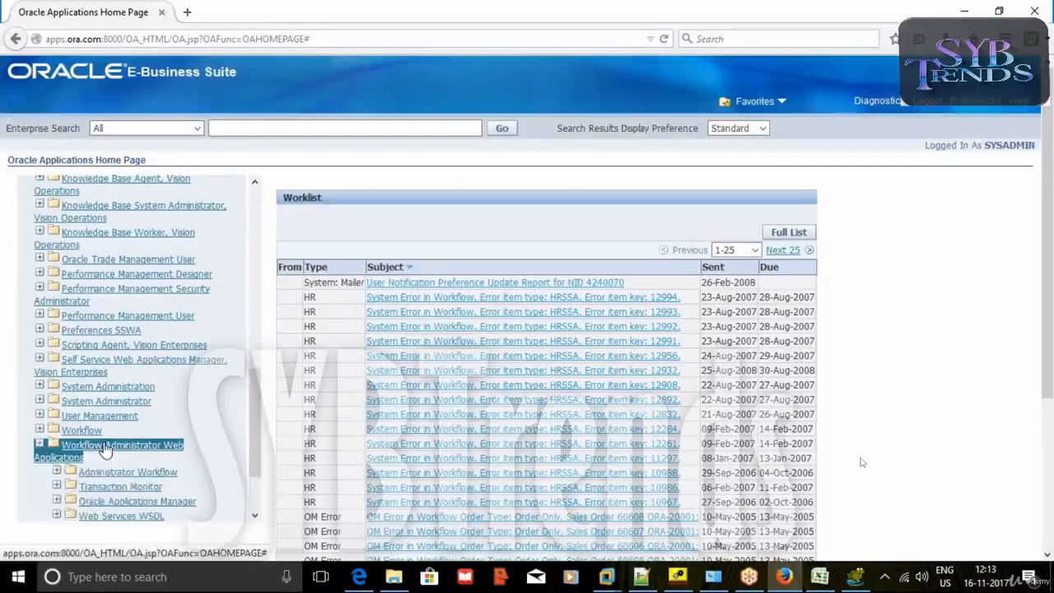
scroll(87, 416, "down", 2)
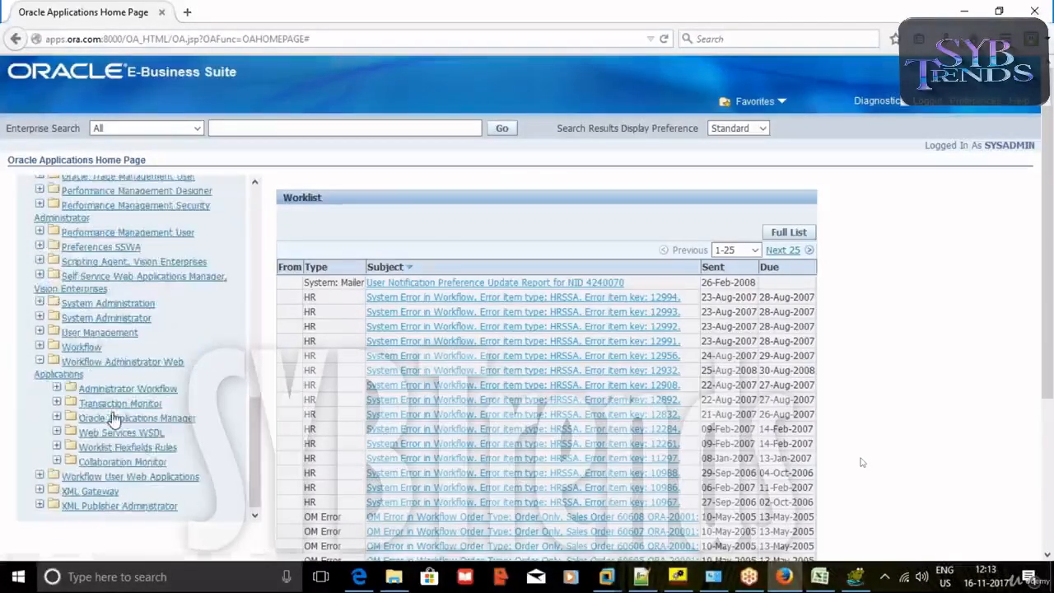
left_click(56, 385)
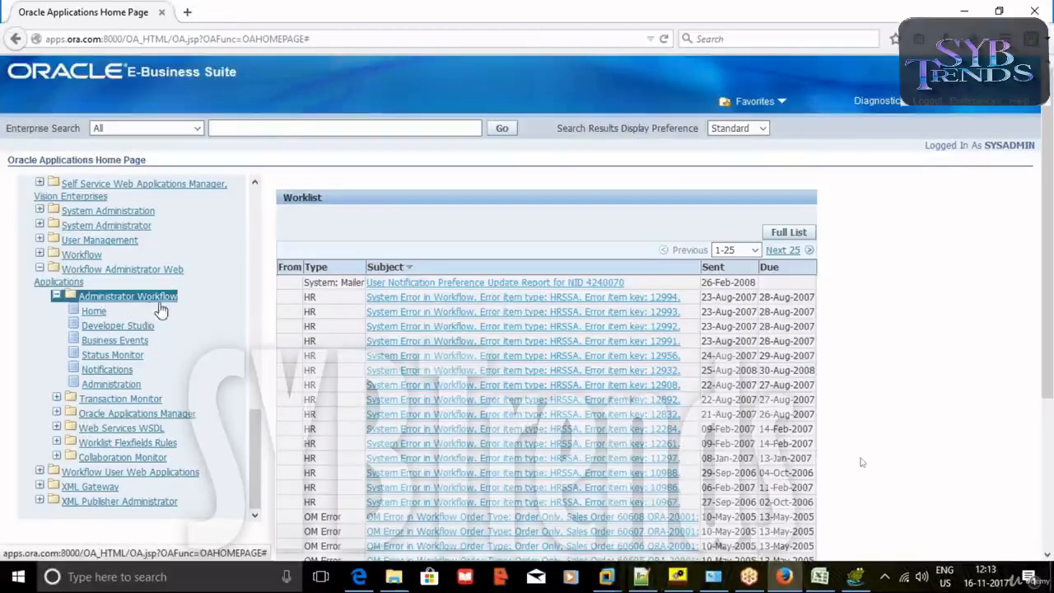
Open the workflow Home in a new tab and search Developer Studio for XXMGRNOT.
right_click(96, 322)
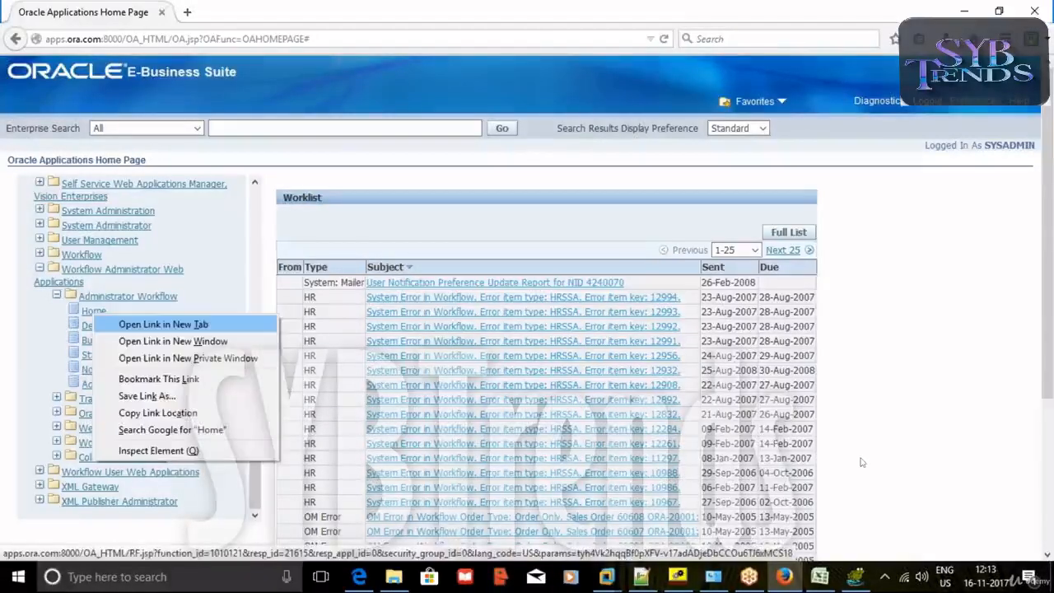
left_click(144, 330)
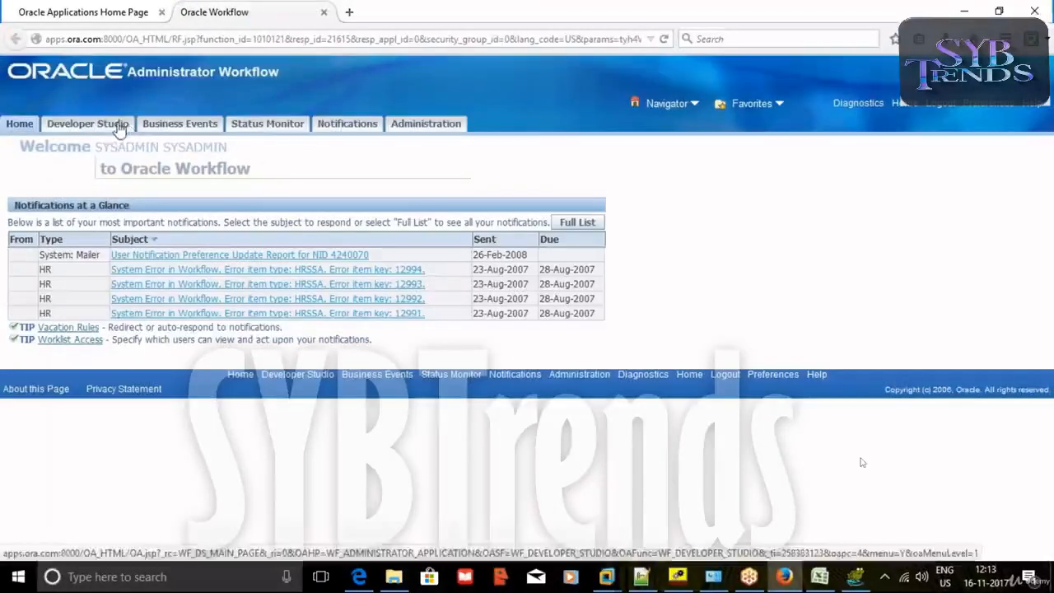
left_click(119, 125)
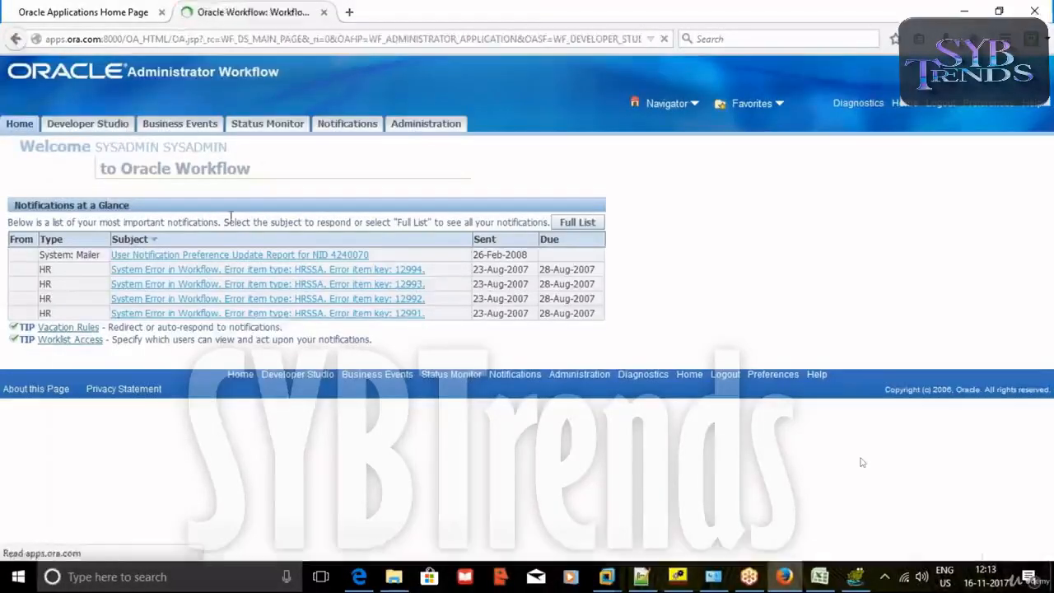
left_click(254, 237)
left_click(250, 253)
left_click(234, 262)
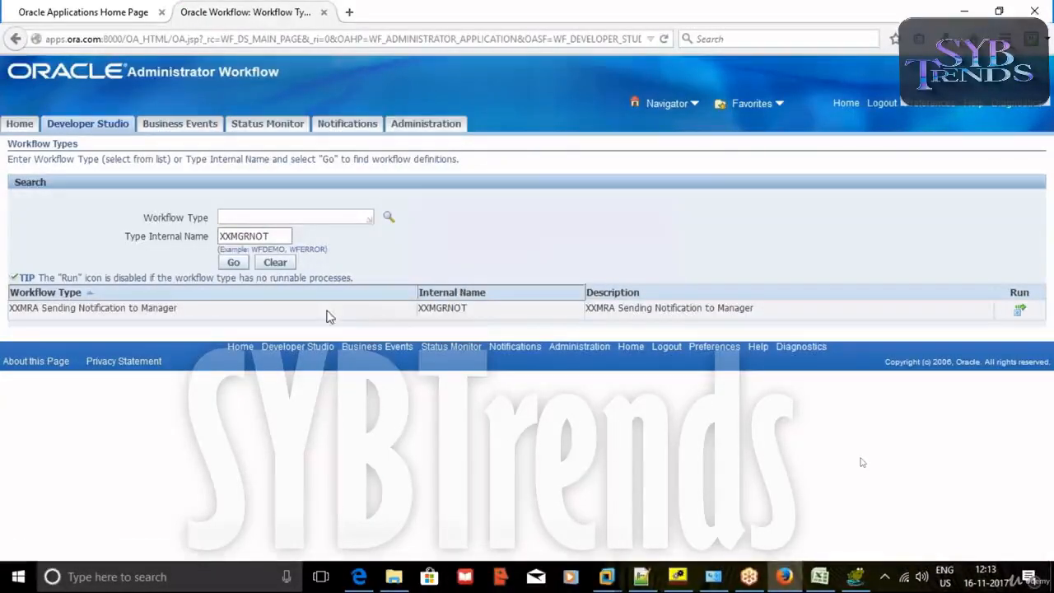
Start a run of XXMGRNOT with item key XXMGRNOT-85 and user key XXMGRNOTUSER-85.
left_click(1019, 311)
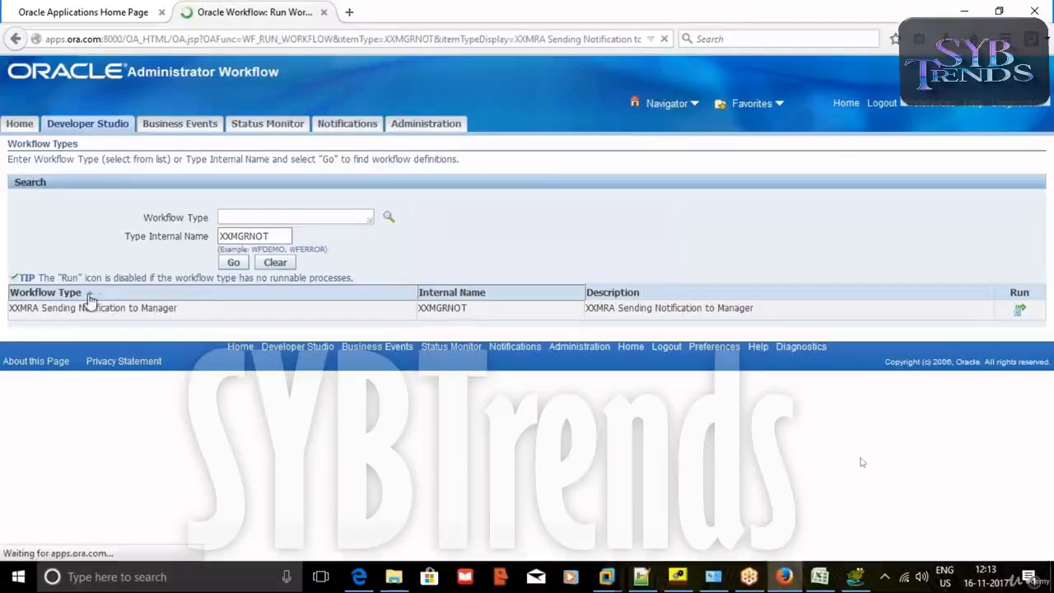
left_click(163, 252)
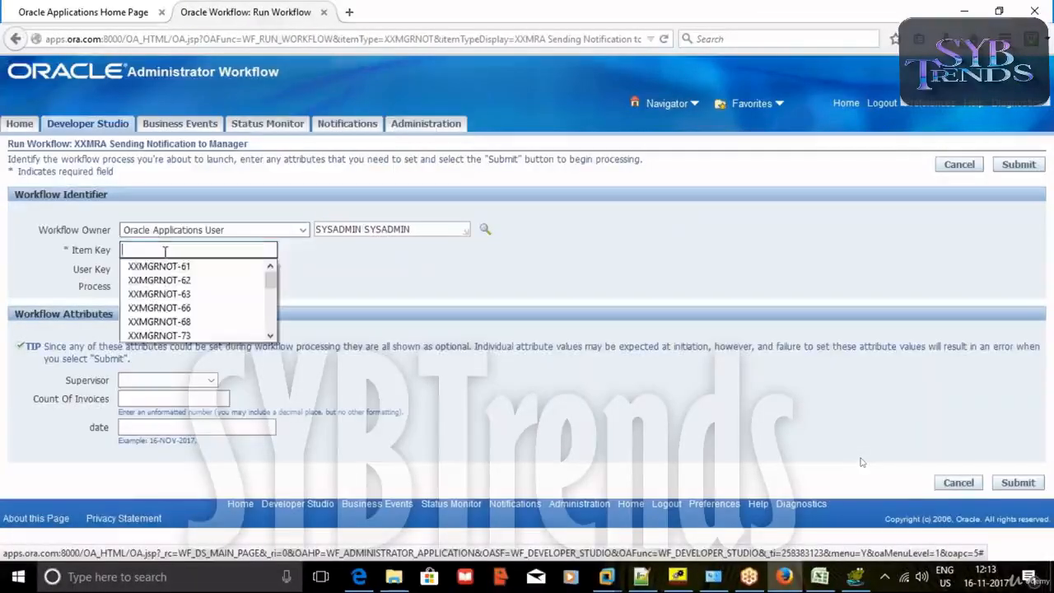
left_click(175, 266)
left_click(185, 250)
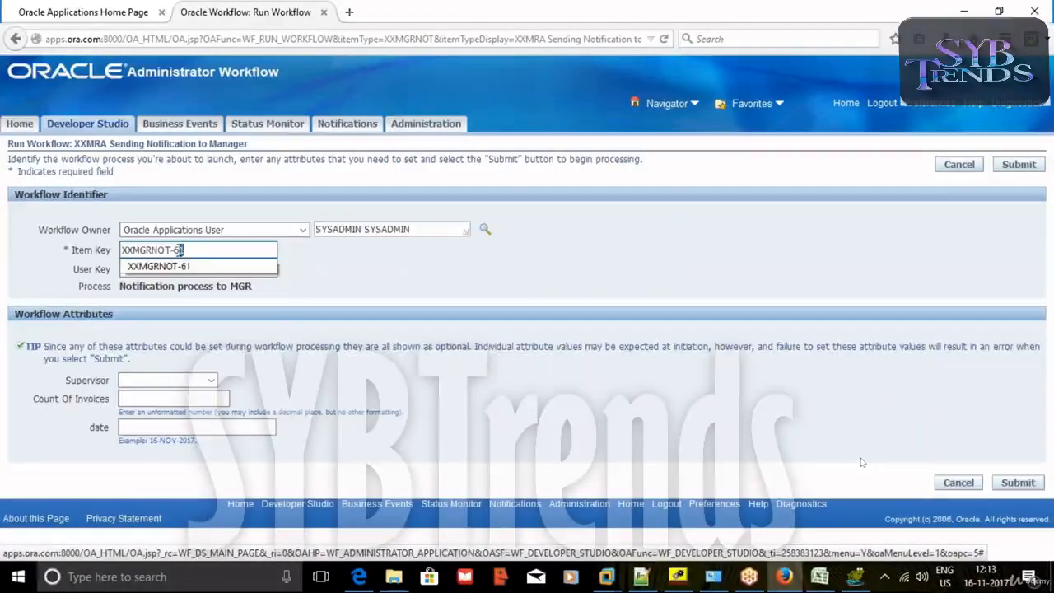
double_click(180, 249)
type("85")
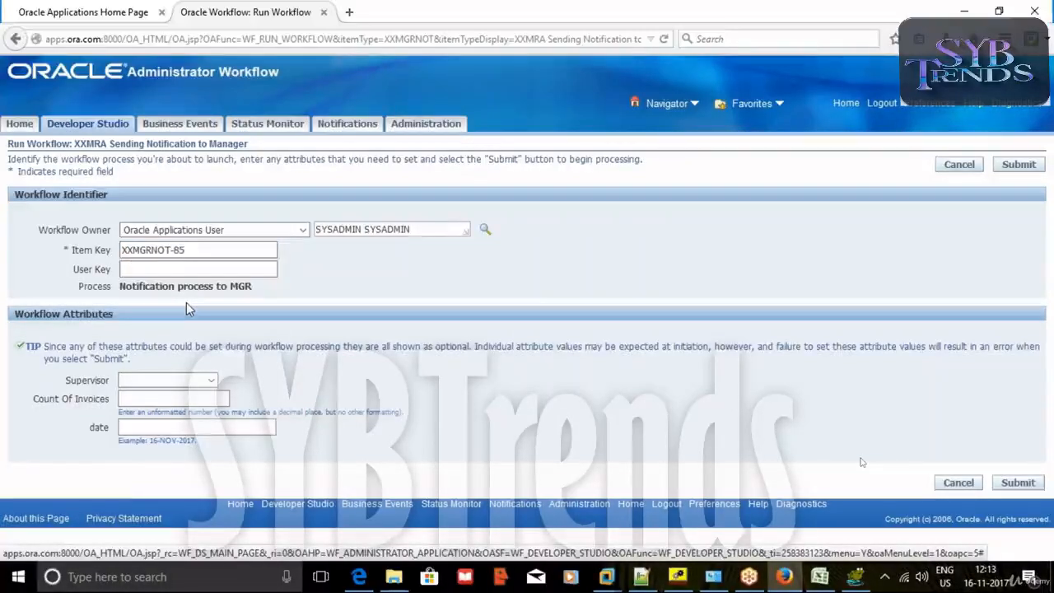
left_click(206, 269)
key("Return")
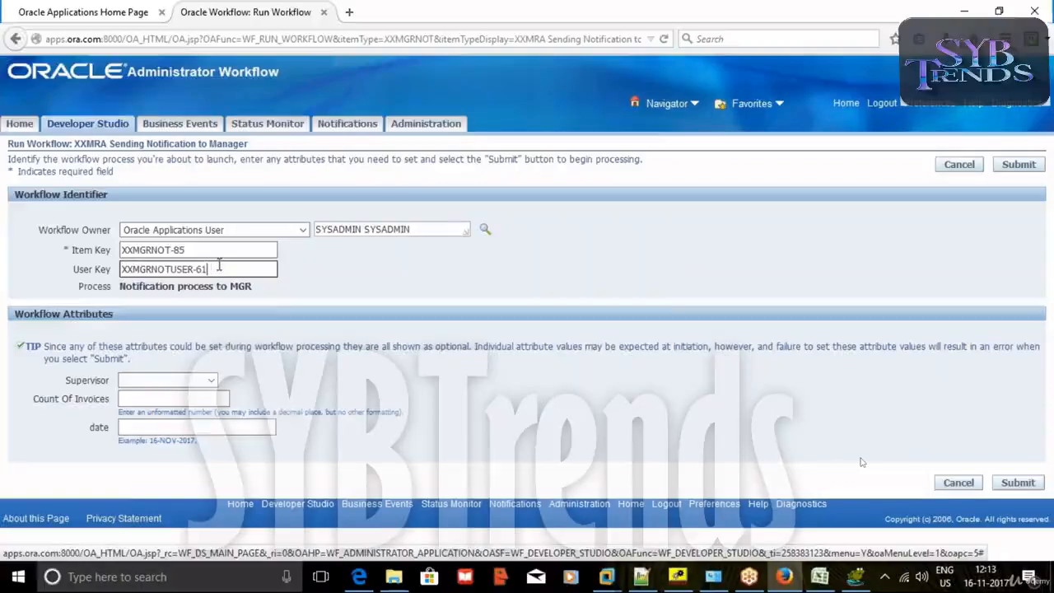
key("BackSpace")
key("BackSpace")
type("85")
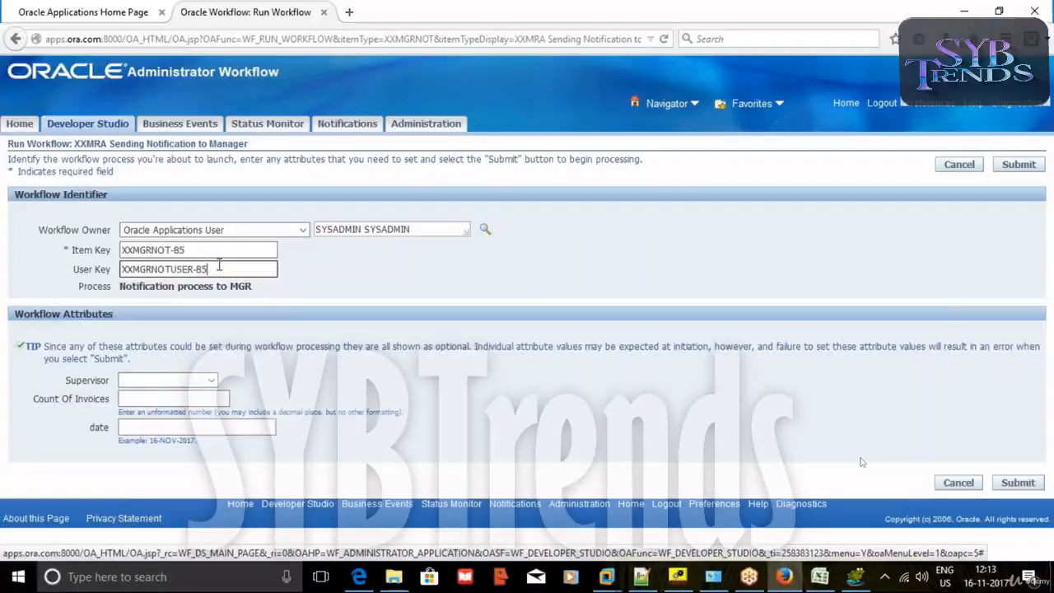
Choose the supervisor, set 1 invoice and date 16-NOV-2017, and submit the run.
left_click(208, 380)
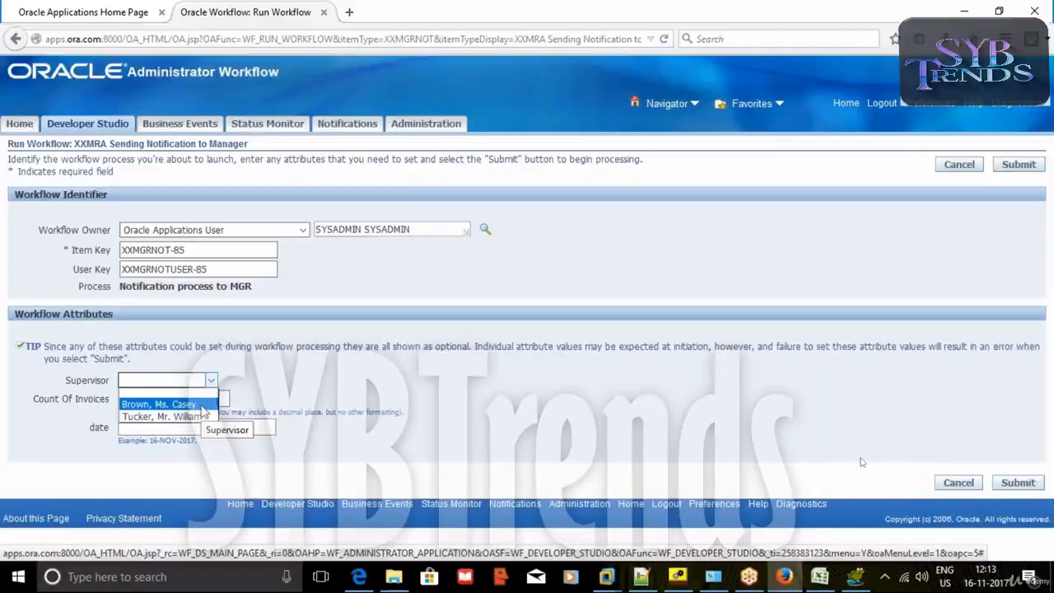
left_click(201, 403)
left_click(196, 399)
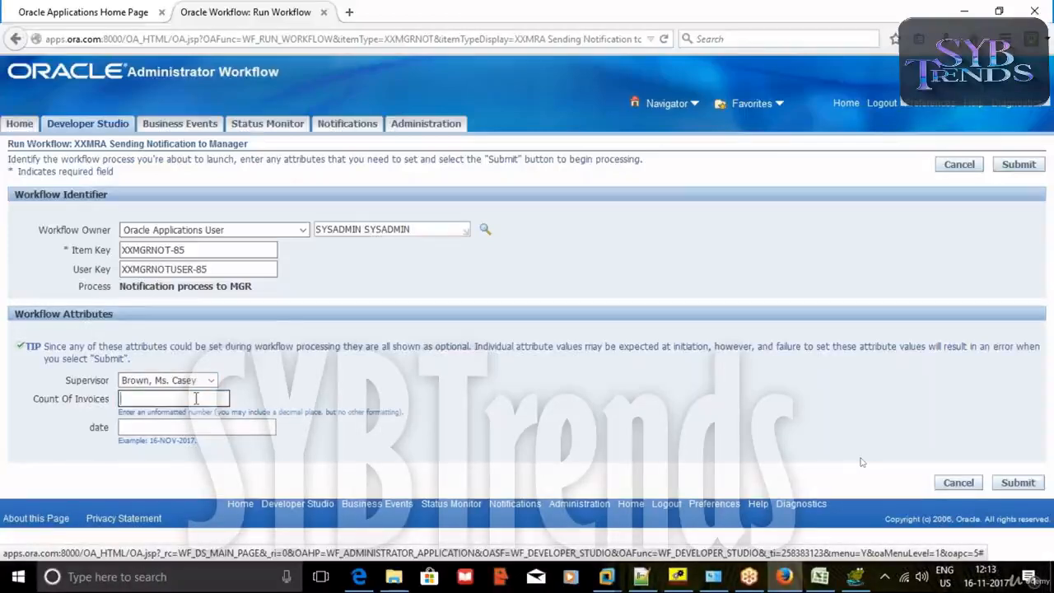
left_click(175, 427)
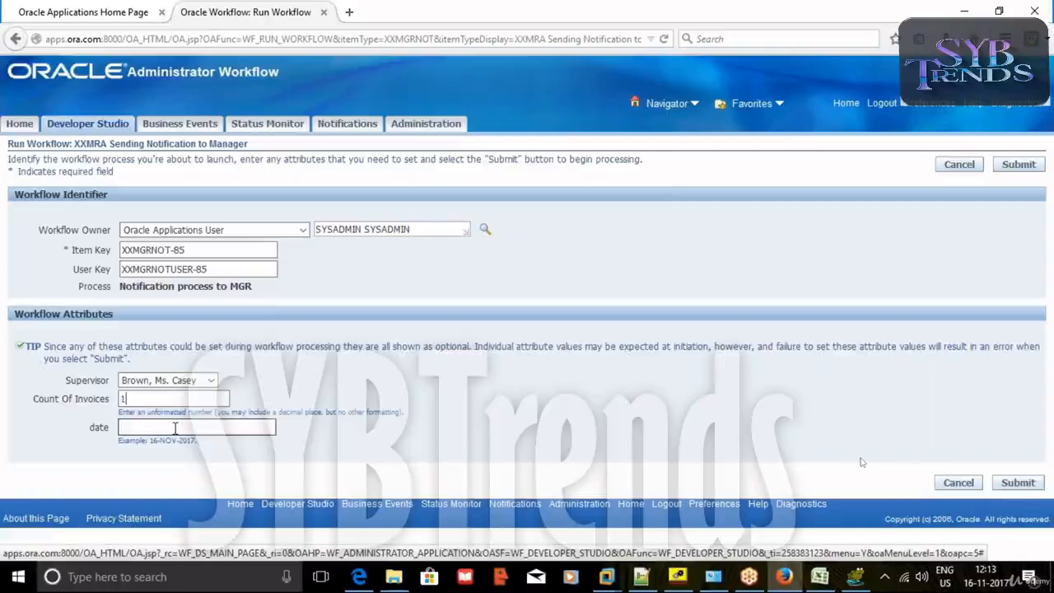
left_click(169, 457)
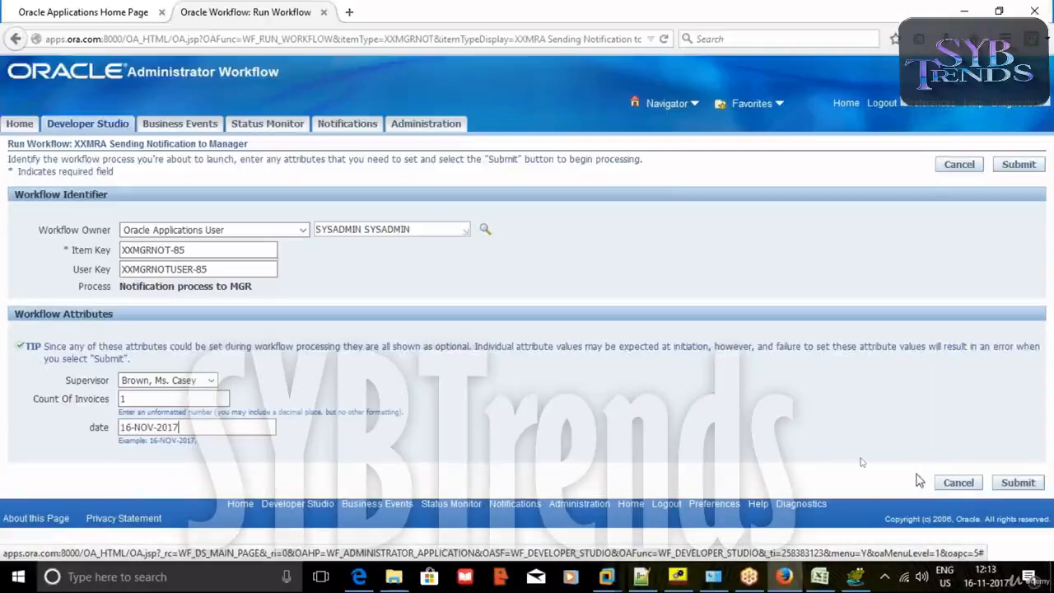
left_click(1018, 484)
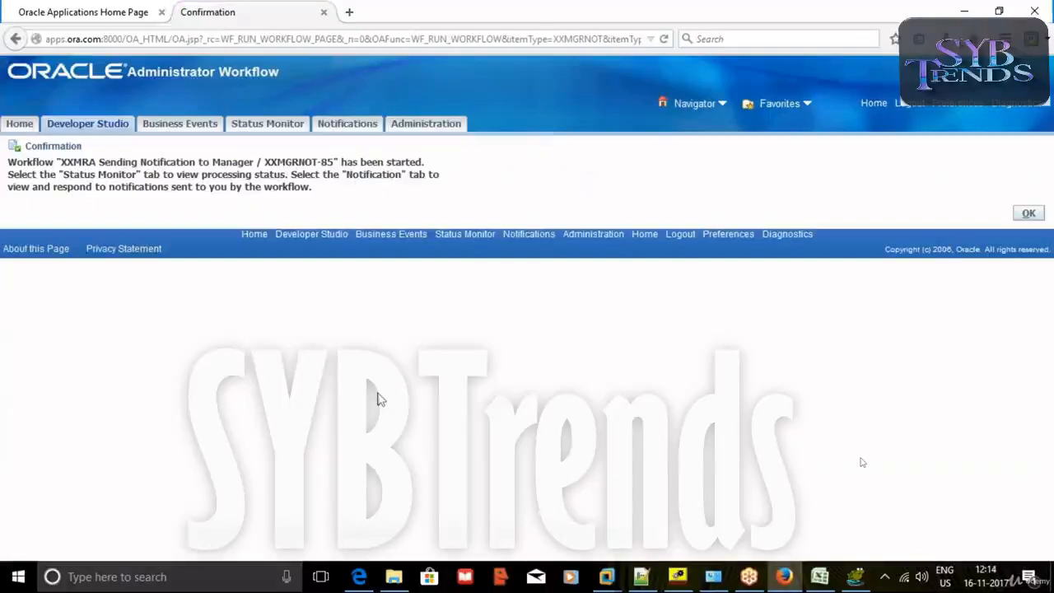
Acknowledge the start and filter Status Monitor by type XXMGRNOT and item key XXMGRNOT-84.
left_click(1030, 214)
left_click(268, 125)
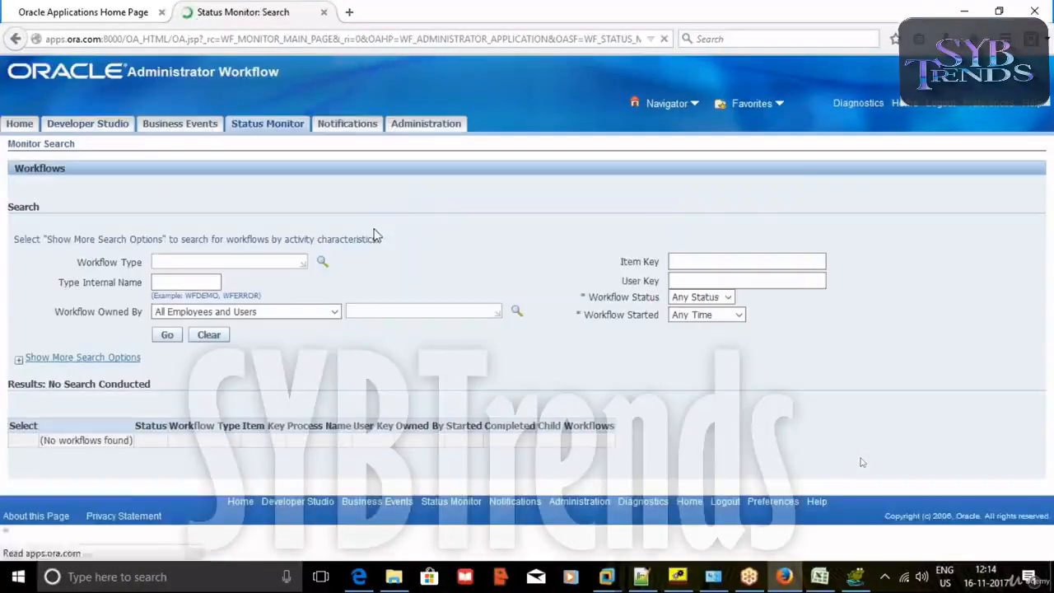
left_click(183, 282)
left_click(182, 298)
left_click(701, 262)
left_click(701, 262)
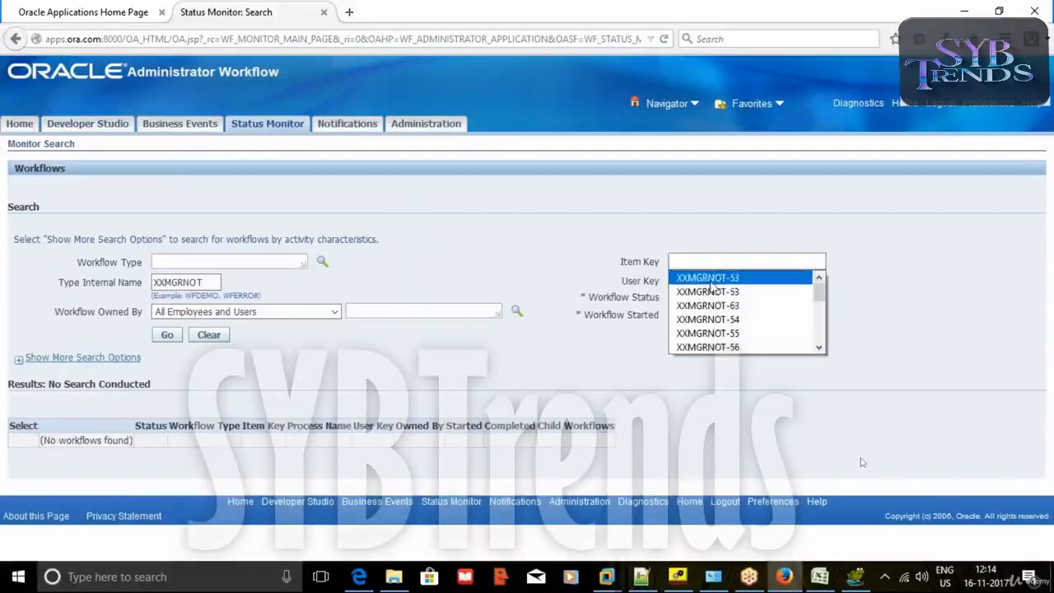
left_click(707, 278)
double_click(726, 262)
type("84")
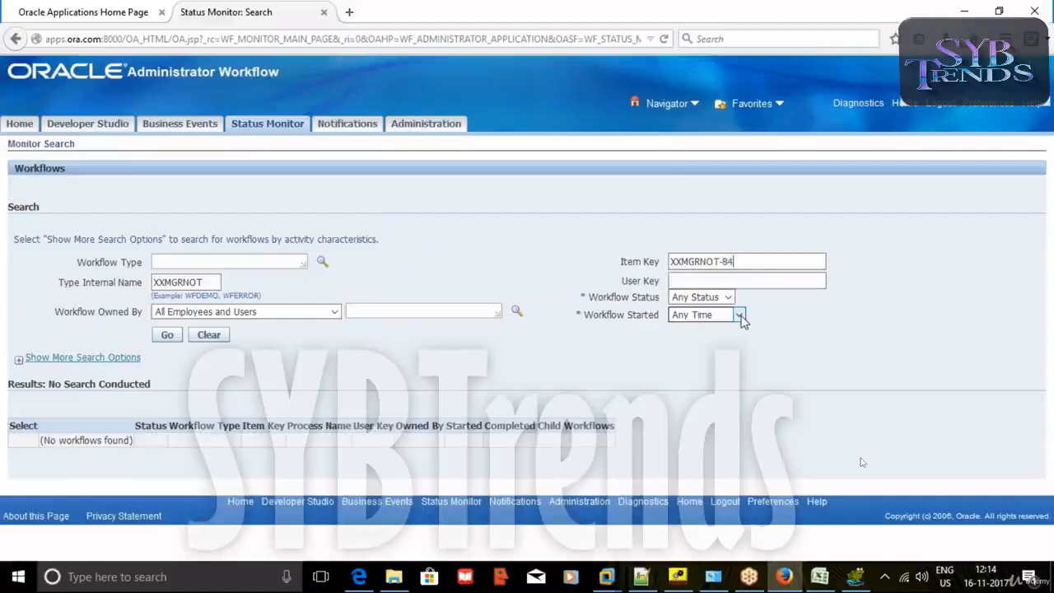
Search, view the workflow's activity history and open its pending notification.
left_click(167, 334)
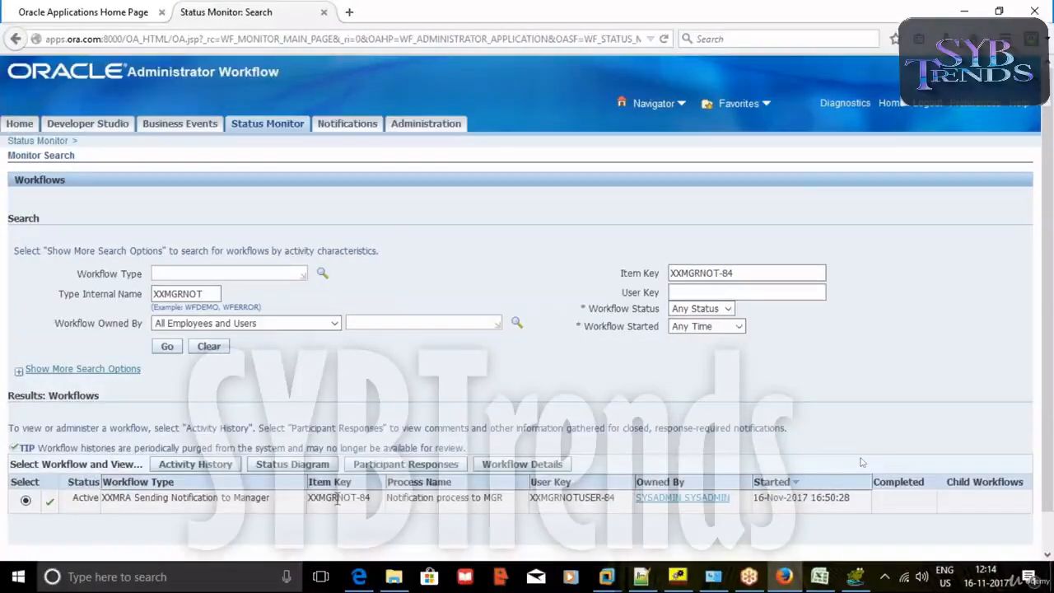
left_click(195, 464)
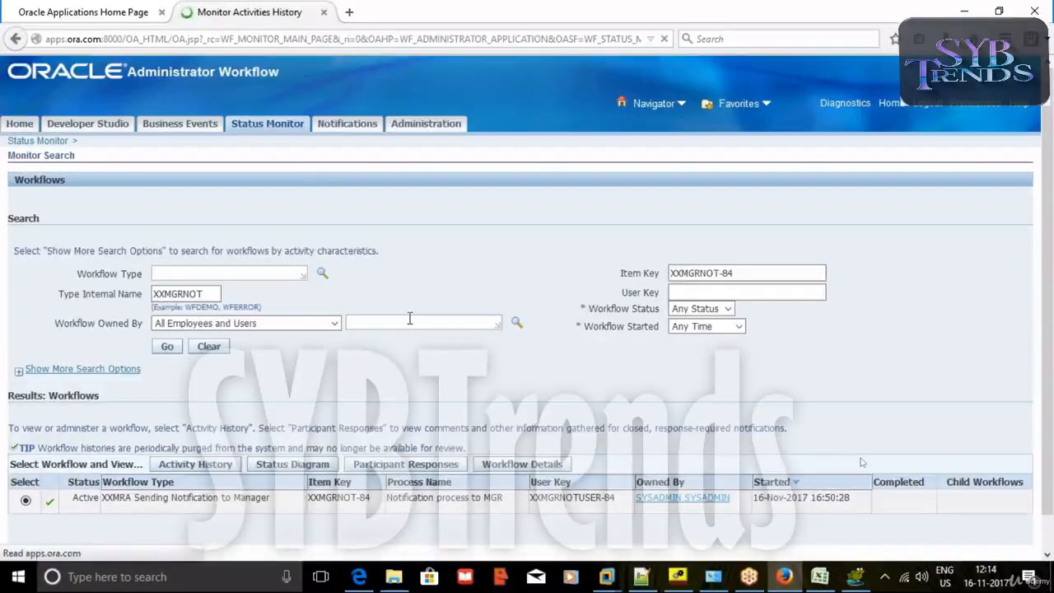
scroll(113, 422, "down", 3)
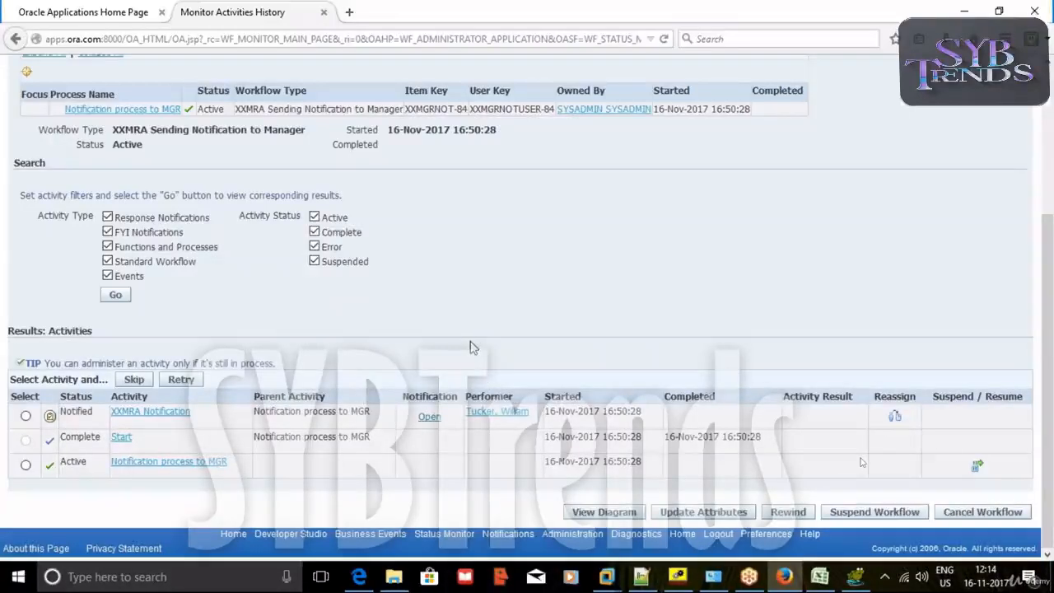
left_click(430, 416)
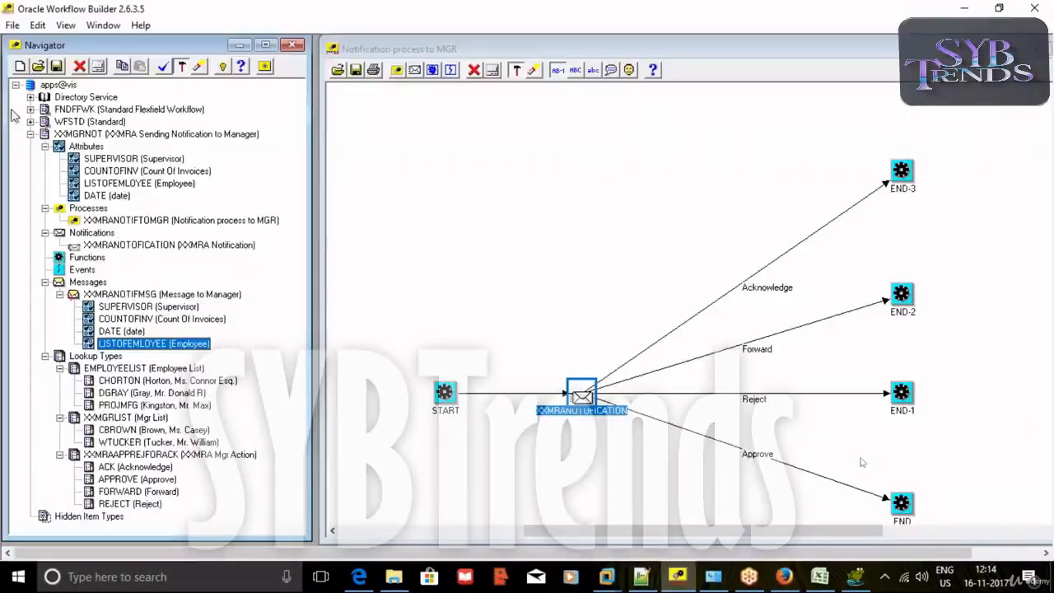
Save the item type As to the Database, entering the database user name.
left_click(12, 25)
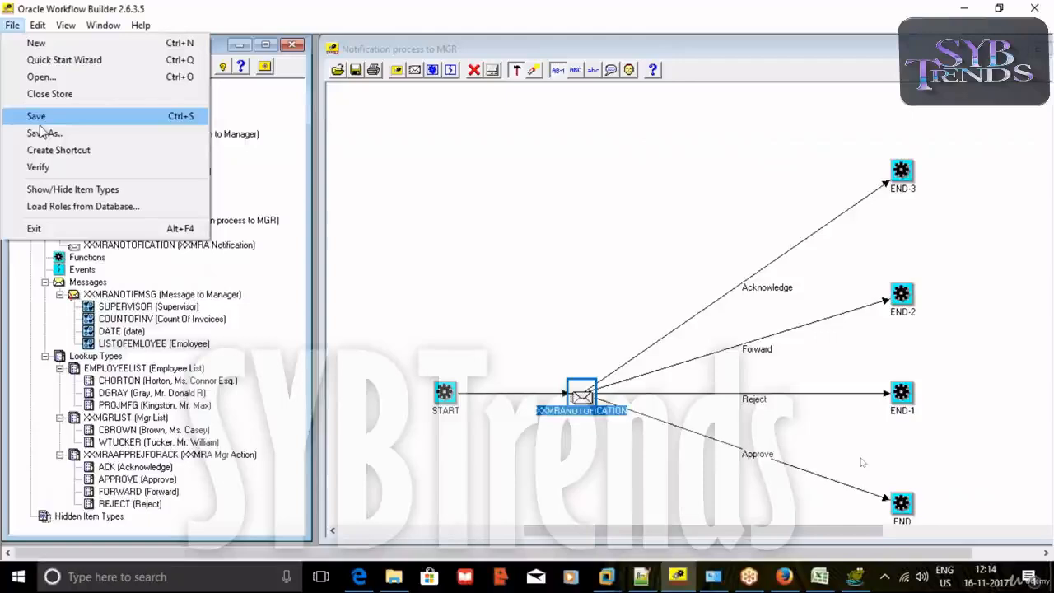
left_click(43, 132)
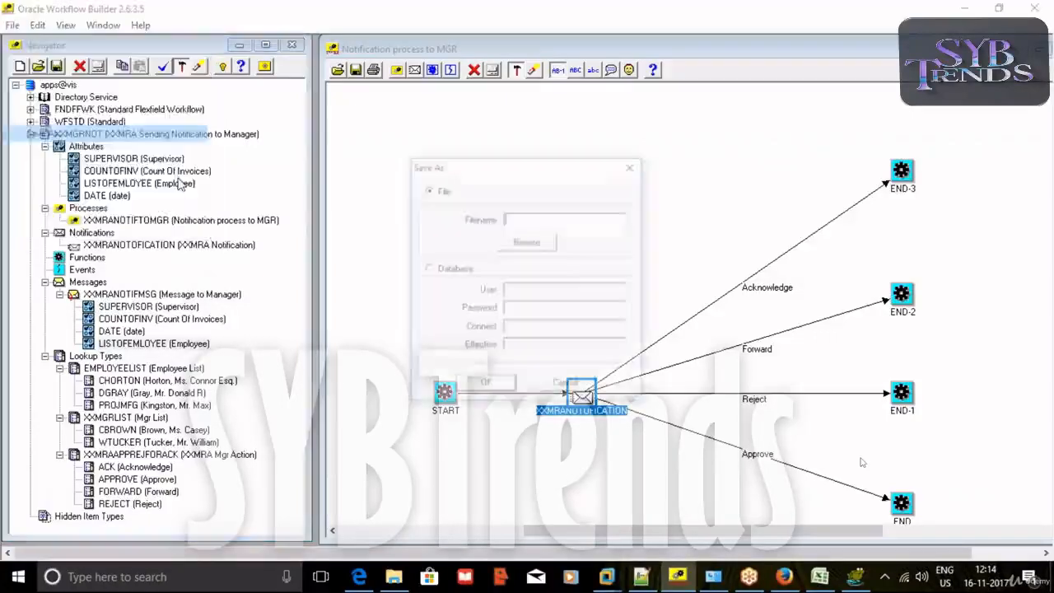
left_click(428, 269)
type("apps")
key("Tab")
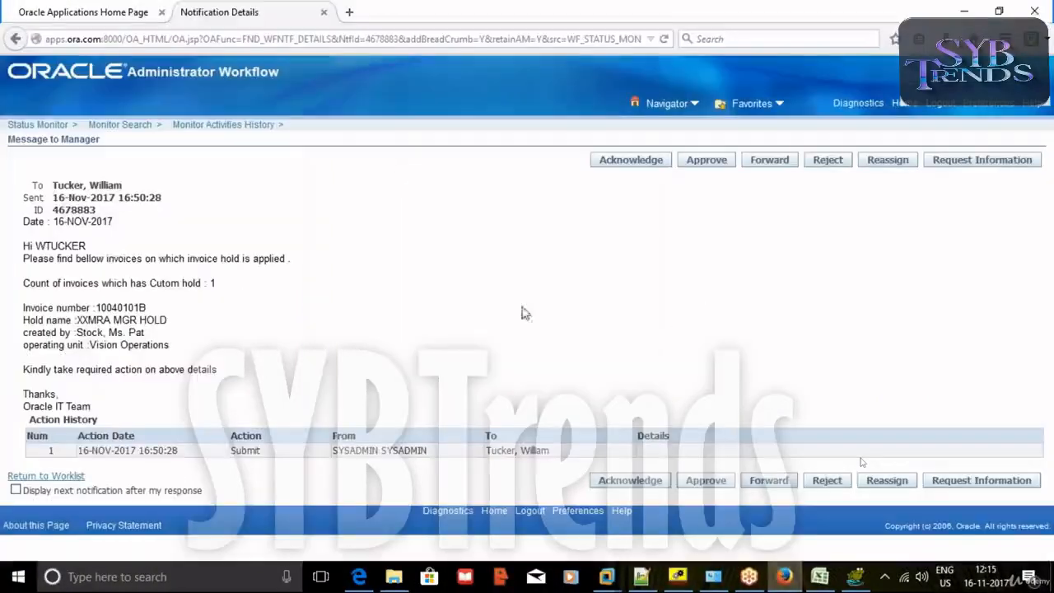
Search Status Monitor for XXMGRNOT and view the activity history of XXMGRNOT-85.
left_click(16, 39)
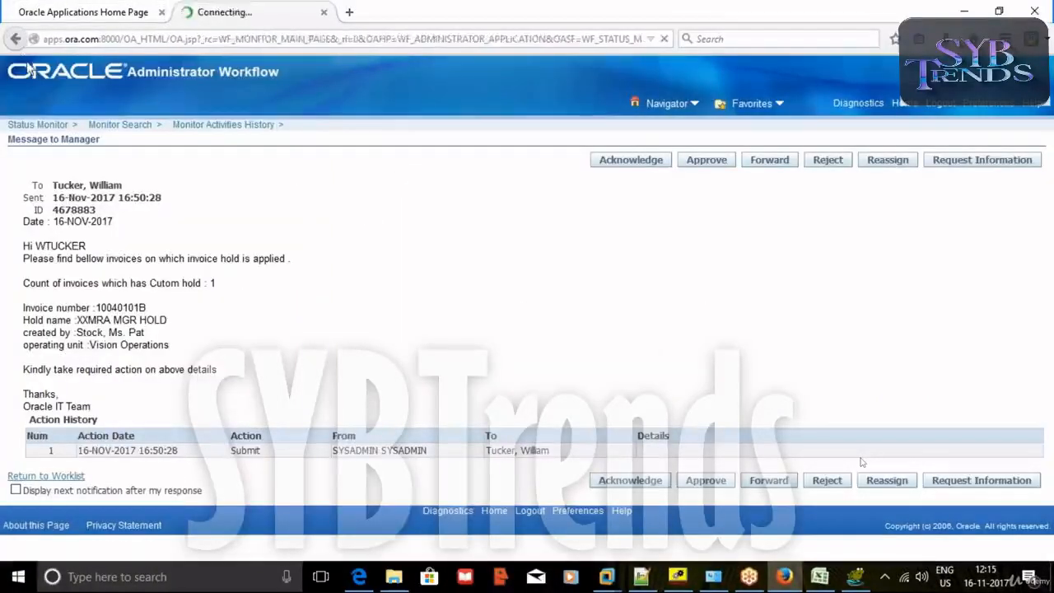
scroll(675, 164, "up", 5)
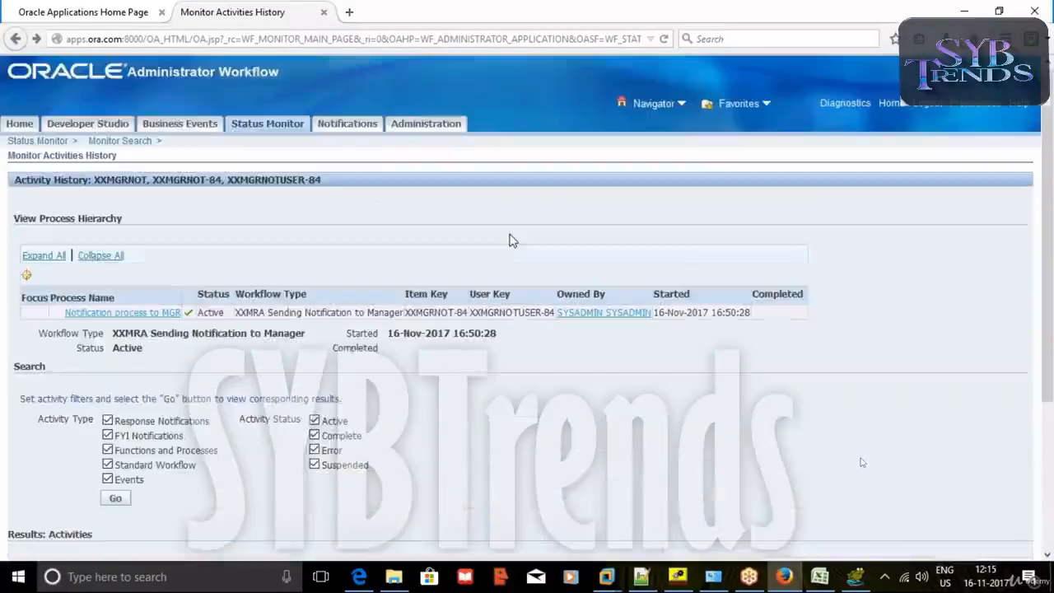
left_click(254, 125)
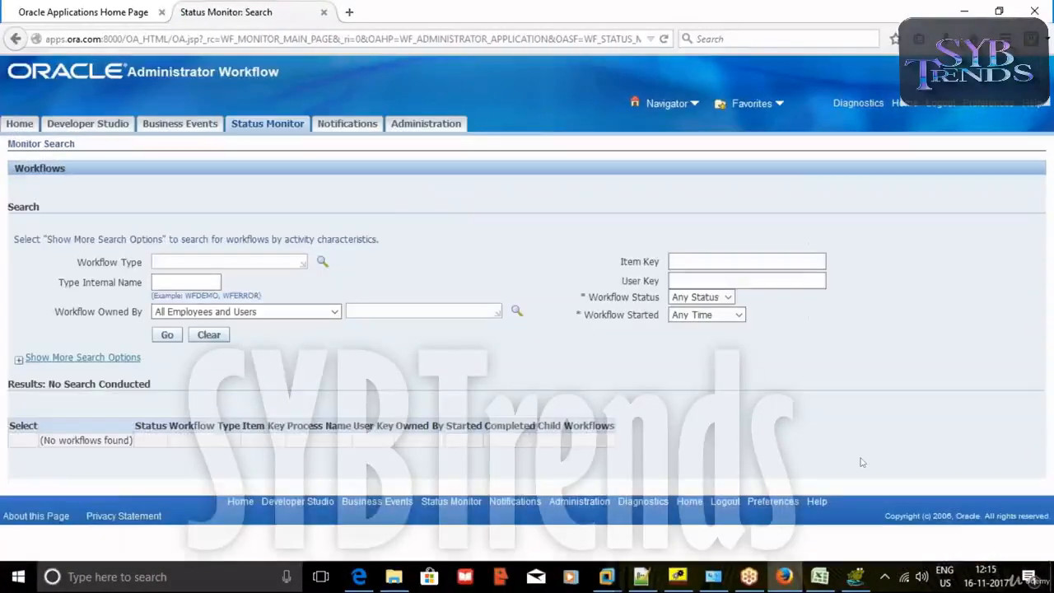
type("XXMGRNOT")
left_click(167, 335)
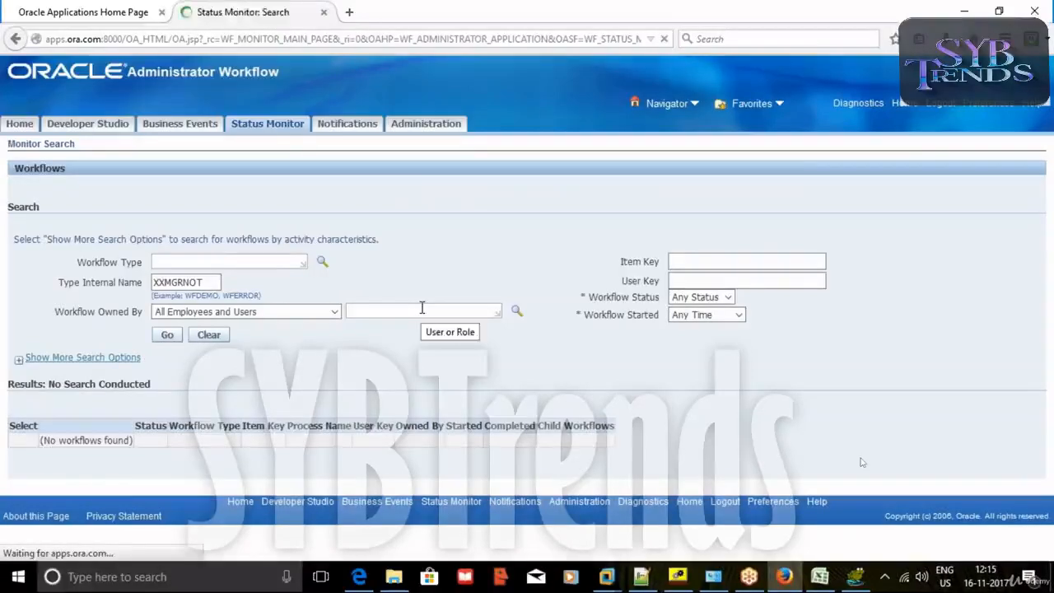
scroll(454, 259, "down", 6)
scroll(454, 259, "up", 3)
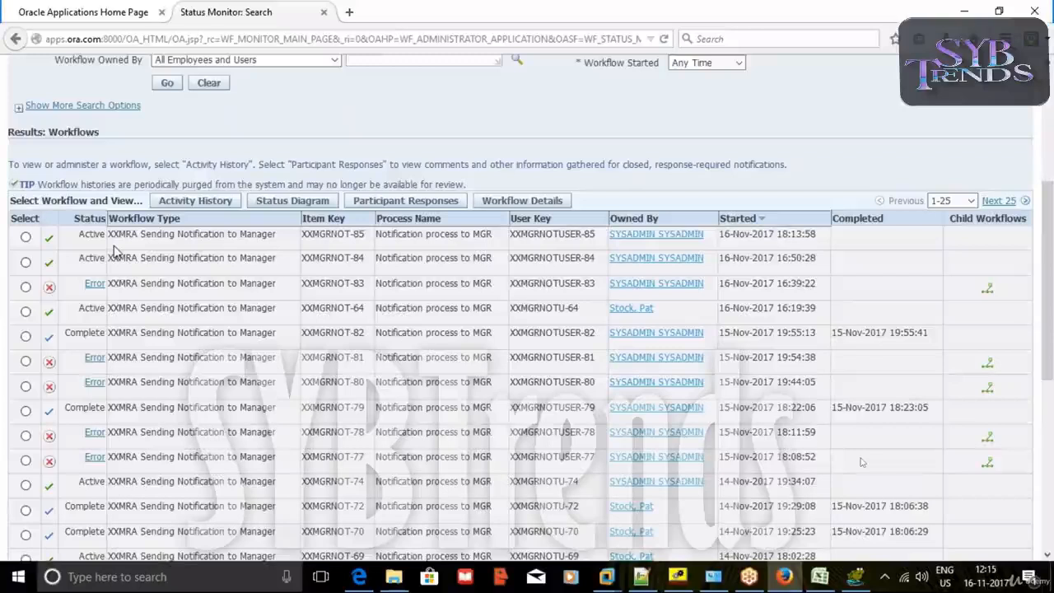
left_click(26, 238)
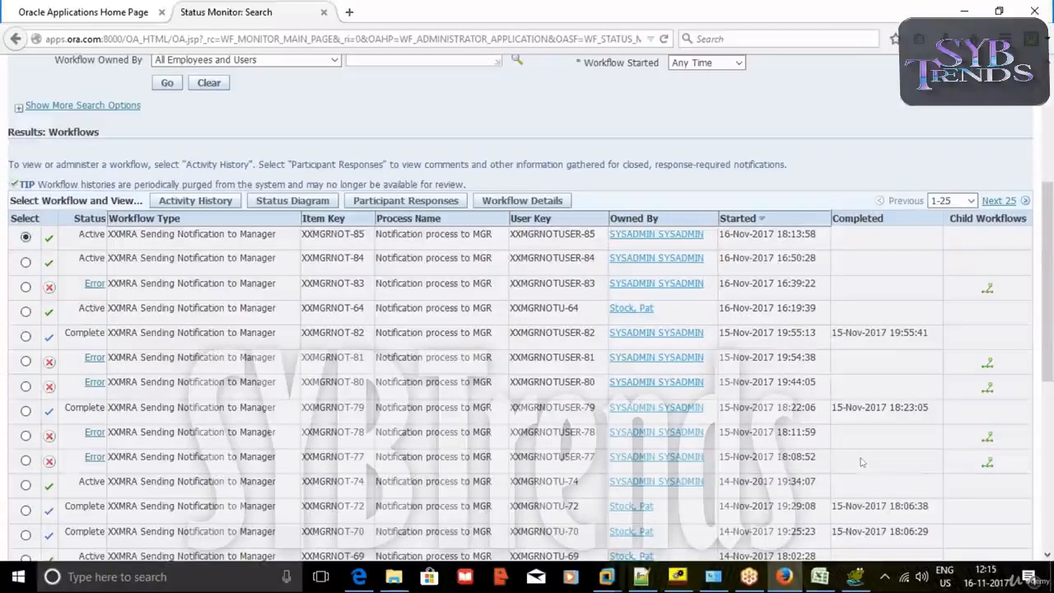
left_click(196, 200)
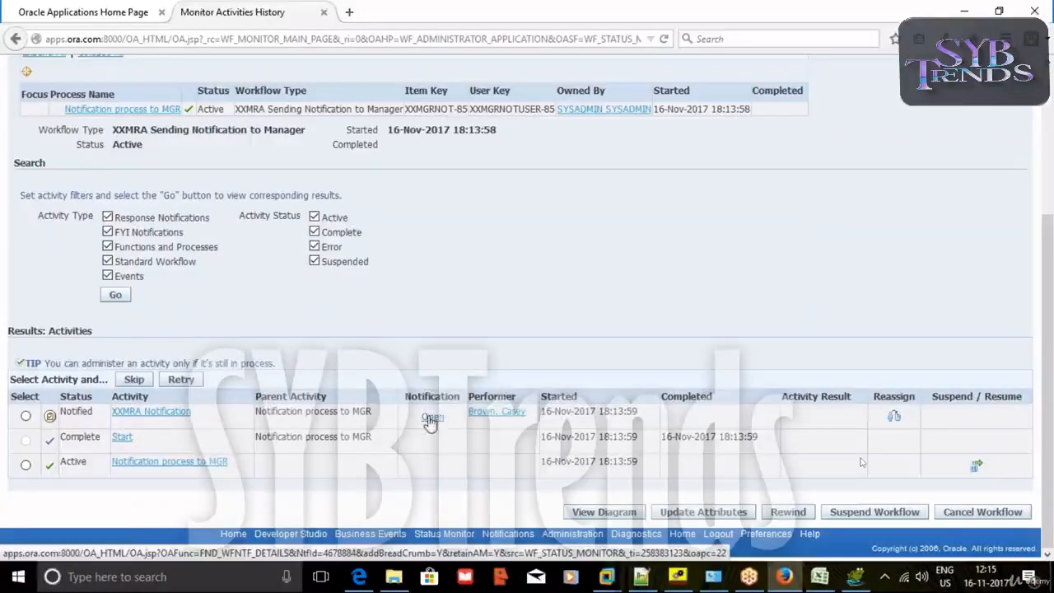
Open the supervisor's new notification, then confirm the database save in Workflow Builder.
left_click(433, 416)
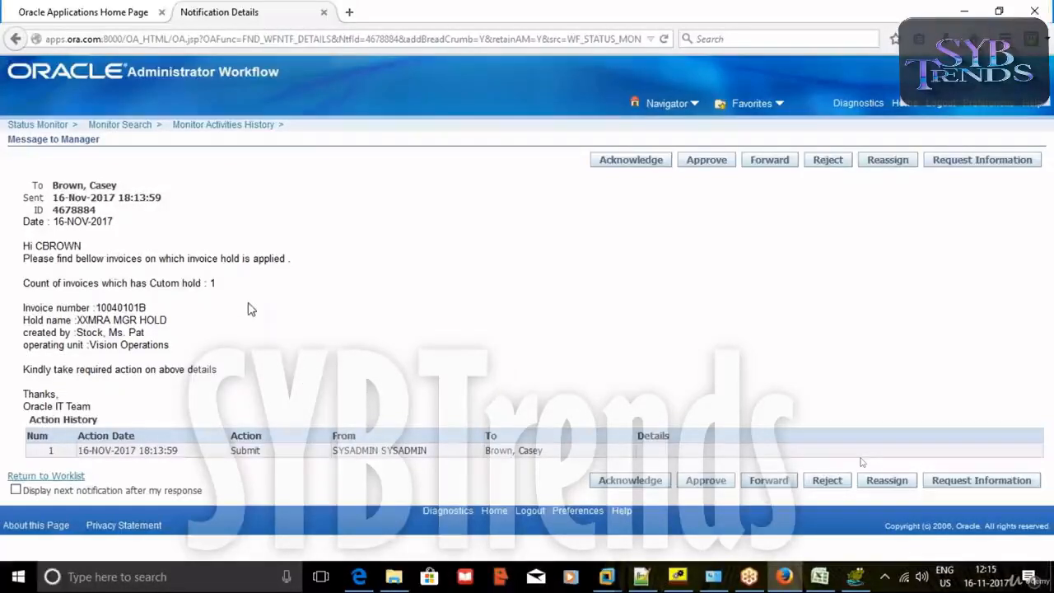
left_click(678, 577)
type("s")
left_click(481, 386)
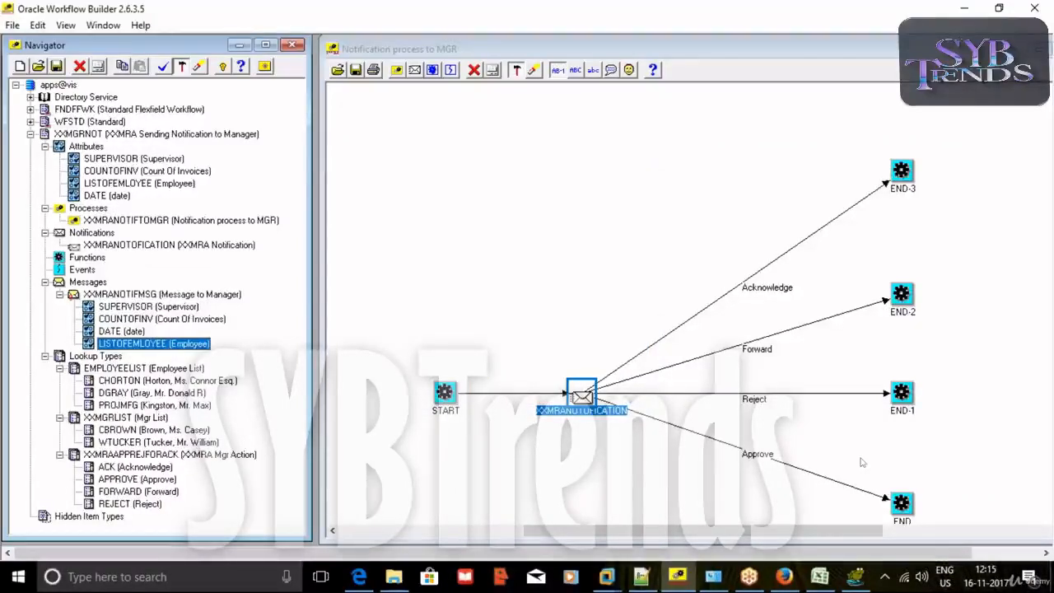
Return to the browser and begin a Developer Studio workflow type search.
left_click(784, 576)
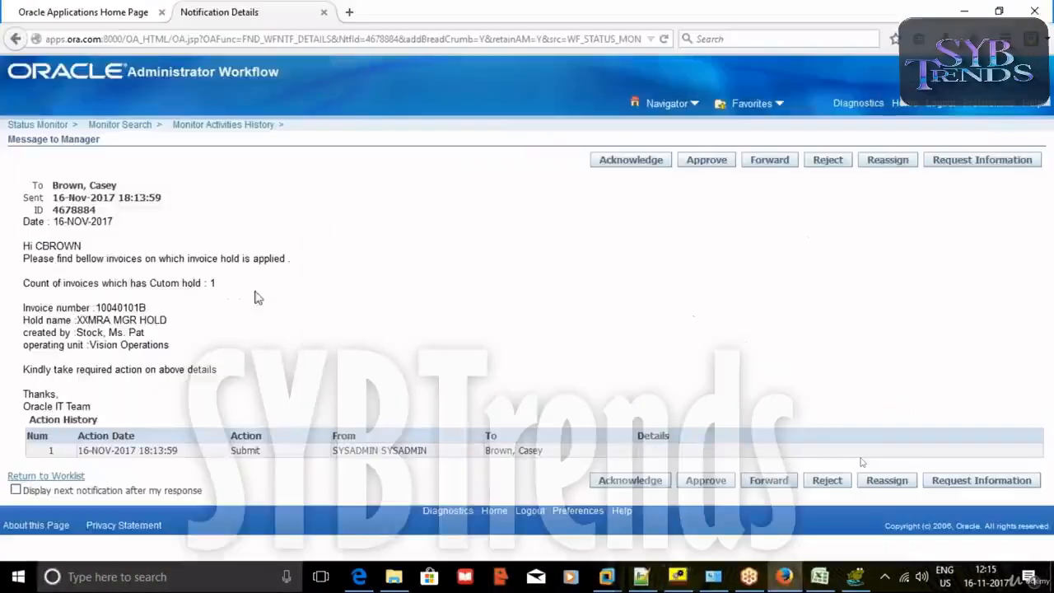
left_click(14, 39)
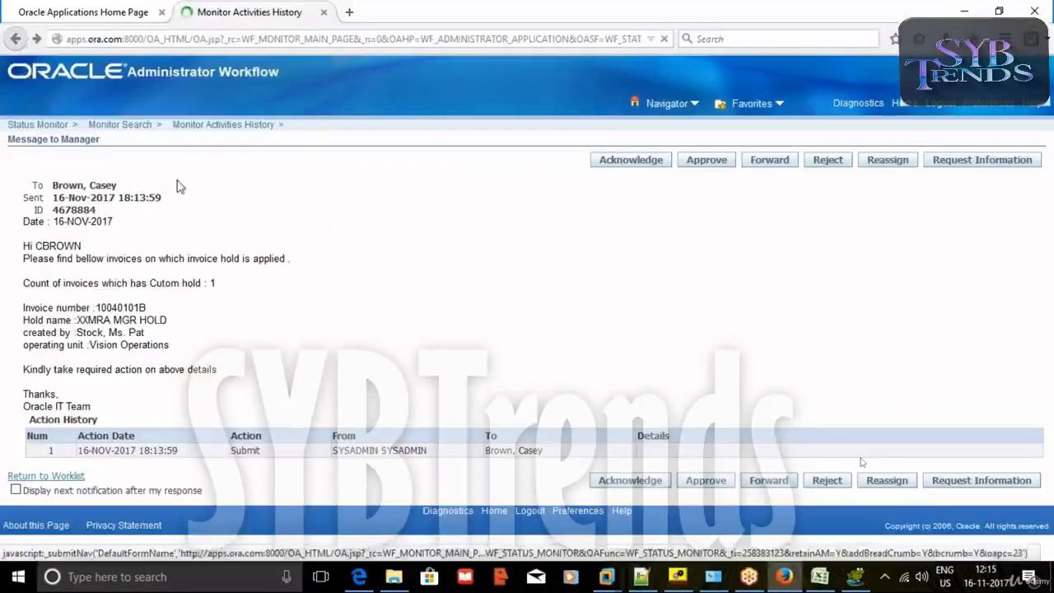
scroll(288, 253, "up", 3)
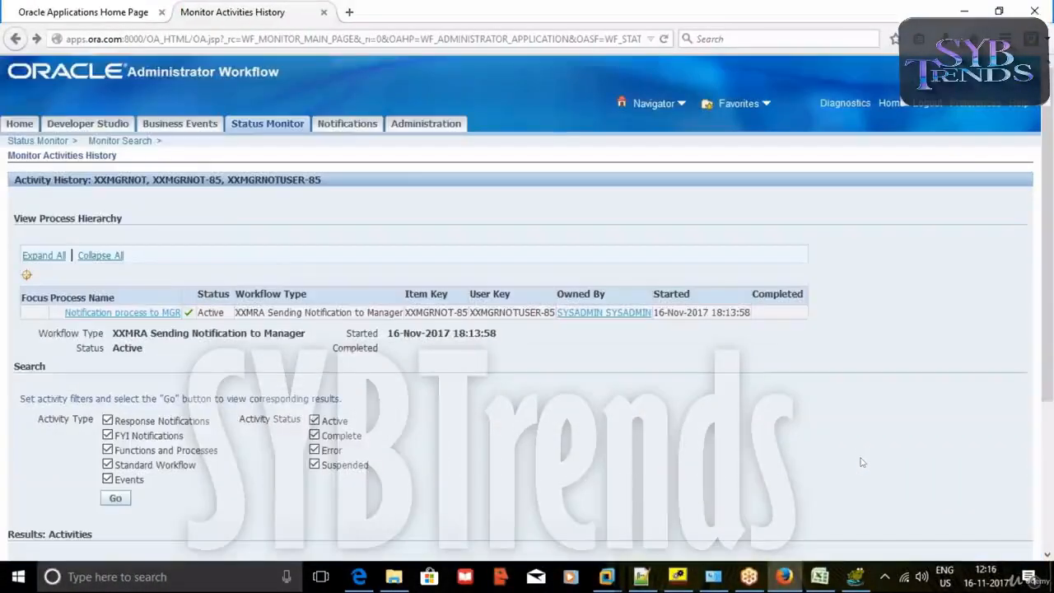
left_click(114, 130)
left_click(246, 237)
Find the XXMGRNOT workflow type in Developer Studio and start a run.
type("X")
left_click(247, 250)
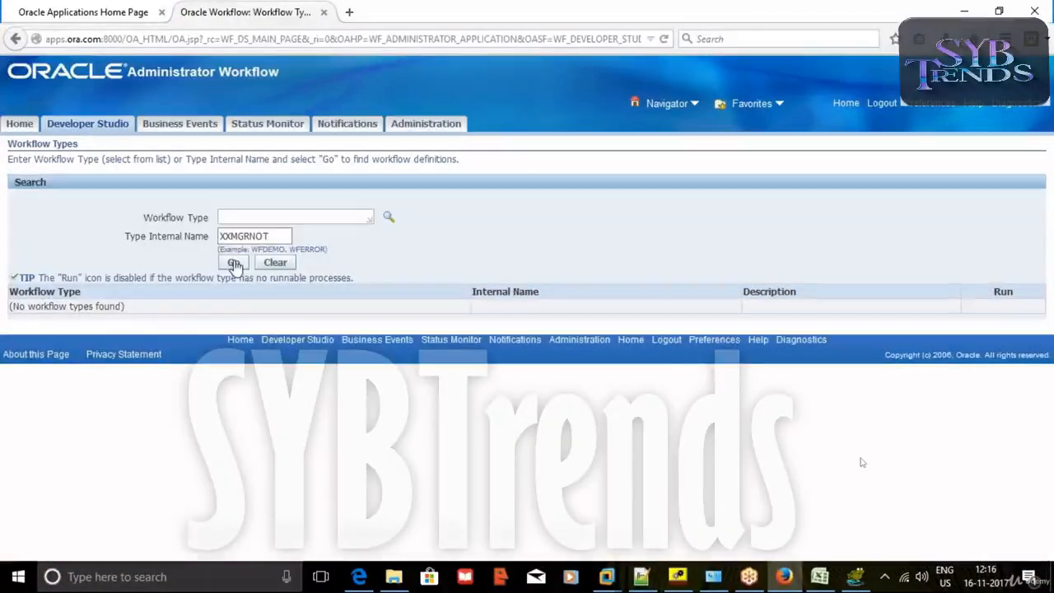
left_click(234, 263)
left_click(1021, 309)
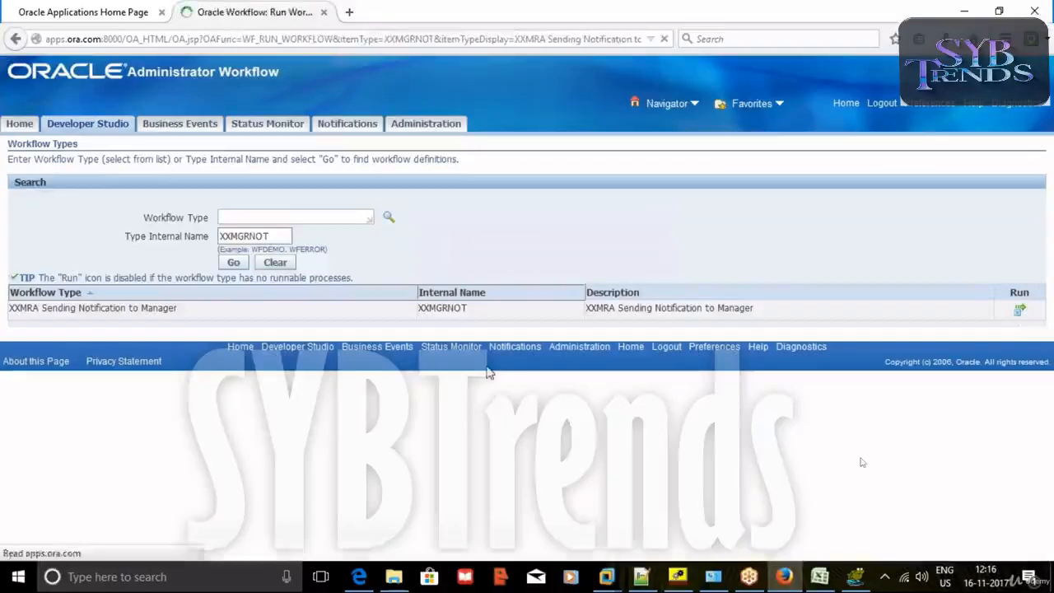
Choose the first supervisor, Count Of Invoices 1 and date 16-NOV-2017.
left_click(169, 380)
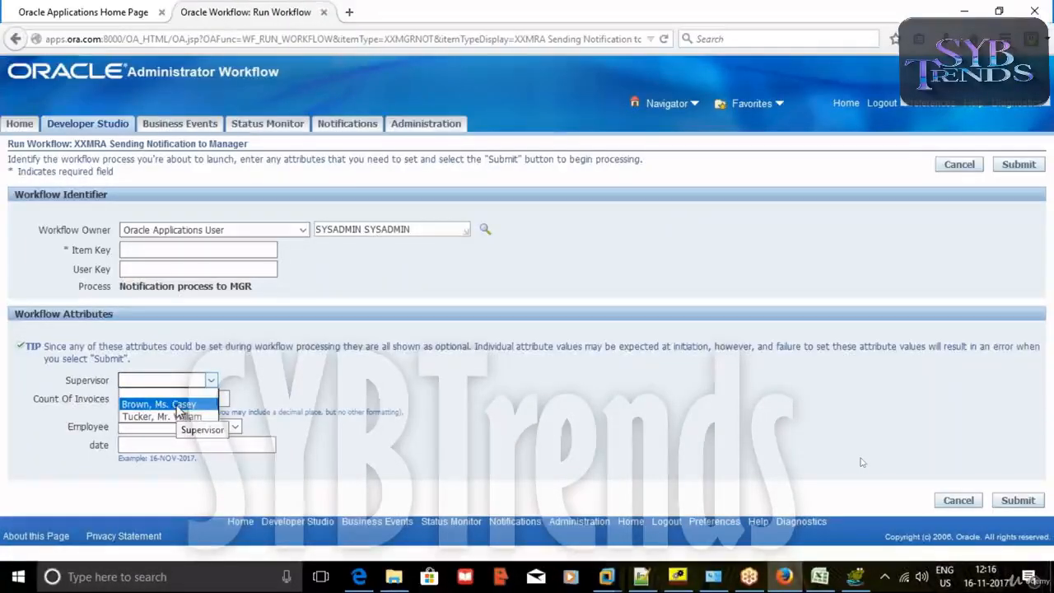
left_click(180, 407)
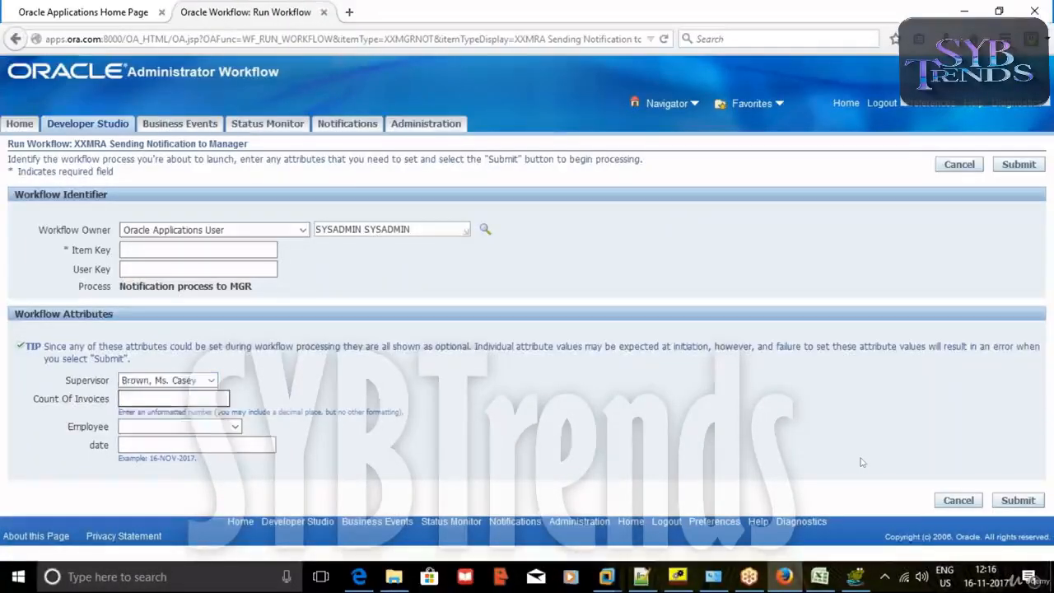
double_click(168, 402)
left_click(153, 417)
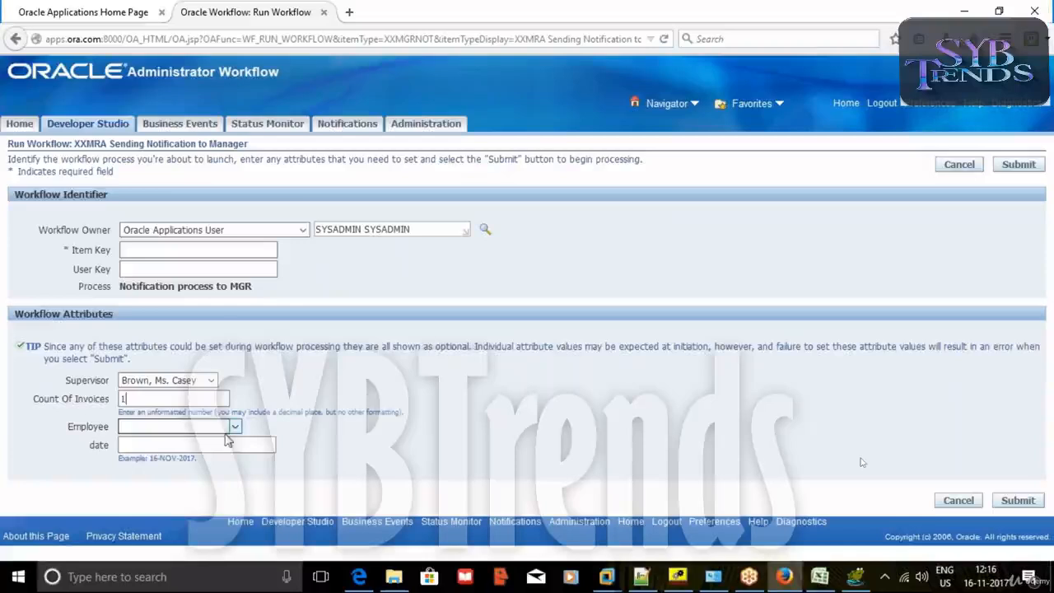
double_click(176, 445)
left_click(154, 476)
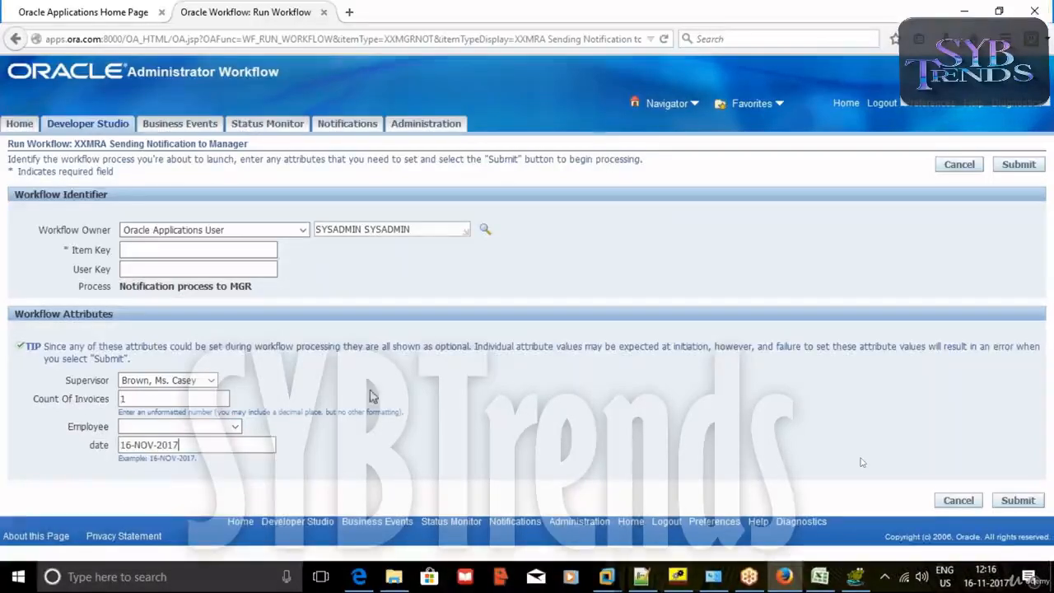
Set item key XXMGRNOT-86 and user key XXMGRNOTUSER-86, then submit and acknowledge.
double_click(176, 249)
left_click(159, 266)
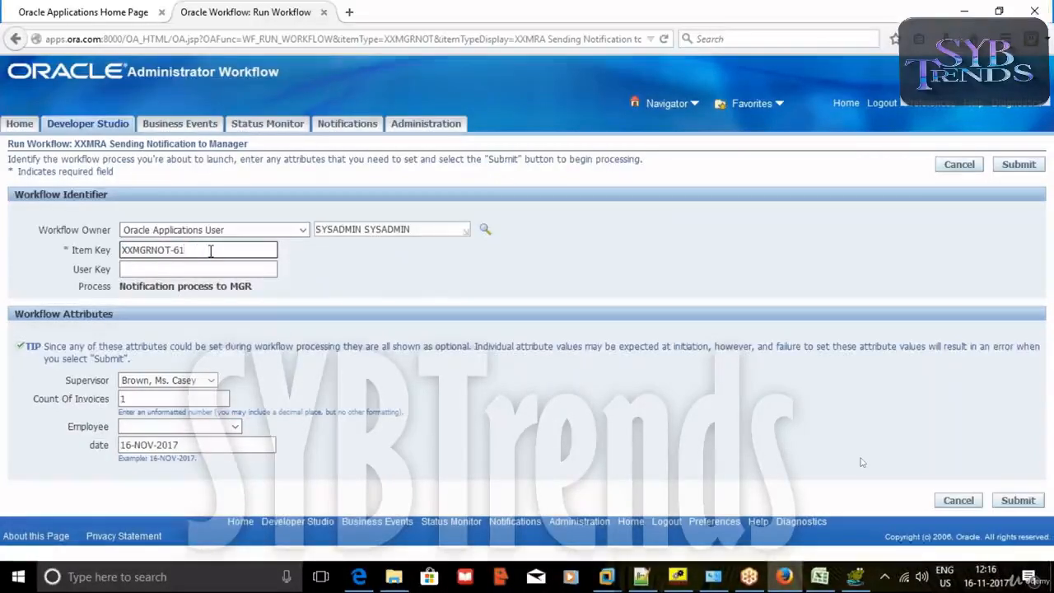
key("BackSpace")
key("BackSpace")
type("86")
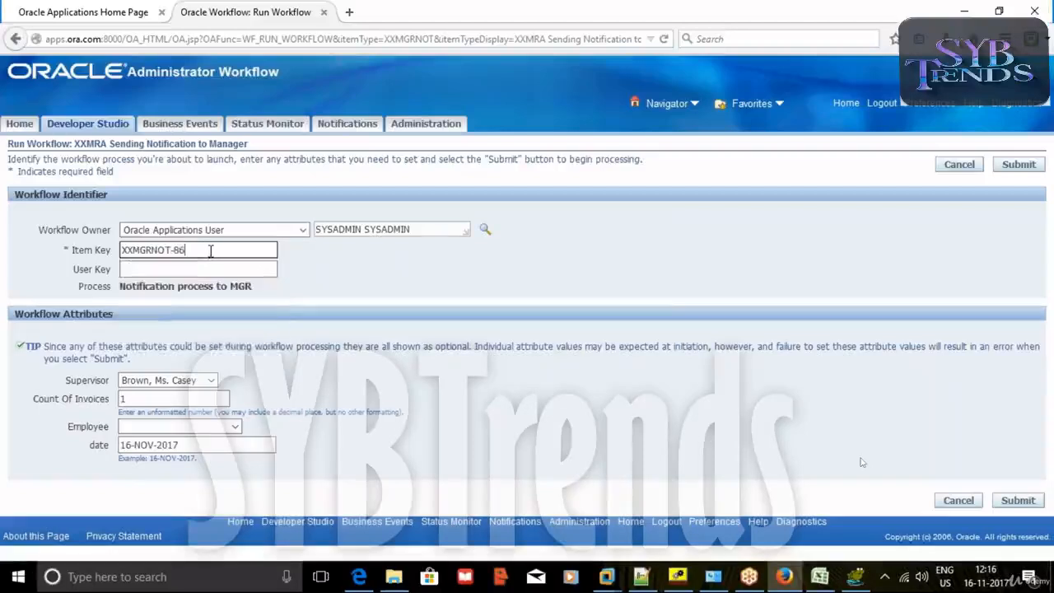
left_click(179, 268)
left_click(180, 268)
left_click(186, 285)
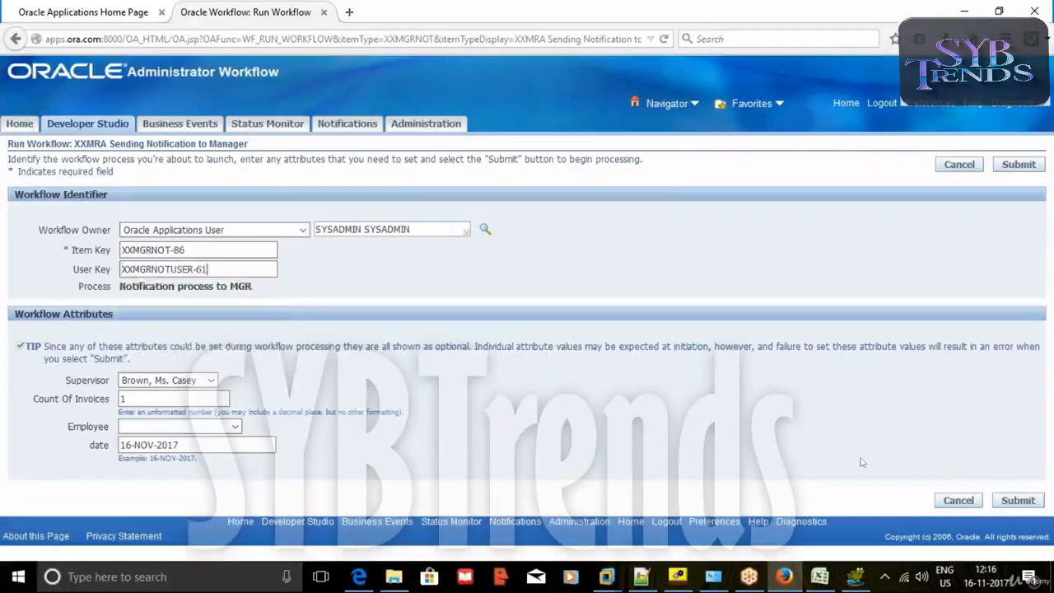
key("BackSpace")
key("BackSpace")
type("86")
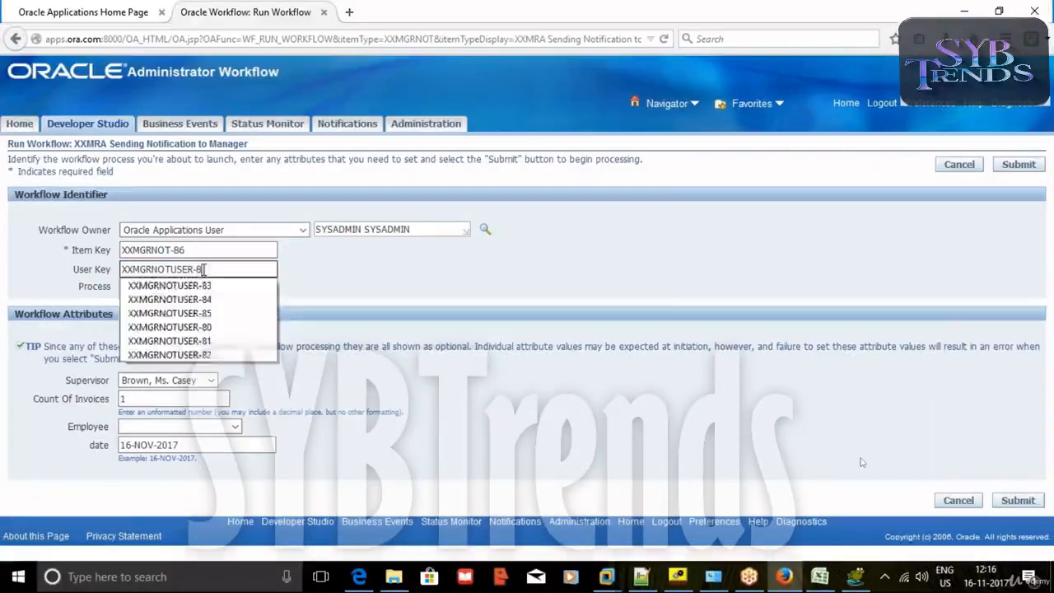
left_click(1022, 164)
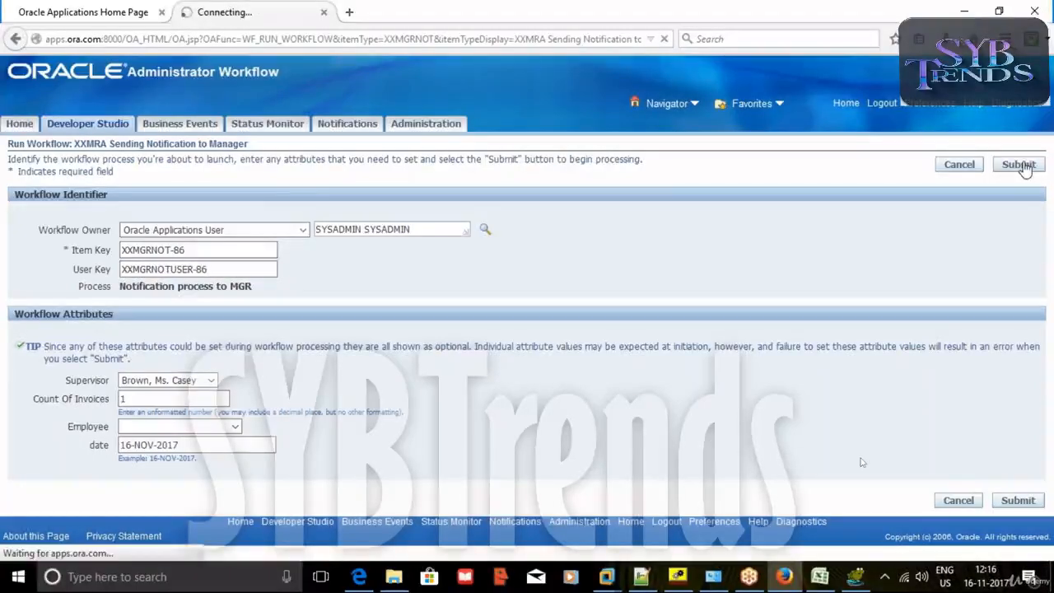
left_click(1041, 221)
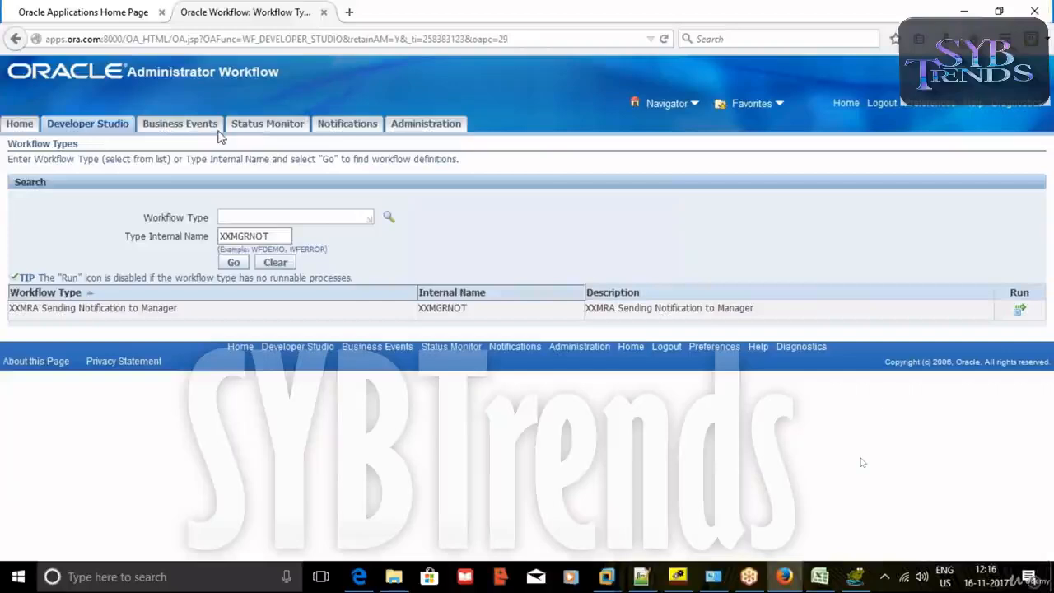
Log out, sign in as the supervisor, and open the newest Message to Manager notification.
left_click(880, 106)
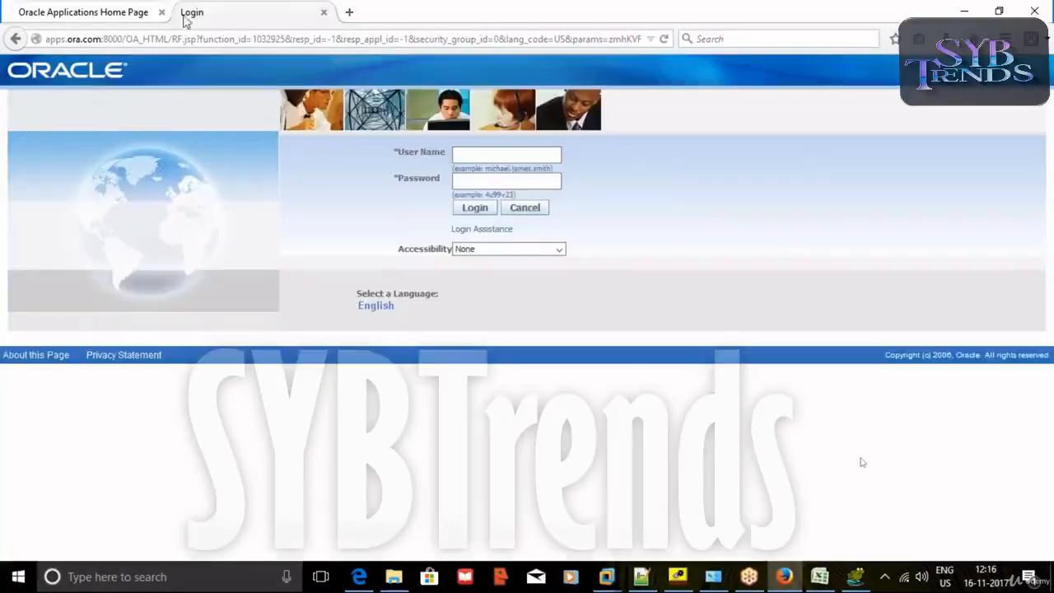
left_click(323, 11)
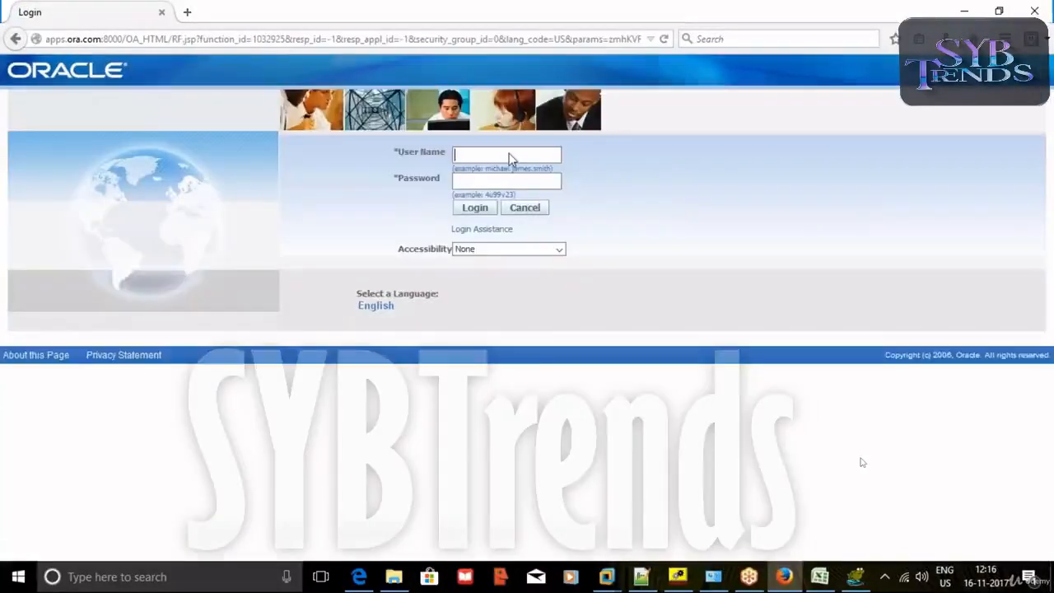
left_click(509, 159)
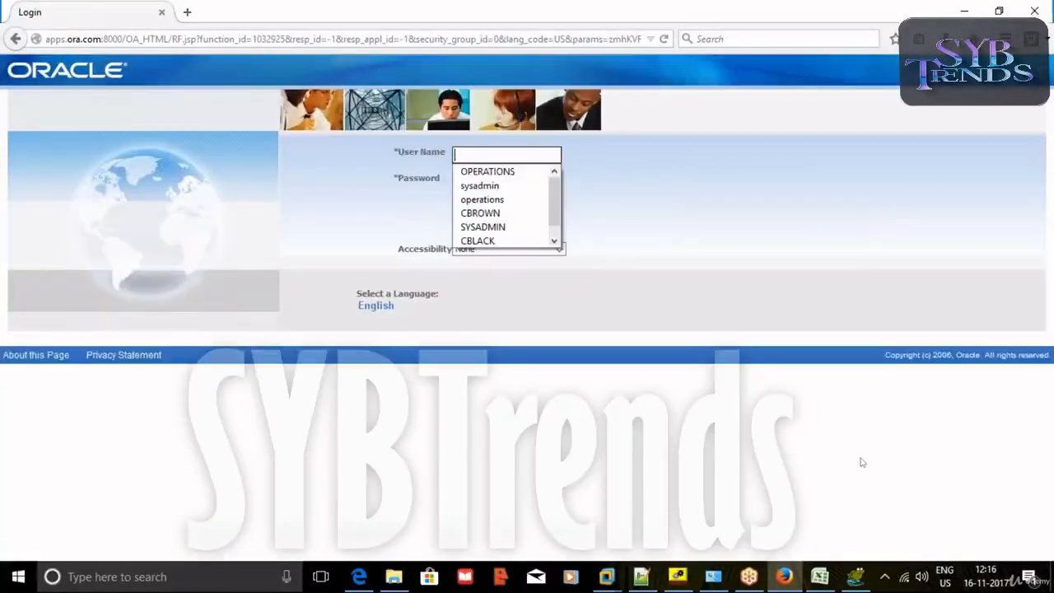
left_click(499, 214)
left_click(483, 211)
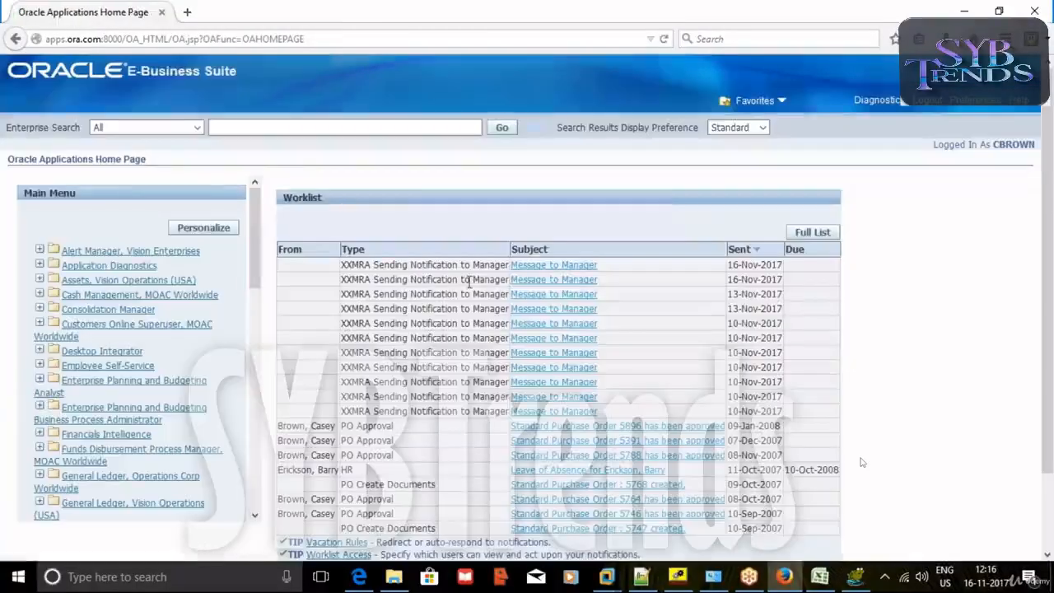
left_click(550, 268)
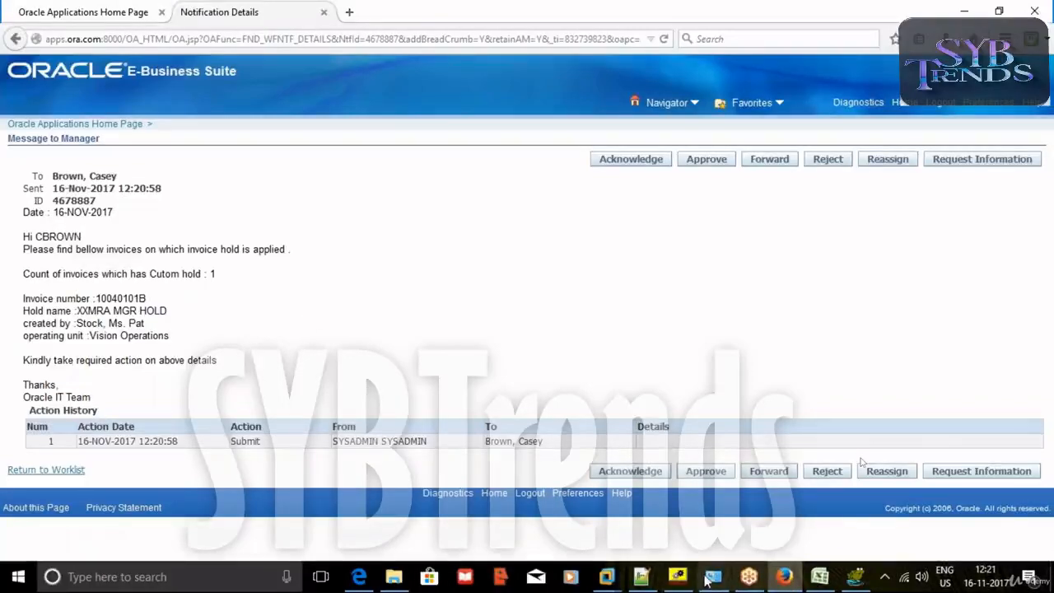
left_click(677, 576)
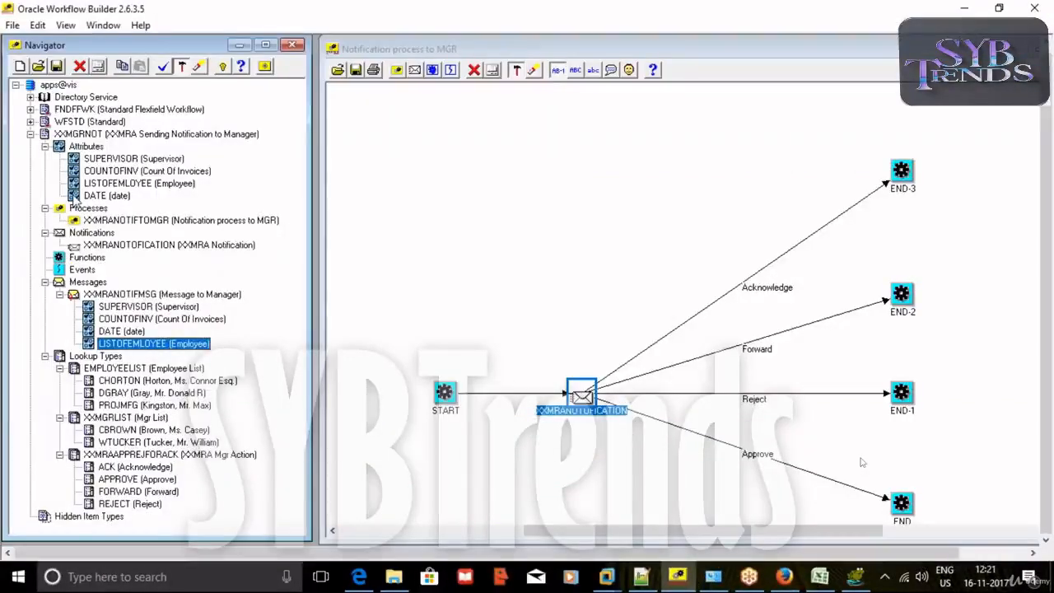
Inspect the message's LISTOFEMLOYEE attribute properties and its Source choices.
left_click(73, 185)
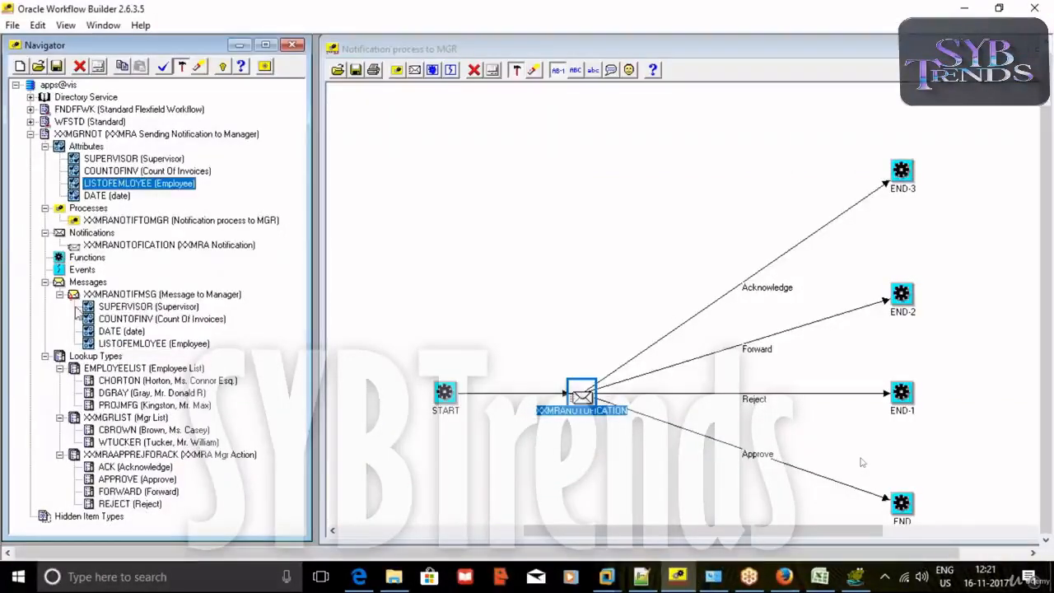
left_click(92, 346)
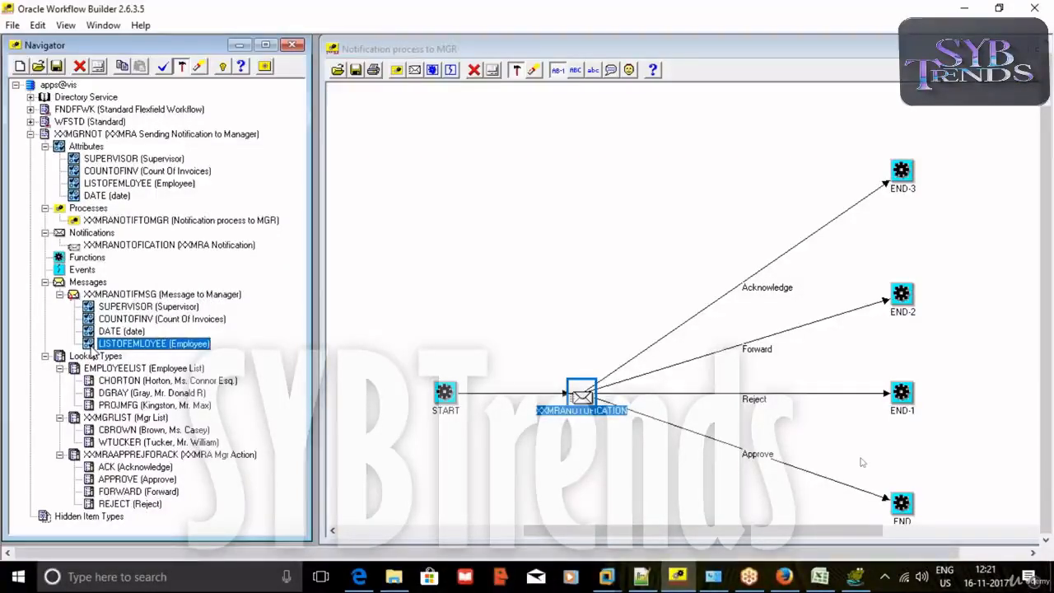
double_click(92, 348)
left_click_drag(347, 58, 516, 109)
left_click(471, 243)
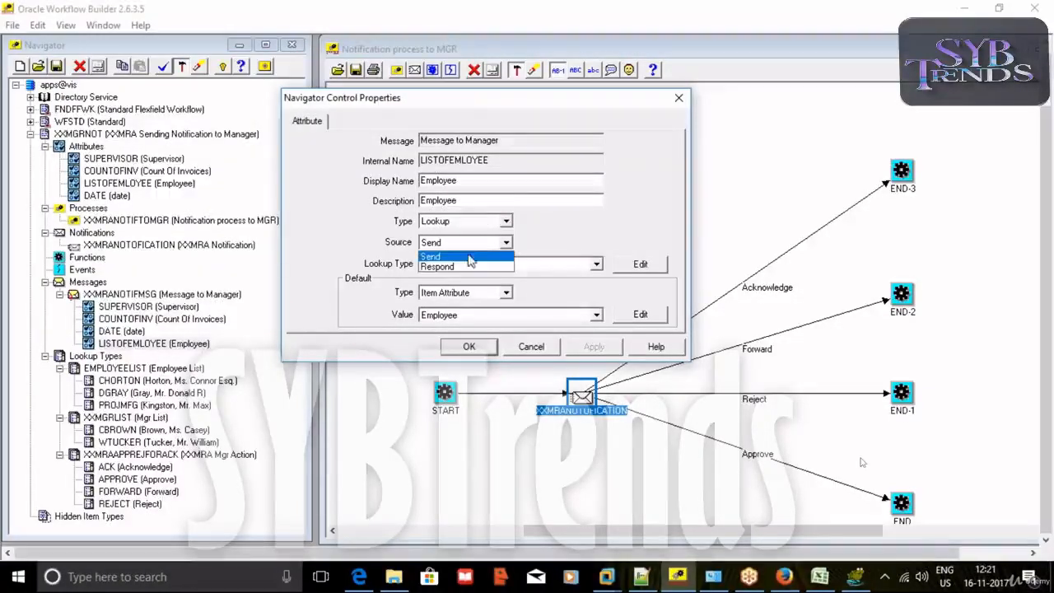
left_click(467, 266)
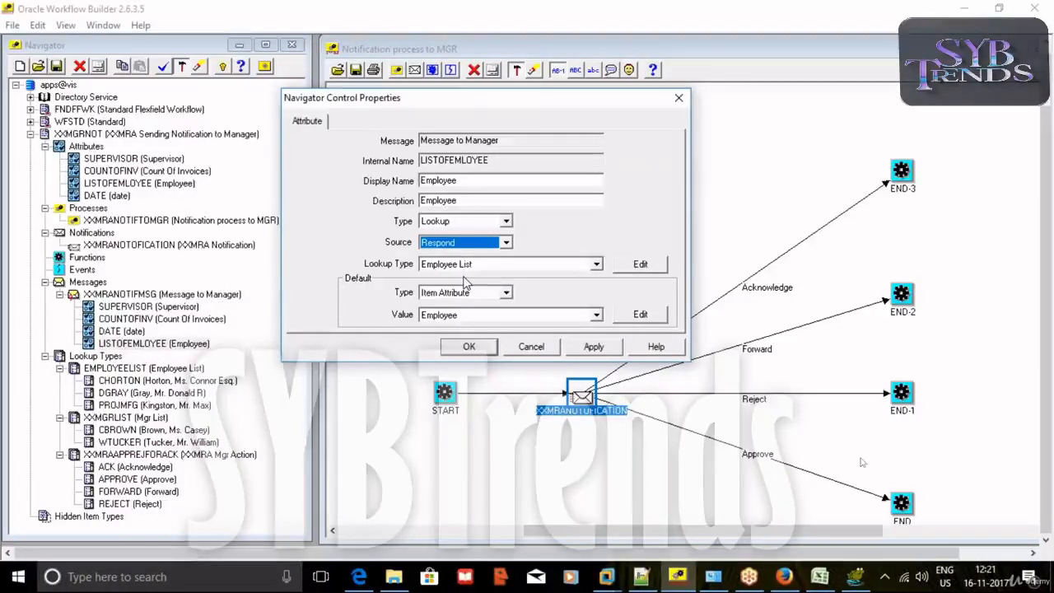
left_click(679, 97)
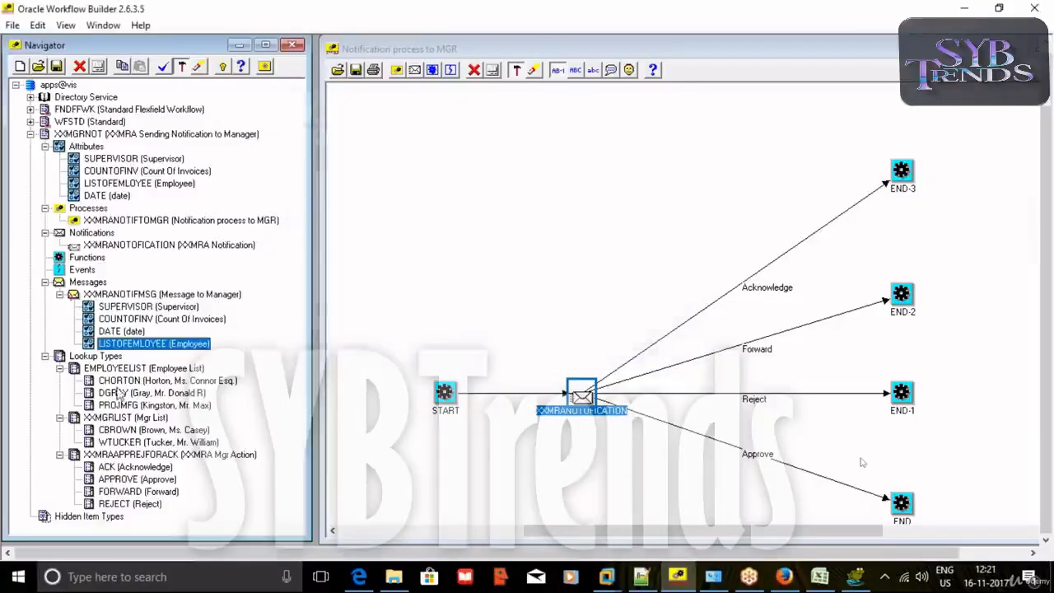
Review the LISTOFEMLOYEE item attribute properties unchanged, then reselect the message's attribute.
left_click(76, 368)
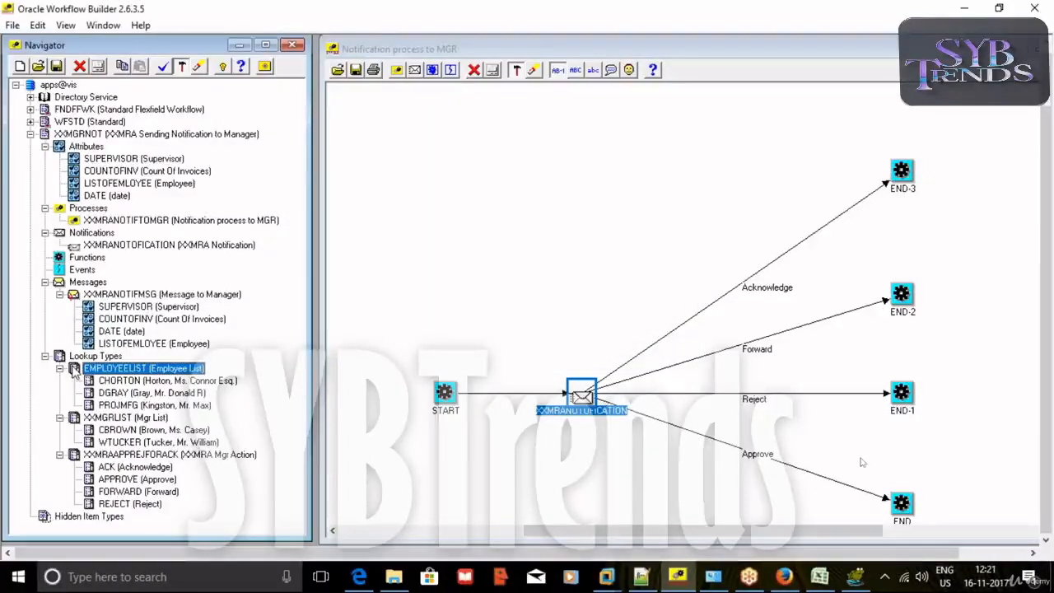
left_click(68, 149)
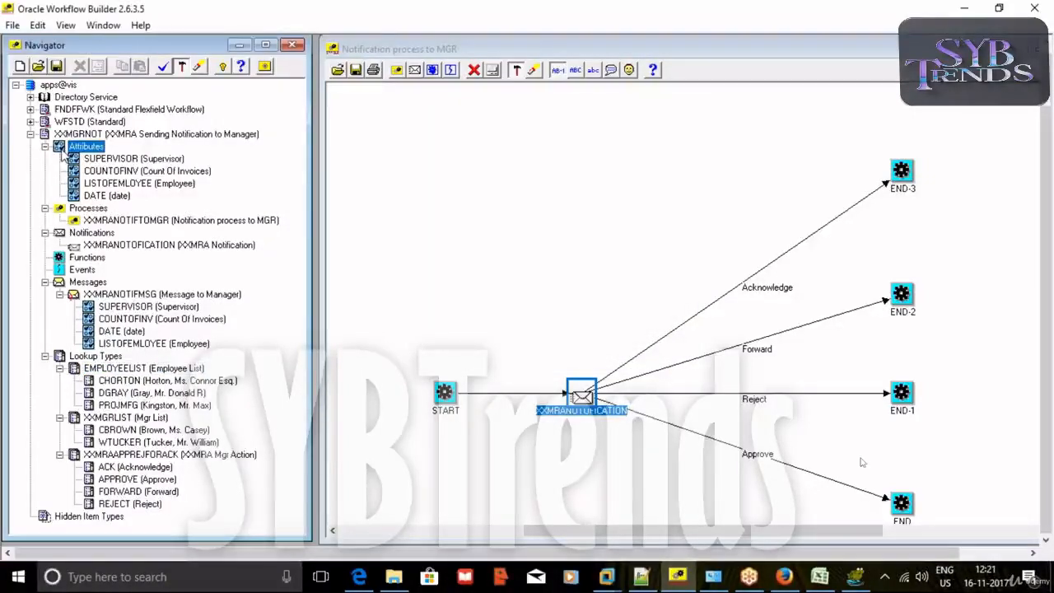
double_click(73, 184)
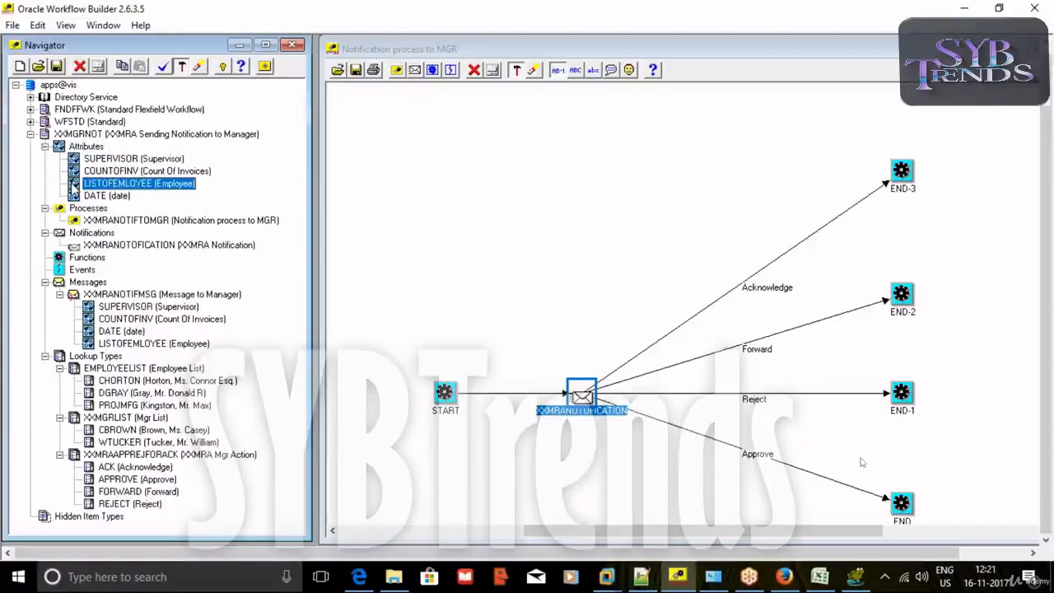
left_click_drag(219, 66, 563, 105)
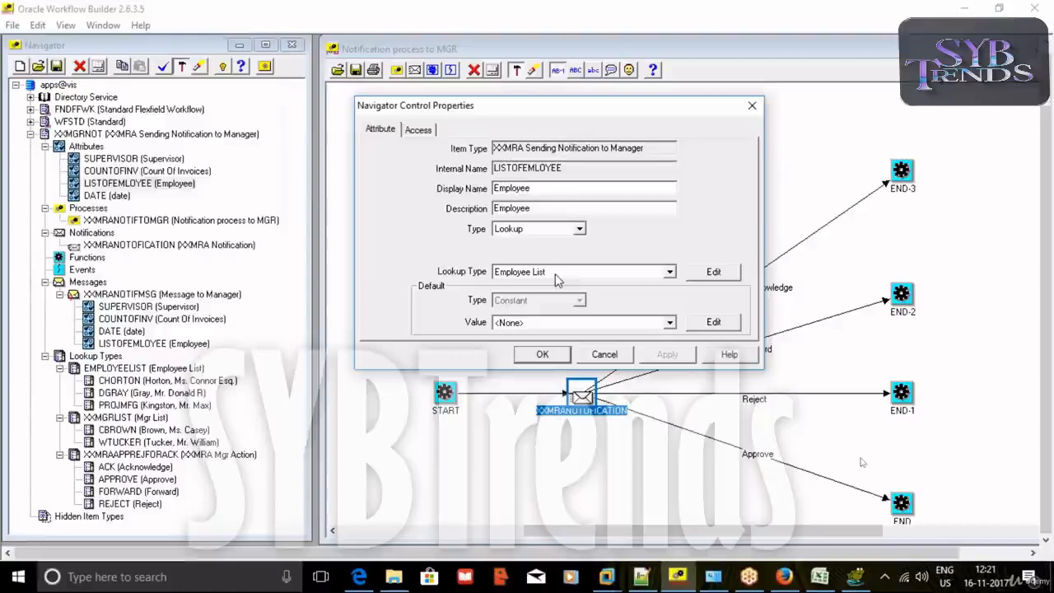
left_click(604, 355)
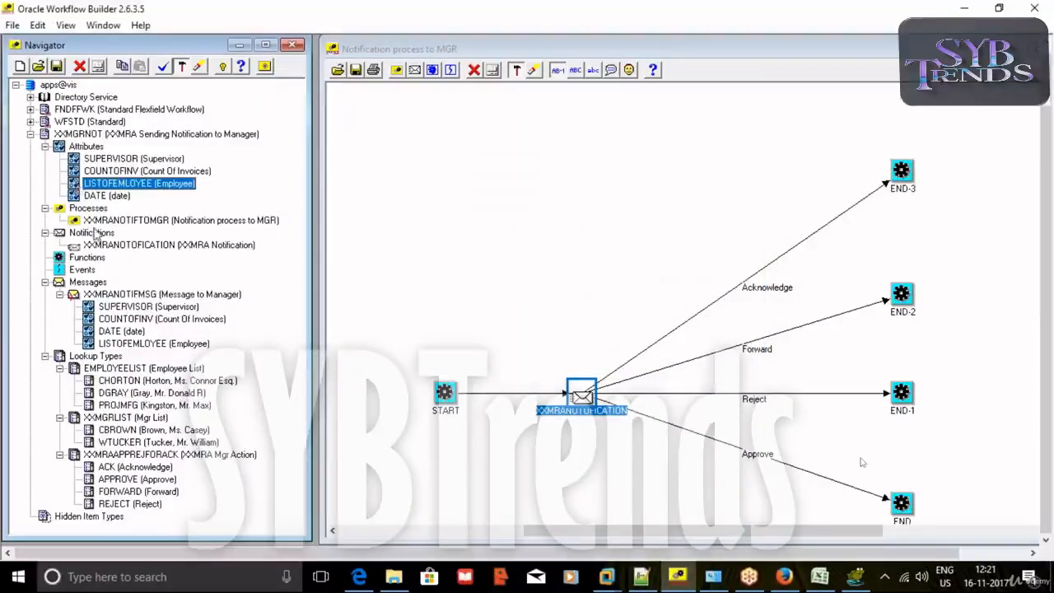
left_click(175, 343)
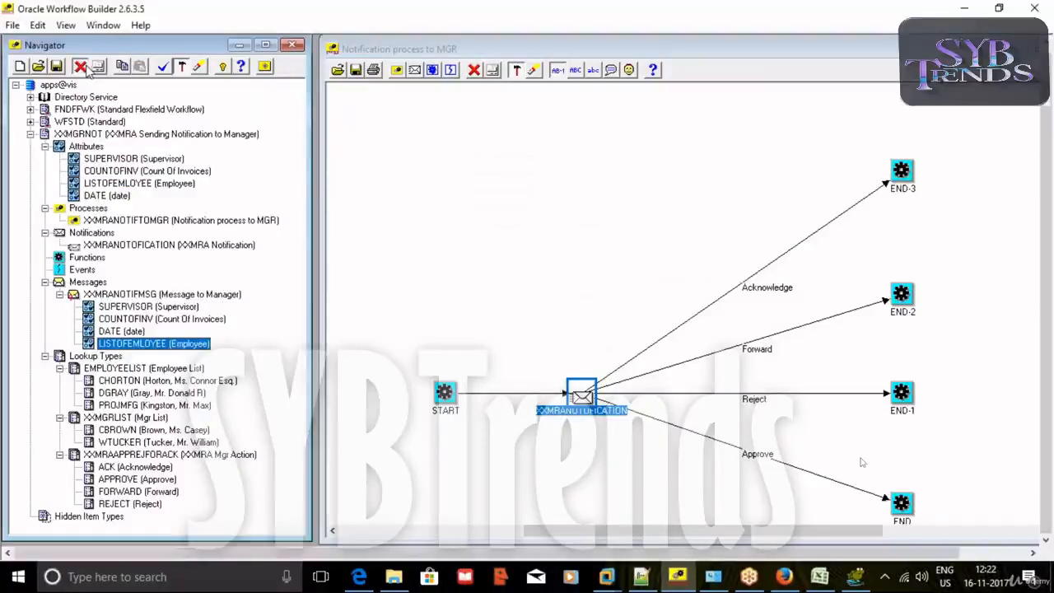
Delete the Employee attribute from the message and drag LISTOFEMLOYEE back onto it.
left_click(79, 66)
left_click(507, 334)
left_click(73, 184)
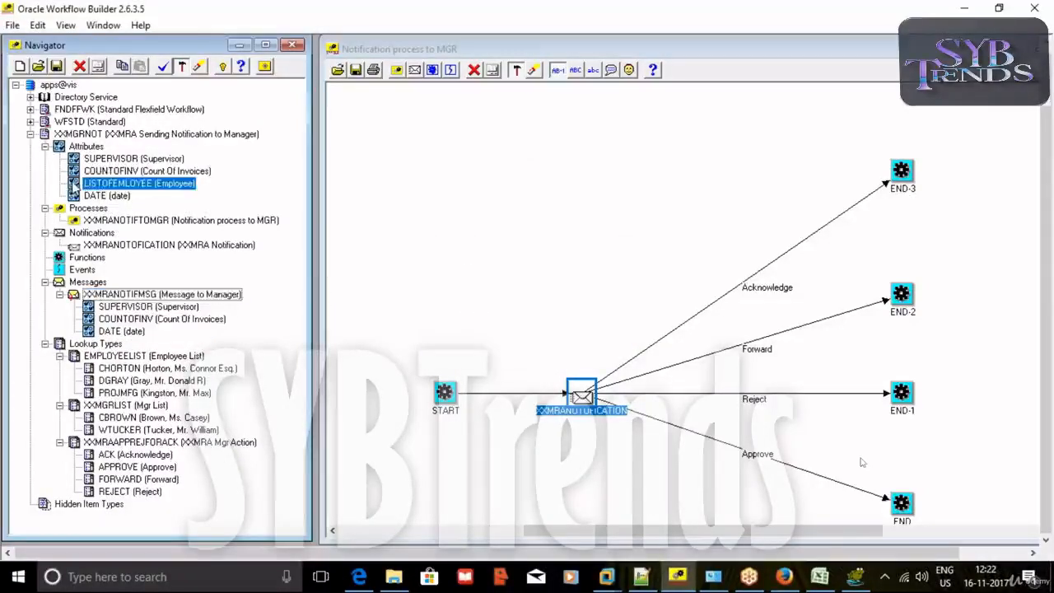
left_click_drag(73, 186, 97, 334)
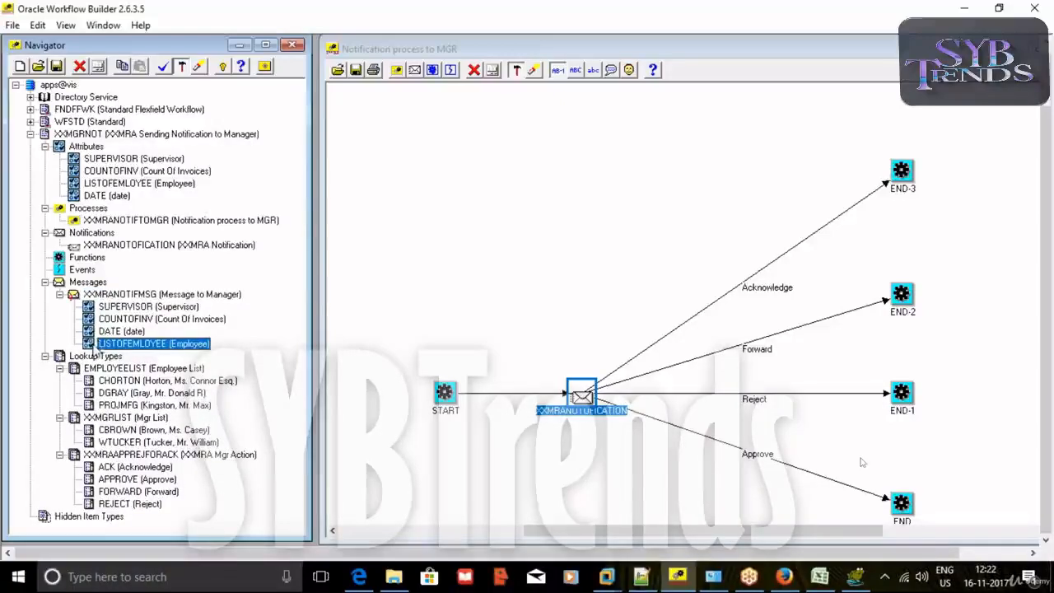
Set the re-added attribute's Source to Respond, recheck it, and verify the design.
double_click(94, 345)
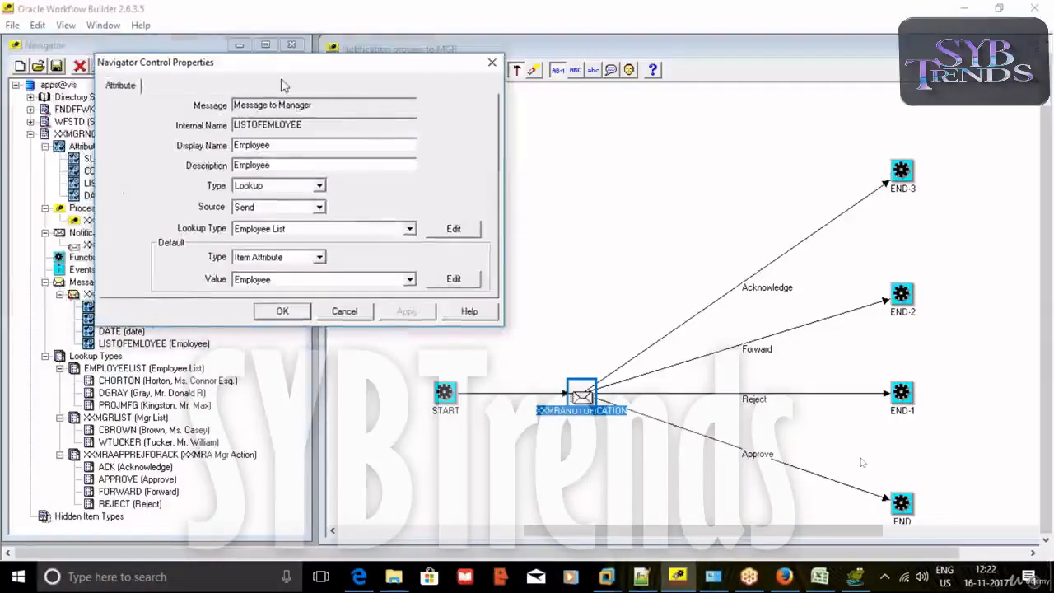
left_click_drag(281, 62, 411, 90)
left_click(392, 235)
left_click(396, 255)
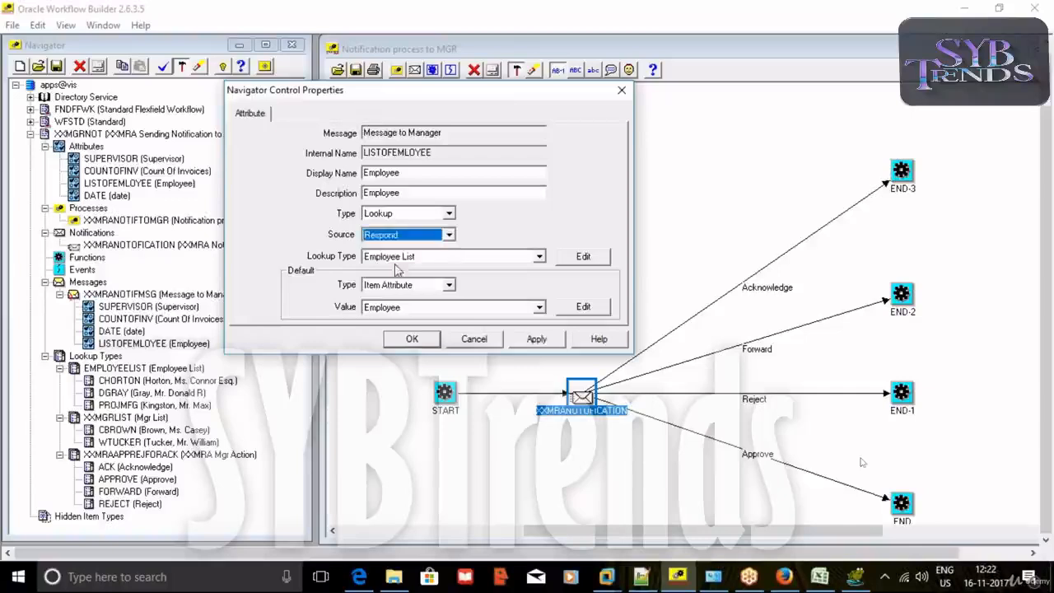
left_click(536, 338)
left_click(412, 338)
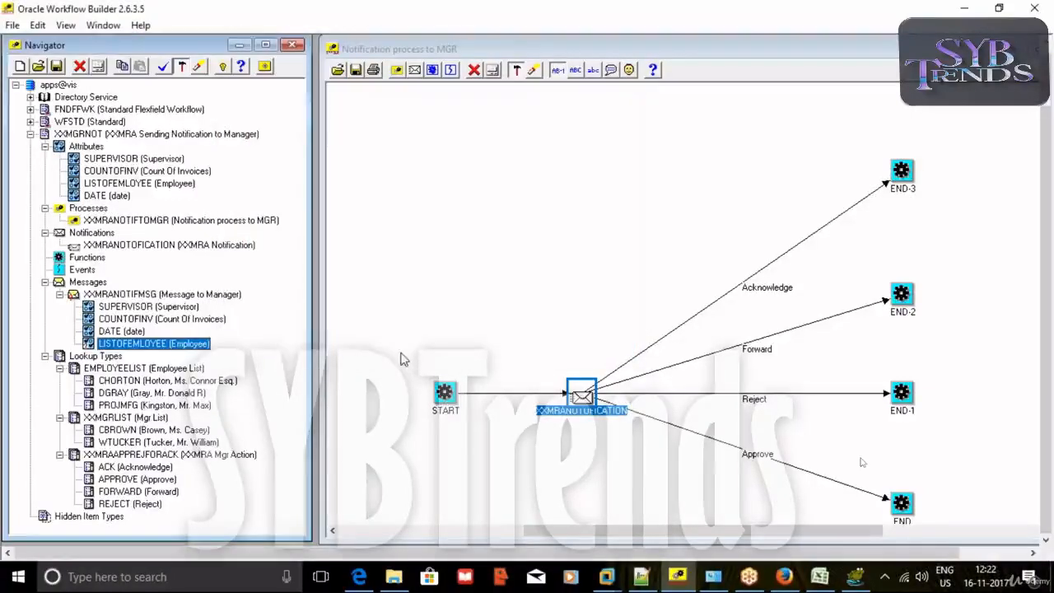
double_click(107, 344)
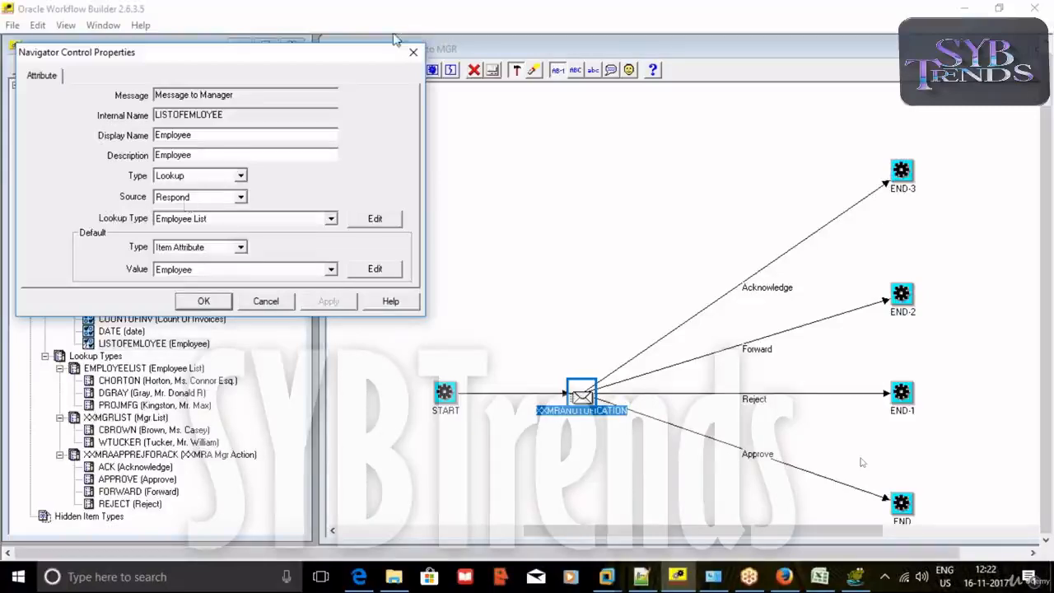
left_click(413, 54)
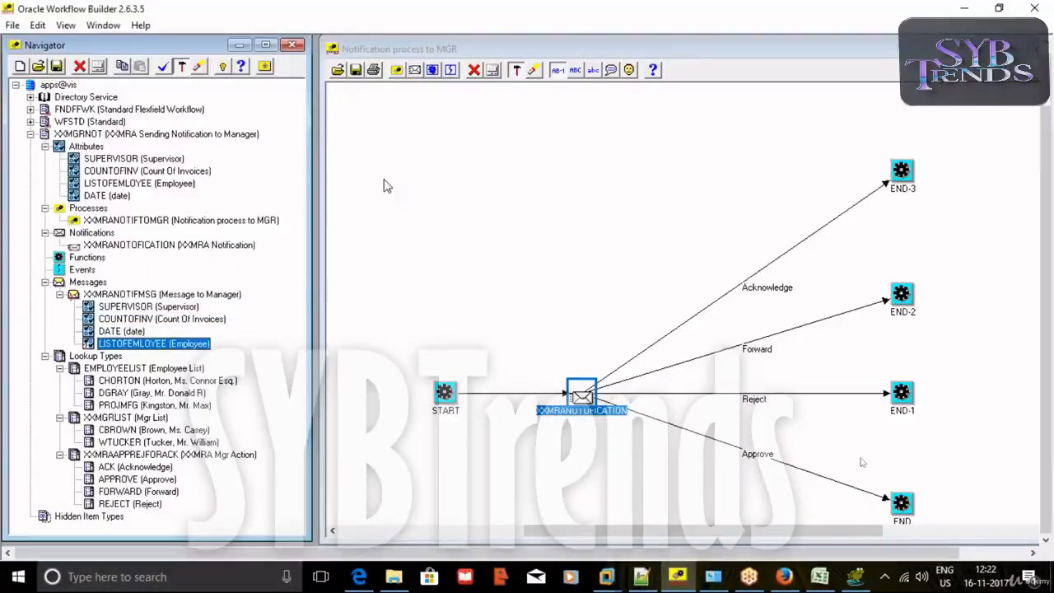
left_click(164, 67)
left_click(557, 335)
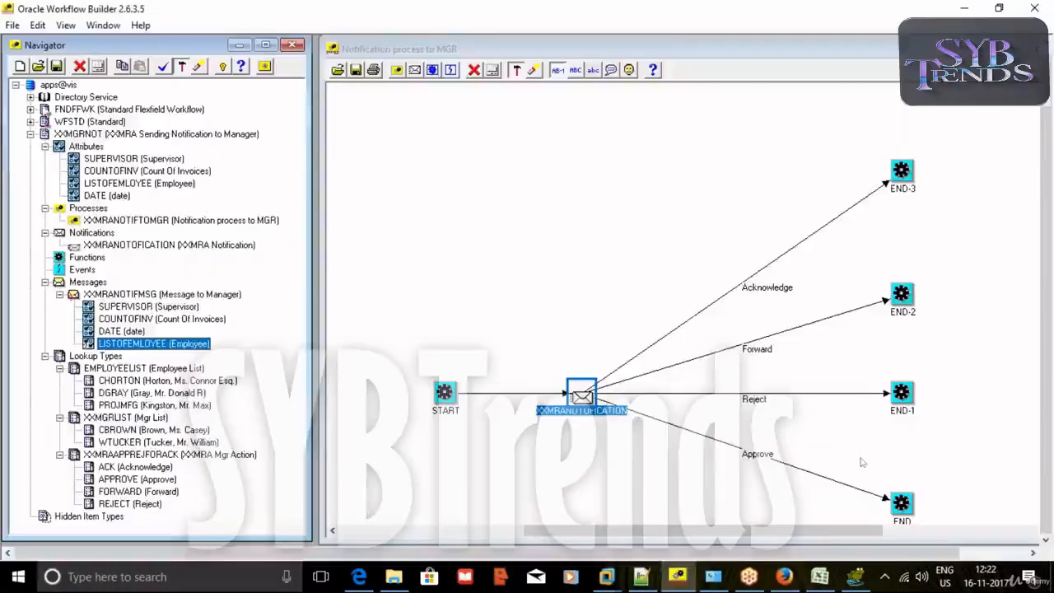
Save the workflow definition to the vis database, then return to the browser notification.
left_click(12, 25)
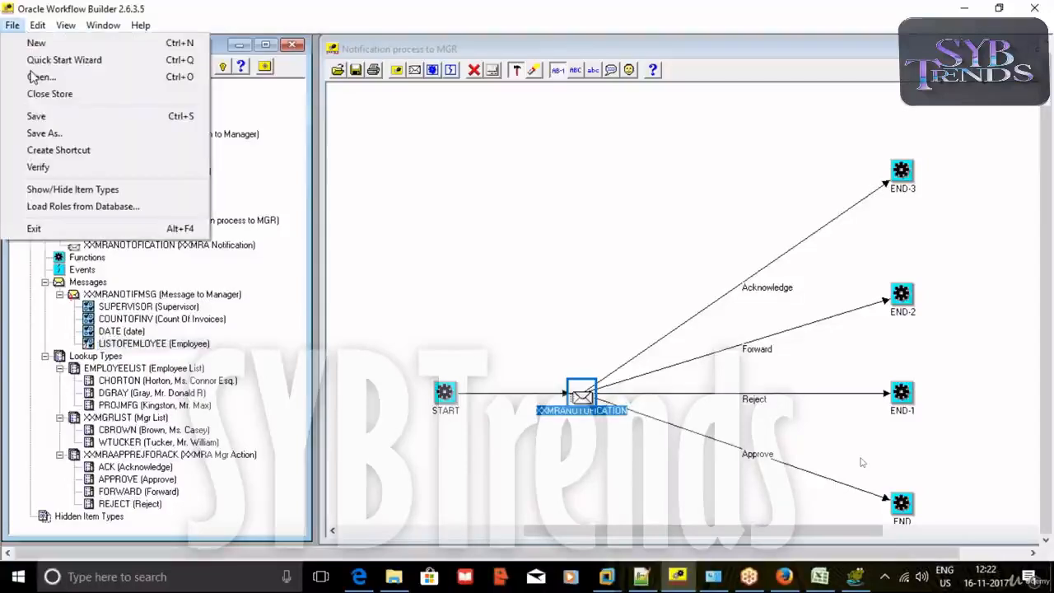
left_click(43, 134)
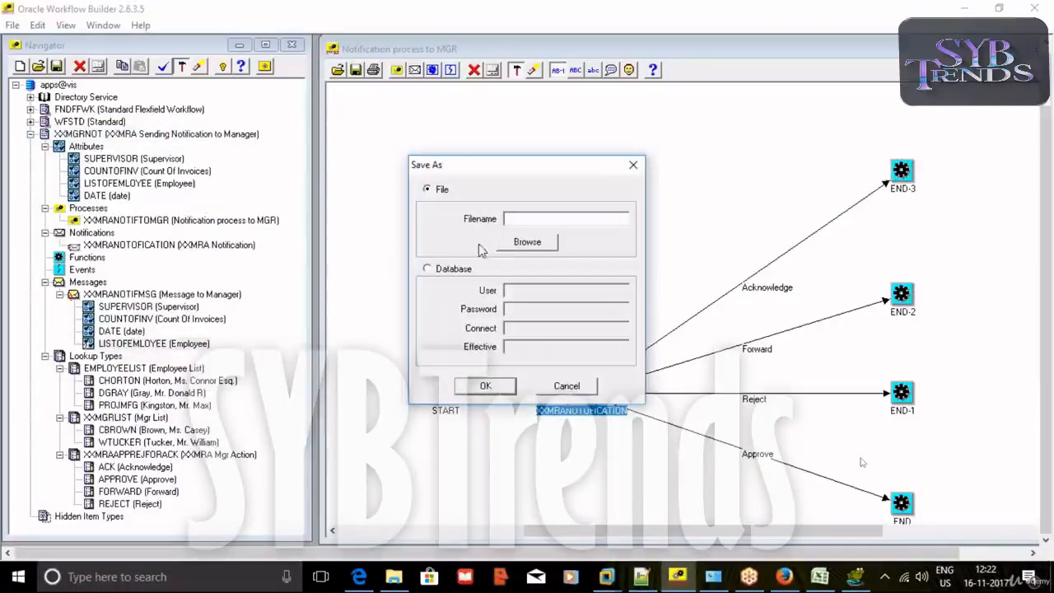
left_click(445, 268)
type("apps")
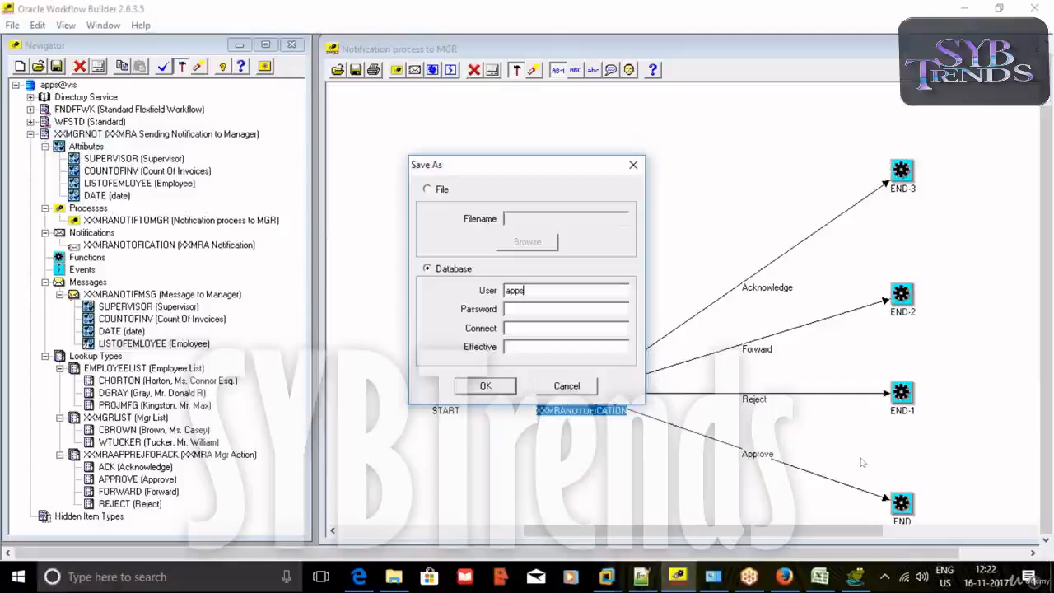
key("Tab")
type("apps")
key("Tab")
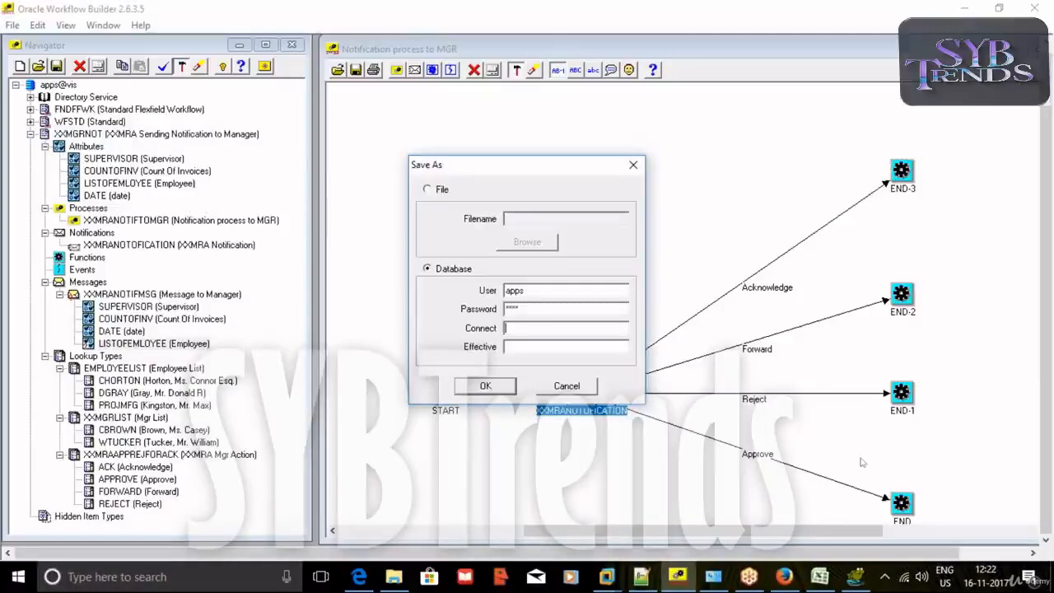
type("vis")
key("Return")
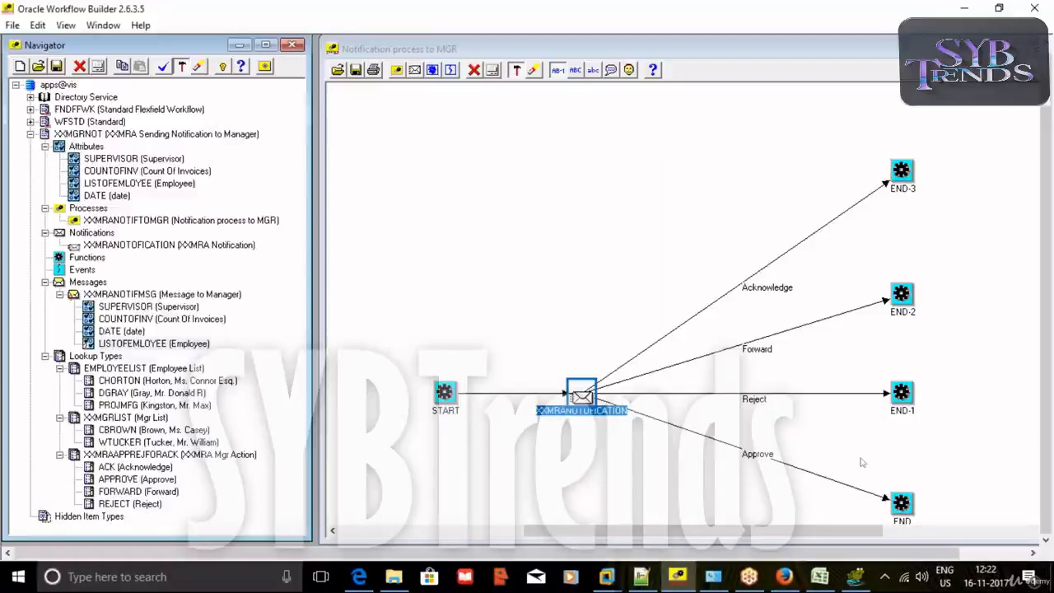
mouse_move(744, 582)
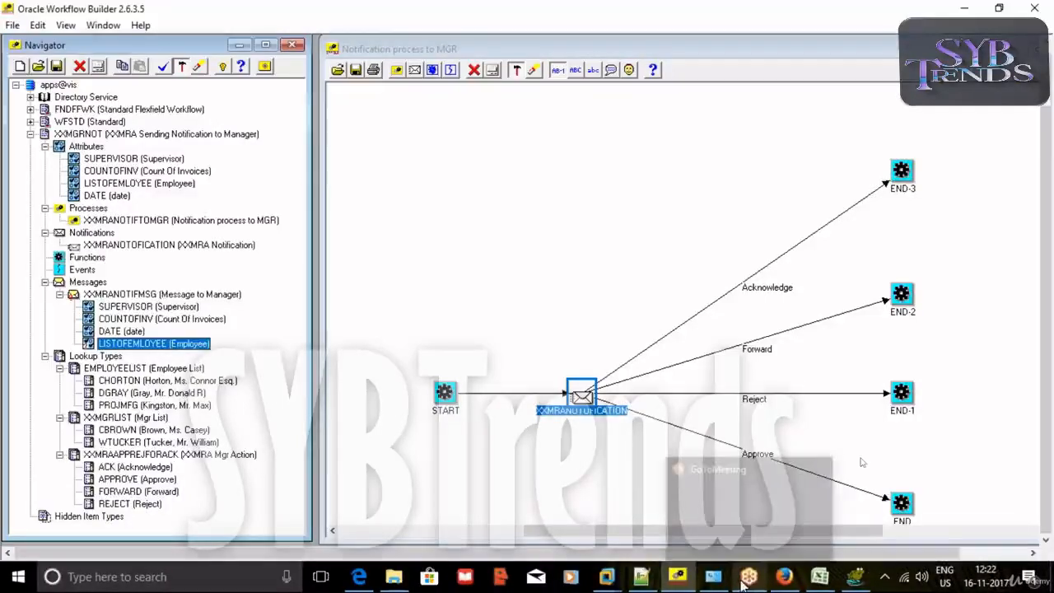
left_click(783, 577)
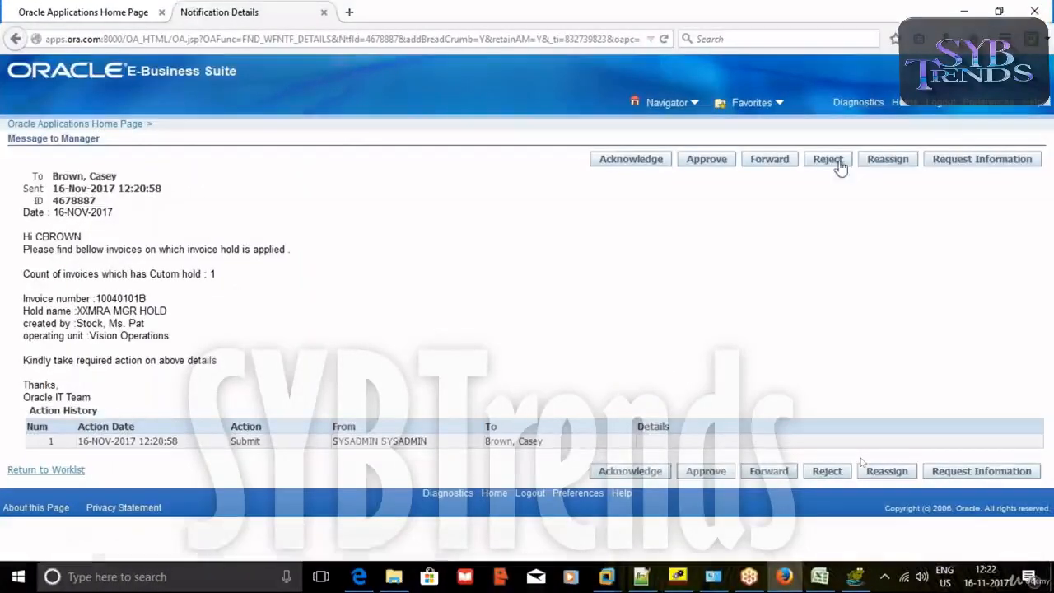
Try approving and rejecting the old Message to Manager notification, get the Employee-required error, then log out.
left_click(49, 13)
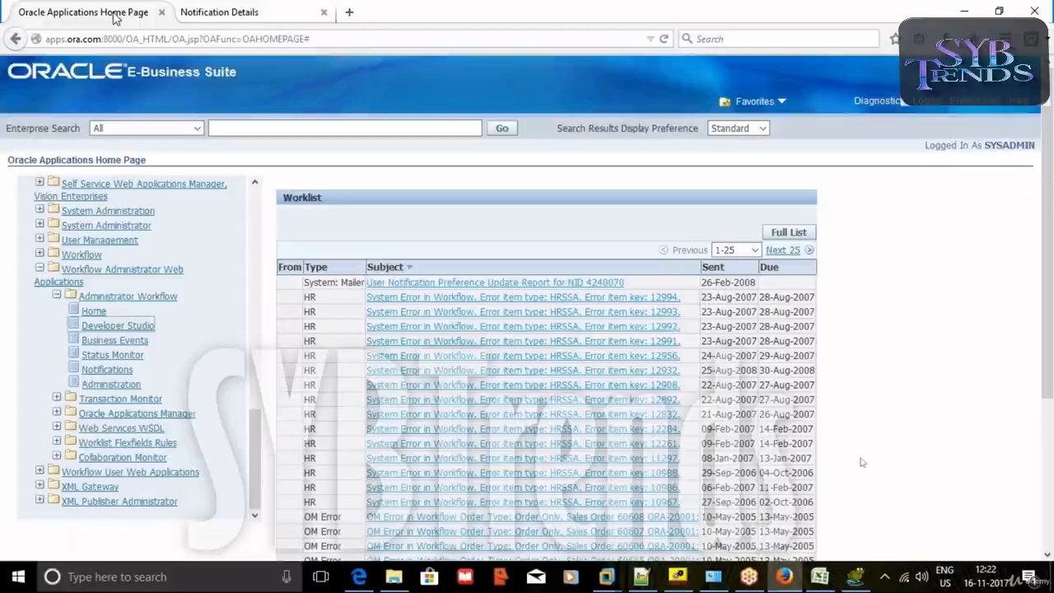
left_click(206, 11)
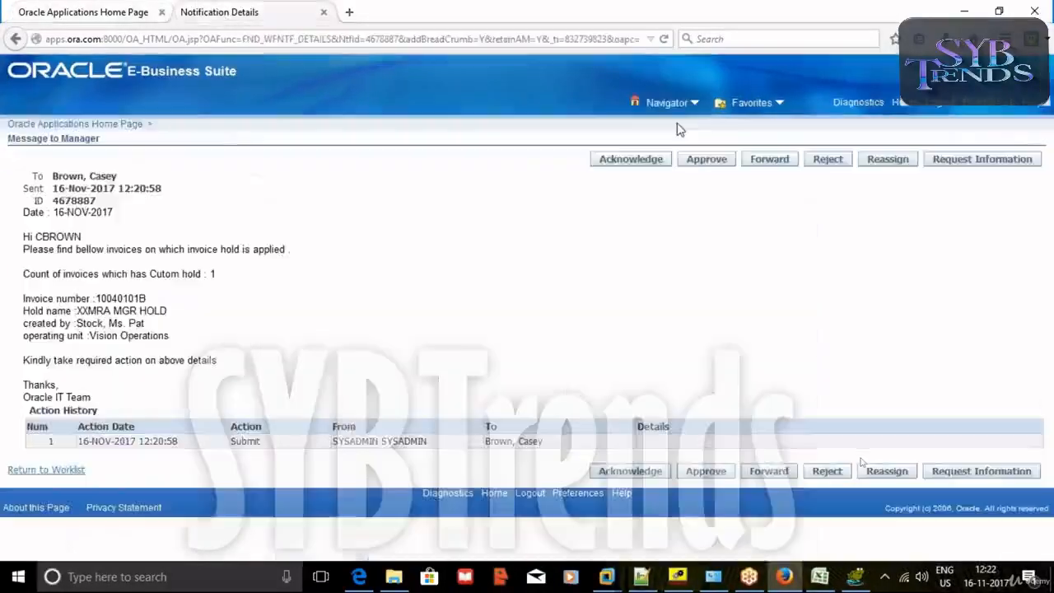
left_click(709, 158)
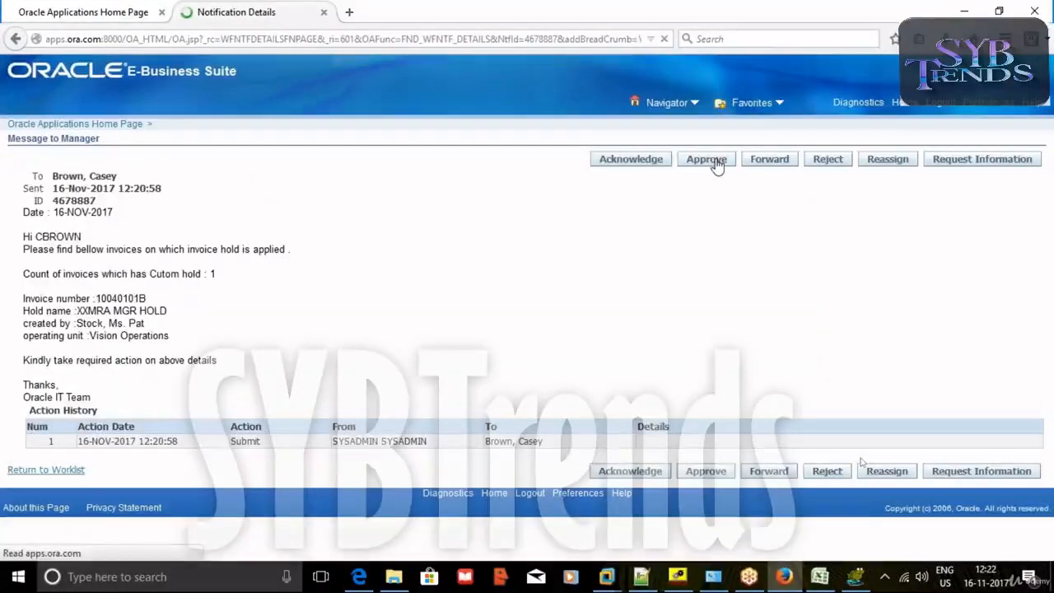
scroll(494, 230, "down", 1)
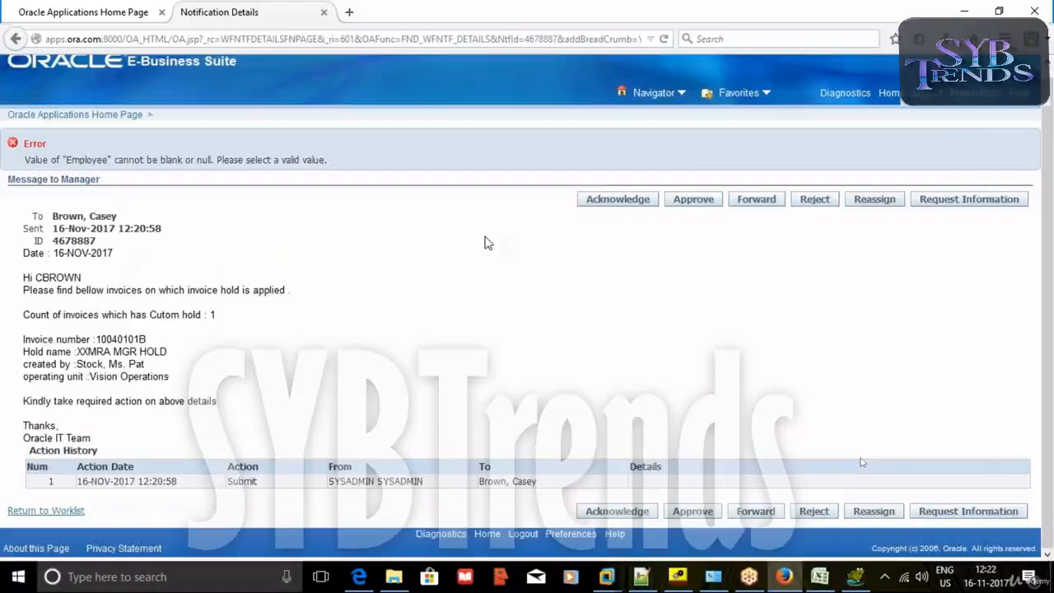
left_click(813, 206)
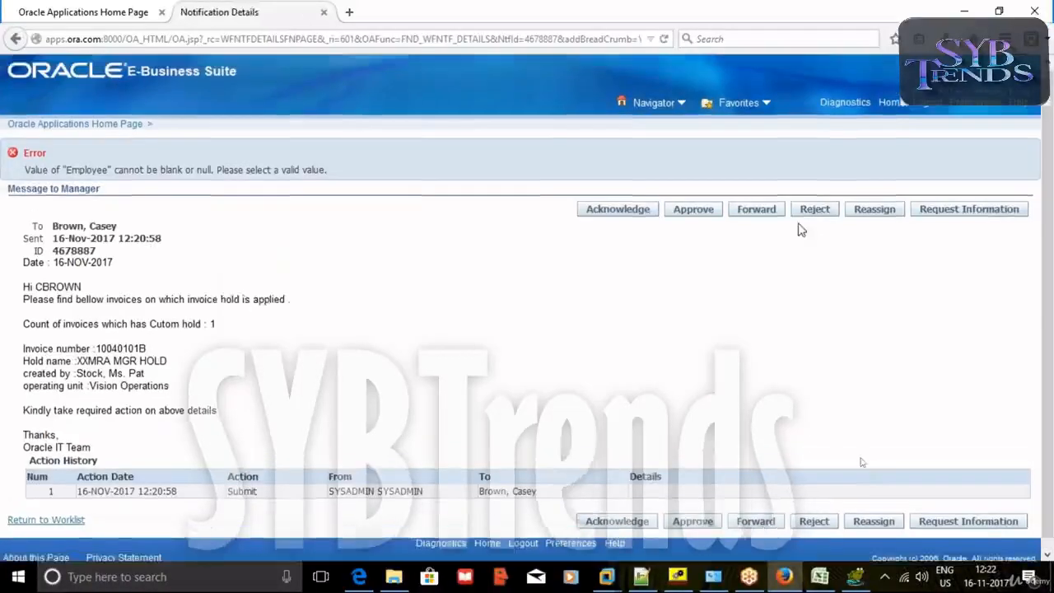
left_click(929, 106)
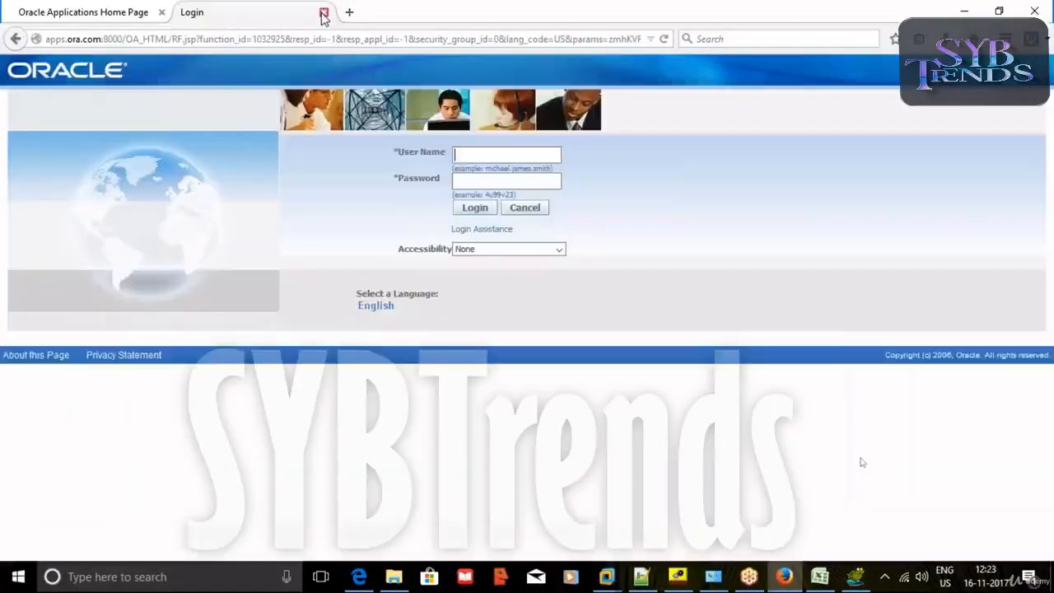
Close the stale home page tab and log in to E-Business Suite as sysadmin with the account password.
left_click(99, 13)
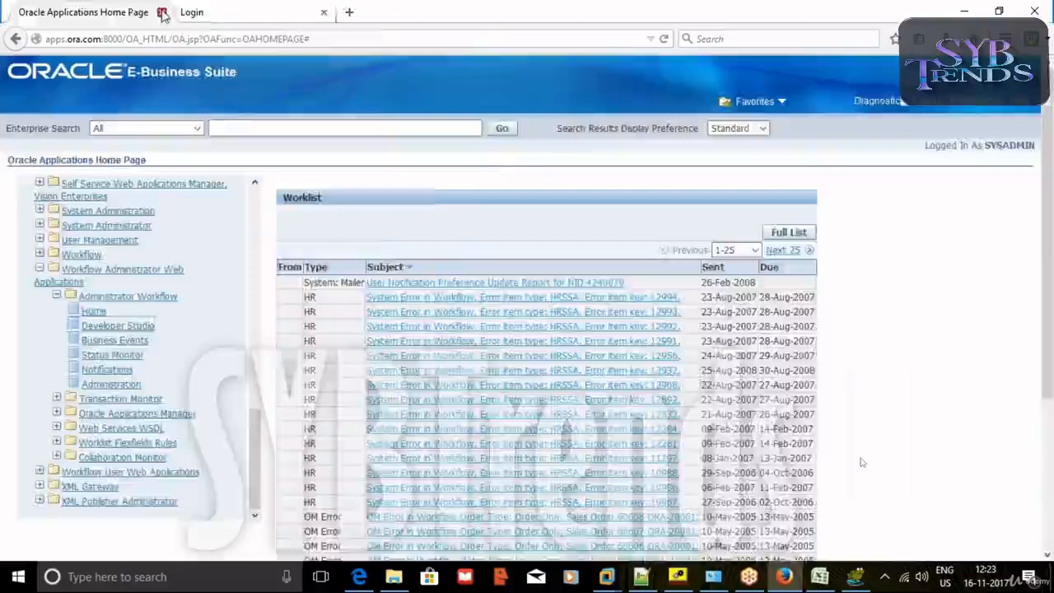
left_click(162, 12)
left_click(492, 155)
type("sysadmin")
left_click(488, 178)
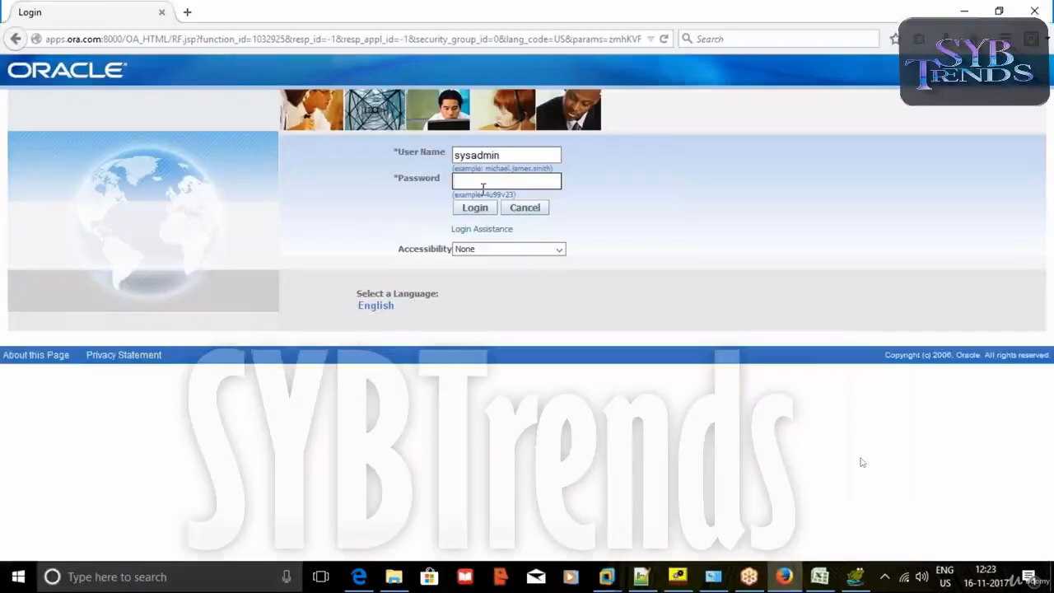
type("welcome")
left_click(481, 209)
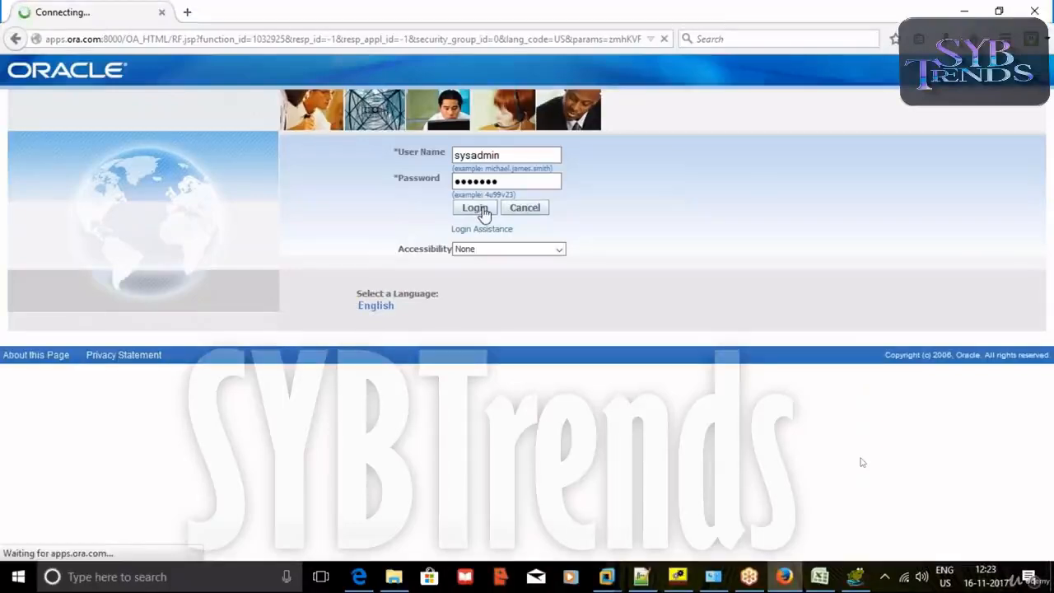
Expand Workflow Administrator Web Applications and open Administrator Workflow in a new browser tab.
scroll(447, 247, "down", 5)
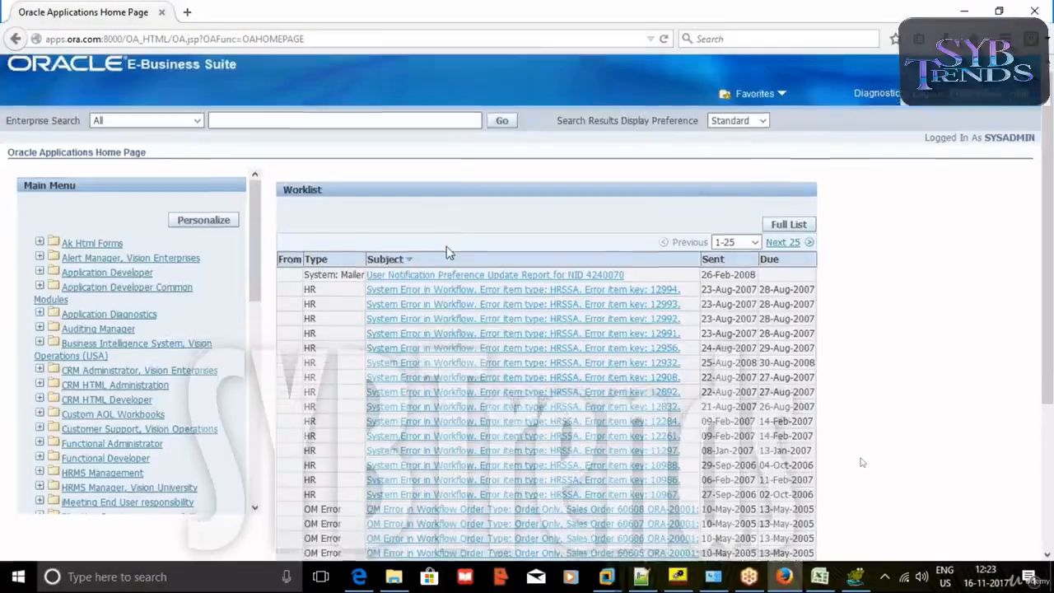
left_click_drag(255, 86, 252, 308)
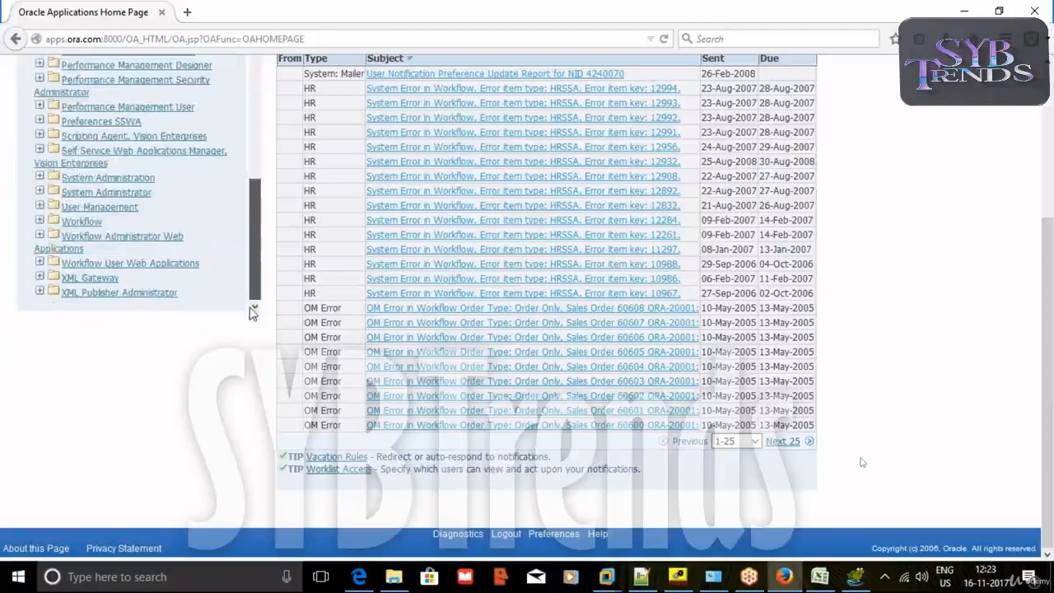
left_click(45, 239)
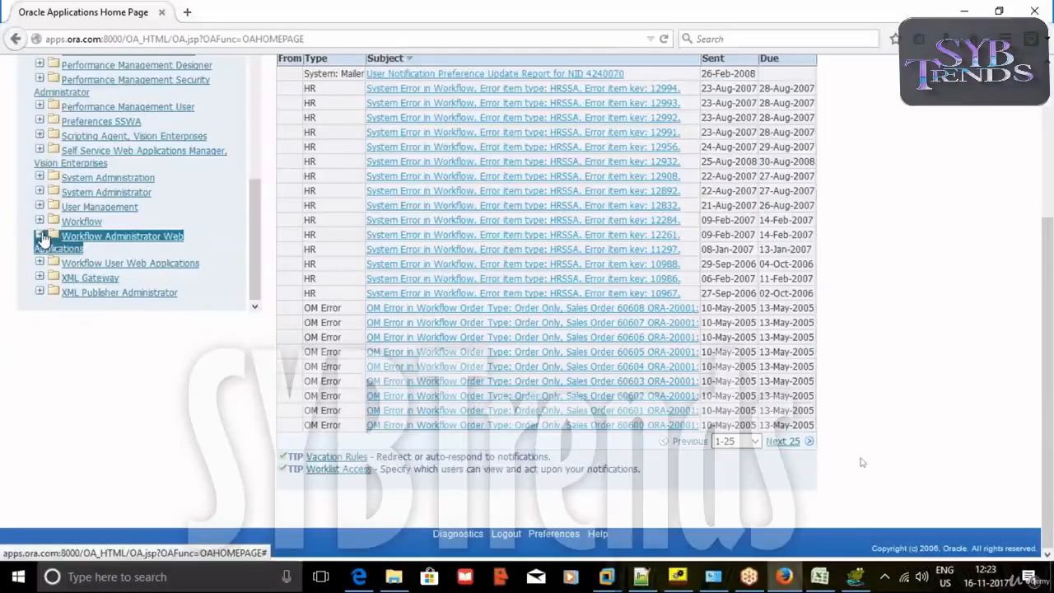
scroll(176, 300, "down", 5)
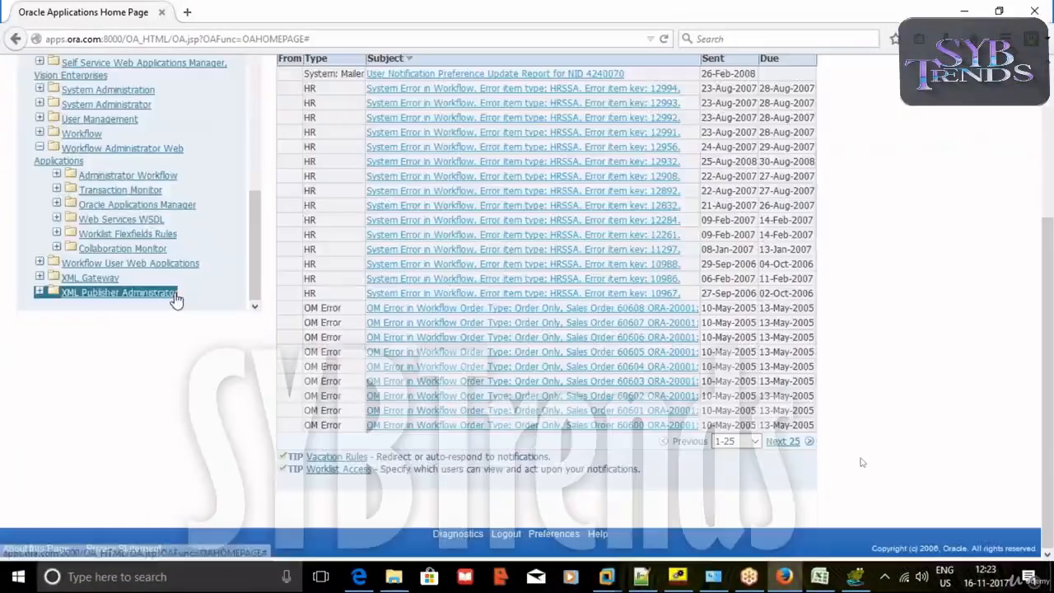
left_click(57, 177)
scroll(157, 299, "down", 1)
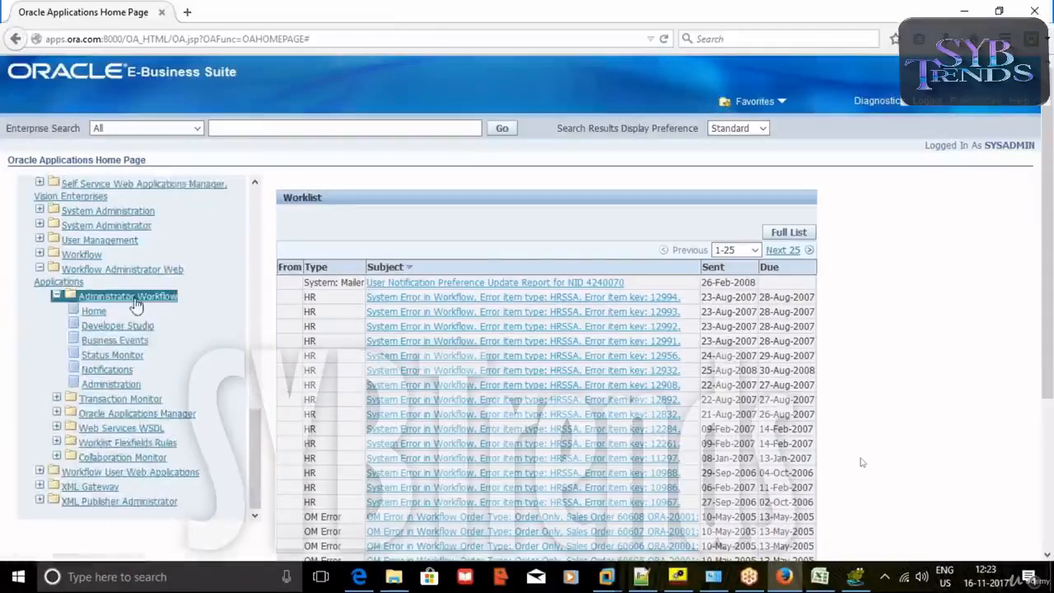
right_click(132, 296)
left_click(176, 320)
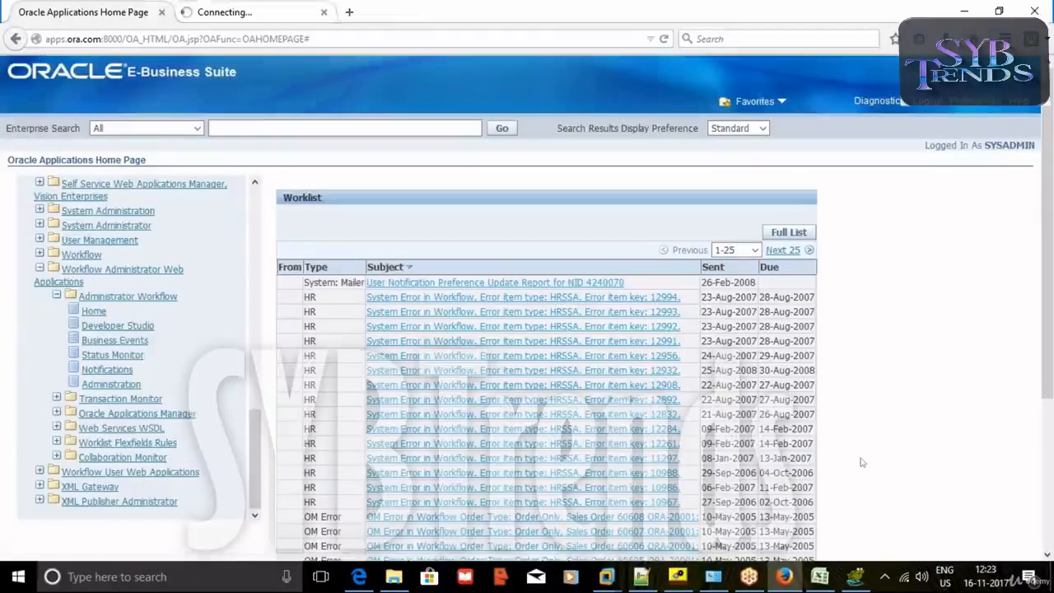
Search for the XXMGRNOT workflow type and run XXMRA Sending Notification to Manager.
left_click(307, 12)
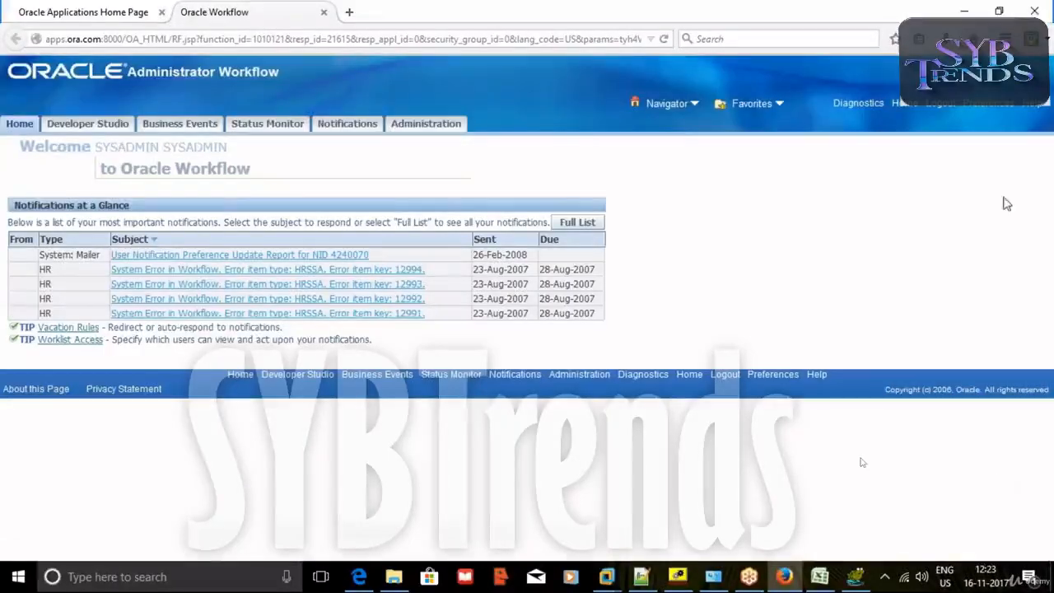
left_click(115, 124)
left_click(240, 237)
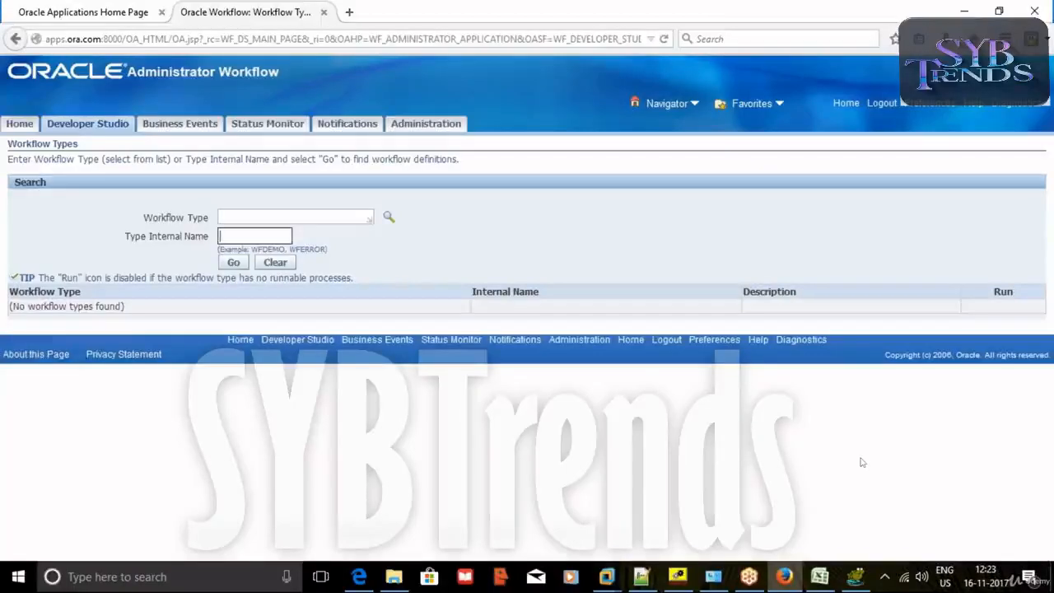
left_click(241, 237)
left_click(248, 252)
left_click(235, 264)
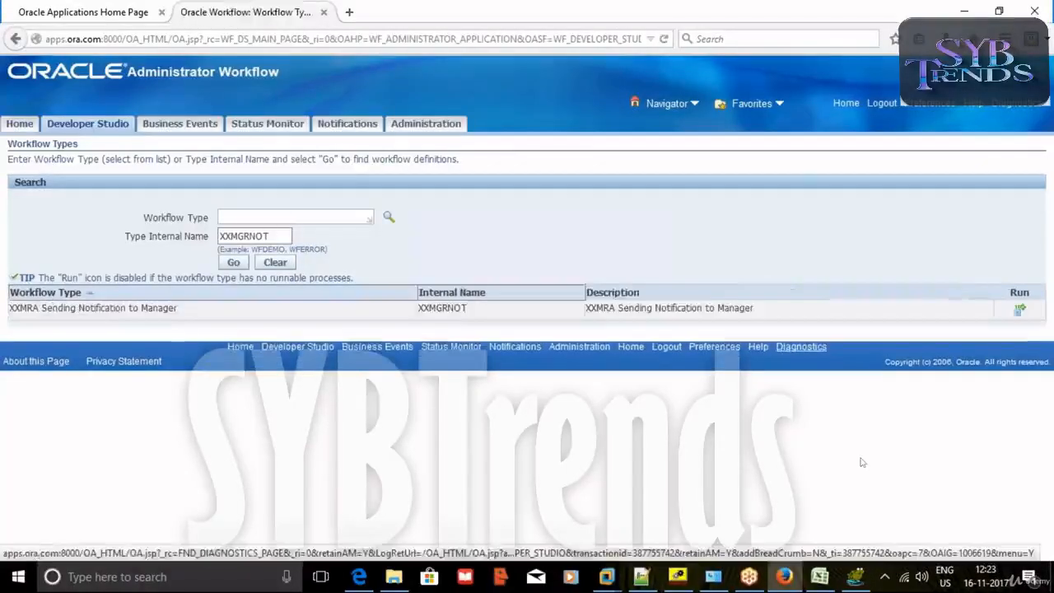
left_click(1021, 314)
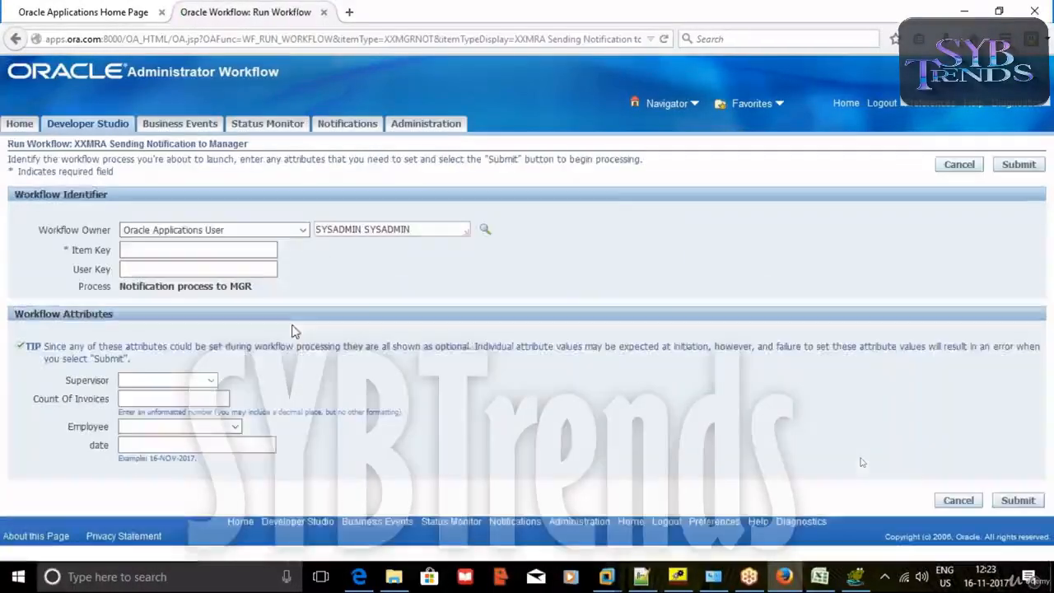
Set the item key to XXMGRNOT-91 and copy it into the User Key field.
double_click(181, 250)
left_click(165, 266)
key("BackSpace")
key("BackSpace")
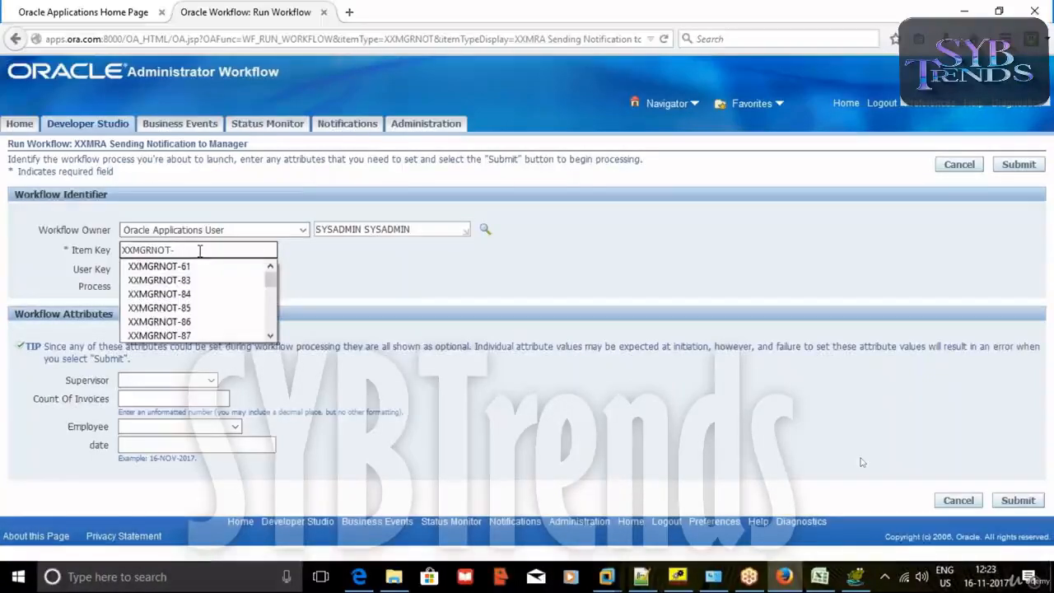
type("91")
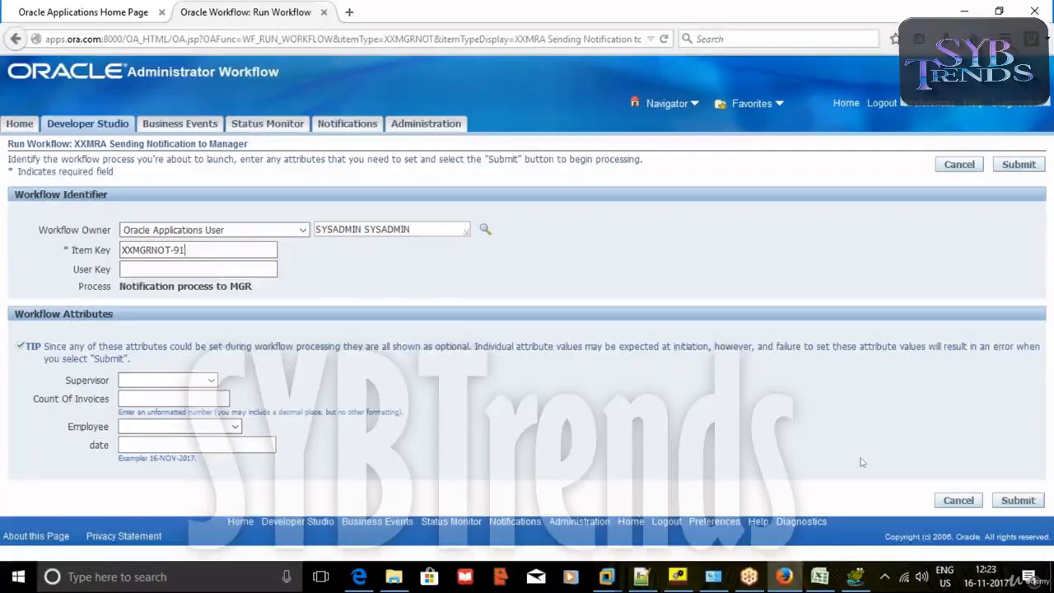
left_click_drag(206, 251, 86, 237)
key("ctrl+c")
left_click(214, 270)
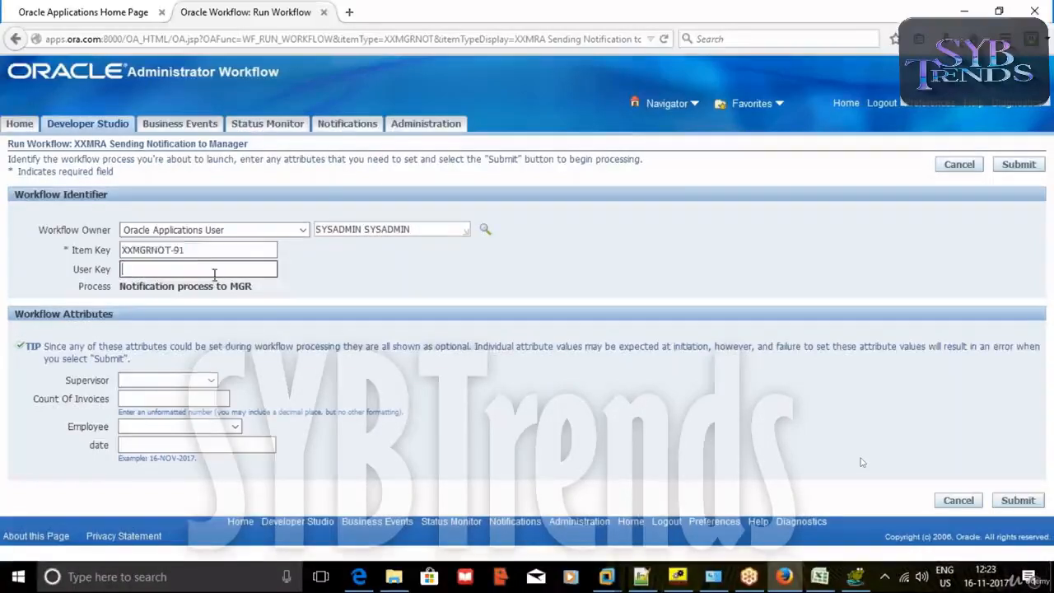
key("ctrl+v")
Choose the first supervisor, enter 1 invoice and date 16-NOV-2017, and submit the workflow.
left_click(208, 383)
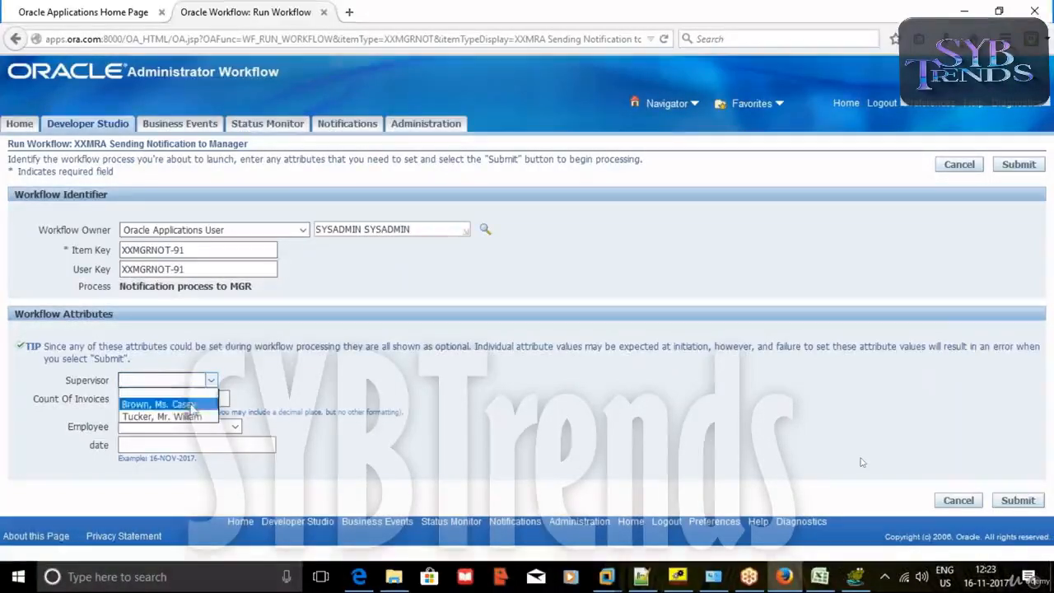
left_click(161, 404)
left_click(171, 398)
type("1")
left_click(150, 443)
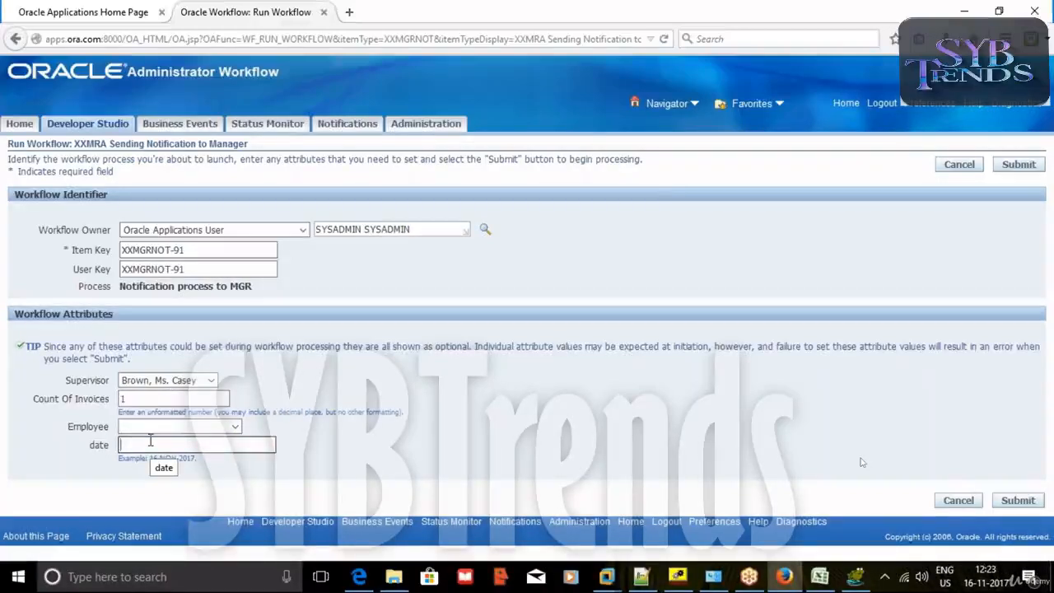
left_click(150, 441)
left_click(154, 459)
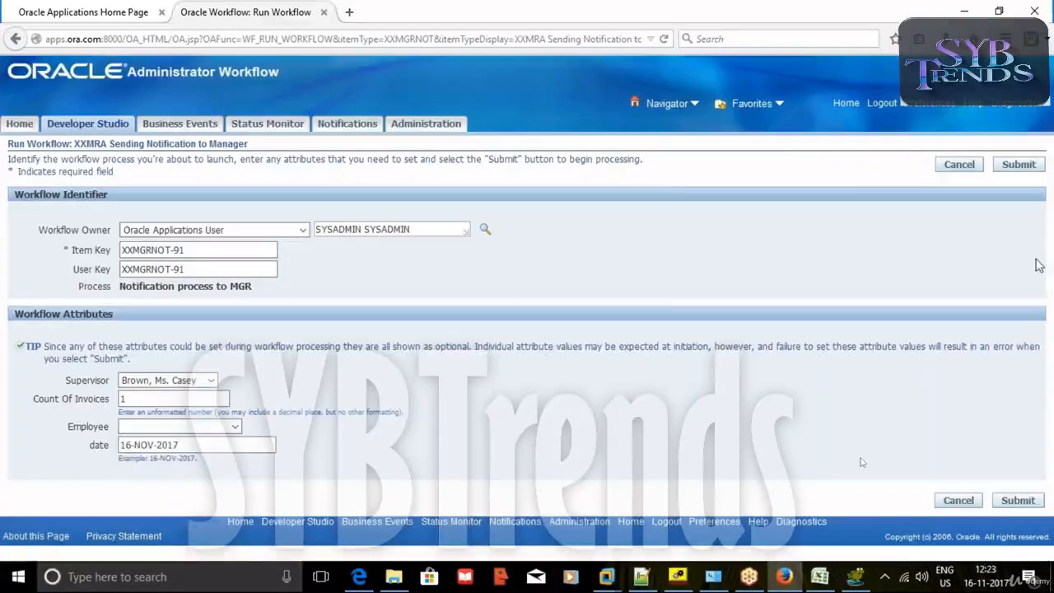
left_click(1023, 167)
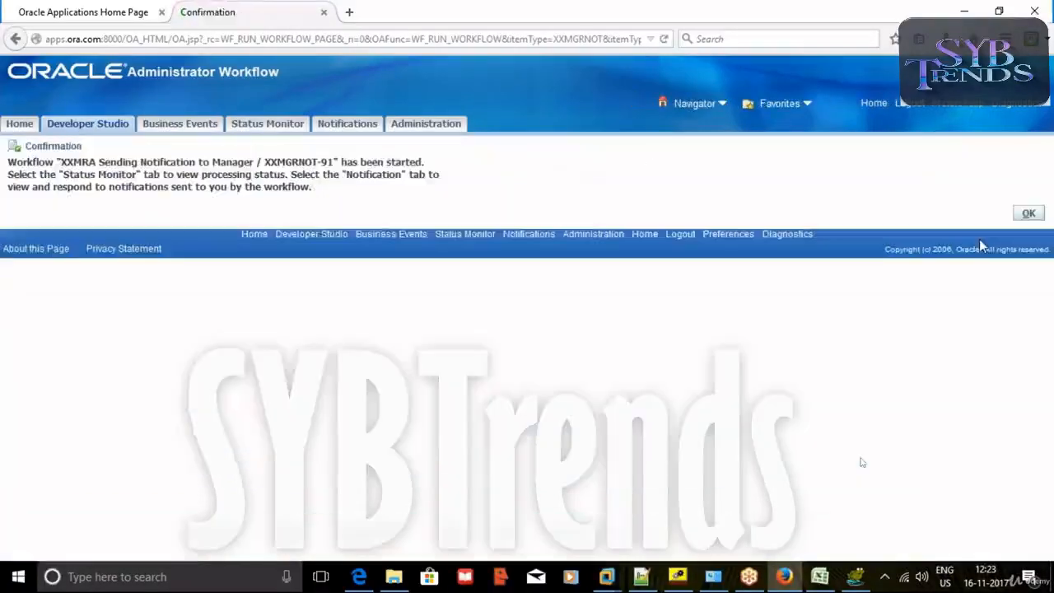
Dismiss the confirmation, close the administrator tab, log out, and sign in with the supervisor's saved login.
left_click(1016, 215)
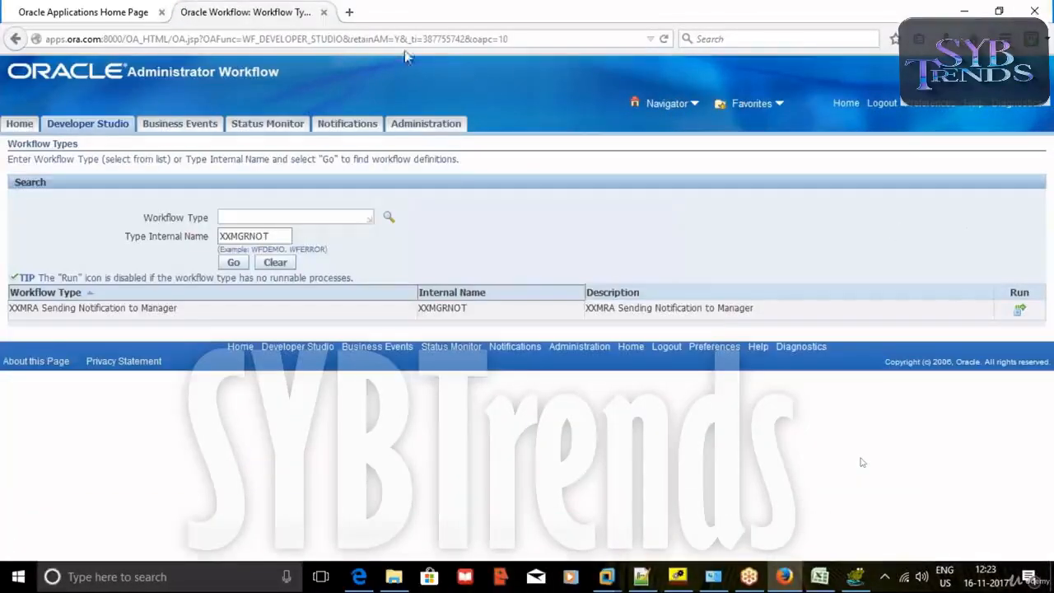
left_click(324, 11)
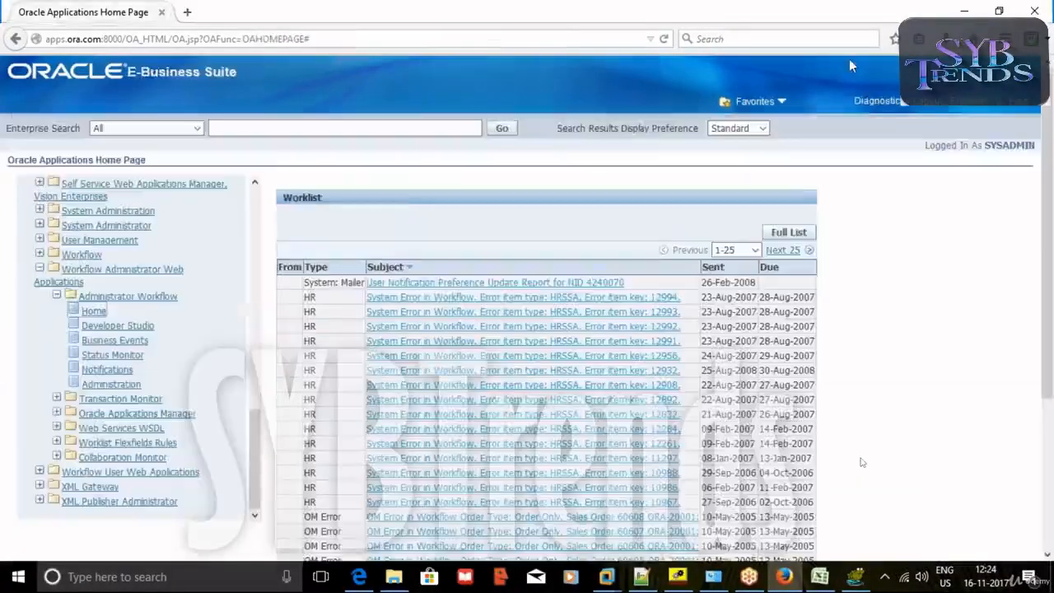
left_click(923, 103)
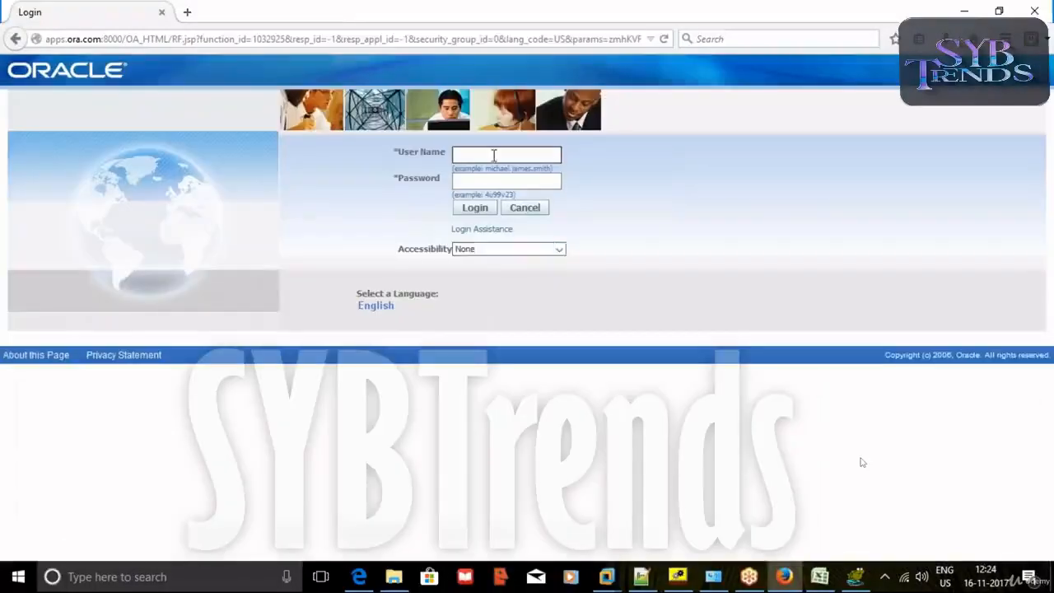
left_click(494, 155)
left_click(478, 214)
left_click(475, 211)
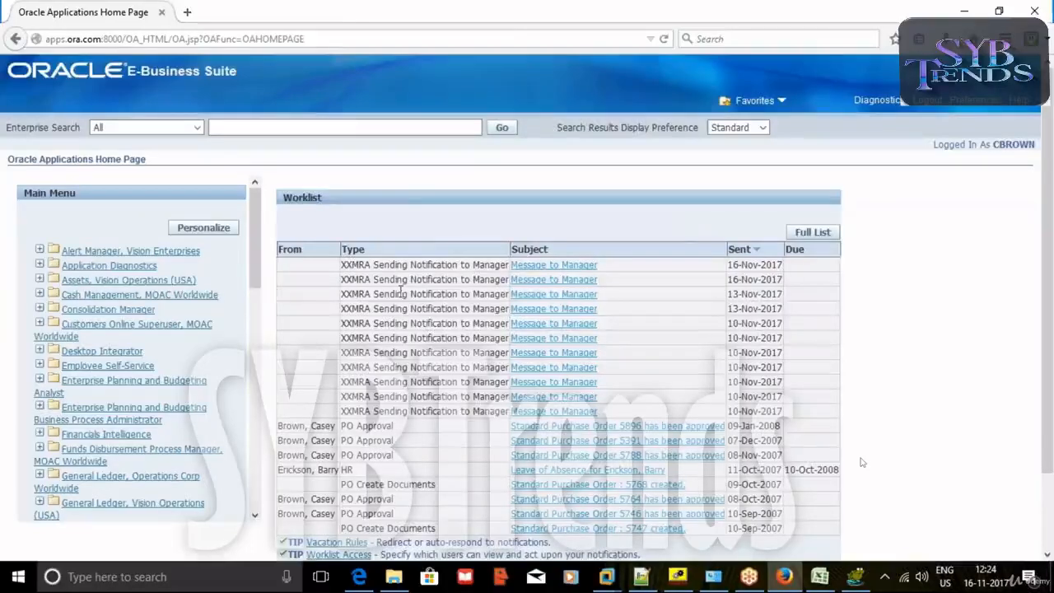
Open the 16-Nov-2017 Message to Manager notification and pick an employee as the Employee response.
left_click(567, 279)
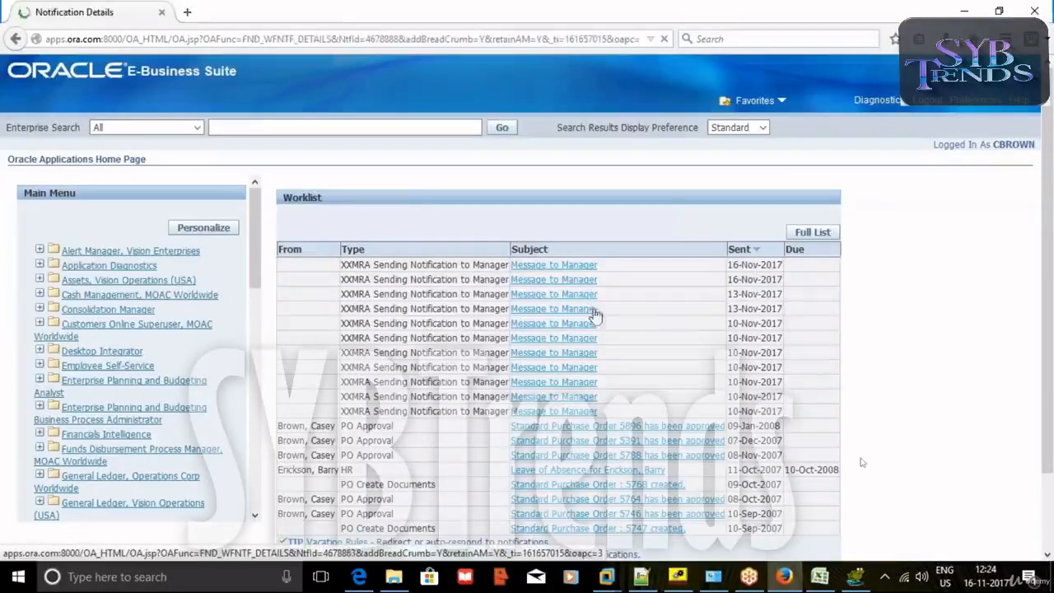
scroll(313, 382, "down", 2)
left_click(254, 478)
left_click(197, 499)
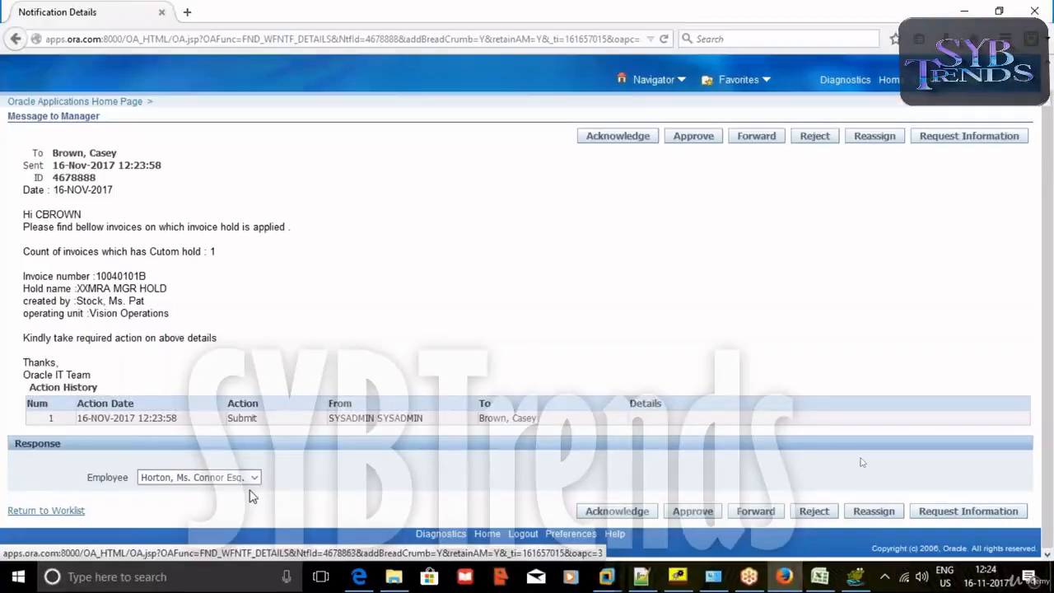
left_click(678, 577)
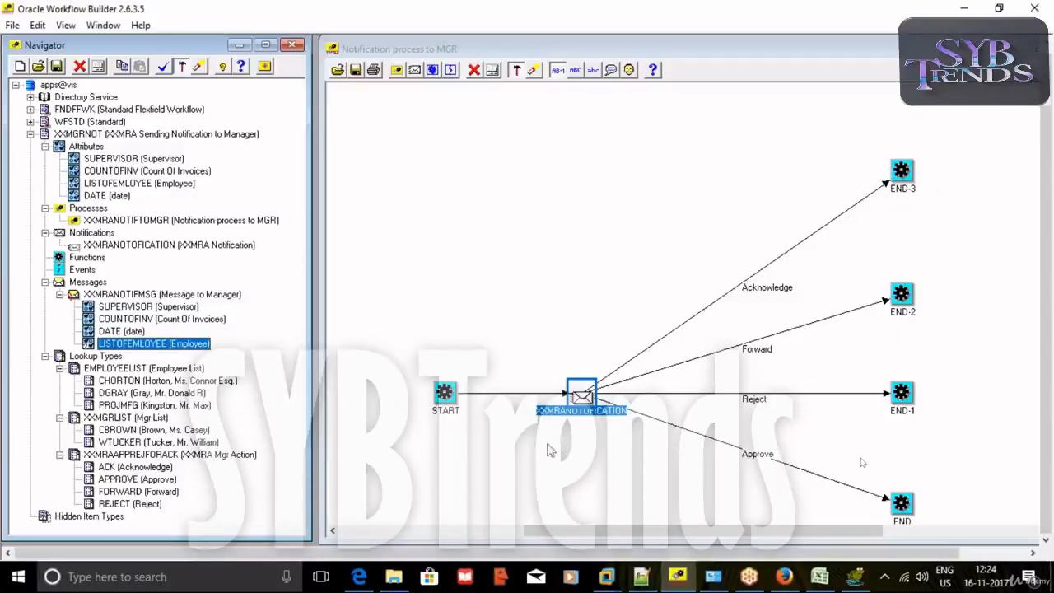
left_click(784, 576)
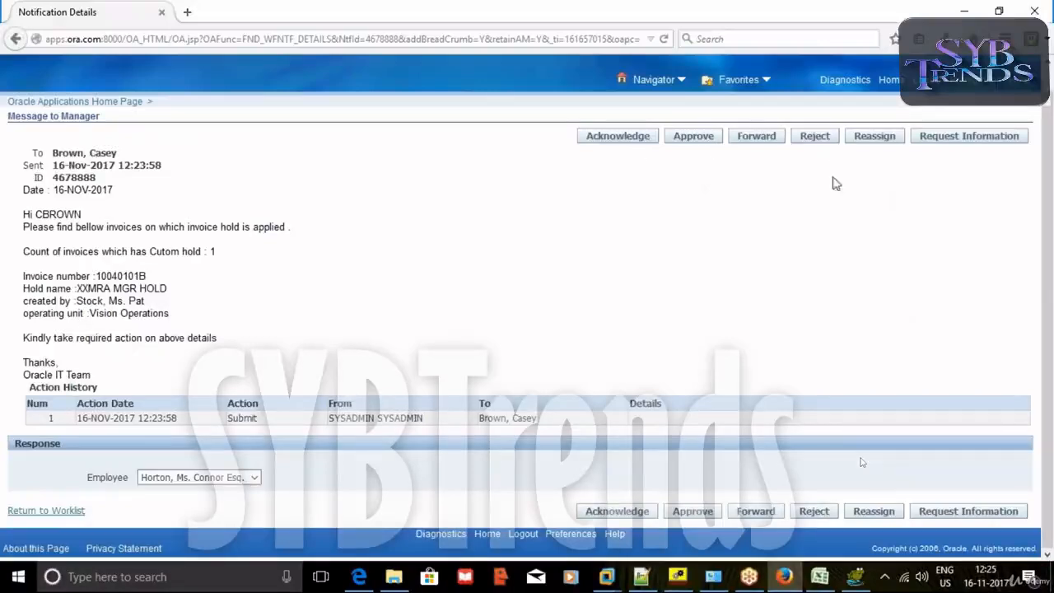
left_click(792, 582)
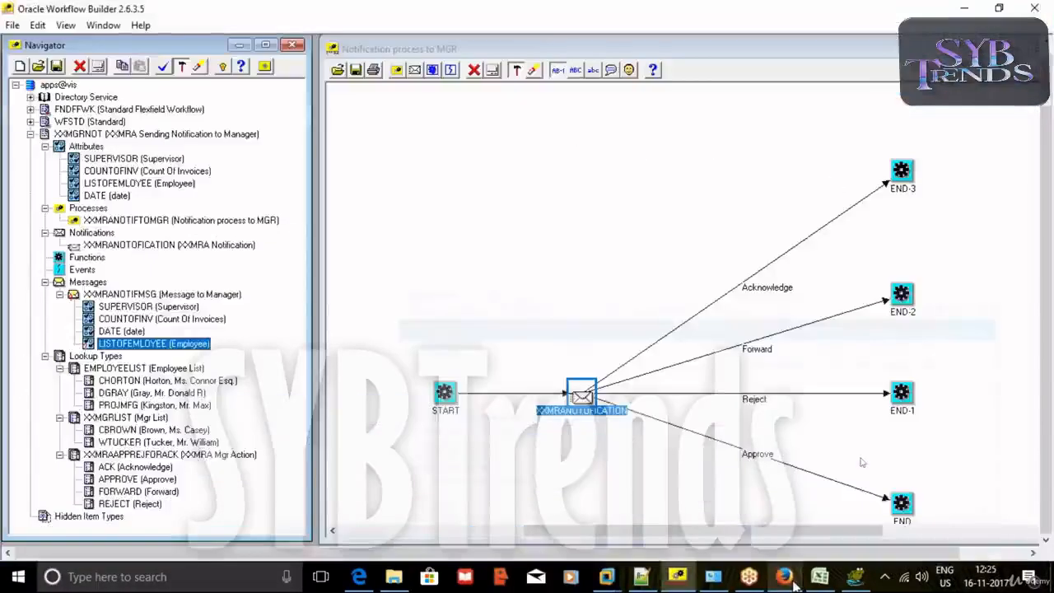
left_click(81, 184)
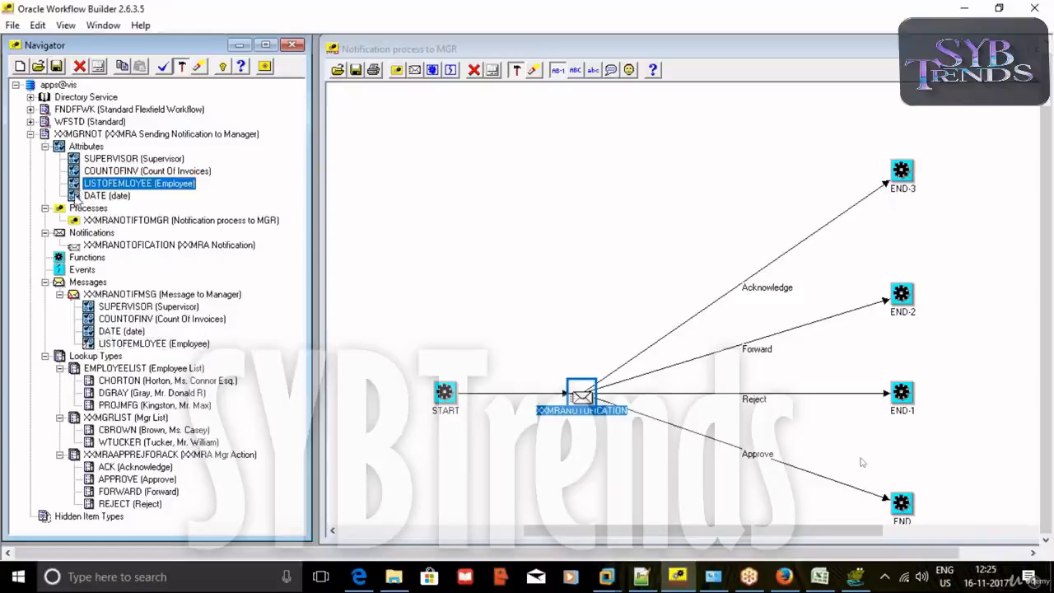
double_click(76, 171)
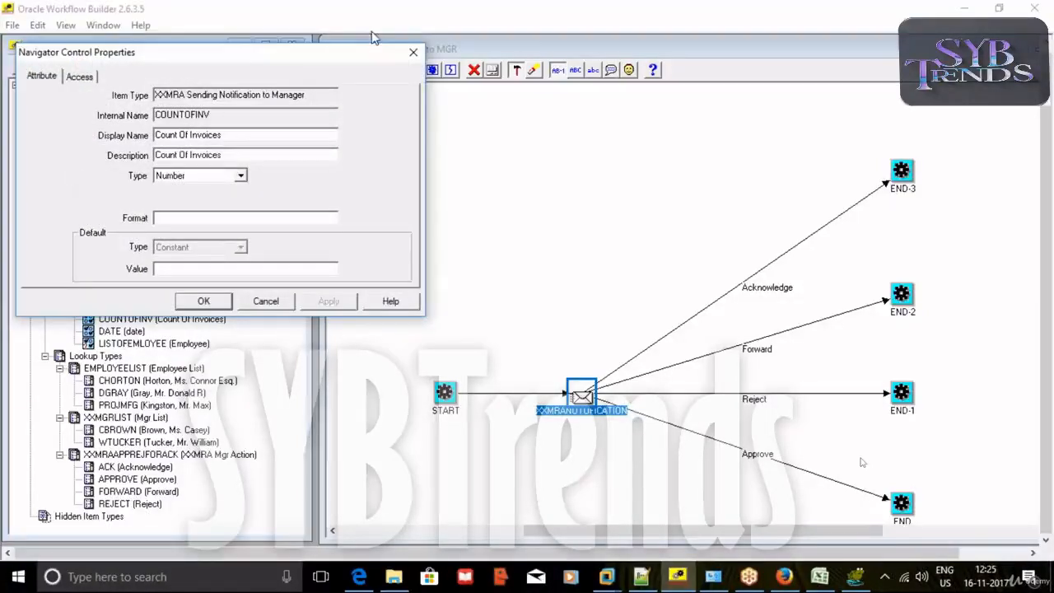
left_click(413, 52)
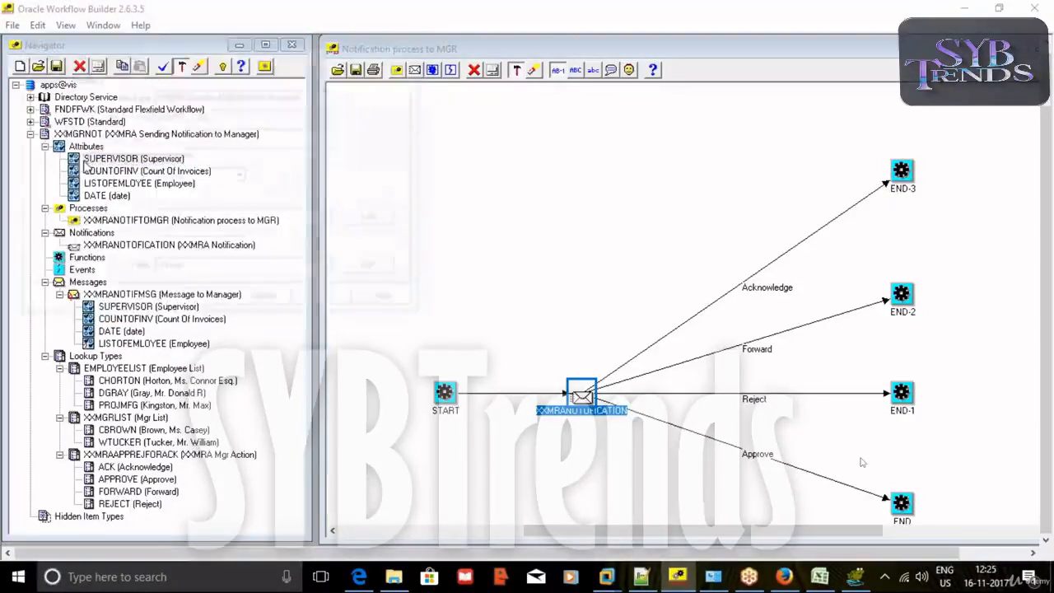
double_click(84, 162)
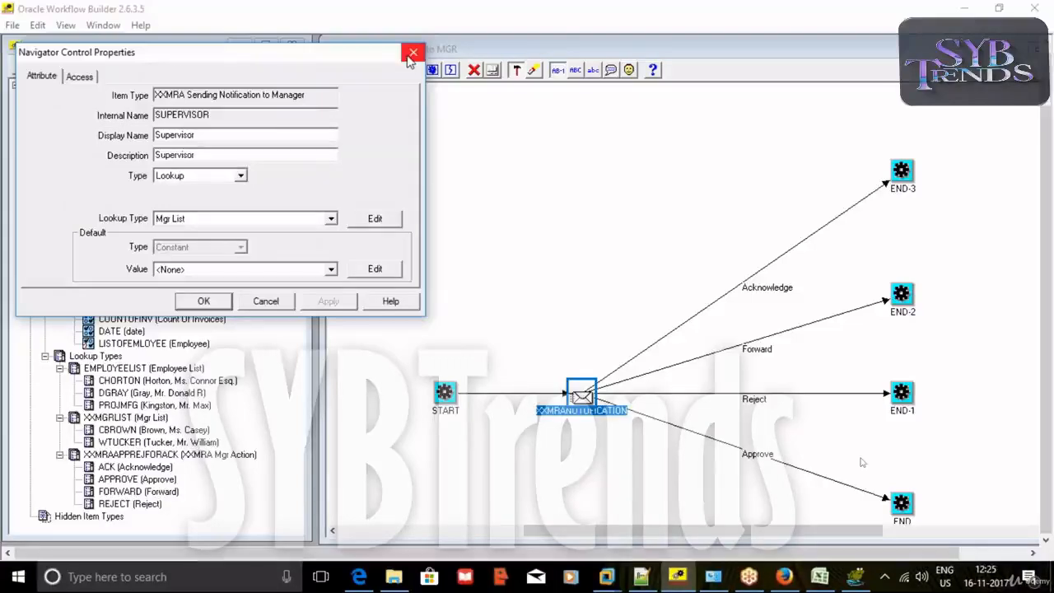
left_click(413, 53)
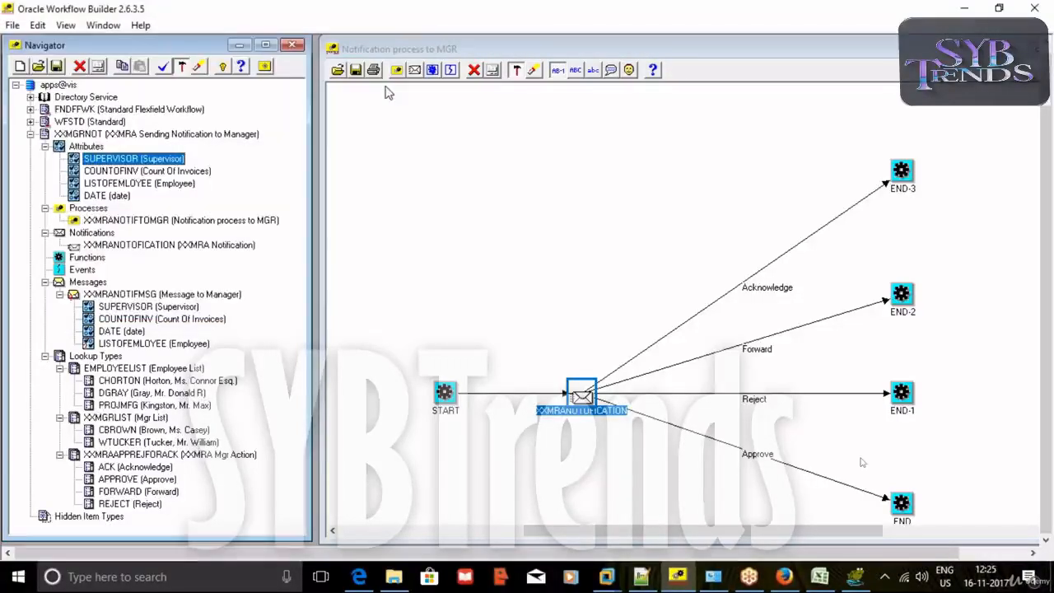
double_click(89, 344)
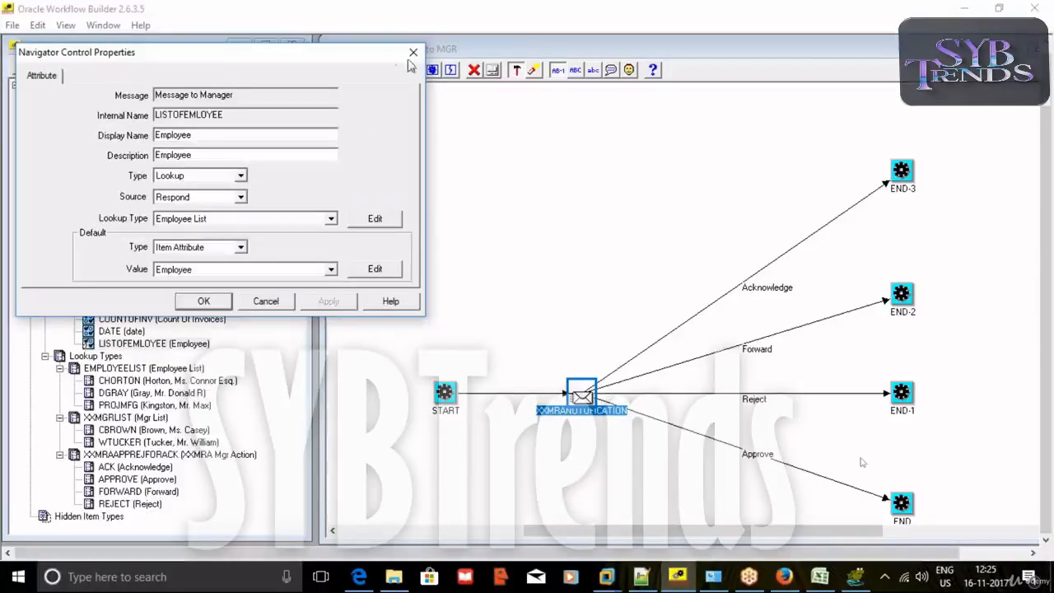
left_click(414, 55)
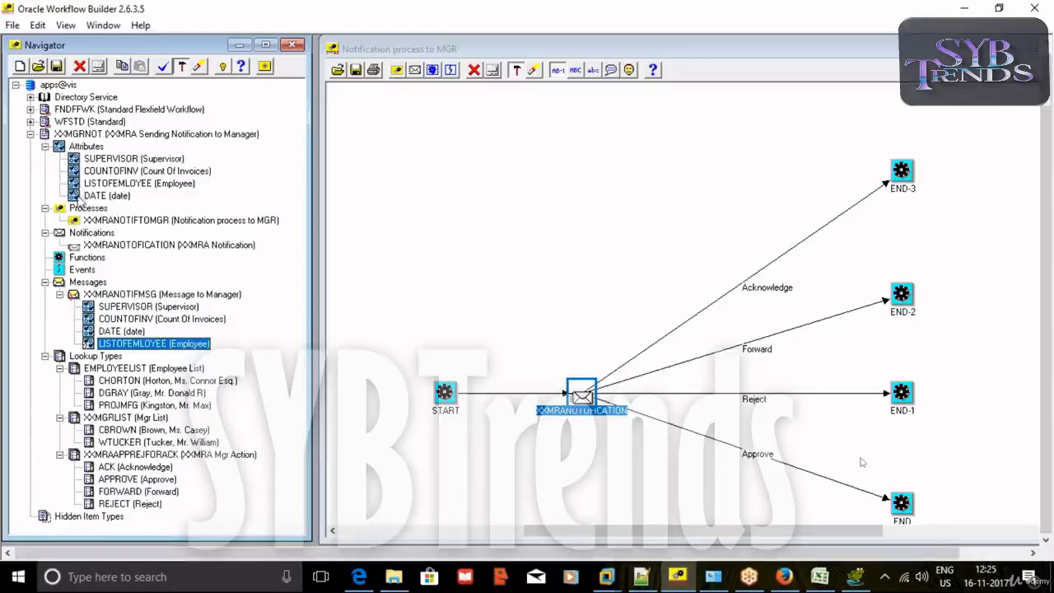
left_click(78, 161)
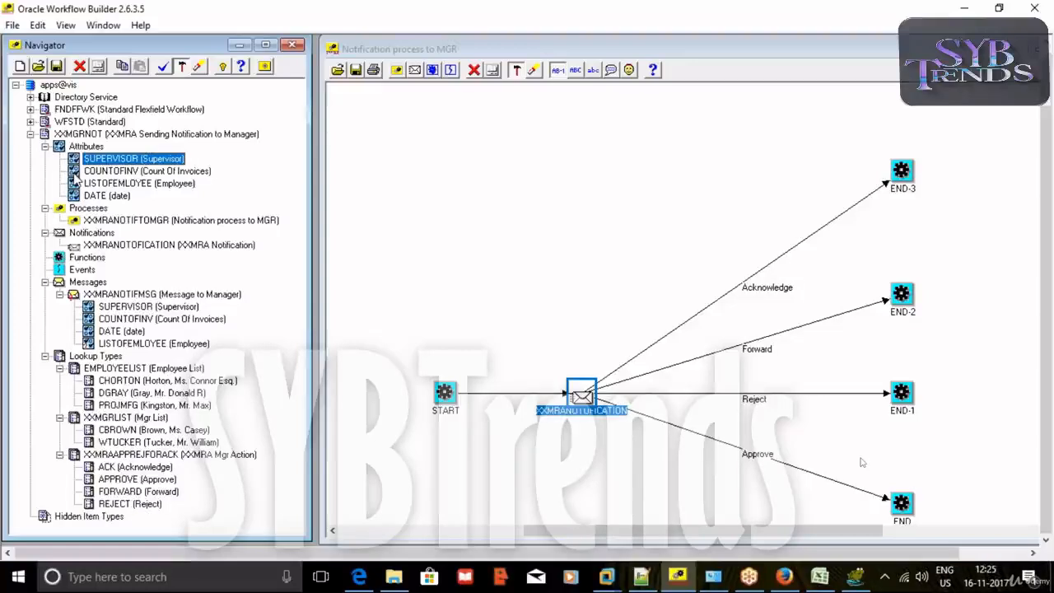
left_click(76, 173)
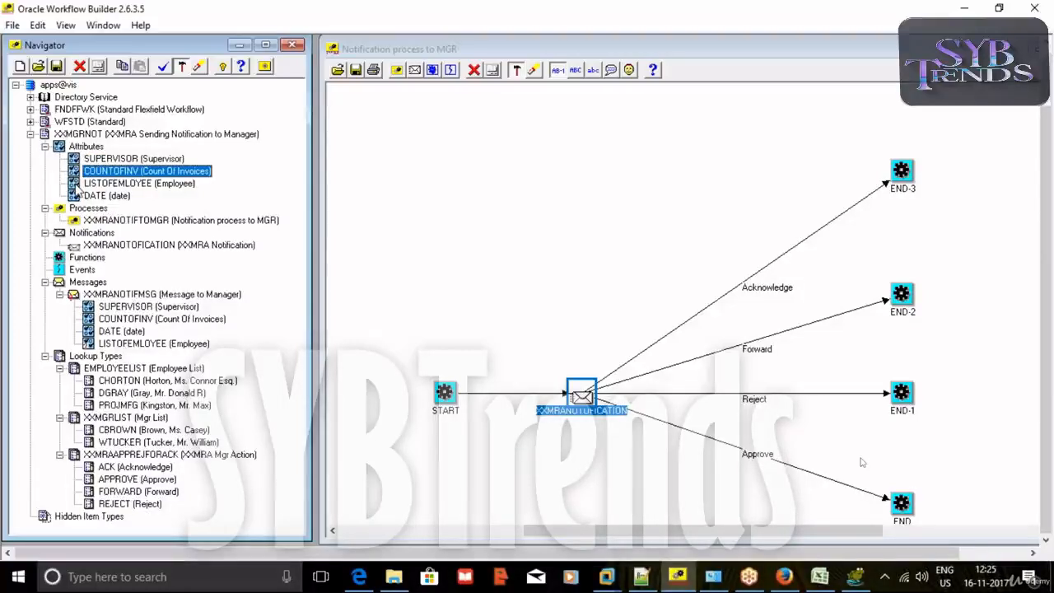
left_click(76, 184)
left_click(76, 196)
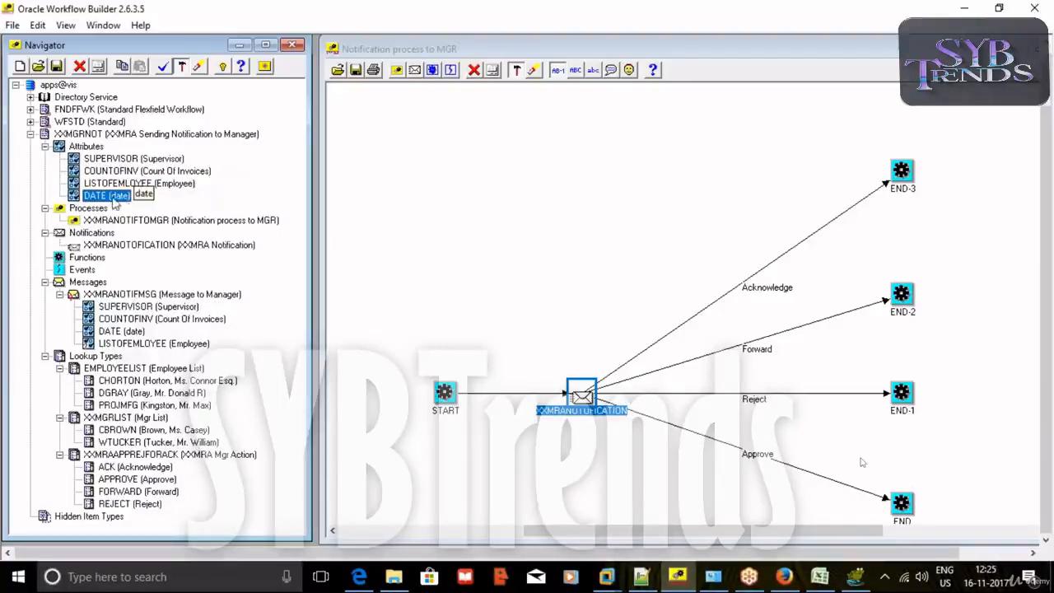
left_click(76, 183)
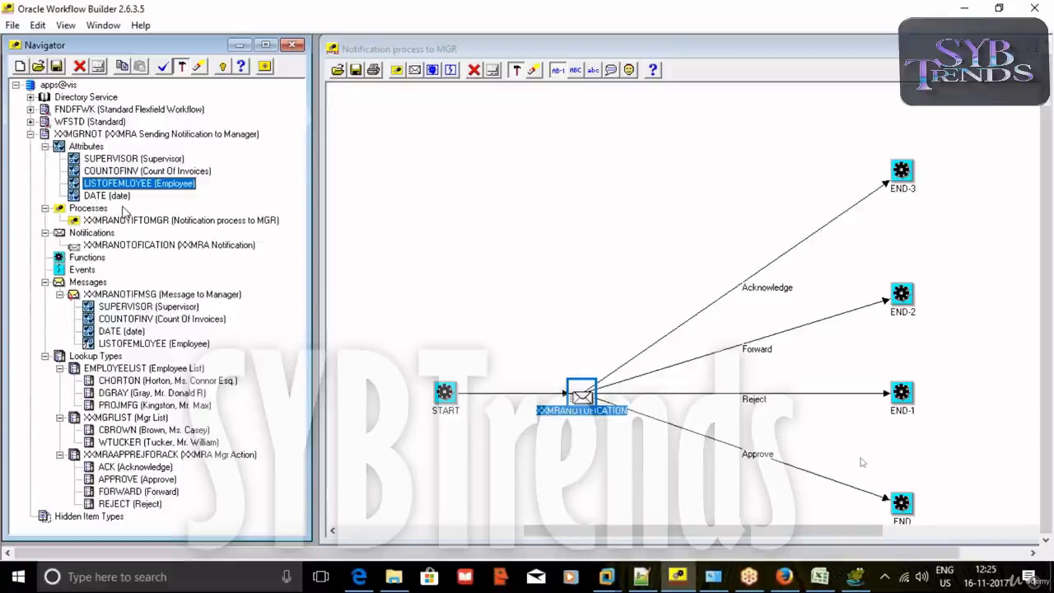
left_click(636, 23)
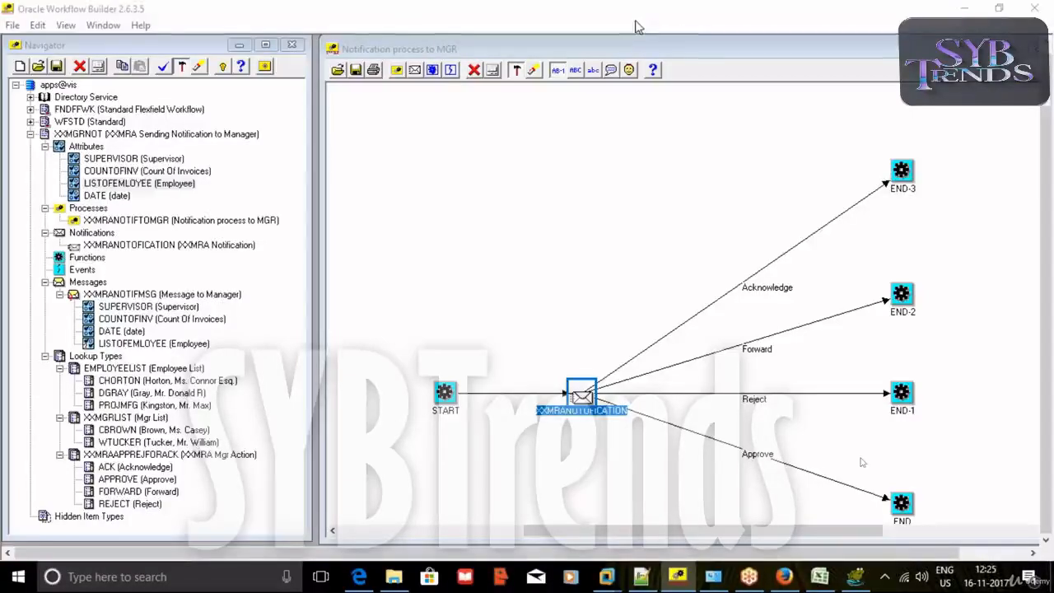
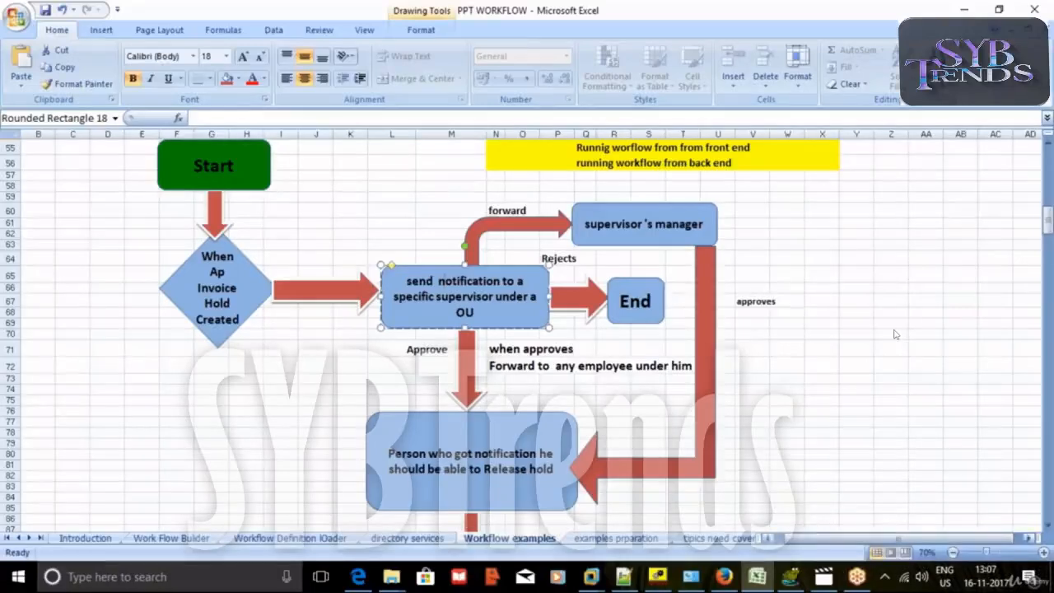
Switch to Workflow Builder to view the Notification process to MGR diagram.
left_click(660, 578)
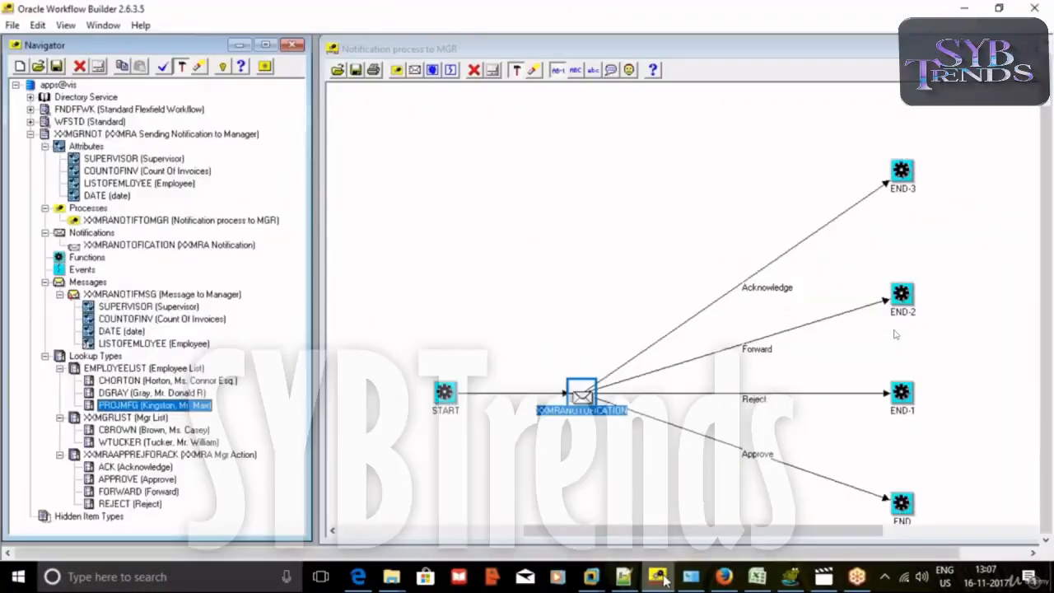
Open Workflow Administrator's Developer Studio in a new browser tab.
left_click(726, 578)
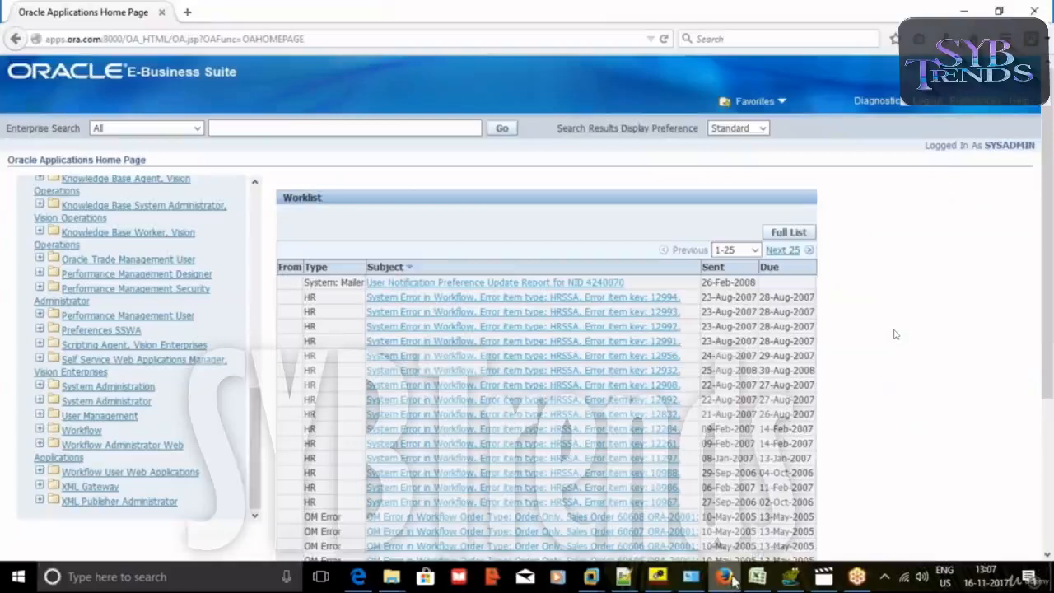
scroll(203, 315, "down", 4)
left_click(122, 237)
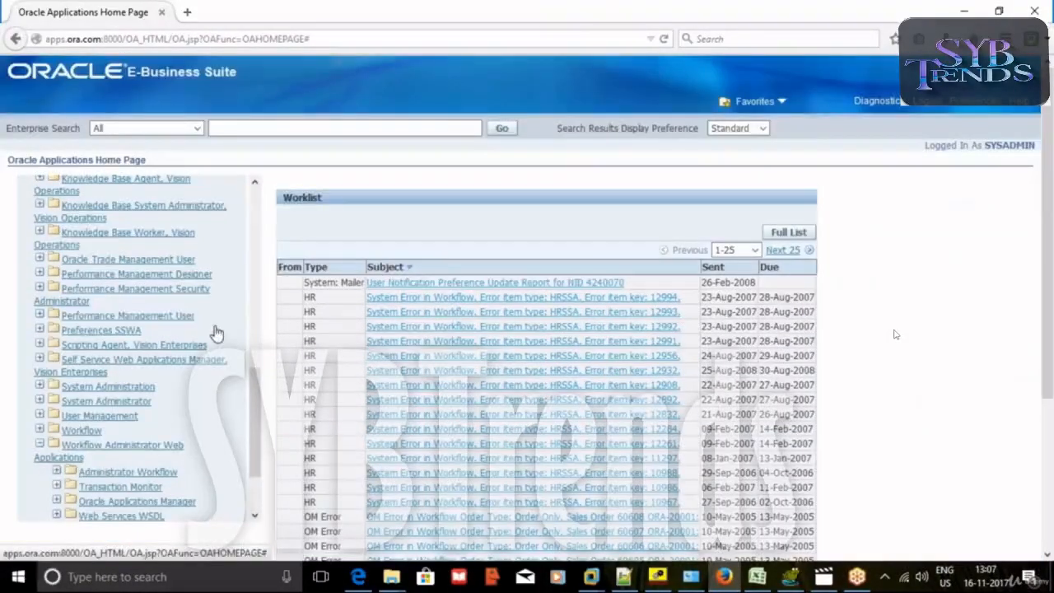
scroll(211, 330, "down", 2)
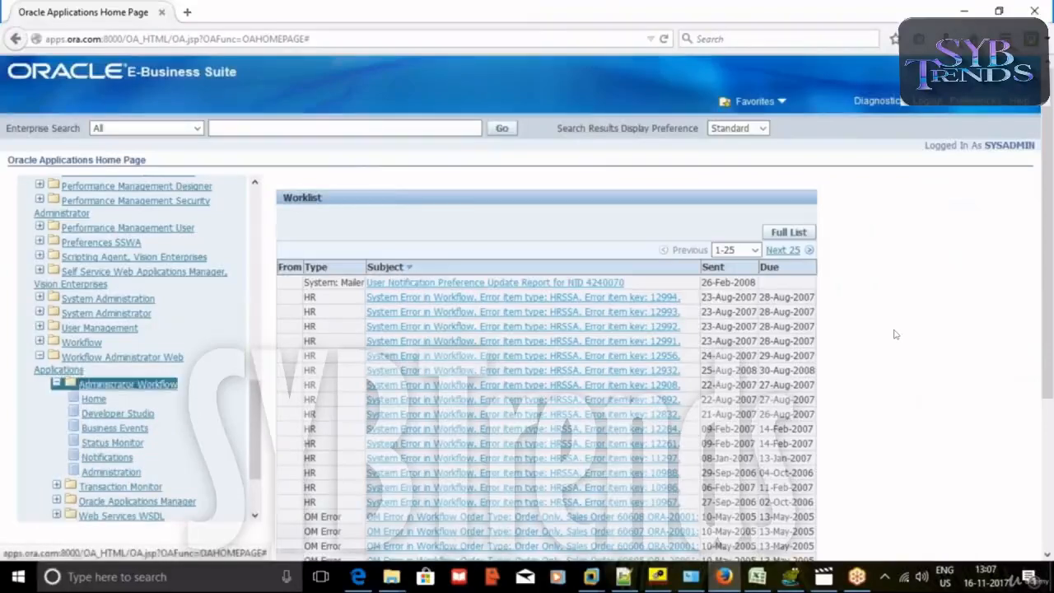
right_click(92, 409)
left_click(136, 411)
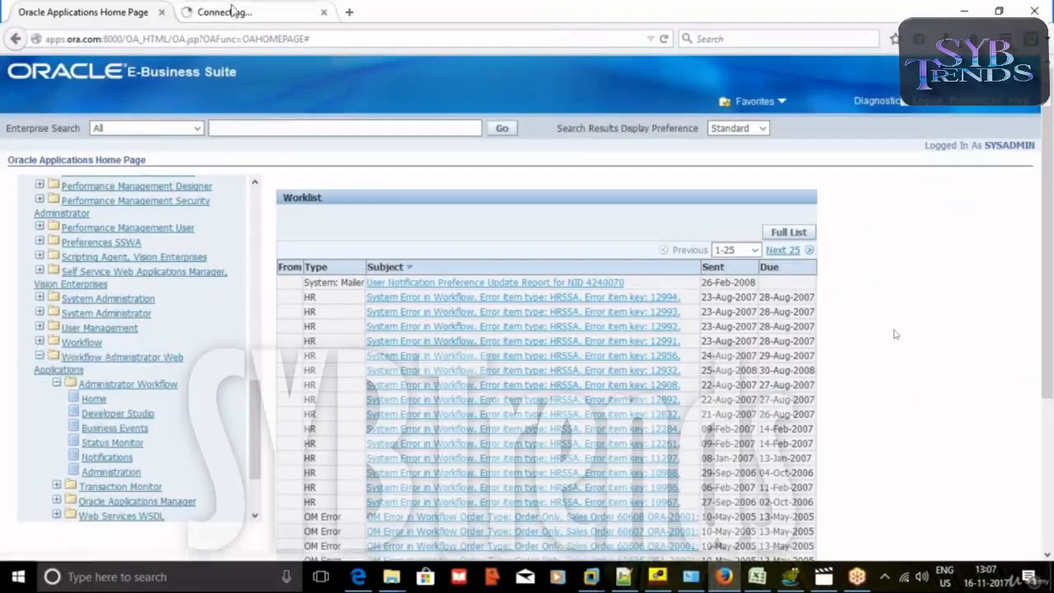
left_click(218, 12)
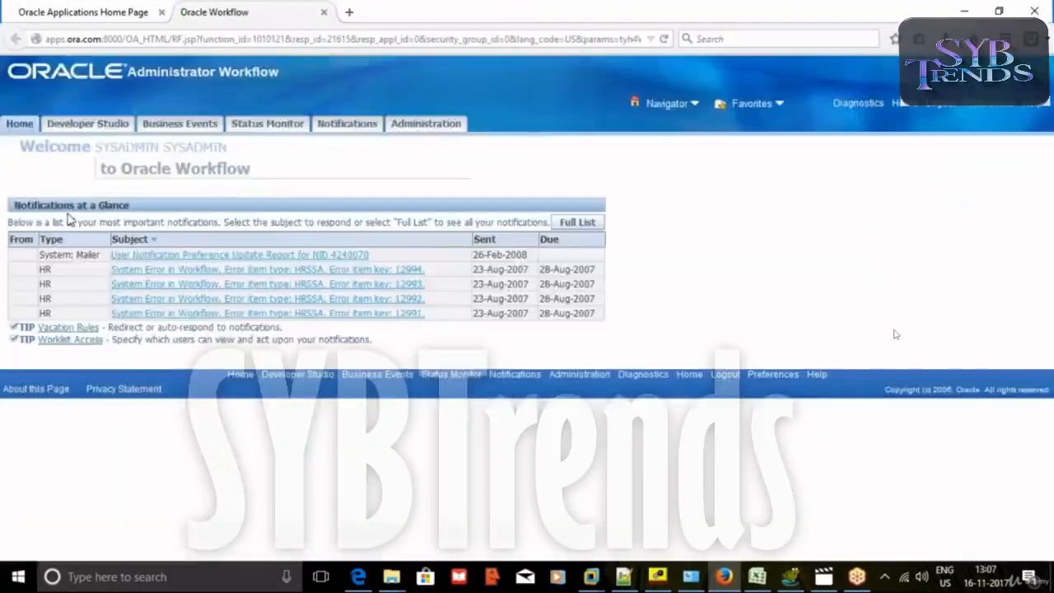
Search for the XXMGRNOT workflow type and launch a run of it.
left_click(107, 123)
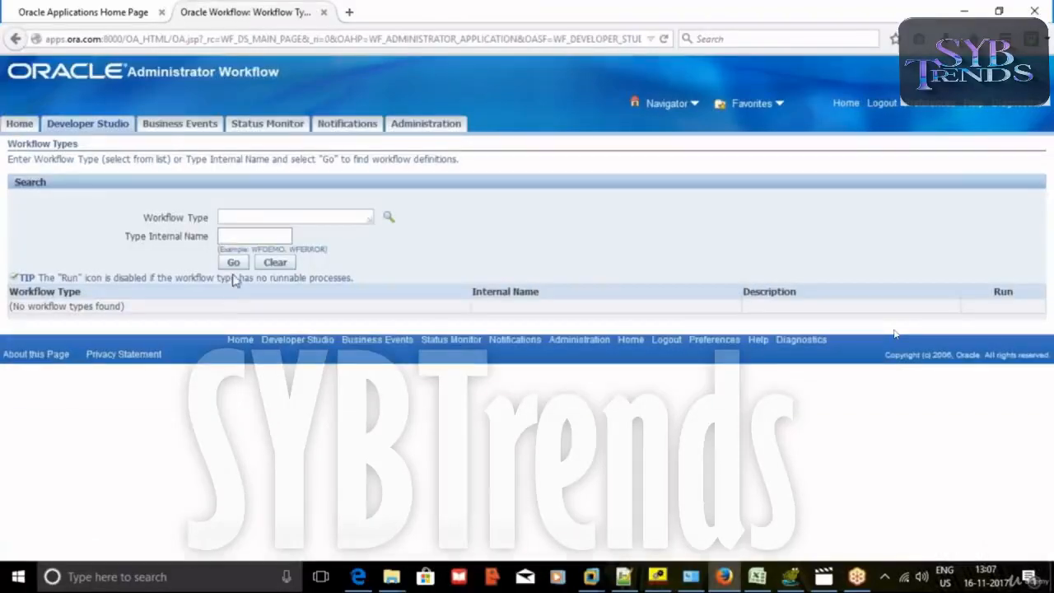
left_click(250, 238)
left_click(251, 252)
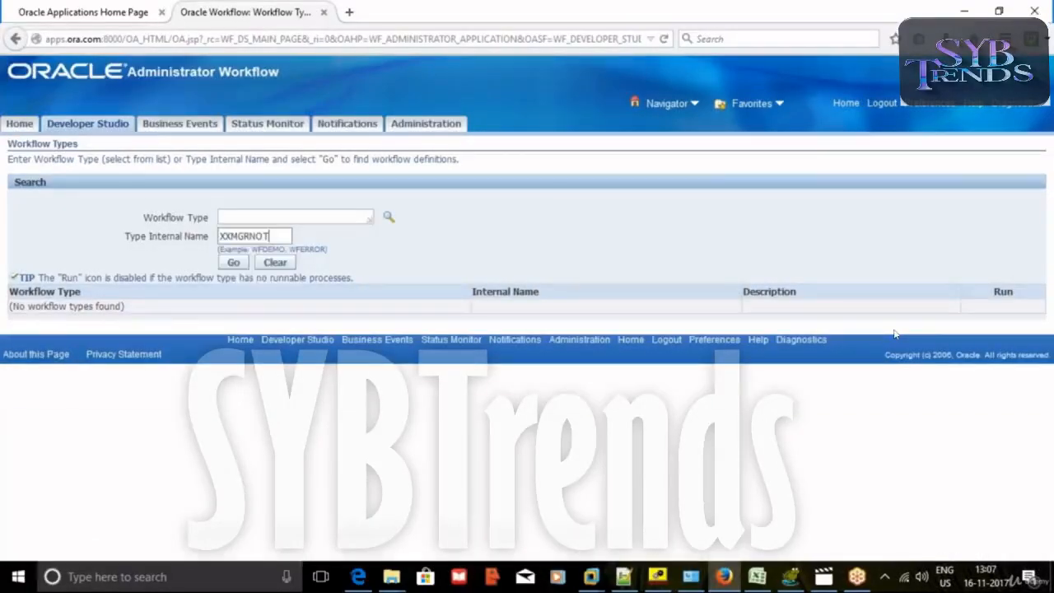
left_click(233, 262)
left_click(1019, 309)
Set both the item key and user key to XXMGRNOT-92.
double_click(194, 250)
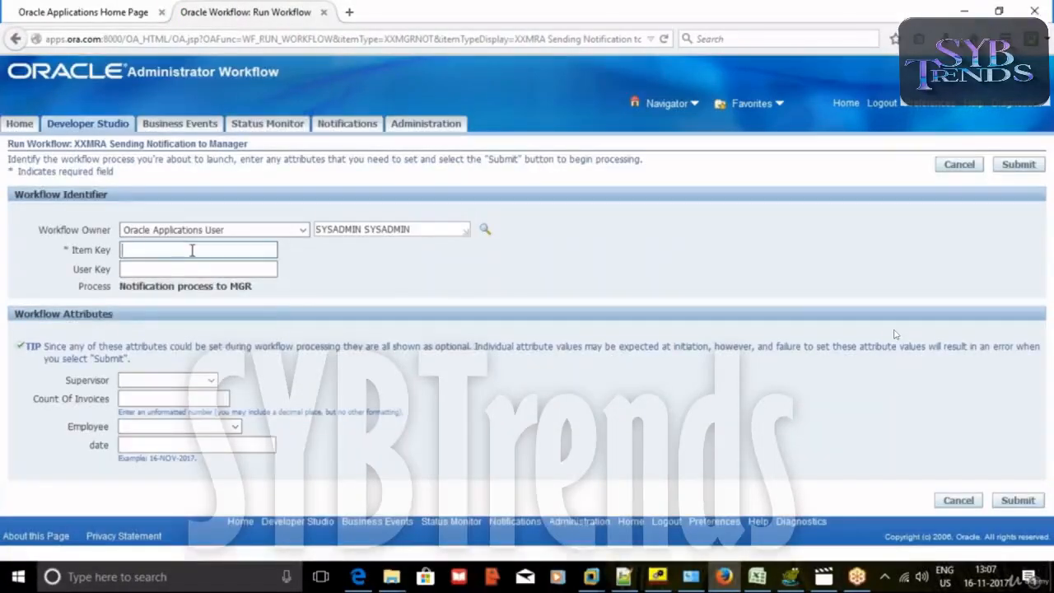
left_click(196, 269)
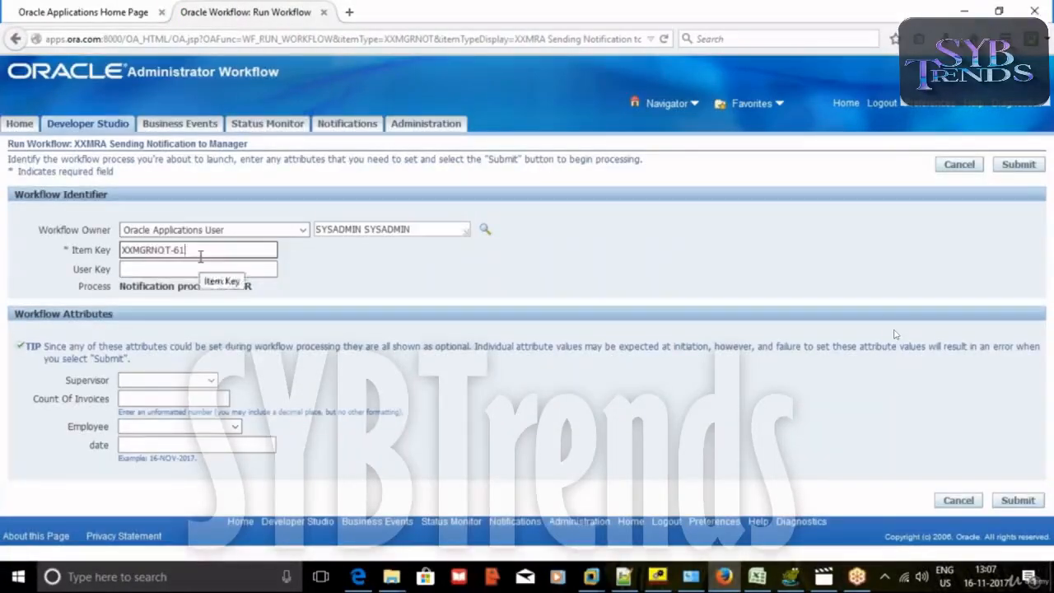
key("BackSpace")
key("BackSpace")
key("Up")
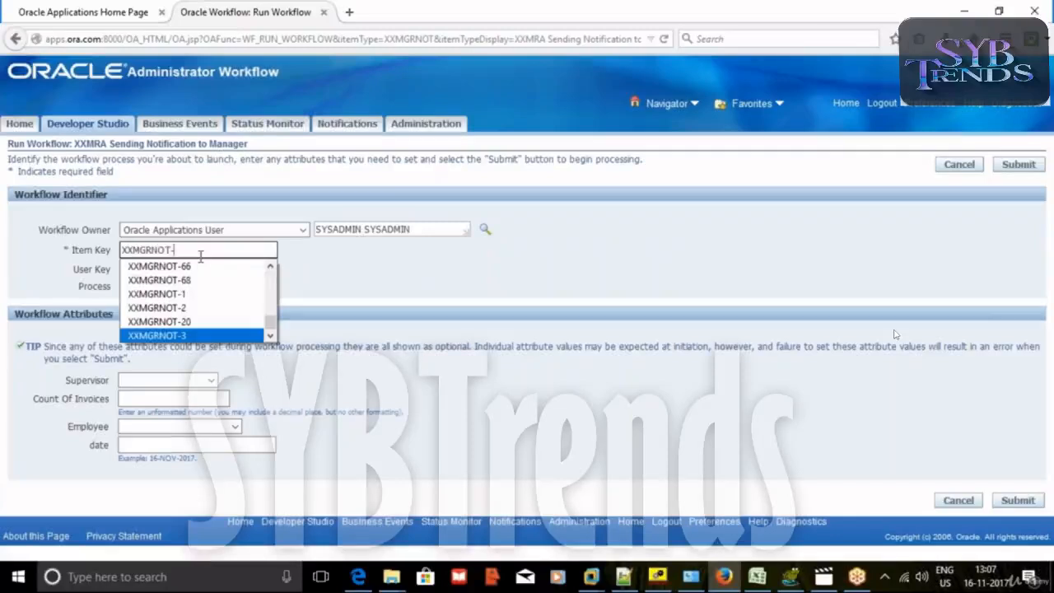
type("92")
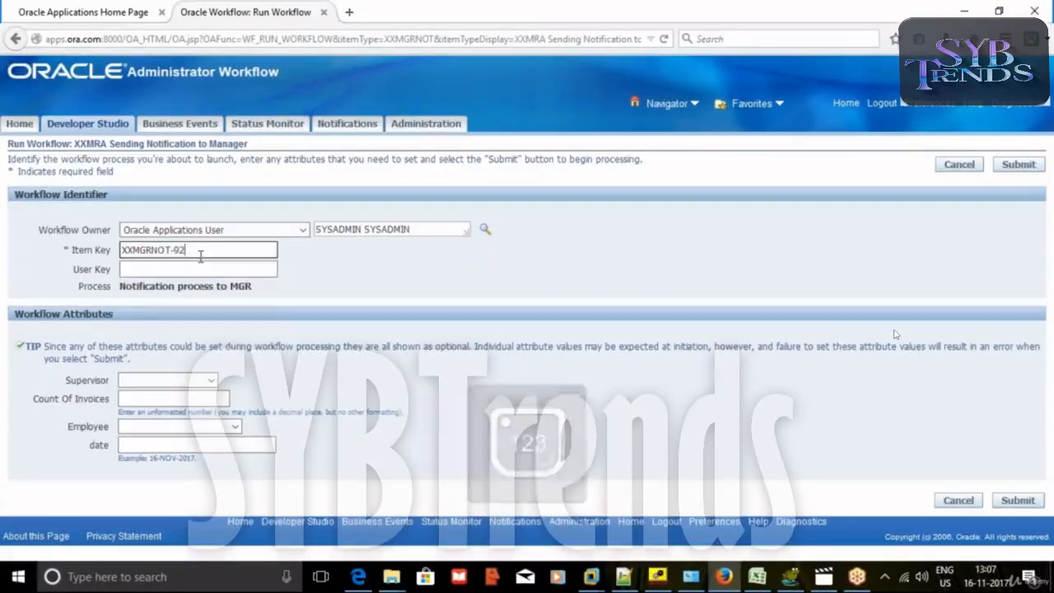
left_click_drag(198, 249, 36, 244)
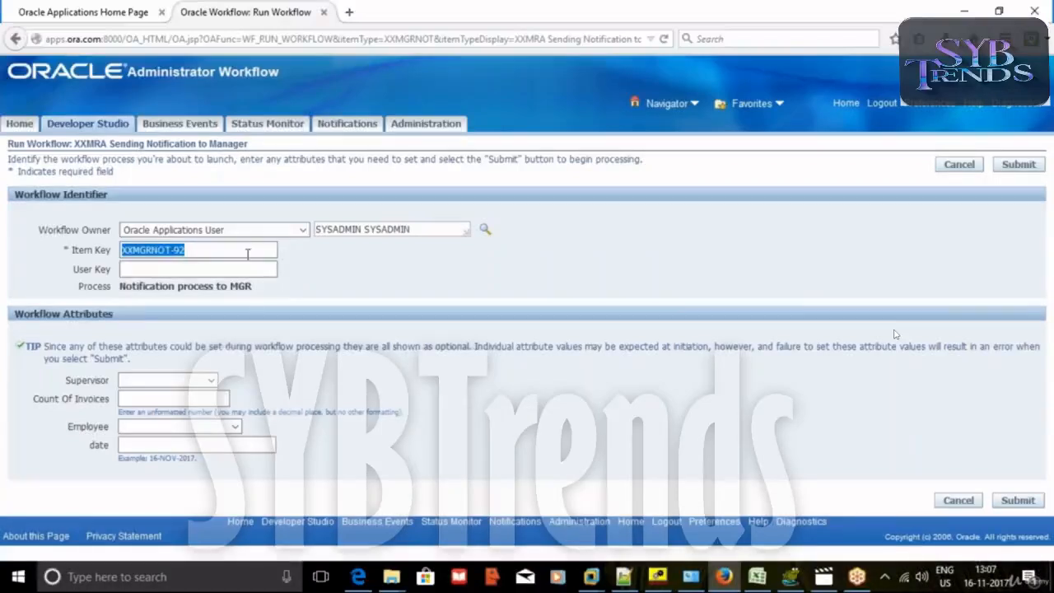
key("ctrl+c")
left_click(198, 270)
key("ctrl+v")
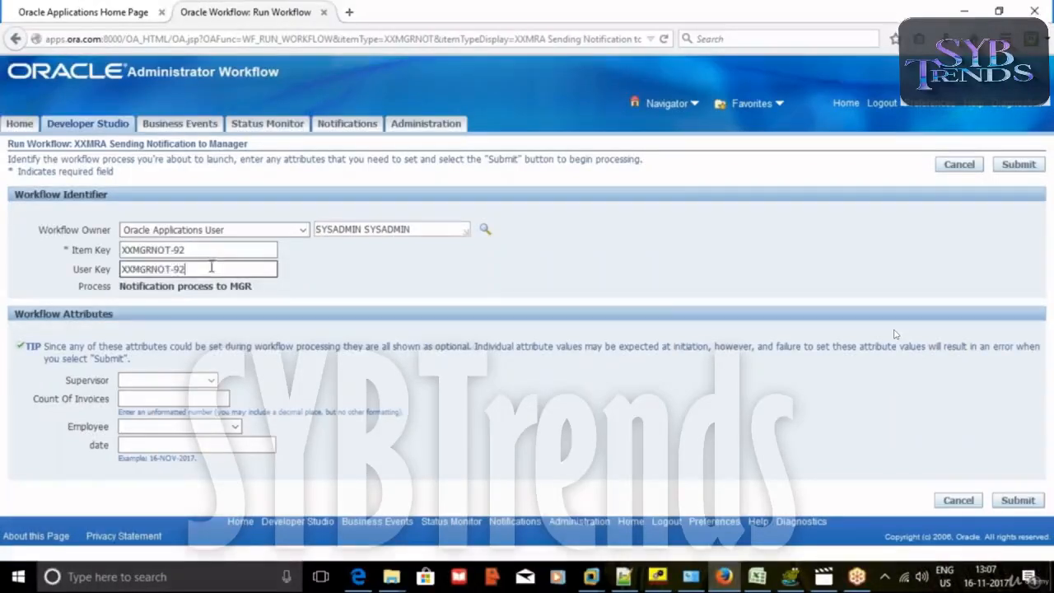
Choose the supervisor, set Count Of Invoices 1 and date 16-NOV-2017, then submit.
left_click(151, 383)
left_click(150, 402)
left_click(148, 400)
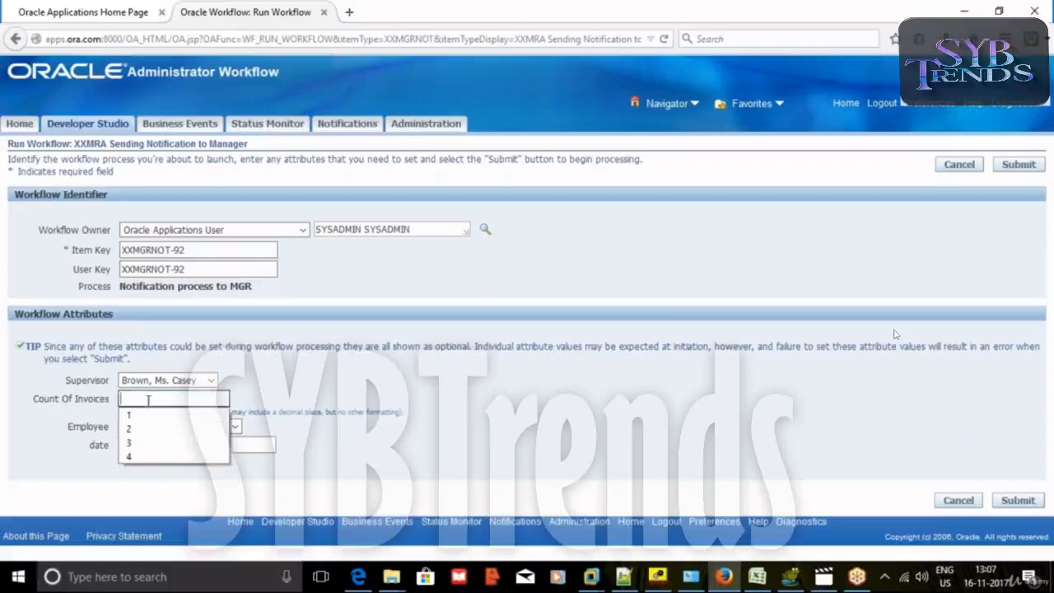
left_click(136, 420)
left_click(137, 426)
left_click(138, 426)
left_click(184, 445)
left_click(184, 445)
left_click(173, 465)
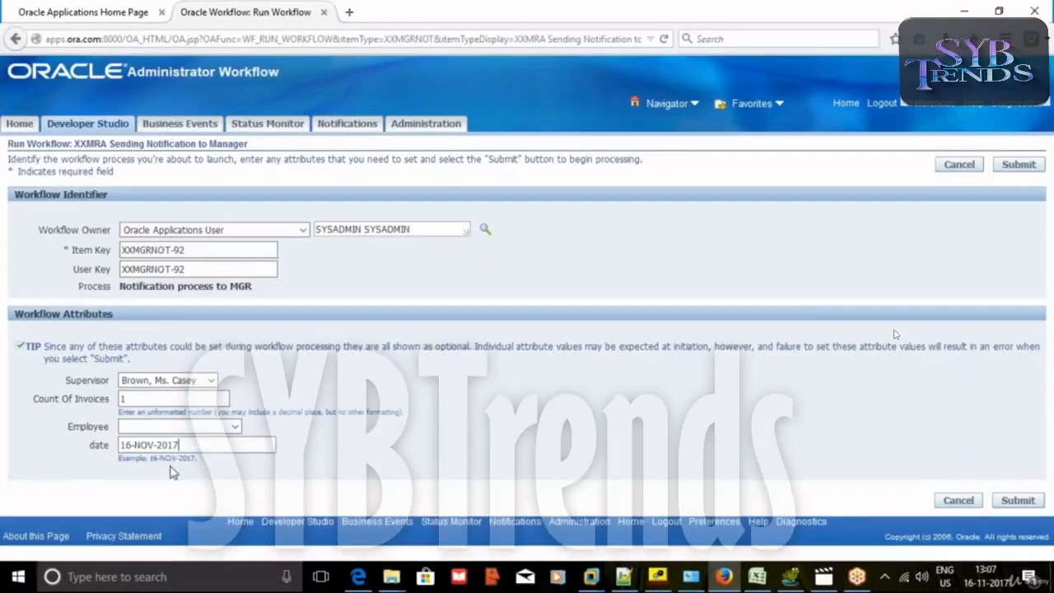
left_click(1019, 501)
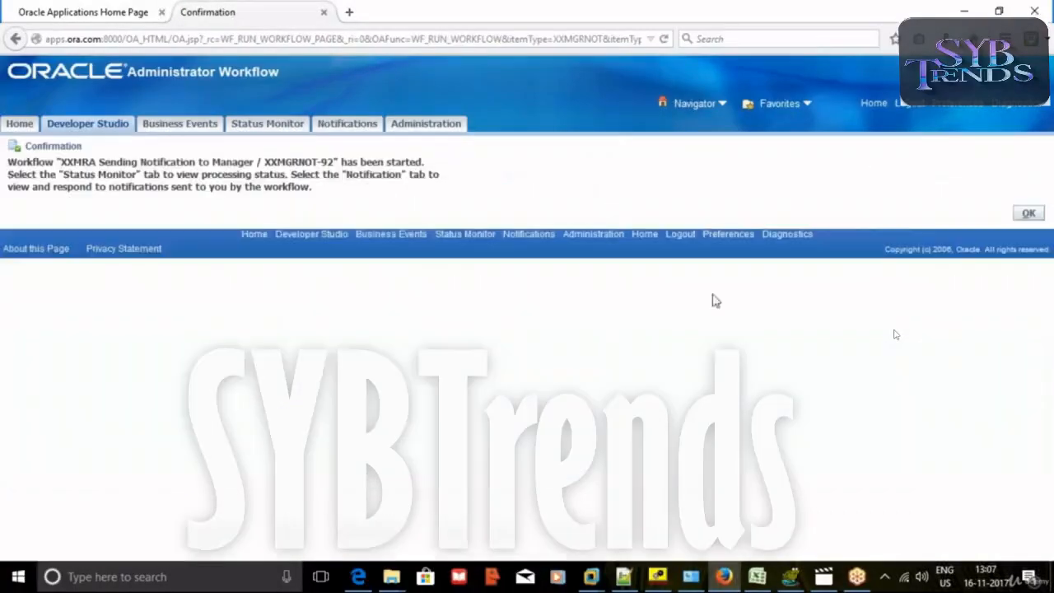
Dismiss the confirmation, close the admin tab, and log in as the supervisor.
left_click(1018, 214)
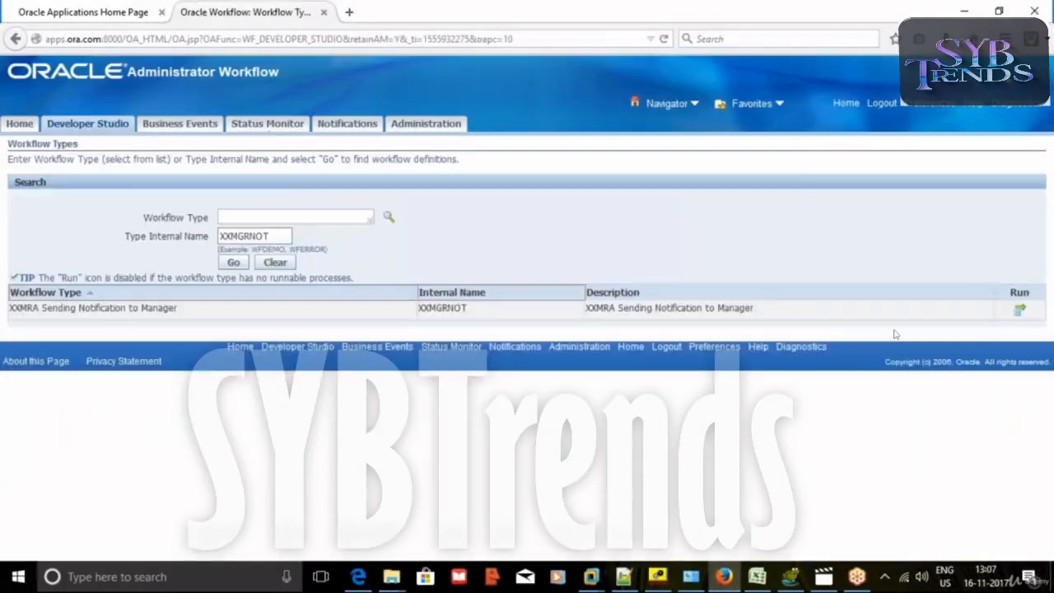
left_click(323, 11)
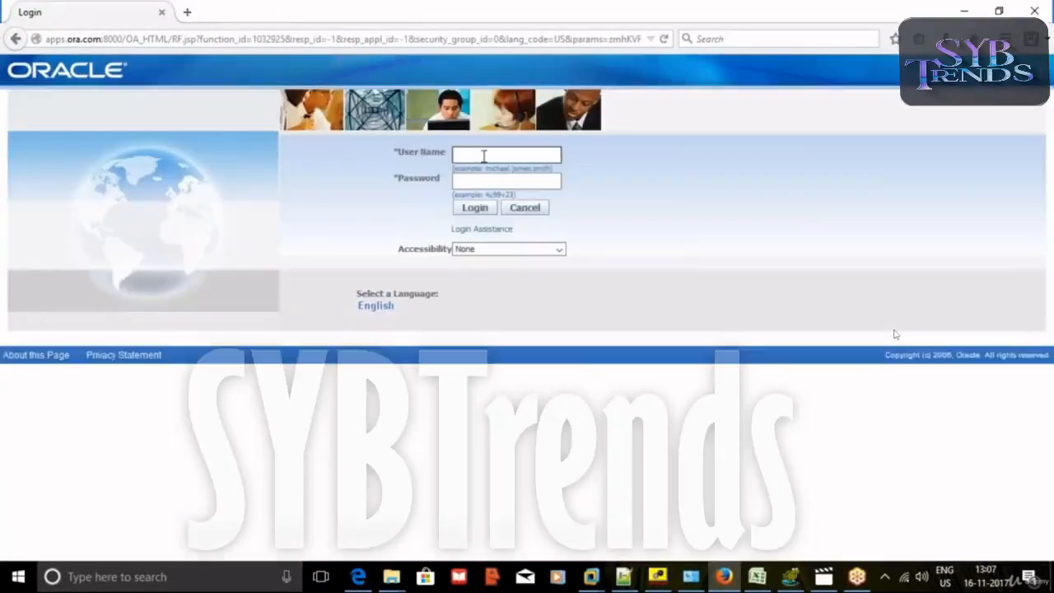
left_click(485, 156)
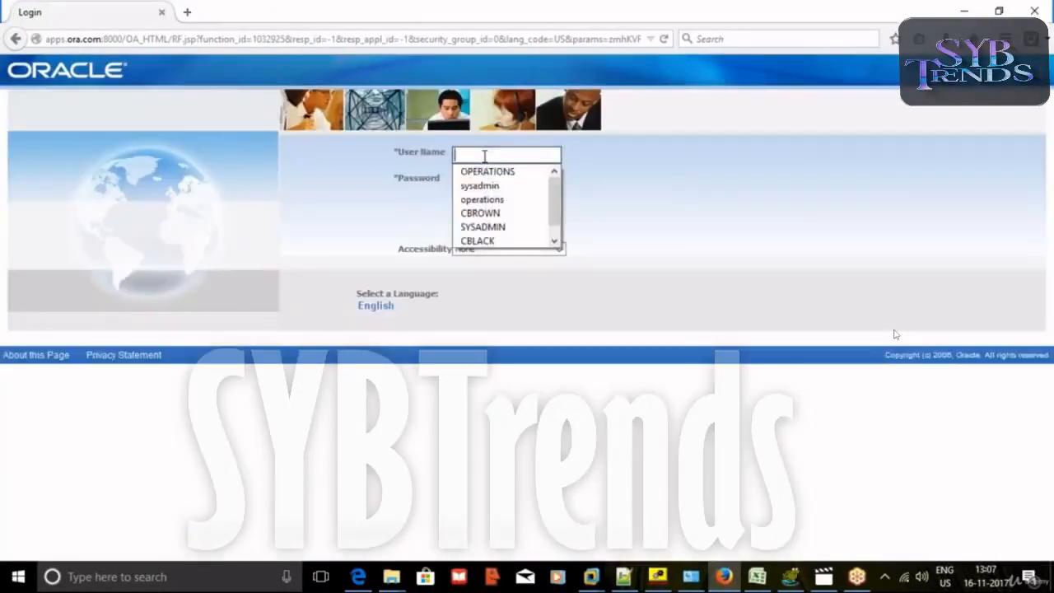
left_click(494, 214)
left_click(475, 205)
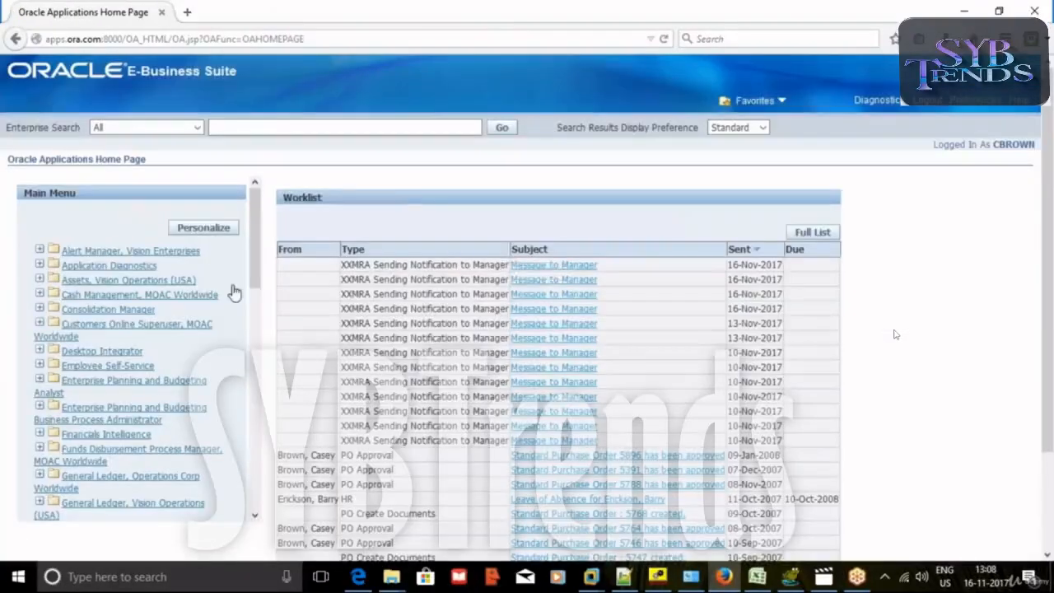
In the newest Message to Manager notification, choose the third employee, then return to Workflow Builder.
left_click(554, 277)
scroll(553, 299, "down", 1)
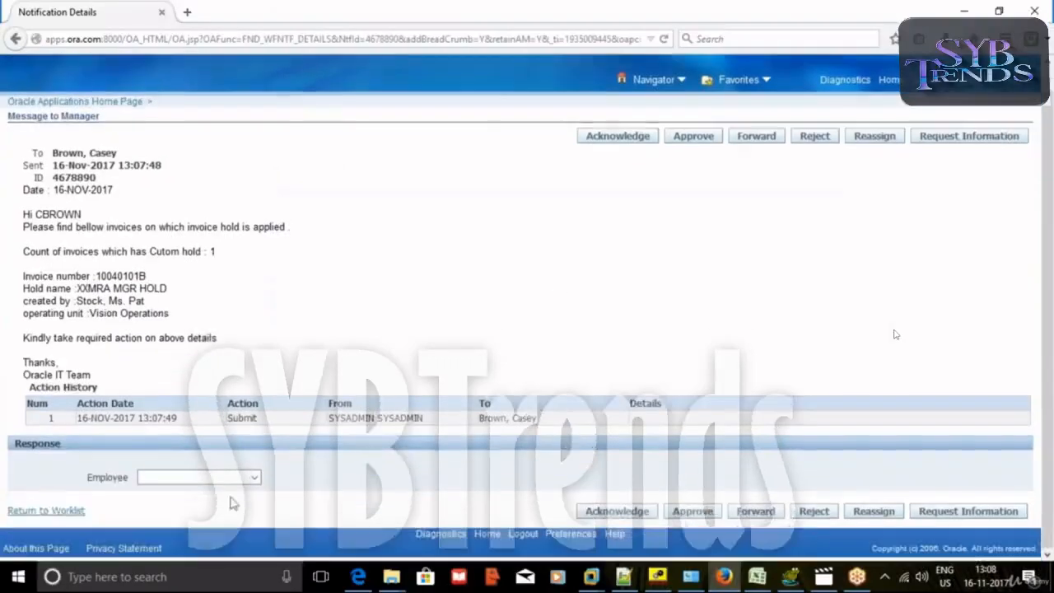
left_click(251, 478)
left_click(252, 479)
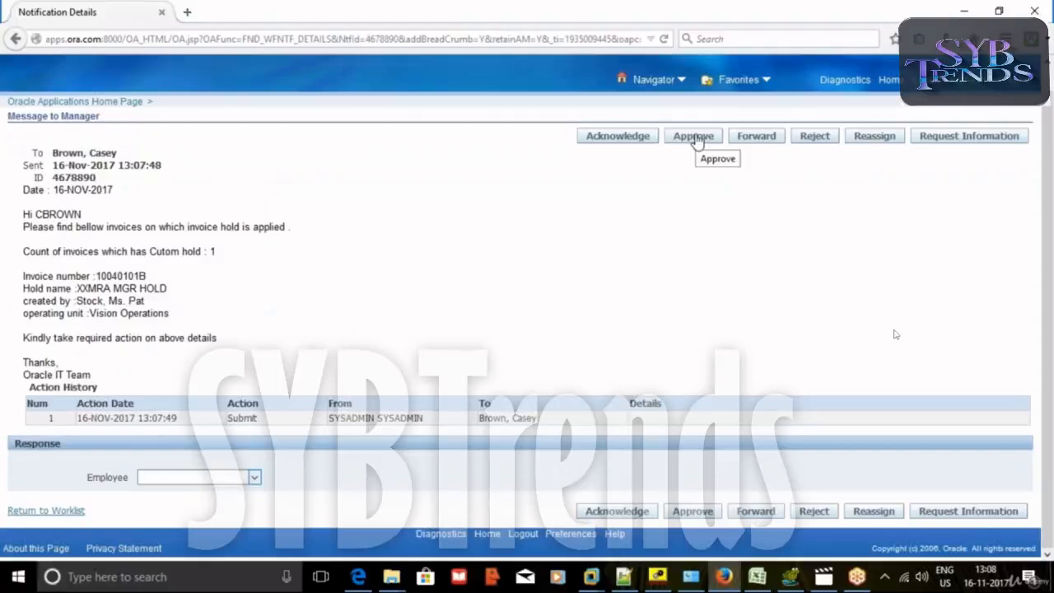
left_click(256, 477)
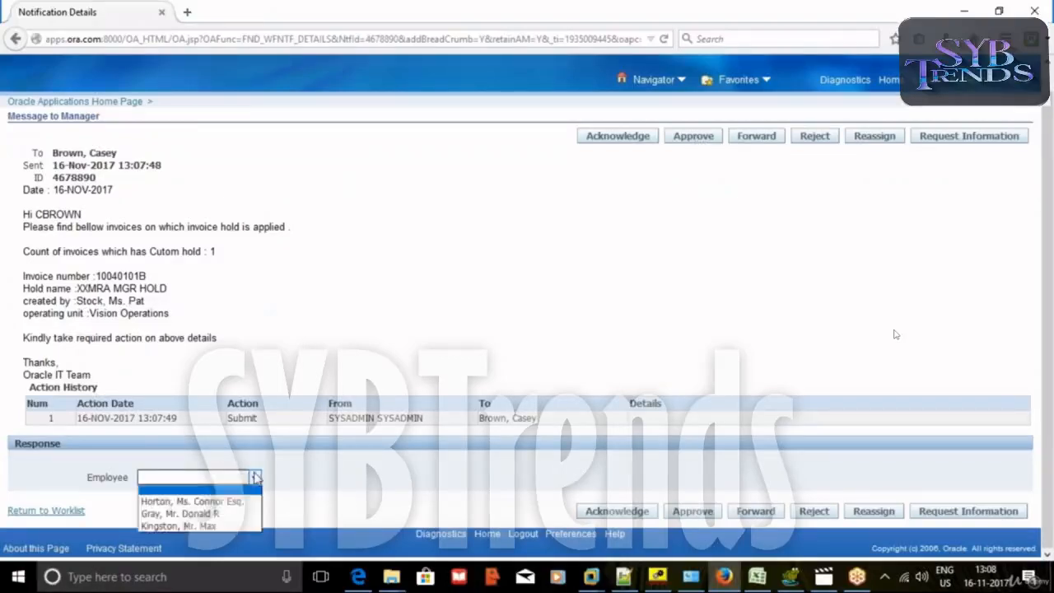
left_click(230, 502)
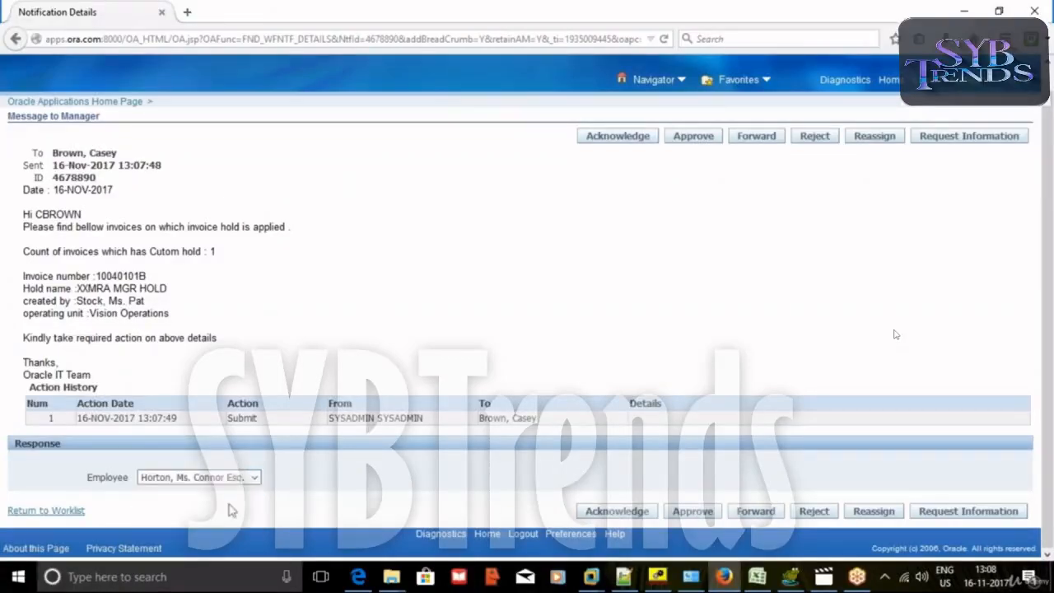
left_click(254, 479)
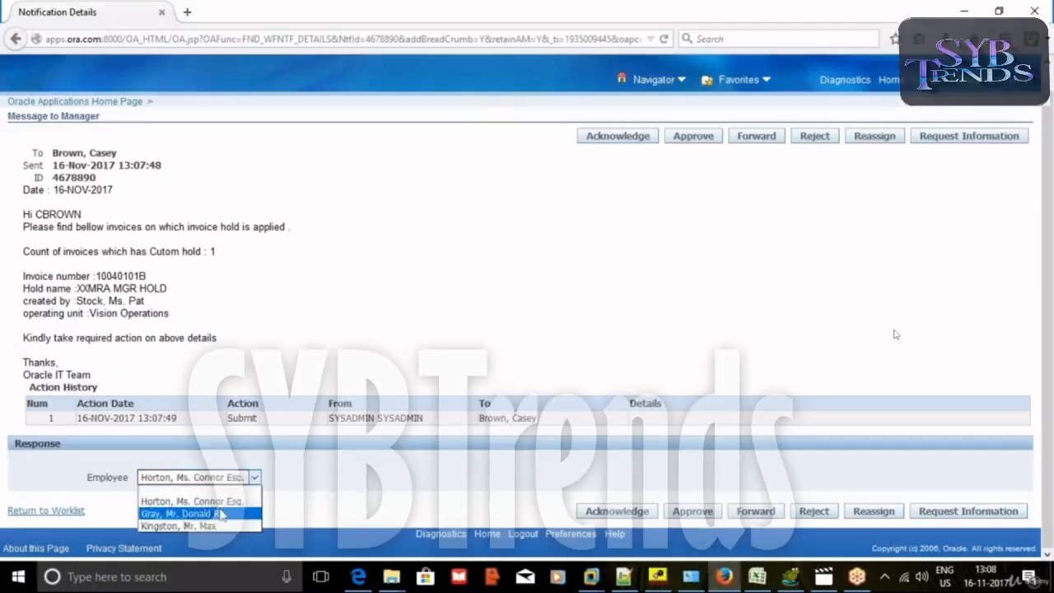
left_click(219, 527)
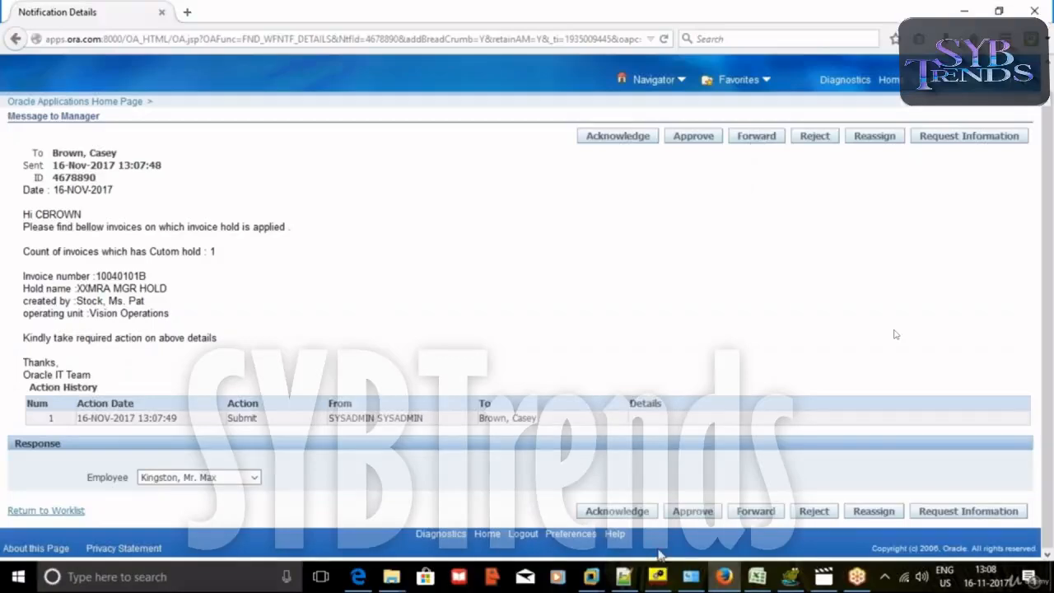
left_click(657, 576)
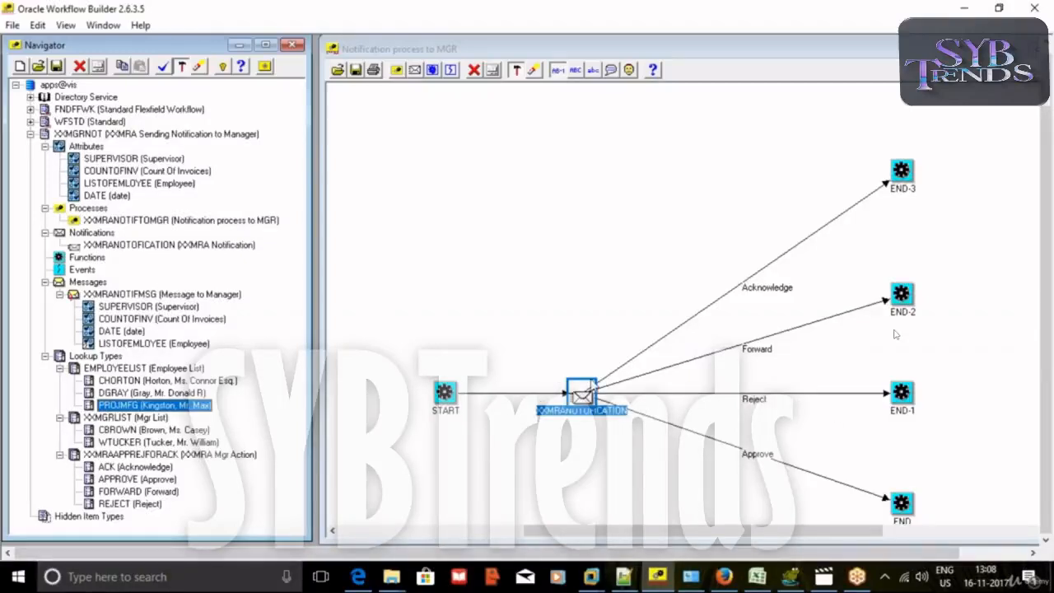
left_click(749, 453)
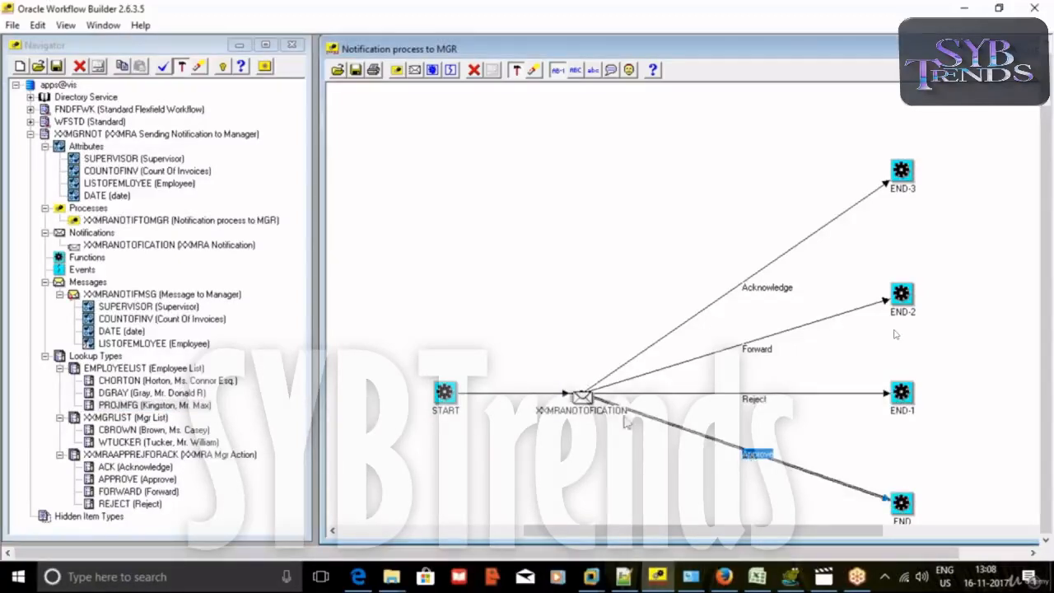
left_click(579, 399)
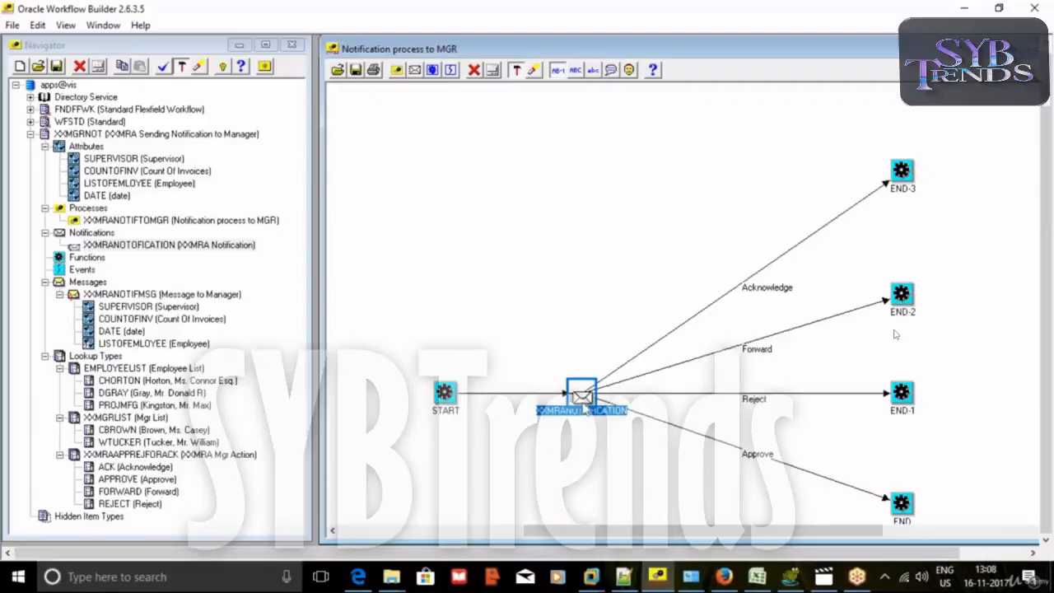
mouse_move(577, 396)
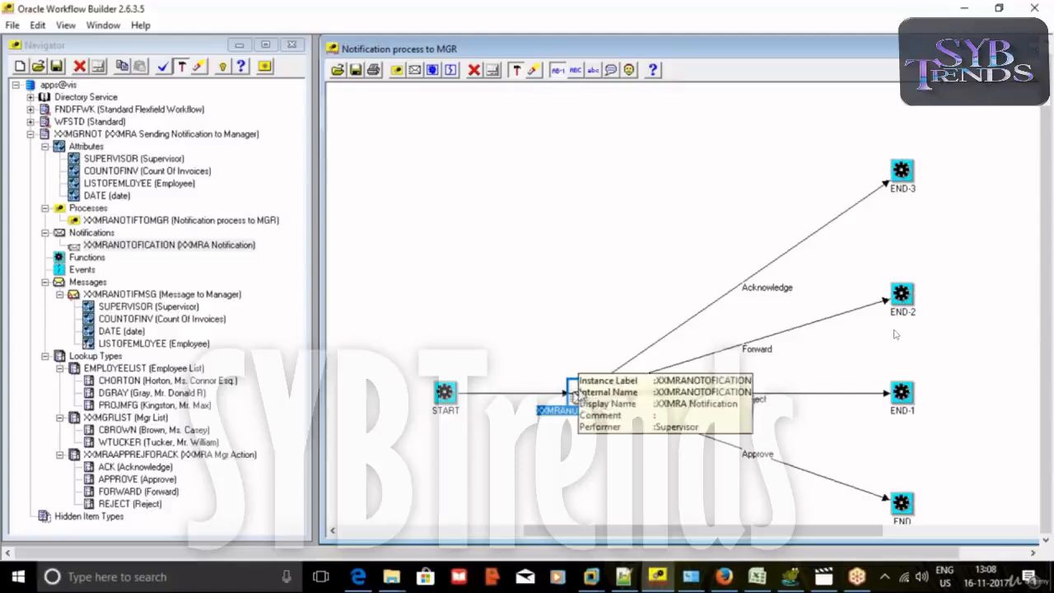
left_click(758, 348)
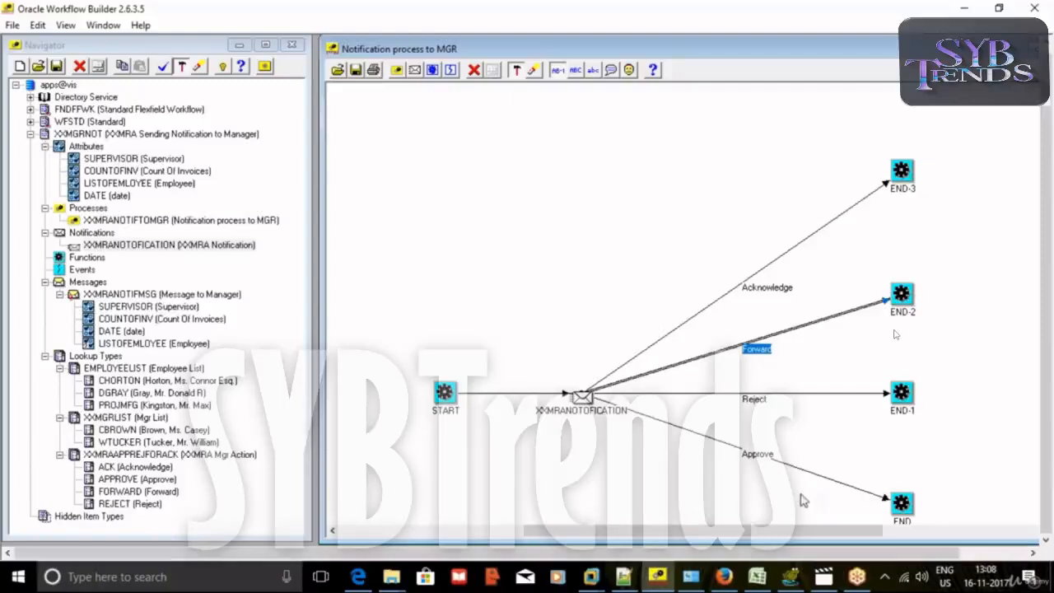
left_click(725, 577)
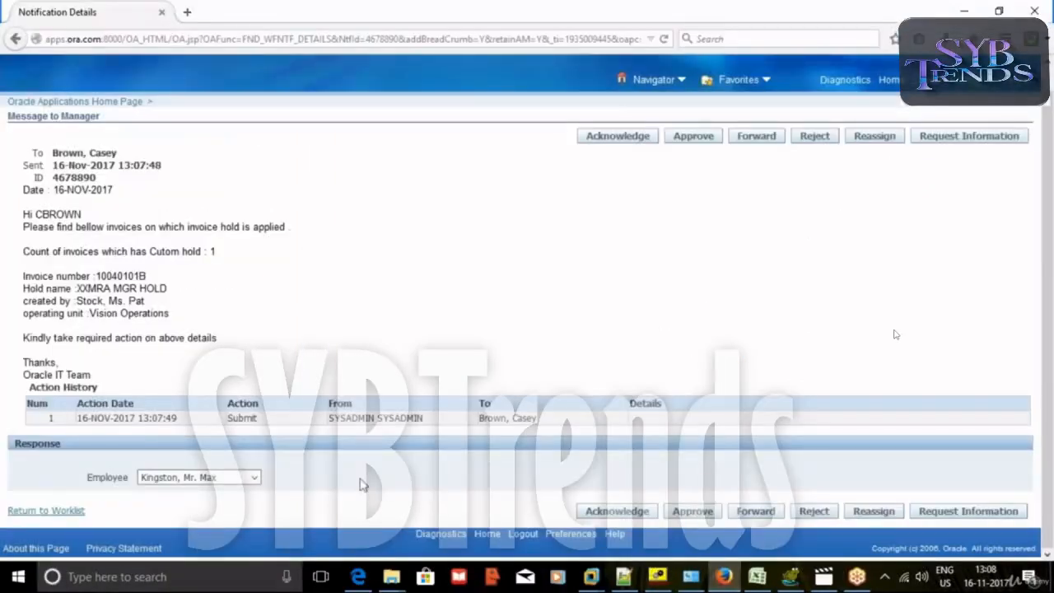
left_click(656, 574)
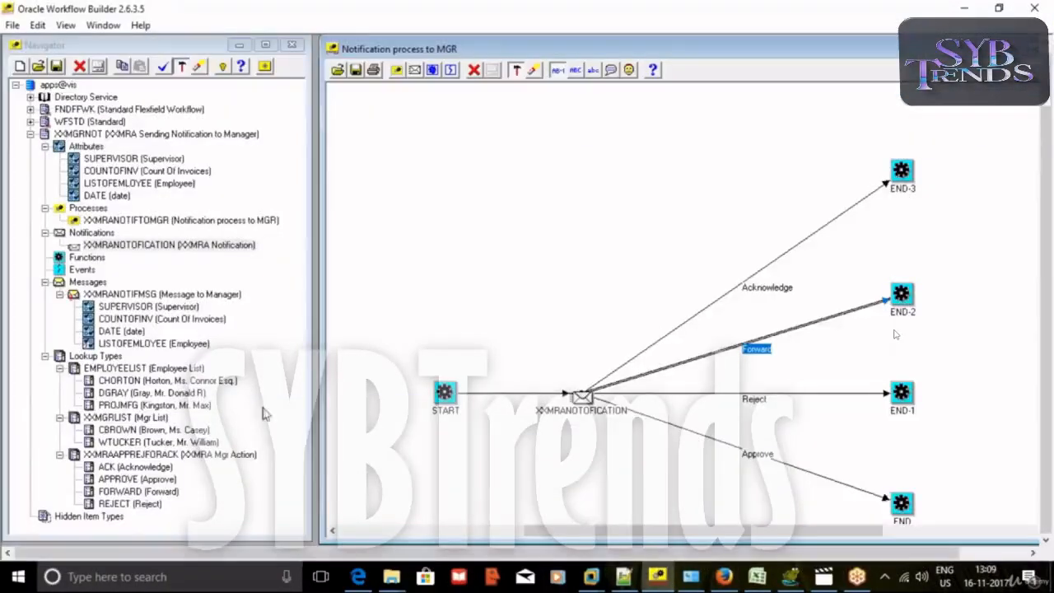
left_click(189, 45)
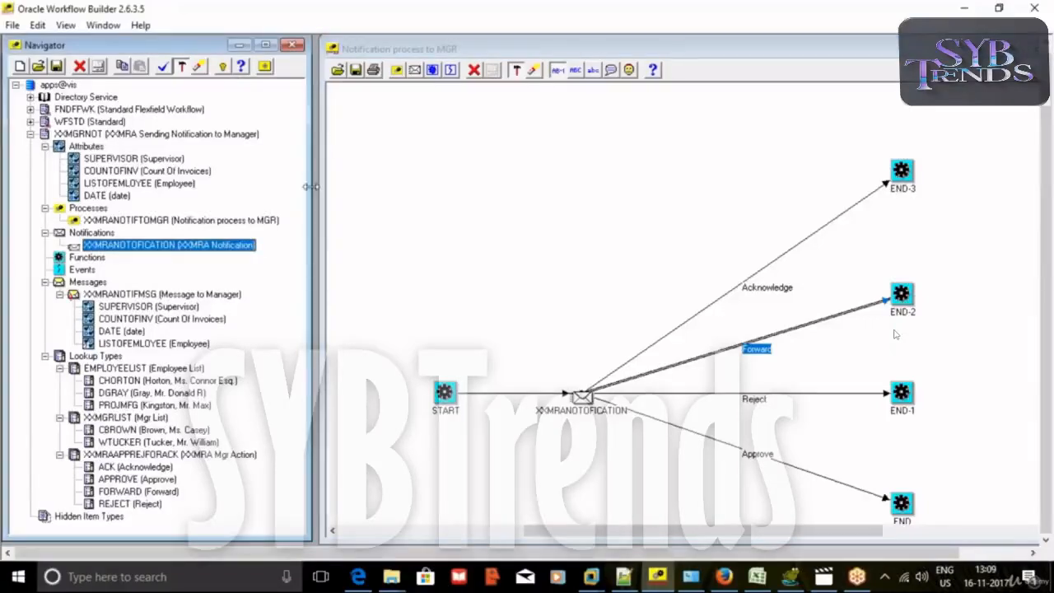
Collapse the EMPLOYEELIST, XXMGRLIST and XXMRAAPPREJFORACK lookup types.
left_click(60, 368)
left_click(60, 381)
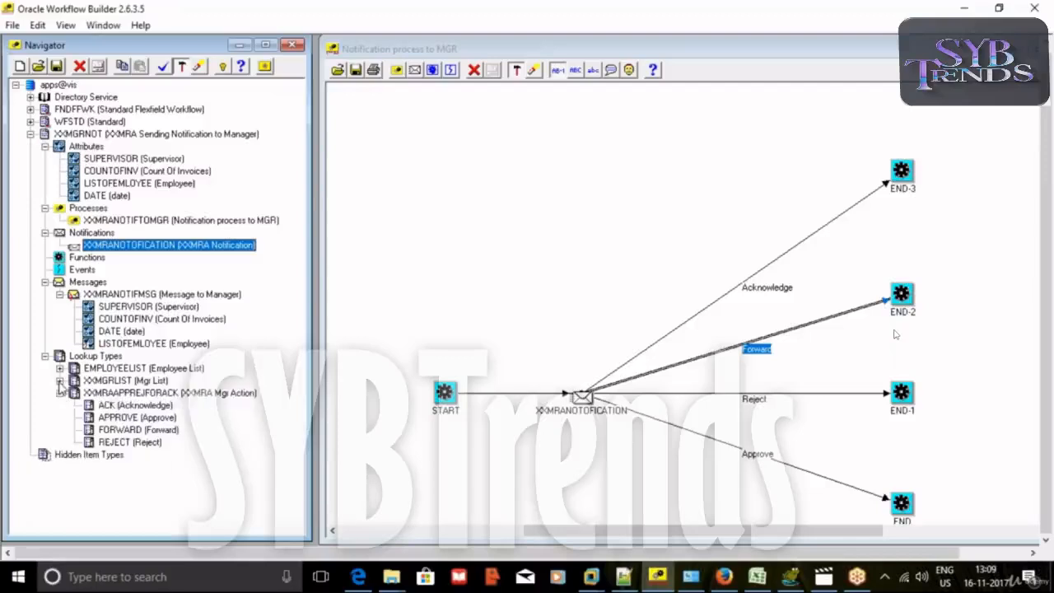
left_click(59, 393)
Create the MGR lookup type with display name Manager and start a lookup code for it.
right_click(79, 356)
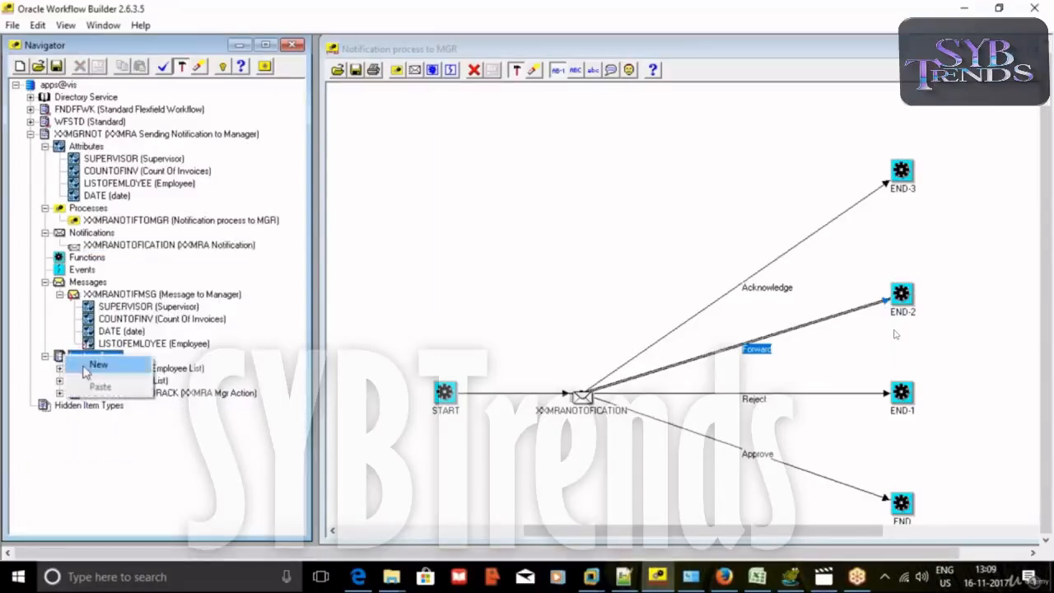
left_click(93, 365)
left_click_drag(200, 58, 404, 110)
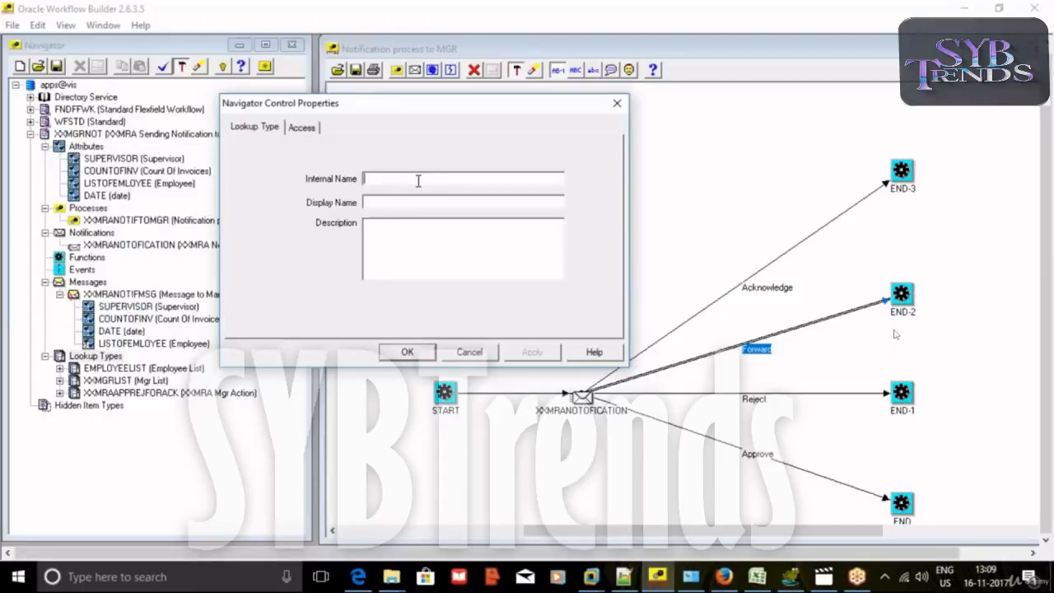
type("M")
type("Mange")
left_click(382, 201)
type("anager")
left_click(388, 238)
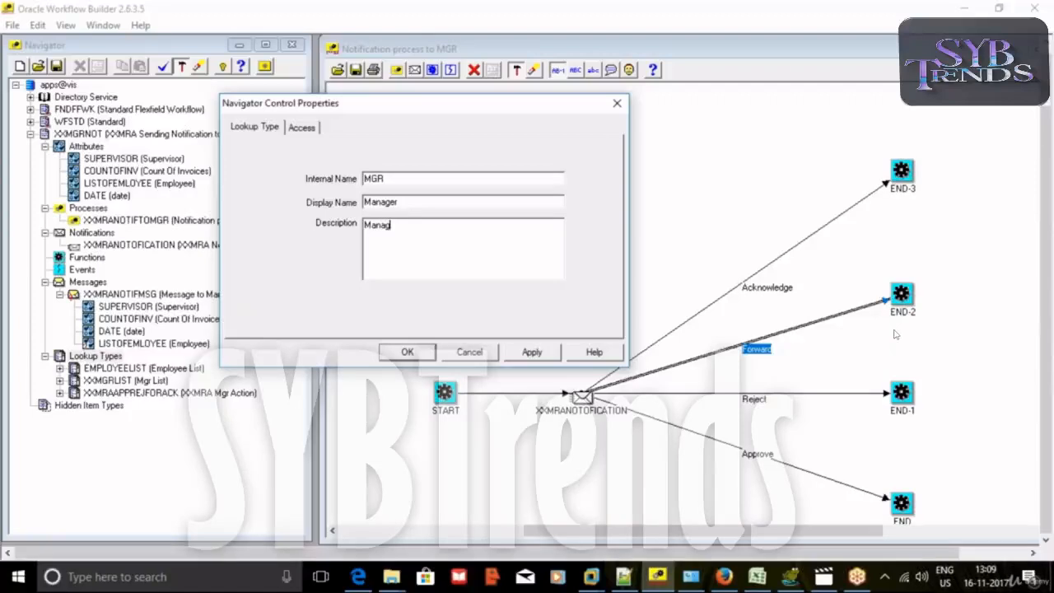
left_click(526, 354)
left_click(424, 356)
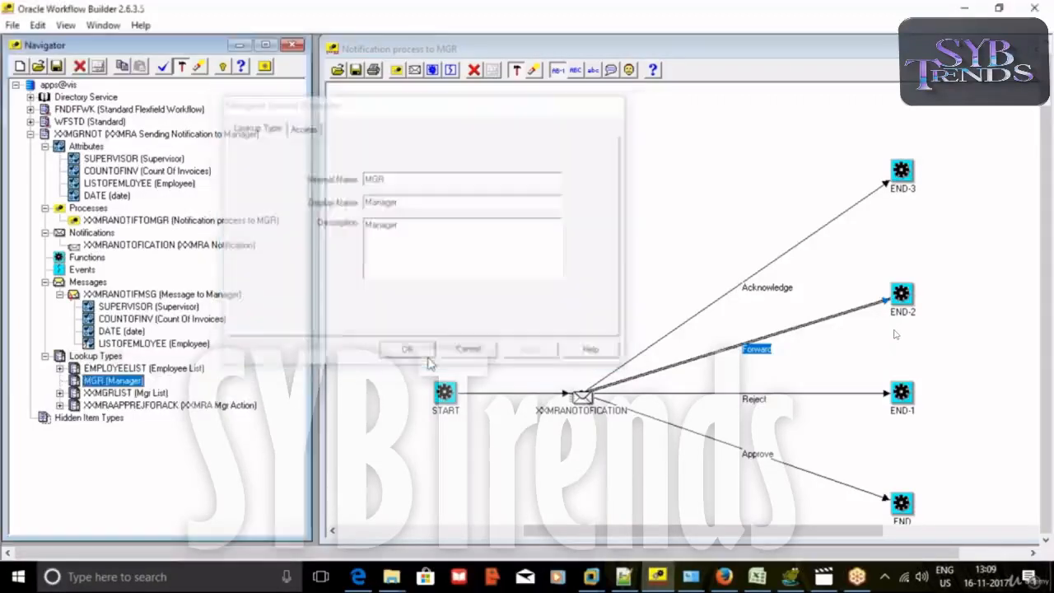
right_click(76, 380)
left_click(99, 409)
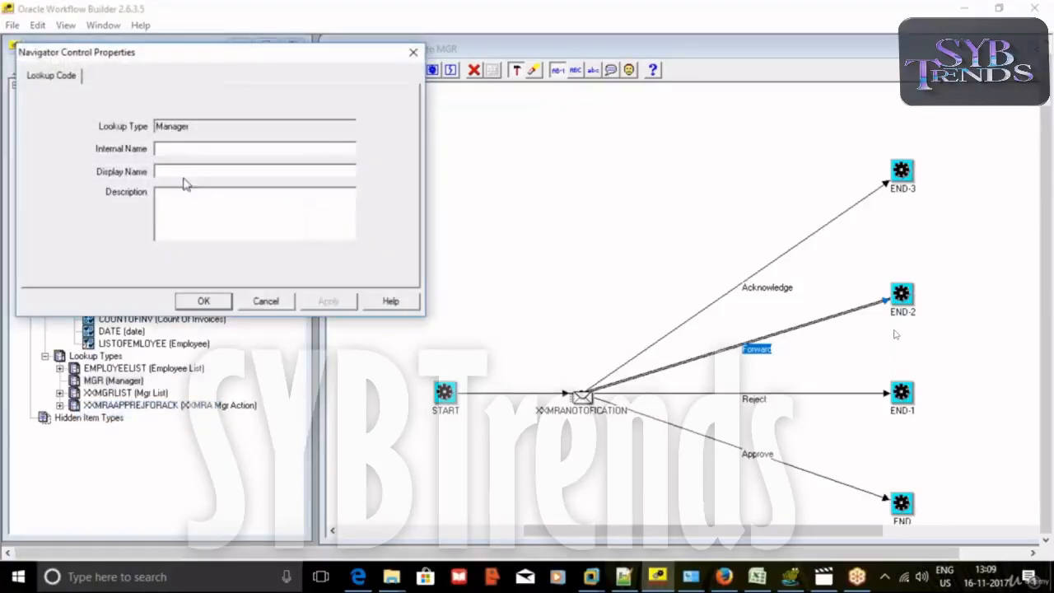
Bring Toad for Oracle forward and review the employee and supervisor queries.
left_click(791, 578)
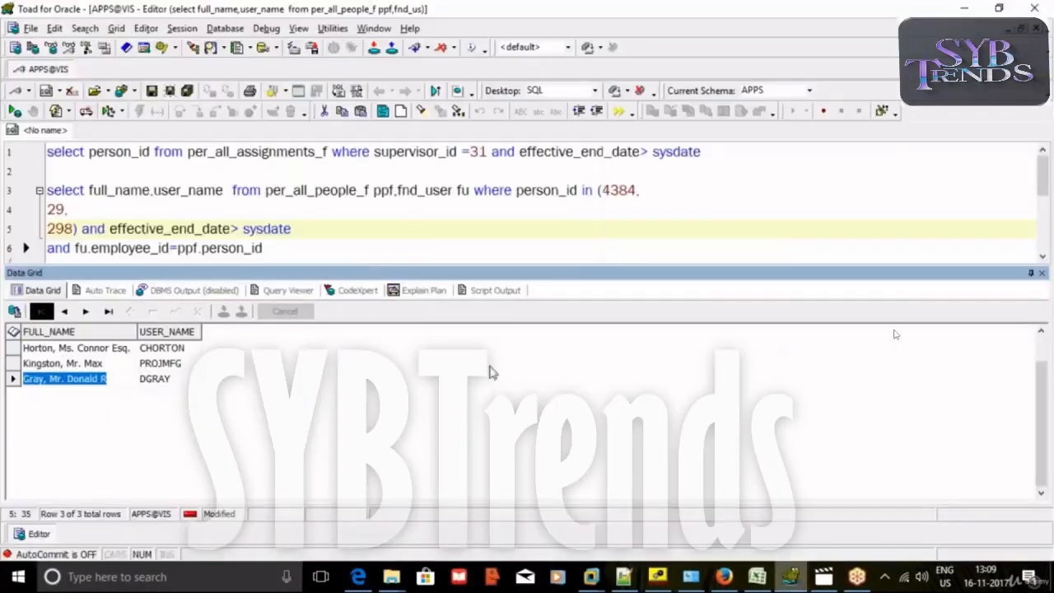
left_click(354, 228)
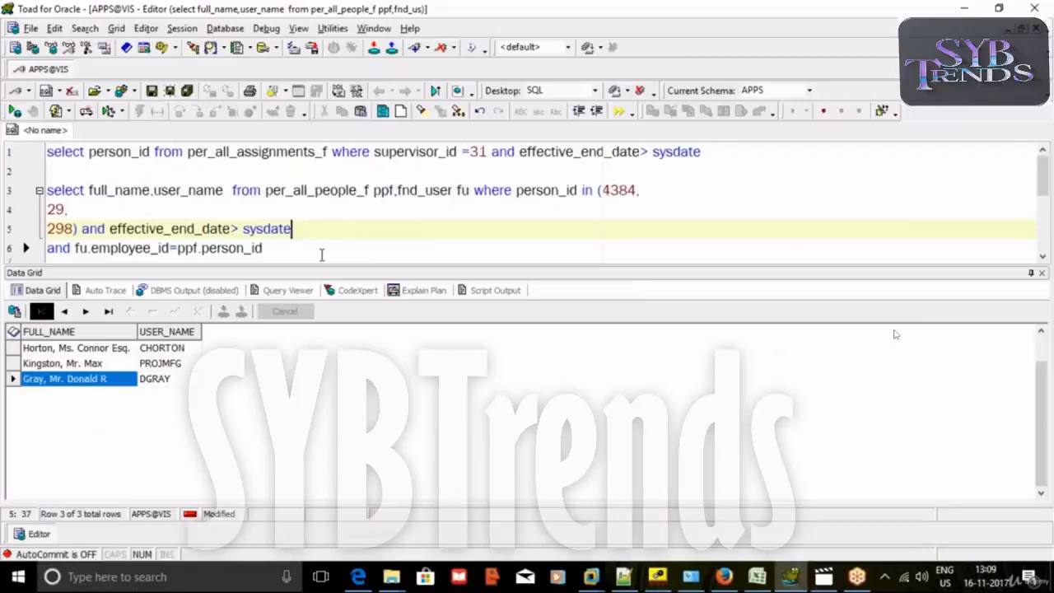
left_click(410, 153)
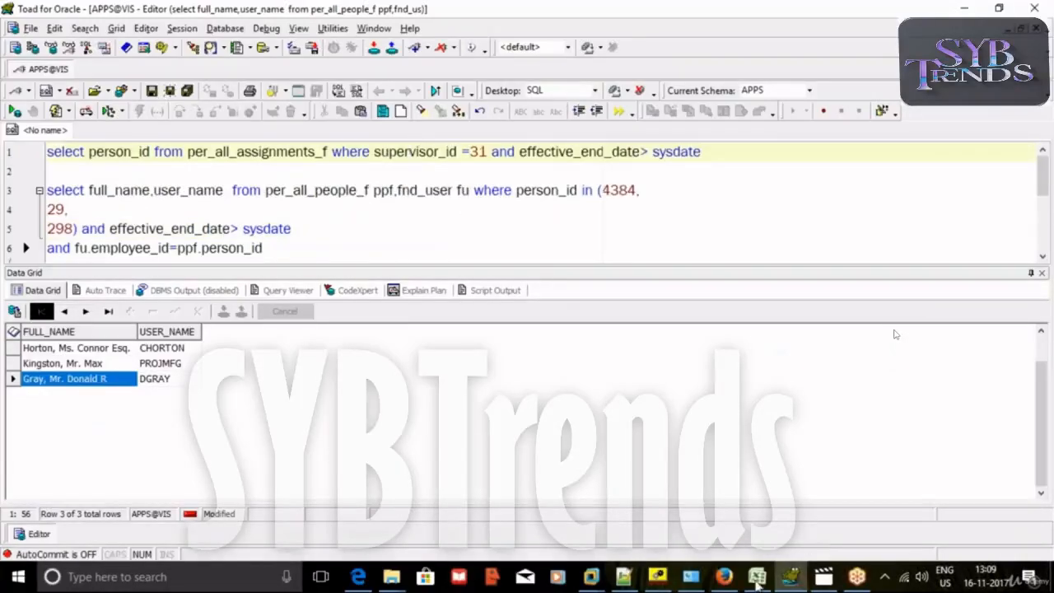
Back in Workflow Builder, clear the misspelt MANGER internal name and close the lookup code form unsaved.
left_click(657, 577)
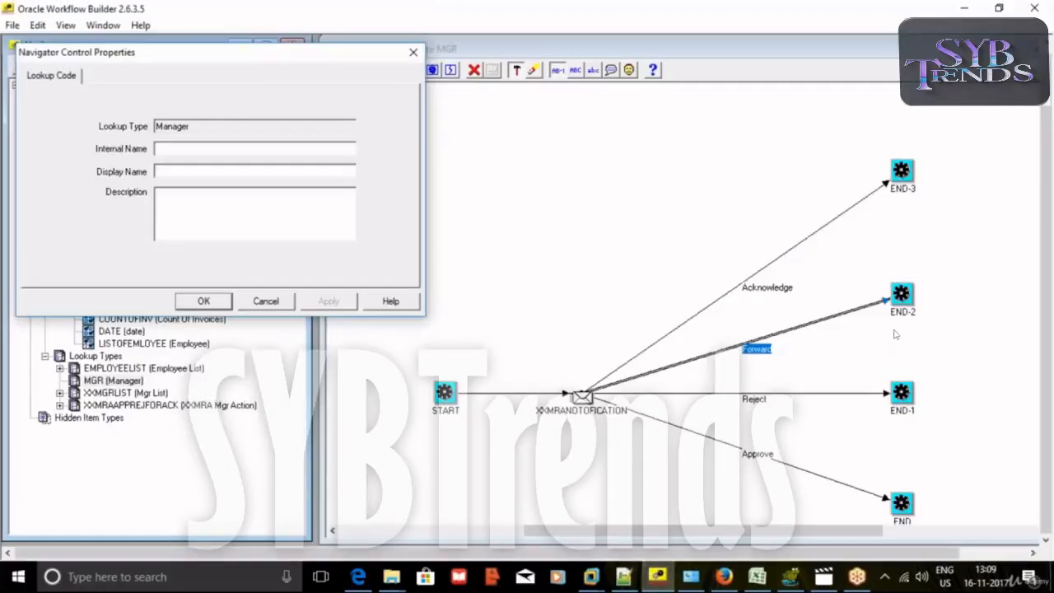
left_click(248, 151)
left_click_drag(263, 54, 493, 82)
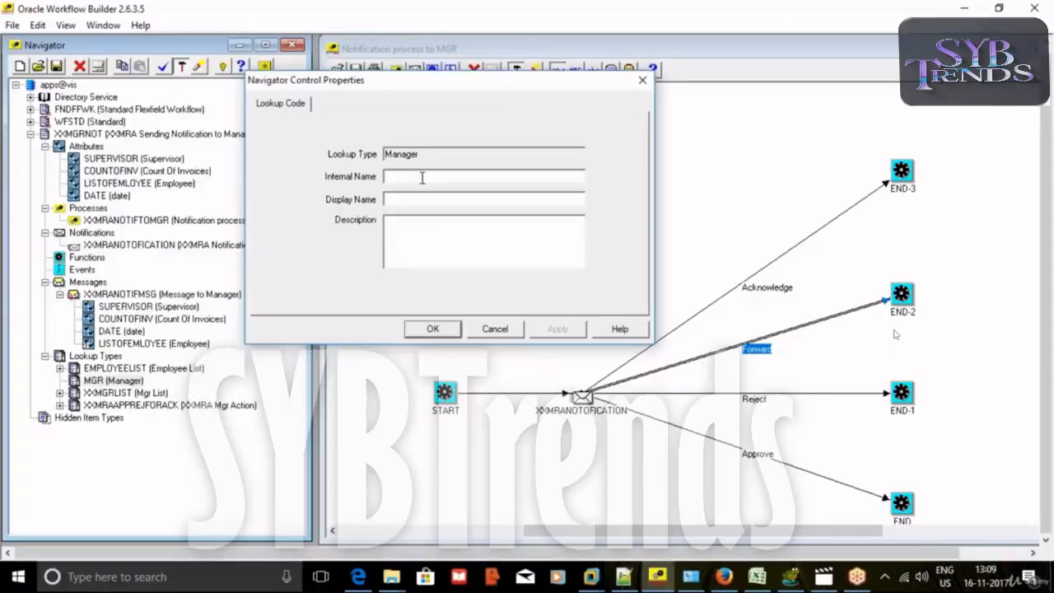
type("M")
left_click_drag(430, 175, 379, 177)
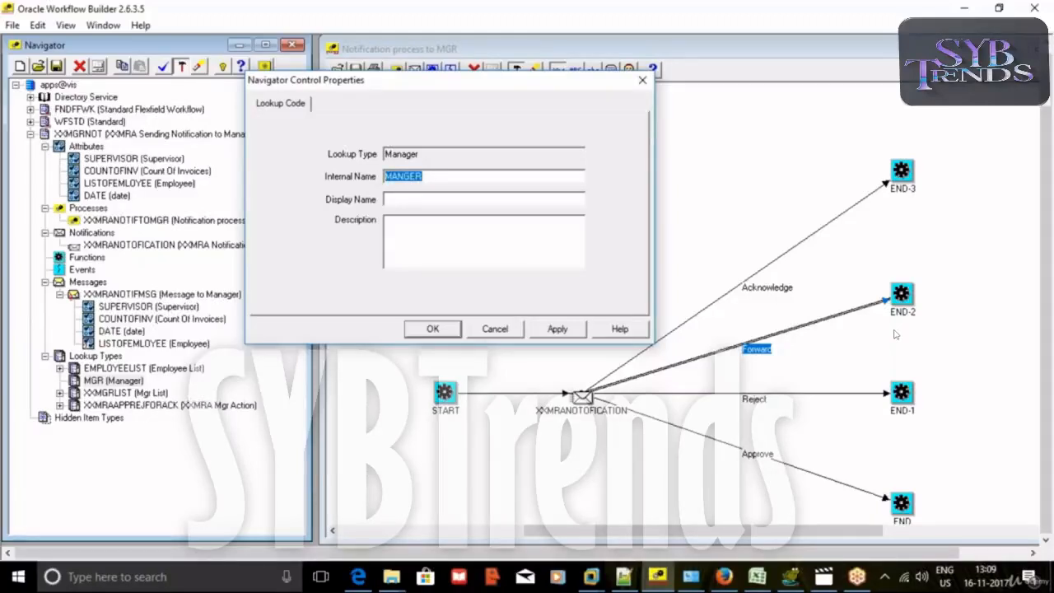
key("BackSpace")
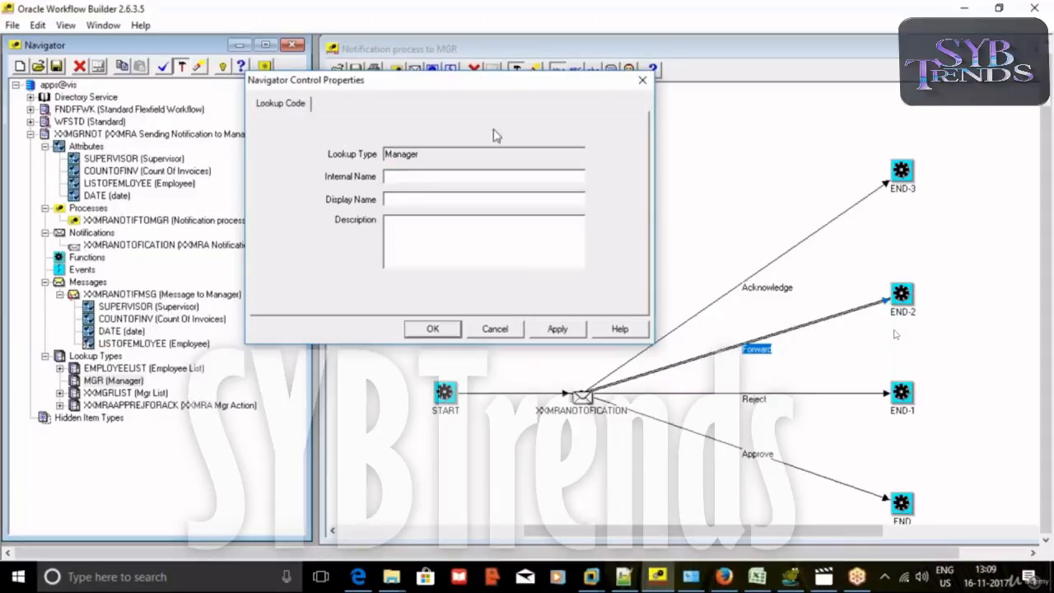
left_click(639, 81)
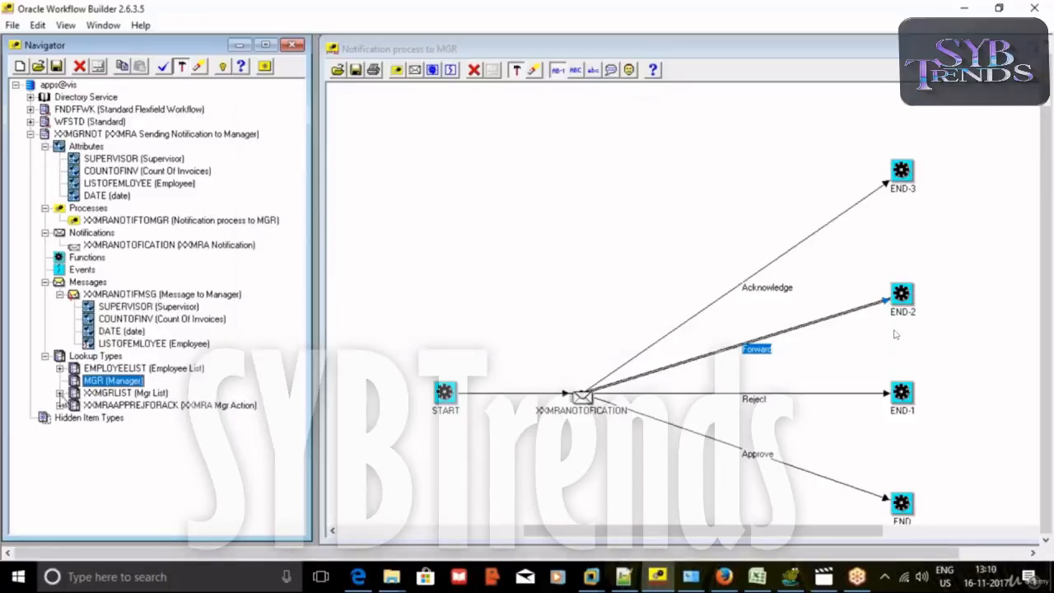
Inspect the second XXMGRLIST manager code and the MGR (Manager) lookup type properties.
left_click(59, 392)
left_click(109, 419)
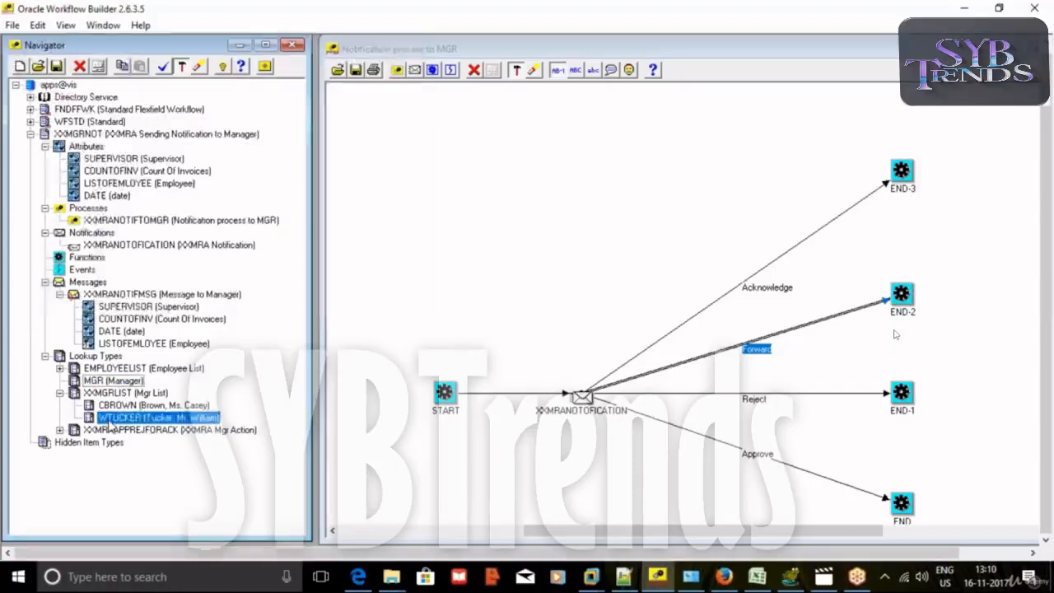
double_click(109, 419)
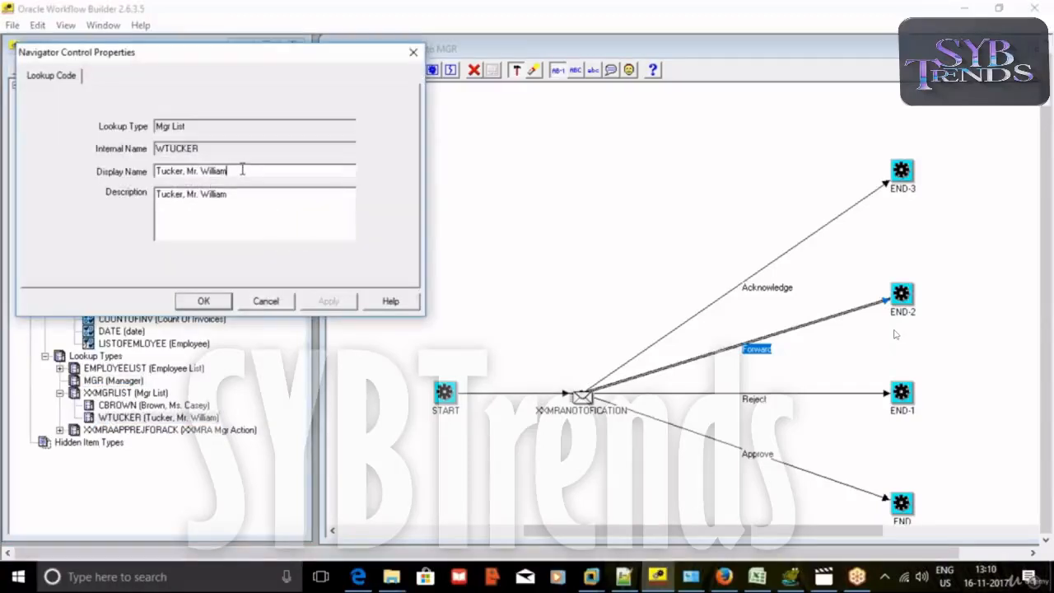
double_click(216, 147)
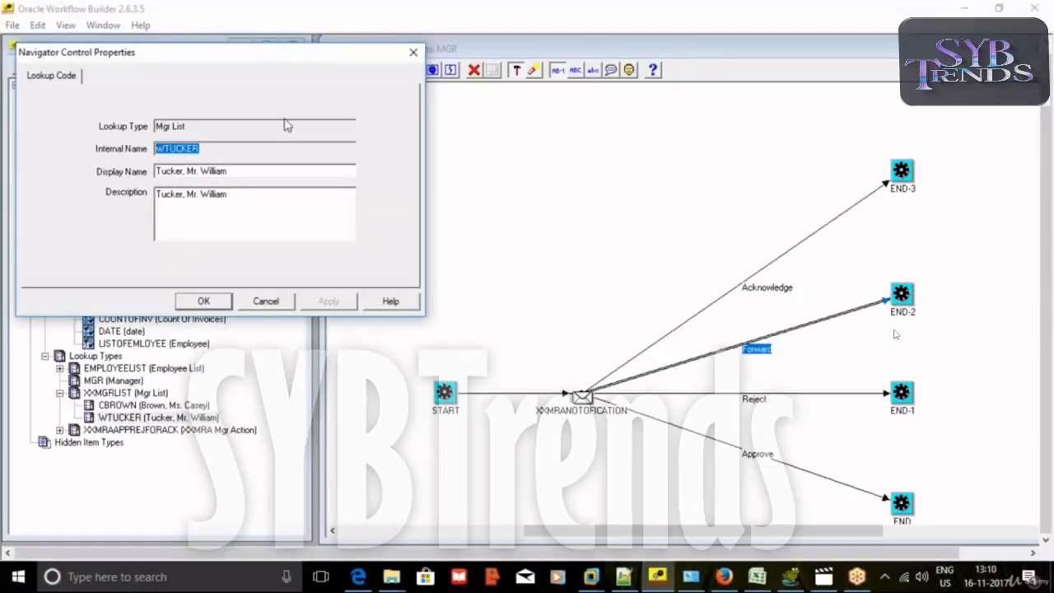
left_click(413, 52)
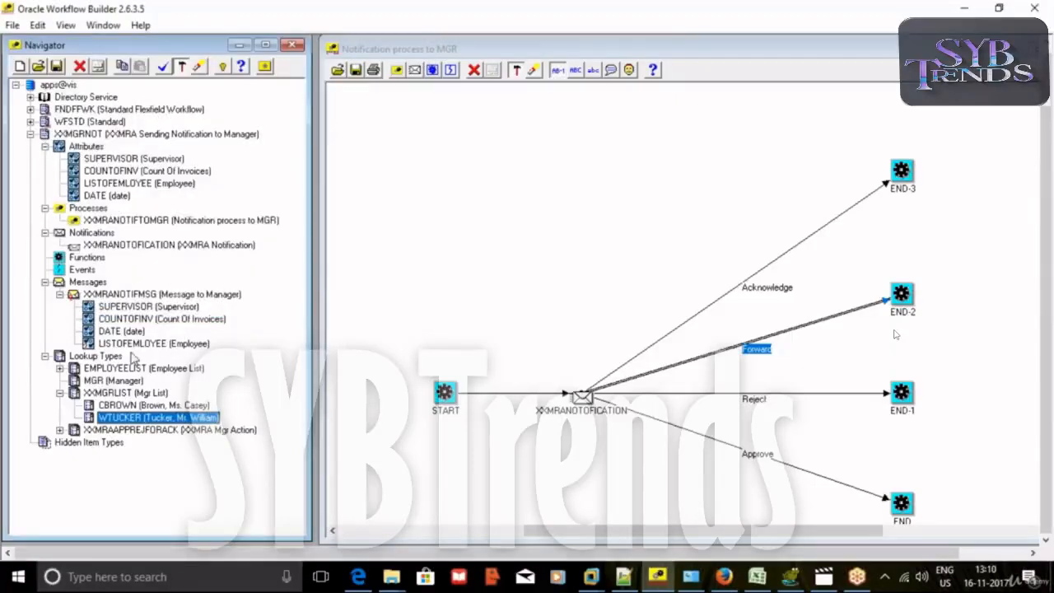
double_click(103, 381)
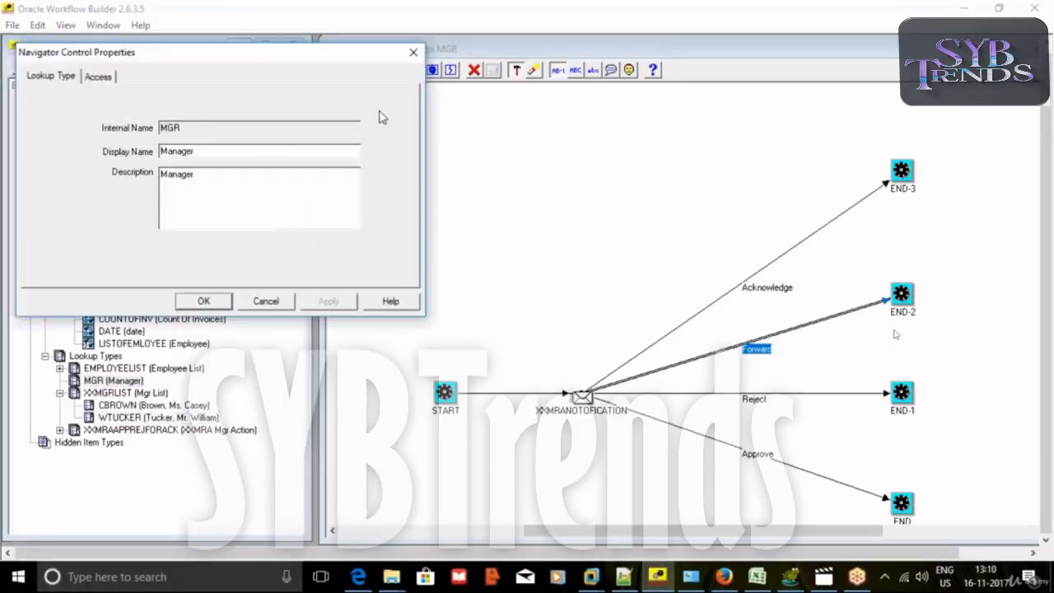
left_click(413, 52)
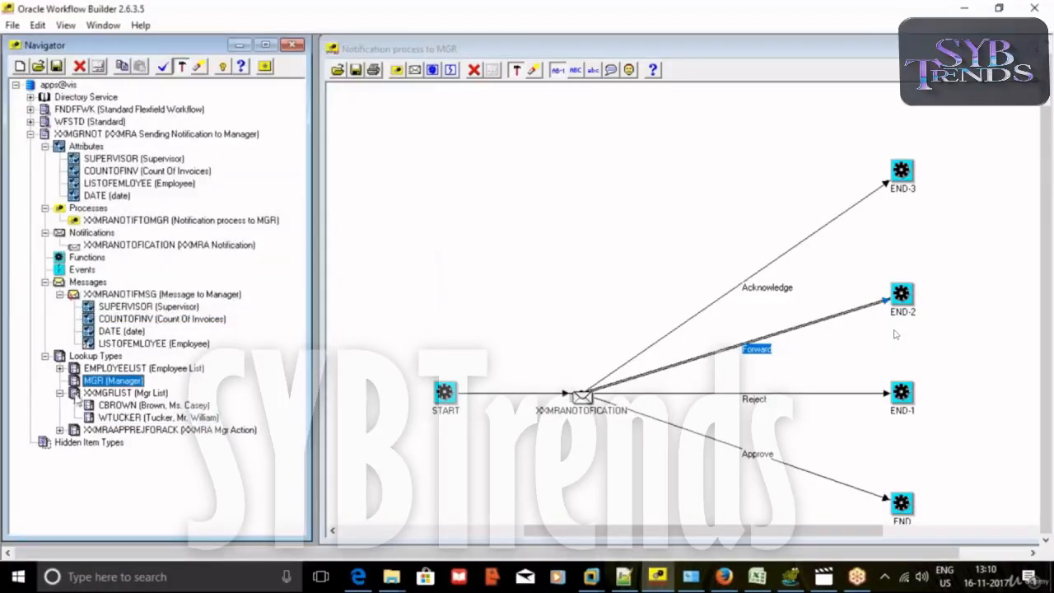
Add a lookup code for the employee under Manager, using their name as display name and description.
right_click(74, 380)
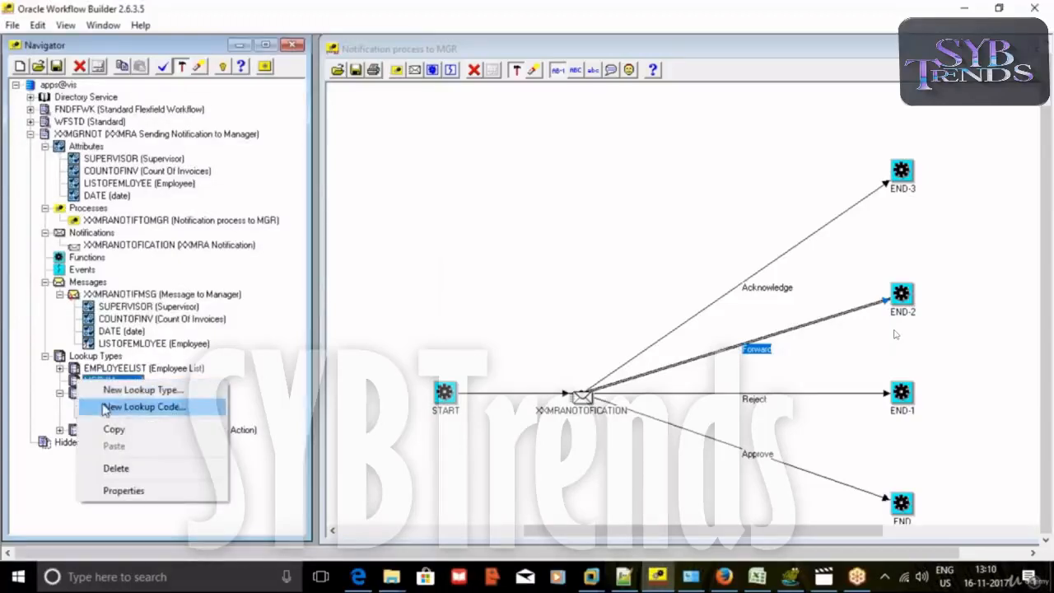
left_click(107, 407)
left_click(263, 148)
type("WTUCKER")
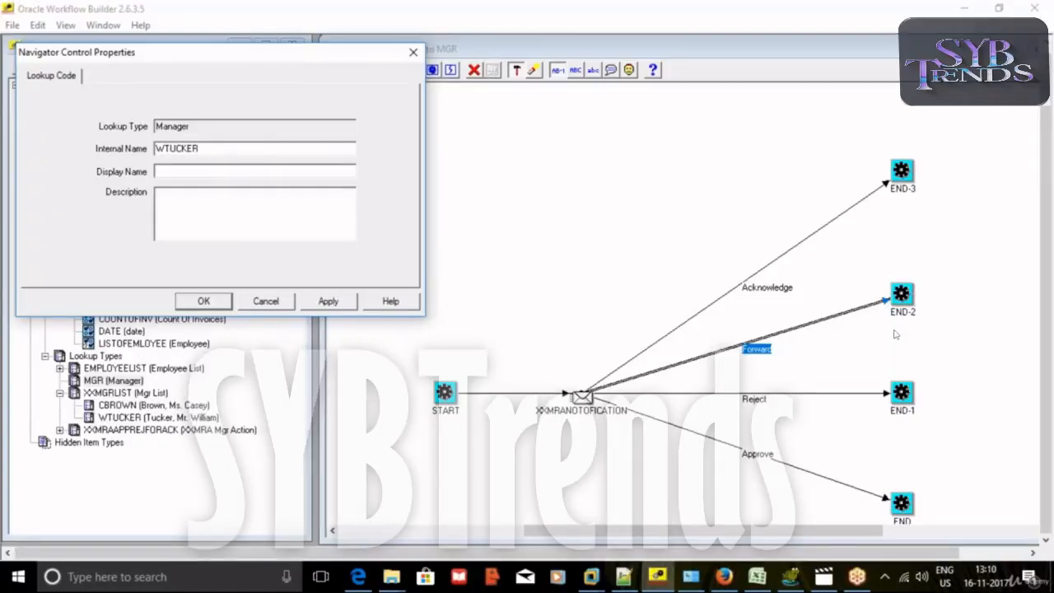
type("cher,Mr.William")
left_click_drag(226, 171, 125, 154)
key("ctrl+c")
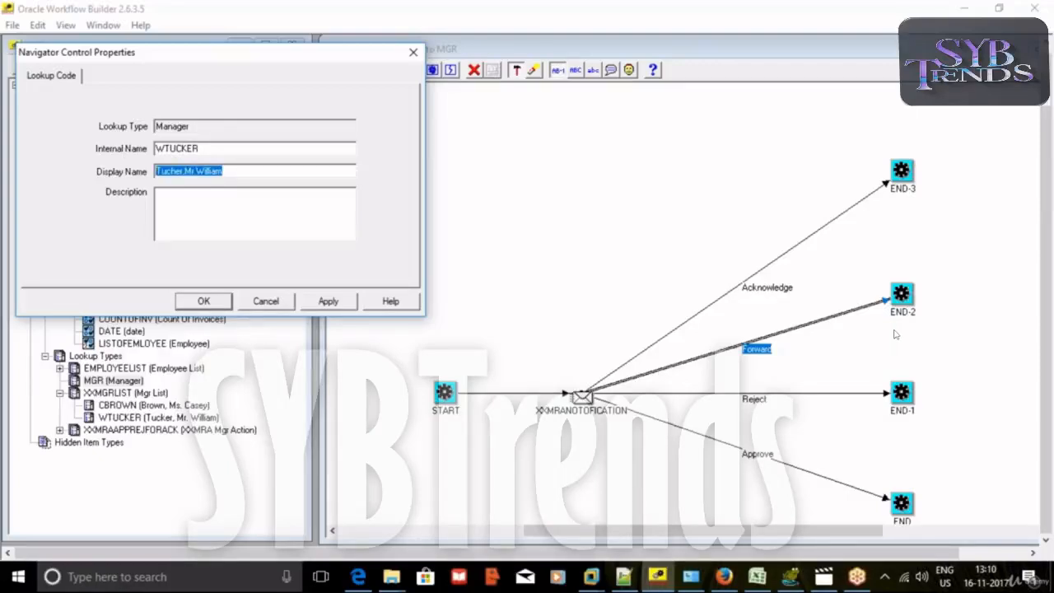
left_click(184, 203)
key("ctrl+v")
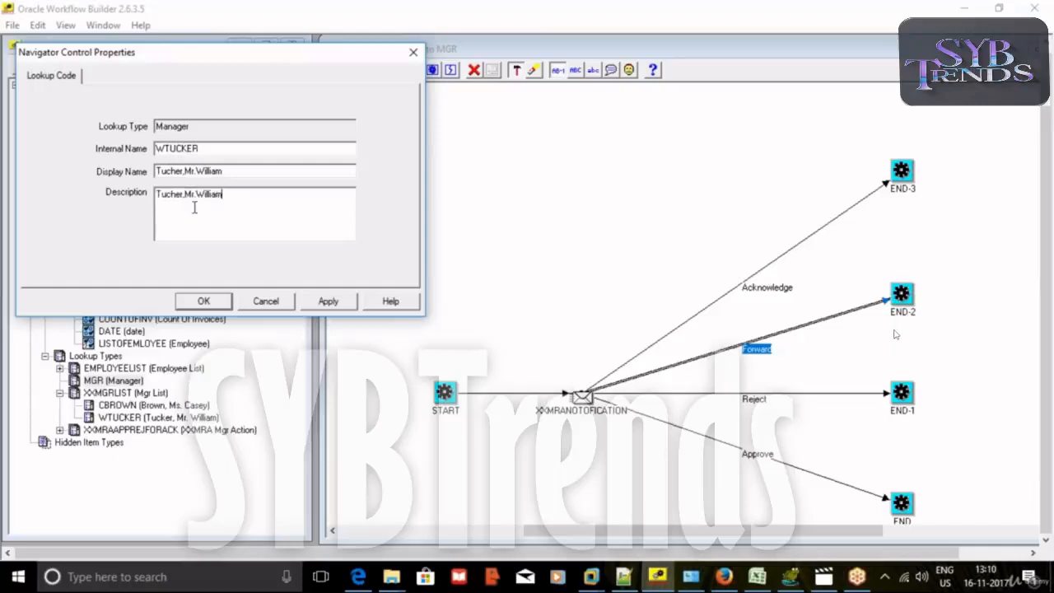
left_click(325, 301)
left_click(204, 302)
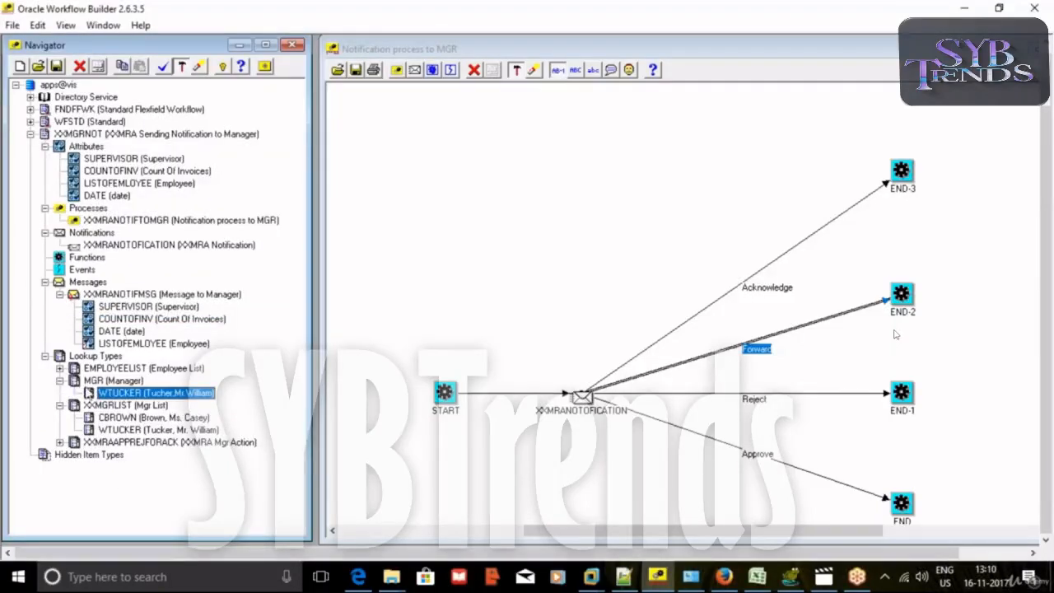
left_click(60, 381)
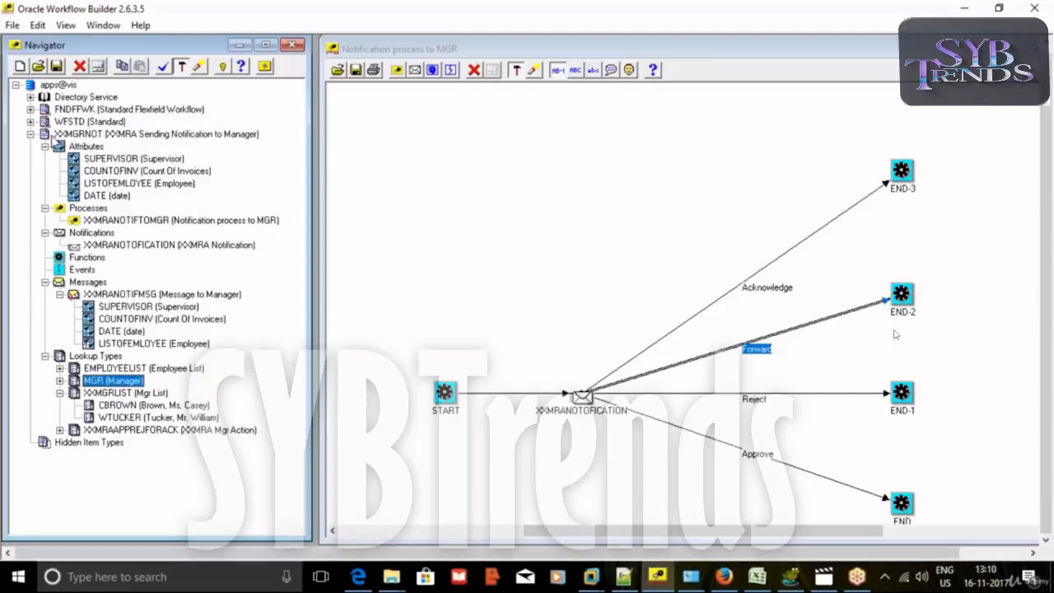
Create a new XXMGRNOT item attribute with internal name FORWARDTO.
left_click(54, 137)
right_click(55, 137)
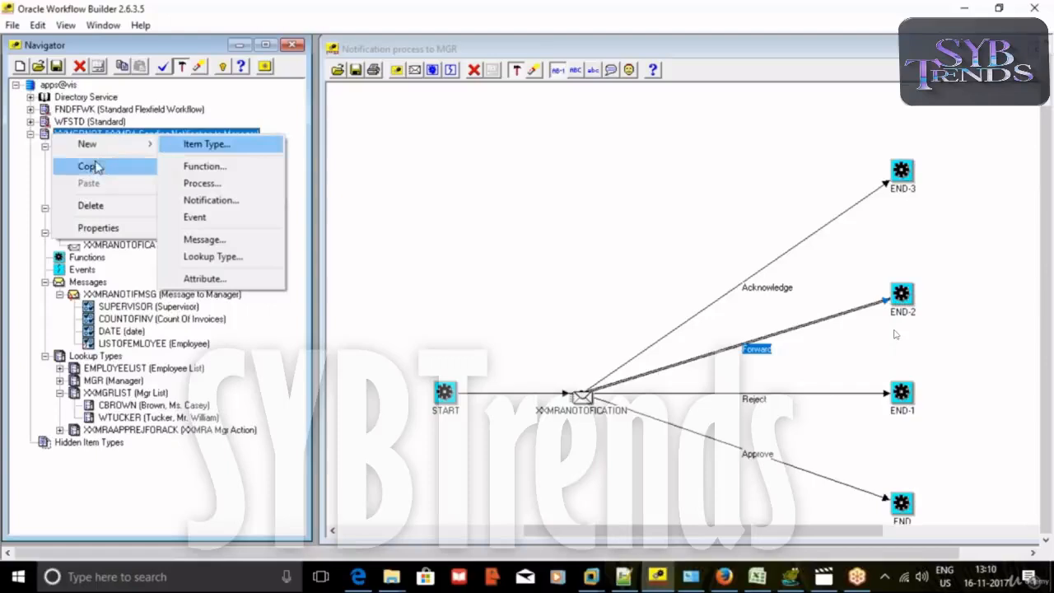
left_click(182, 158)
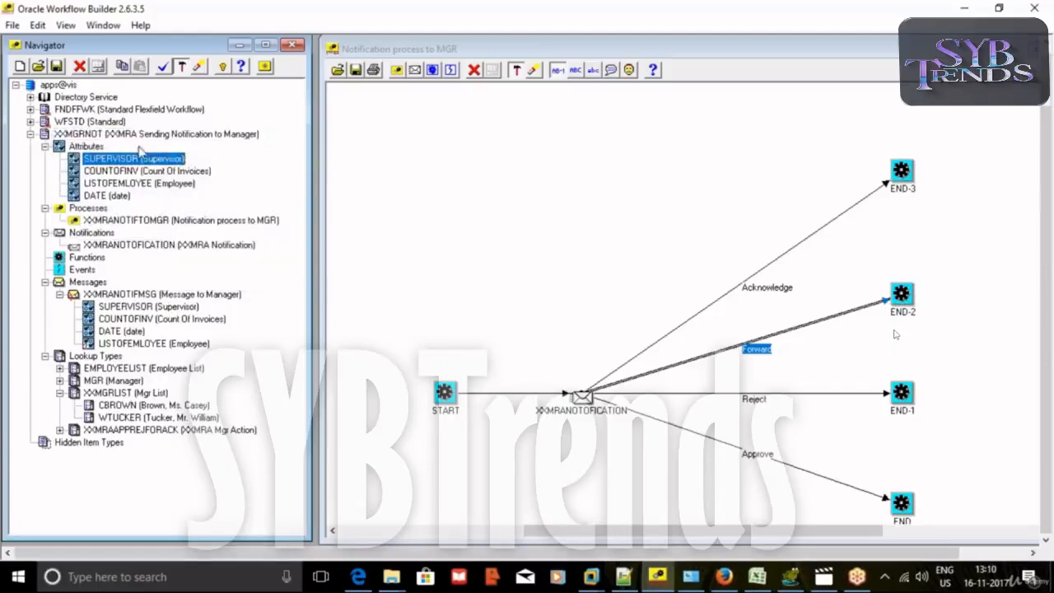
right_click(106, 147)
left_click(127, 155)
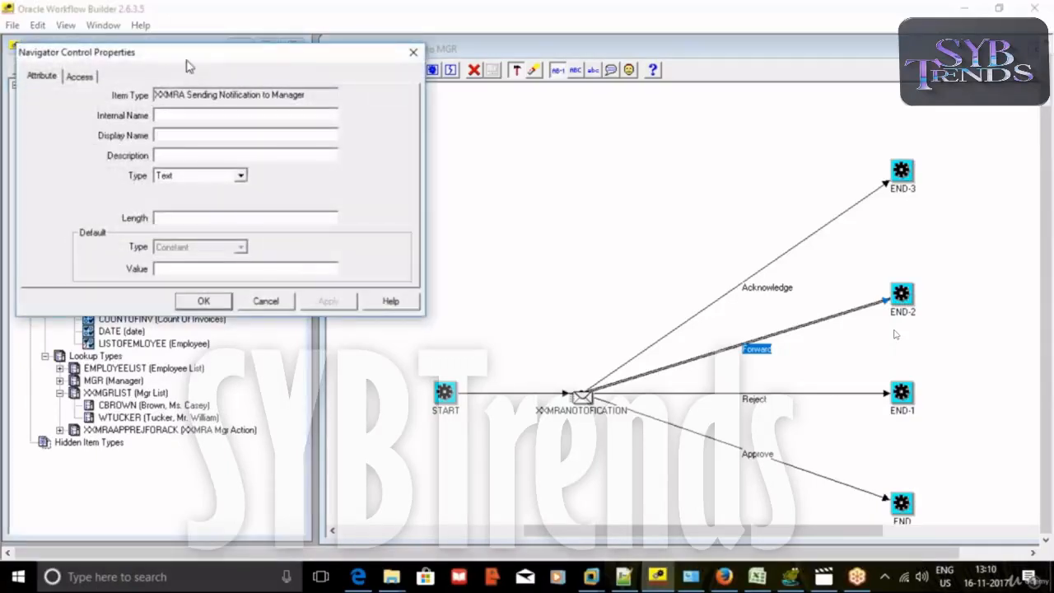
left_click_drag(188, 65, 387, 132)
left_click(381, 184)
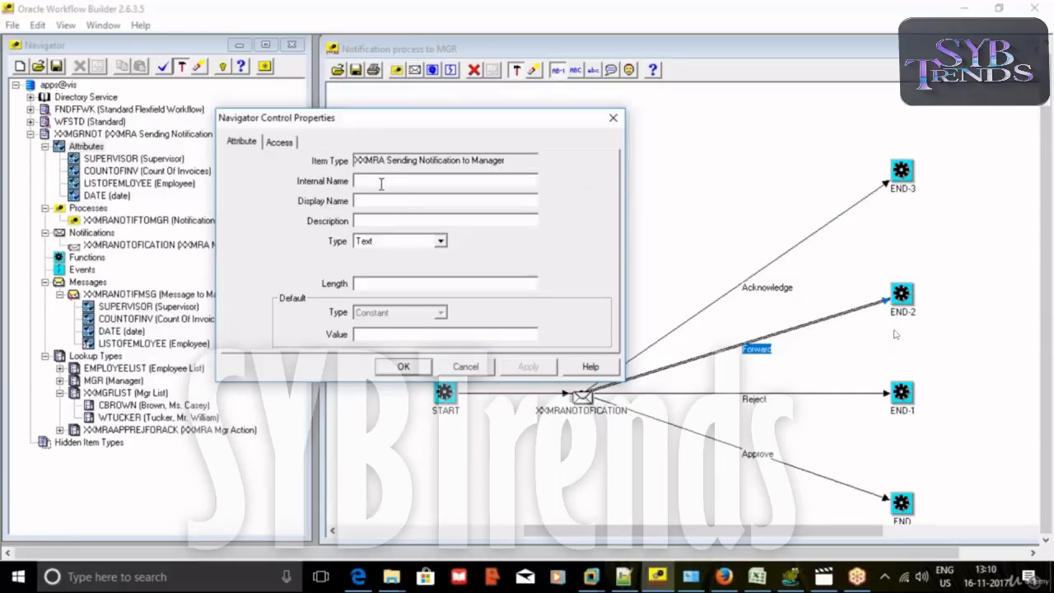
type("FORWARDTO")
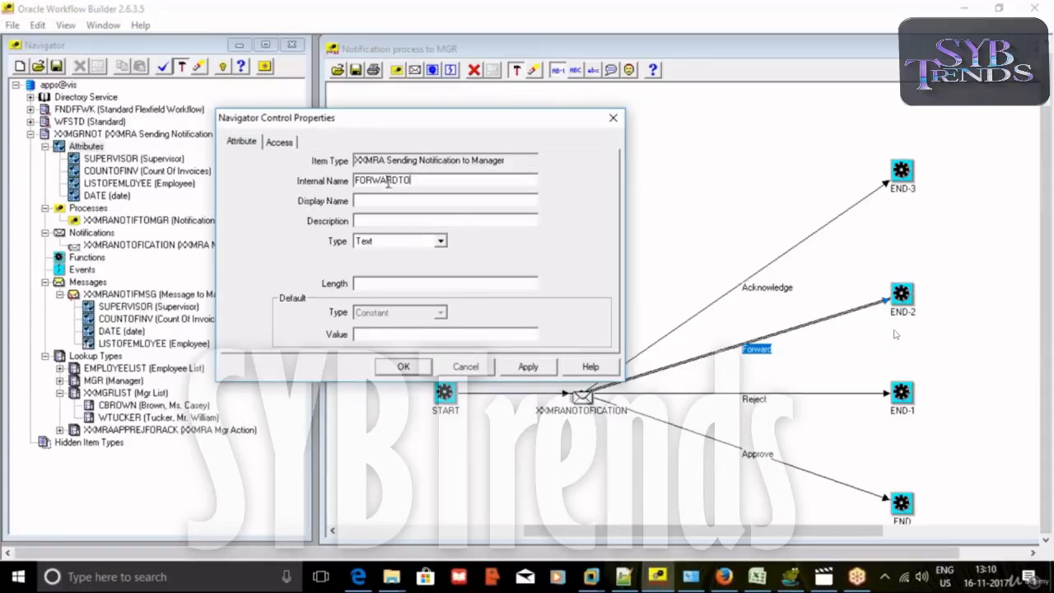
double_click(388, 181)
key("ctrl+c")
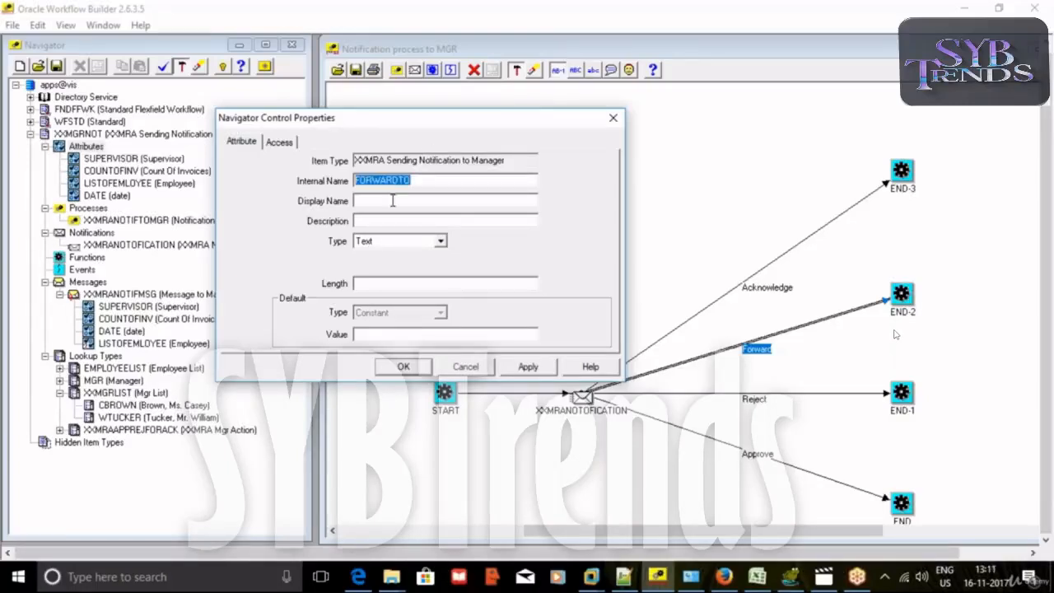
Give it display name and description Forward To, type Lookup with lookup type Manager, and save.
left_click(435, 200)
key("ctrl+v")
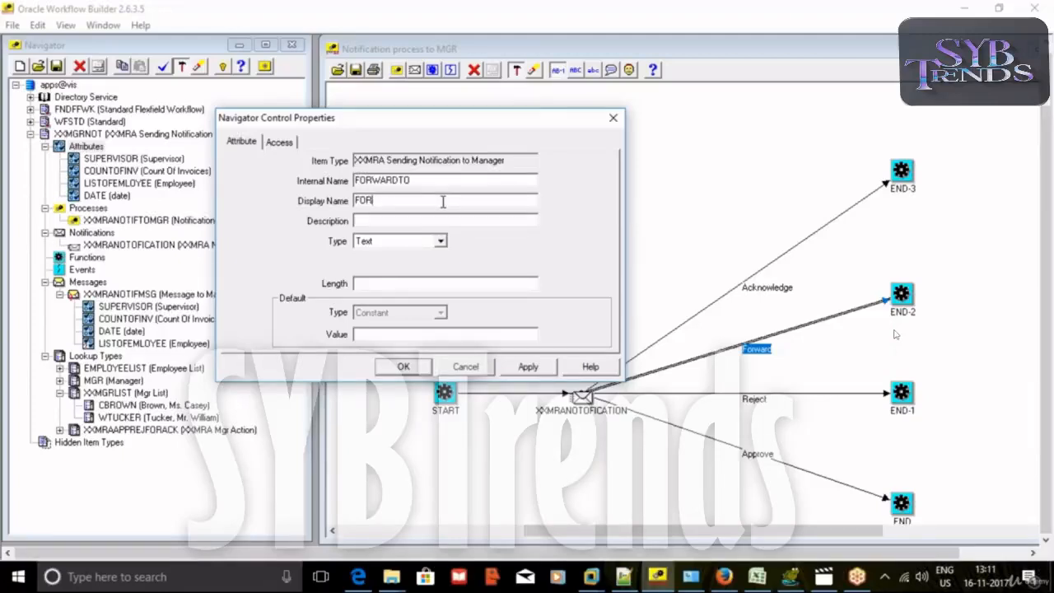
type("To")
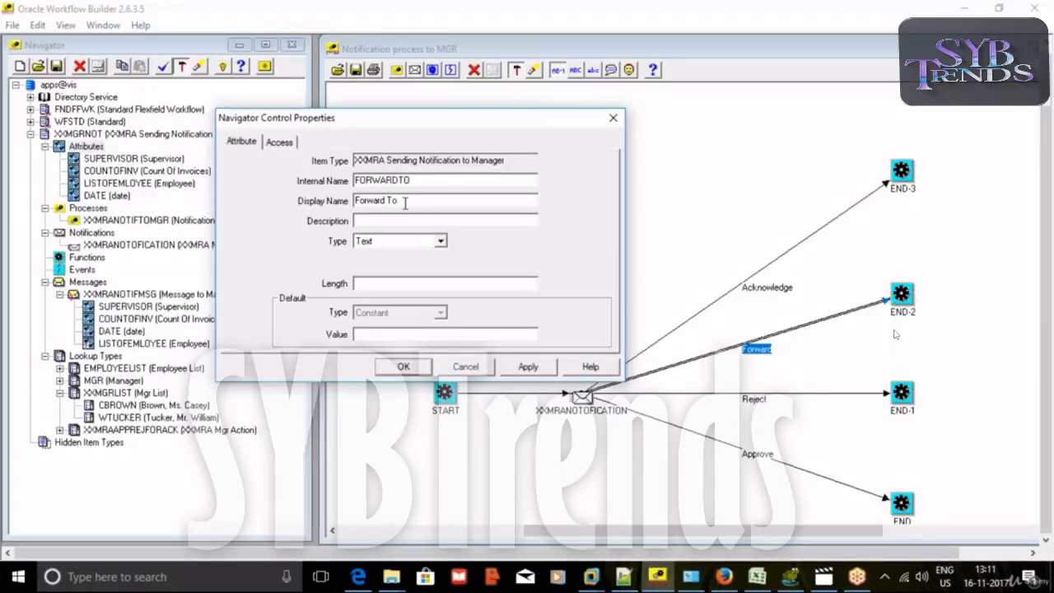
left_click_drag(409, 201, 354, 200)
key("ctrl+c")
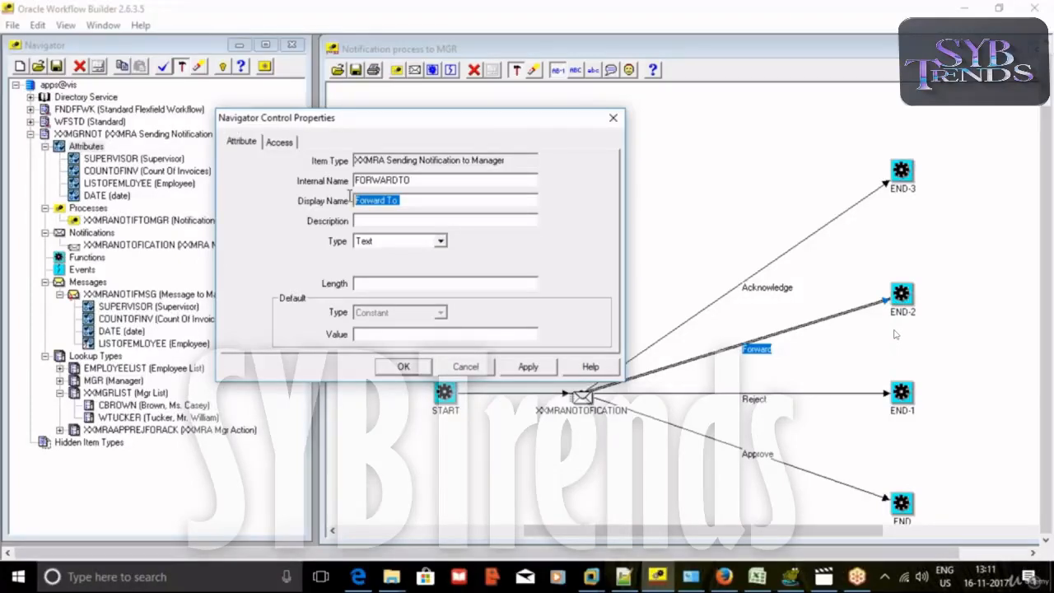
left_click(447, 215)
key("ctrl+v")
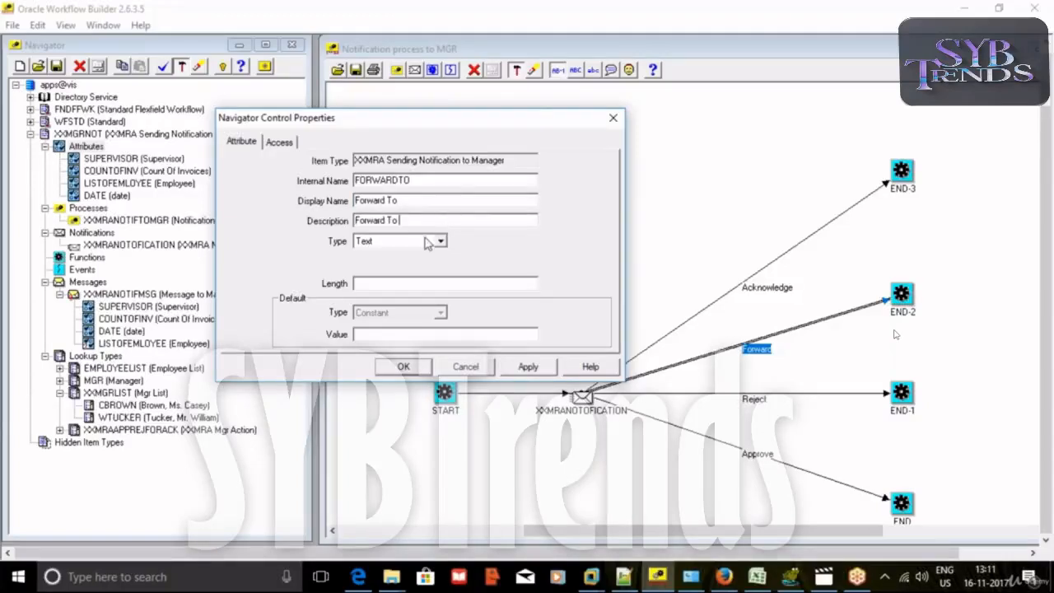
left_click(440, 240)
left_click(400, 286)
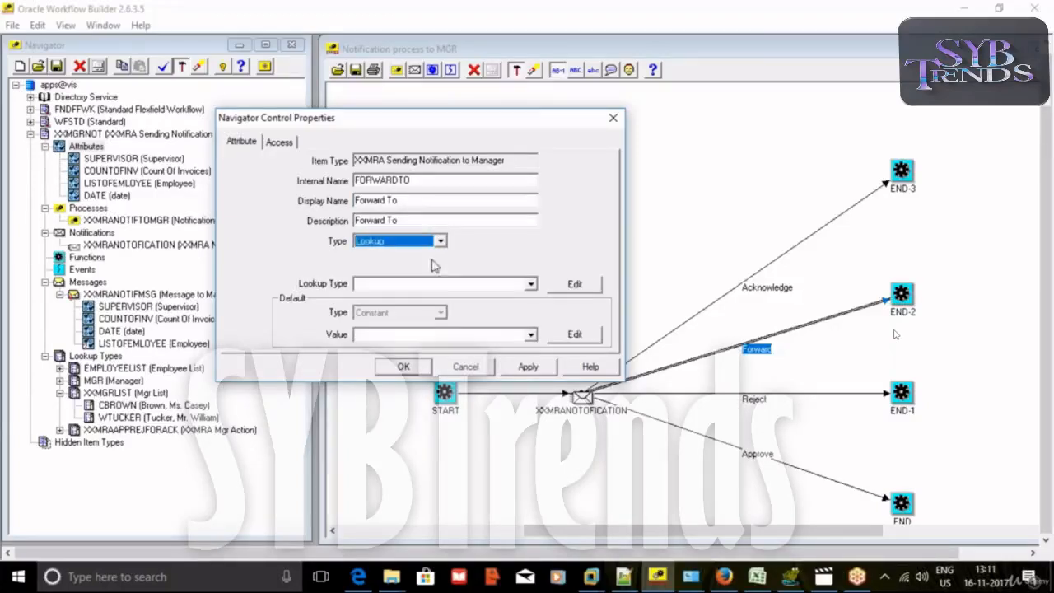
left_click(532, 283)
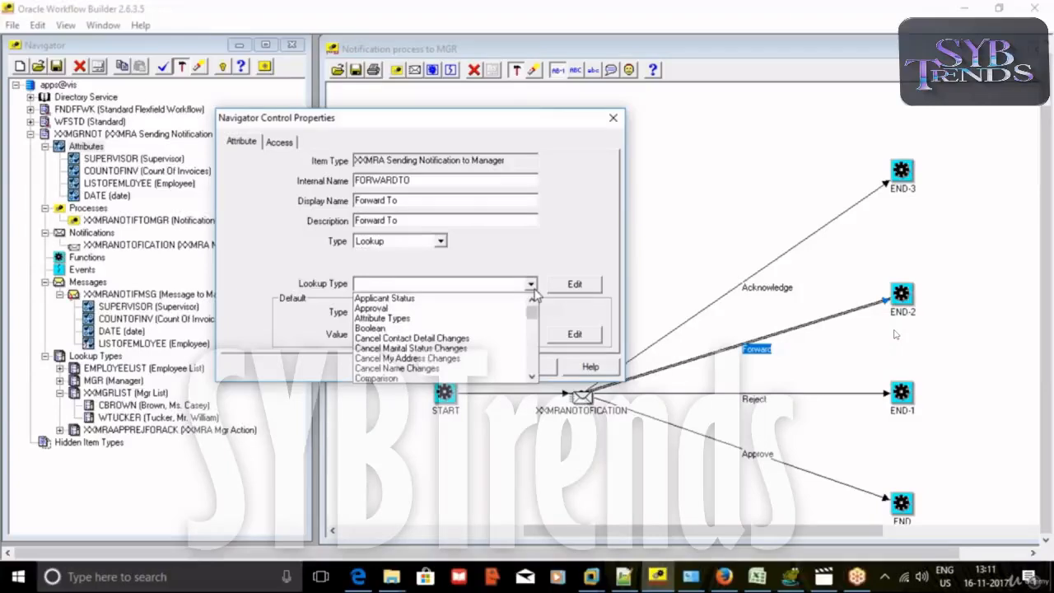
key("m")
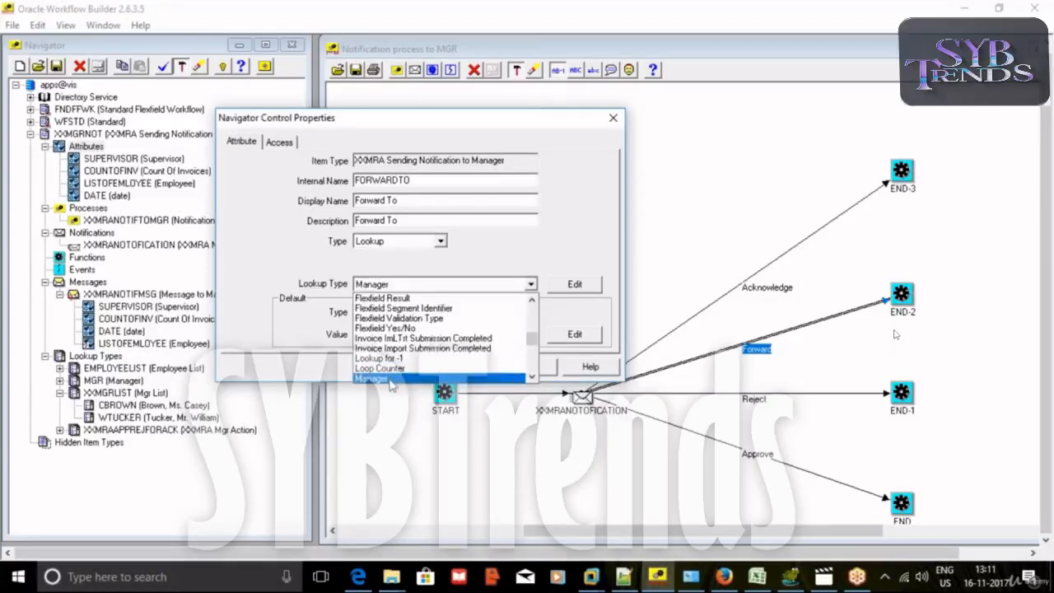
left_click(517, 377)
left_click(403, 367)
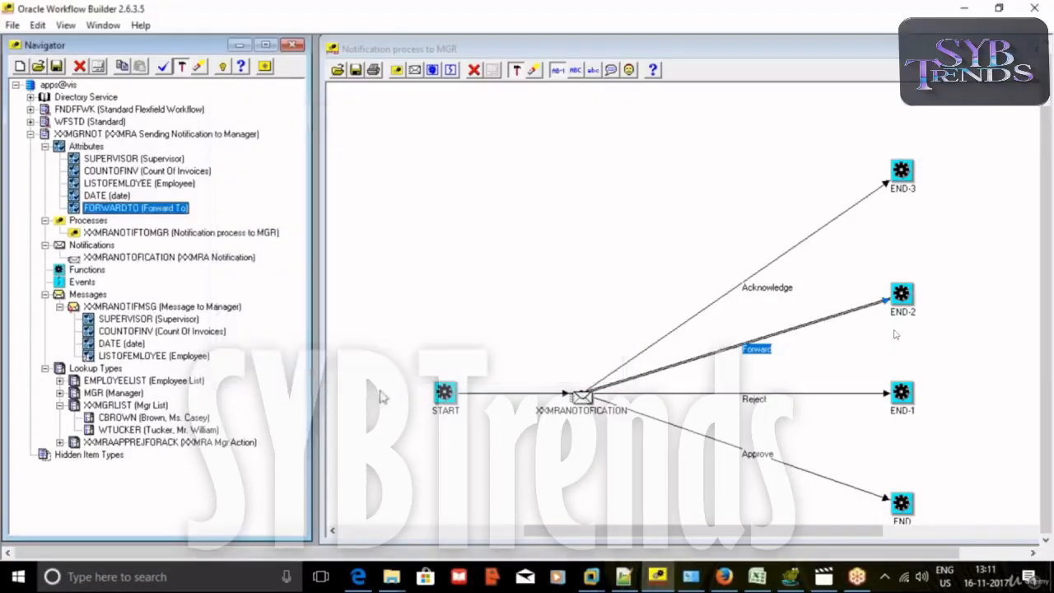
Verify the design, then add FORWARDTO to Message to Manager as a Respond attribute.
left_click(164, 67)
left_click(560, 334)
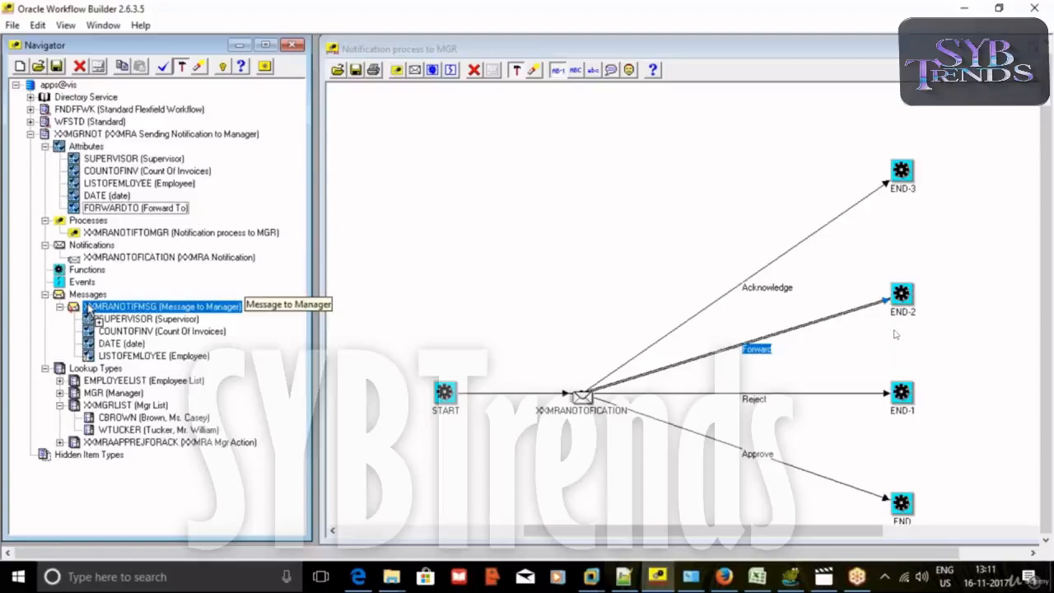
left_click_drag(88, 308, 89, 310)
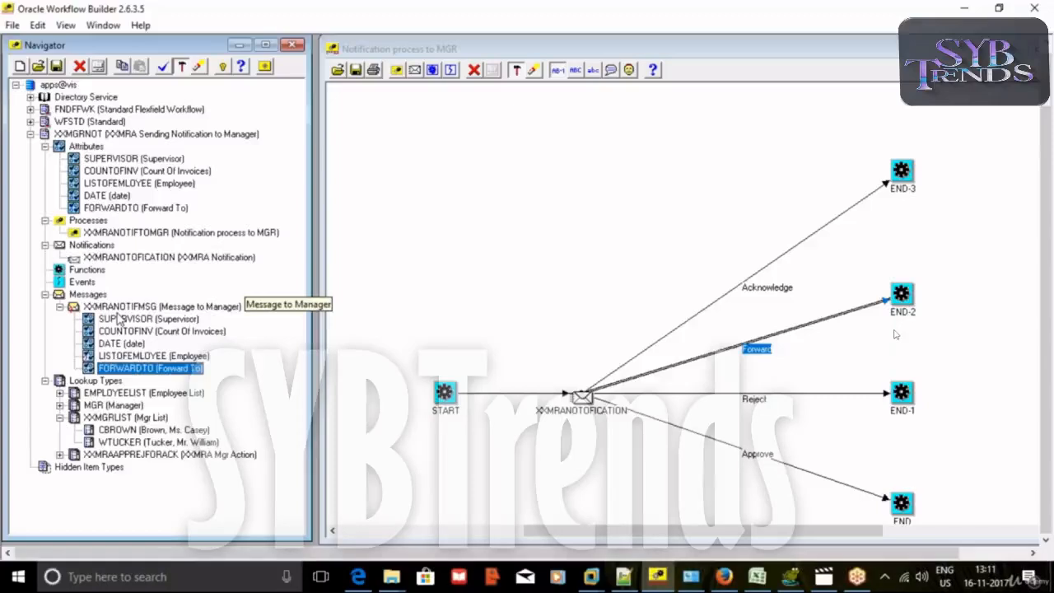
double_click(90, 370)
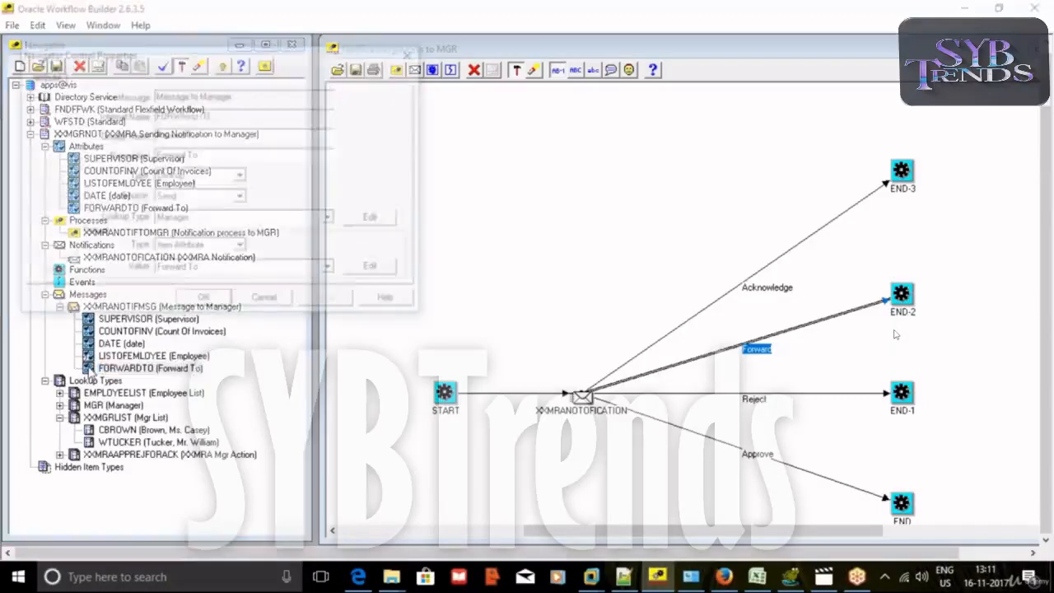
left_click(214, 200)
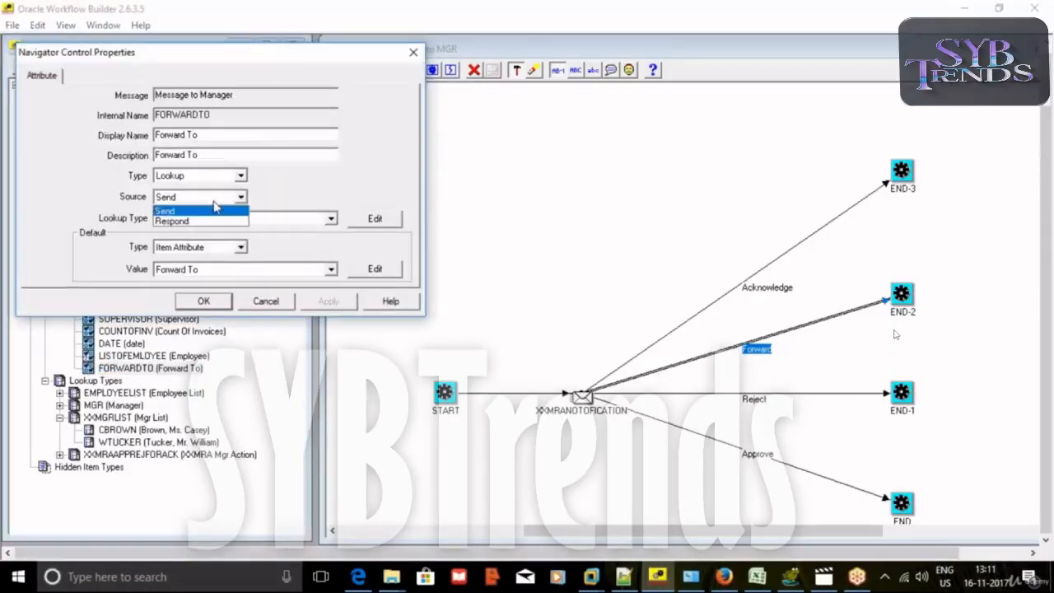
left_click(208, 222)
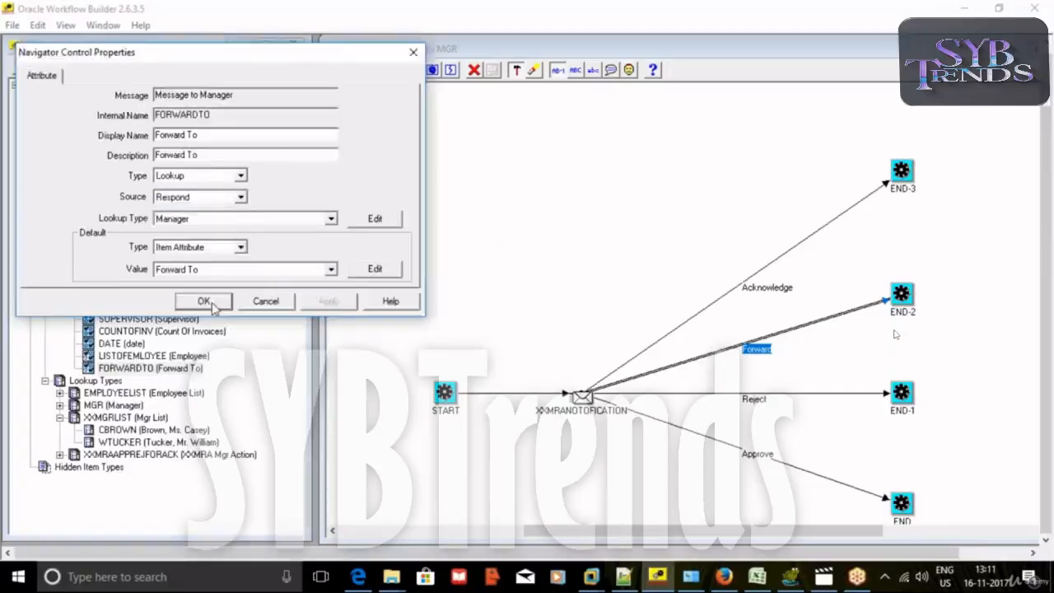
left_click(205, 301)
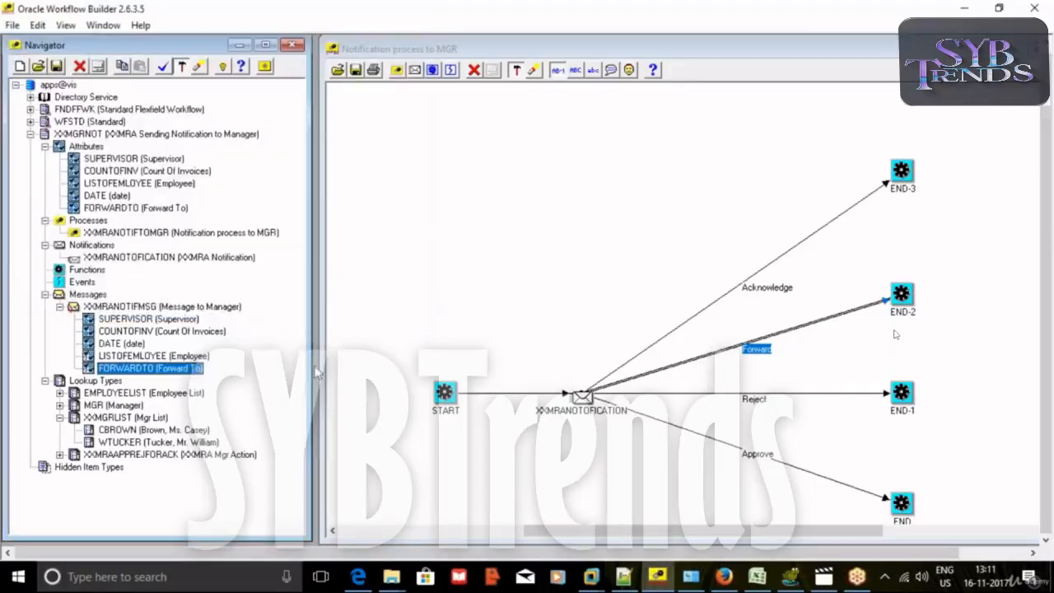
Re-verify the workflow design successfully and start saving the file.
left_click(163, 67)
left_click(576, 339)
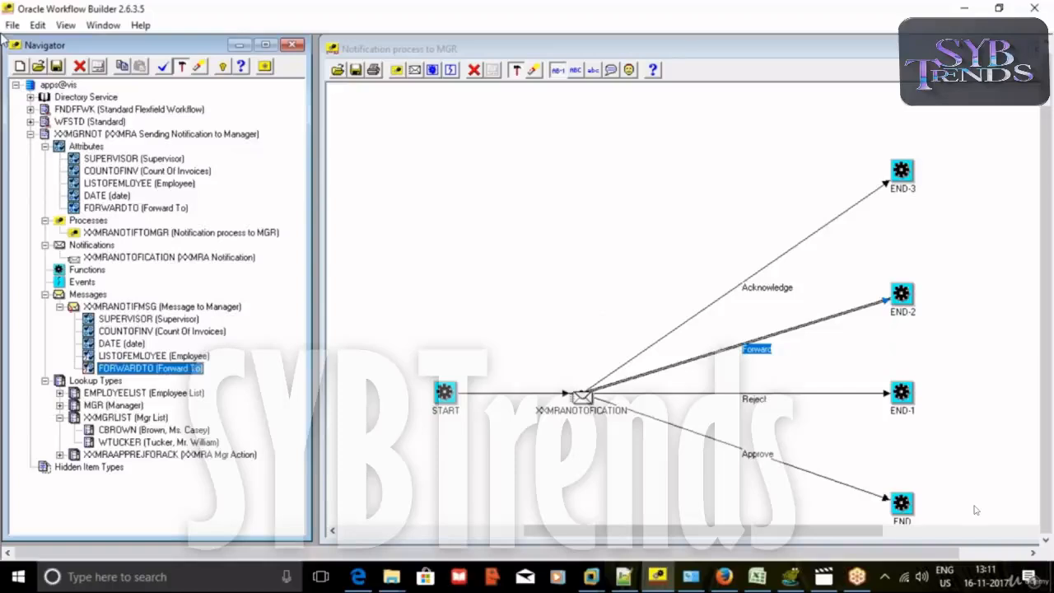
left_click(12, 25)
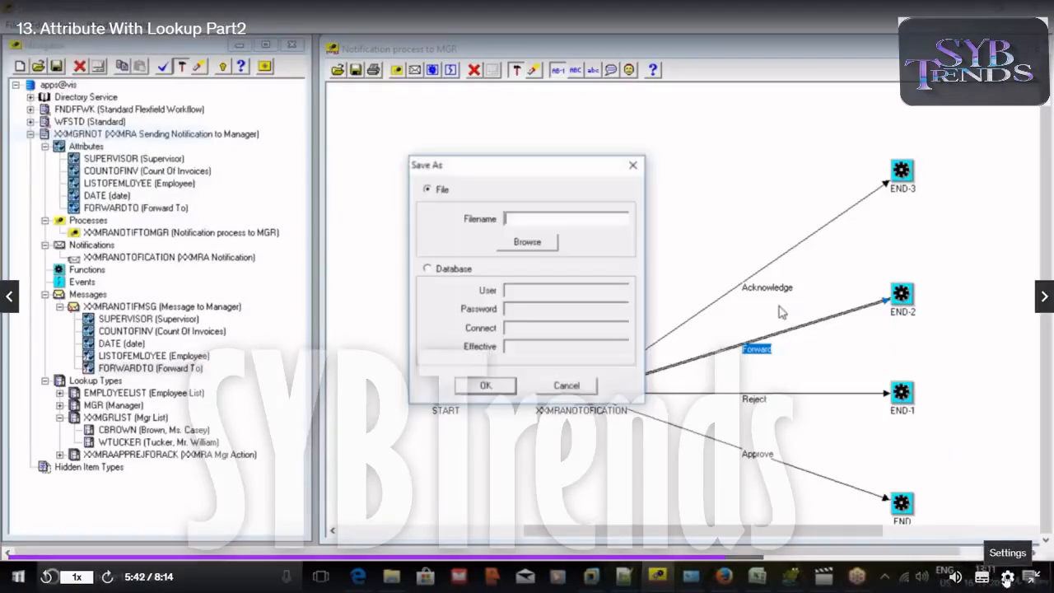
Save the updated XXMRA workflow to the database and bring up the E-Business Suite login page.
left_click(1008, 579)
left_click(1007, 580)
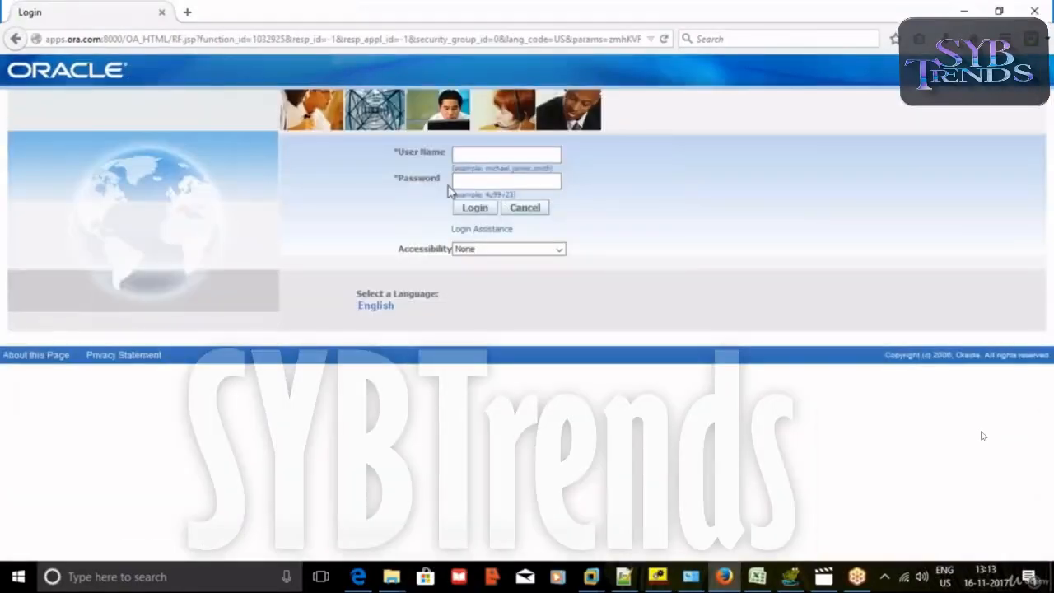
Sign in with the saved manager login and open the Message to Manager notification.
left_click(497, 156)
key("Down")
key("Down")
key("Down")
key("Down")
key("Return")
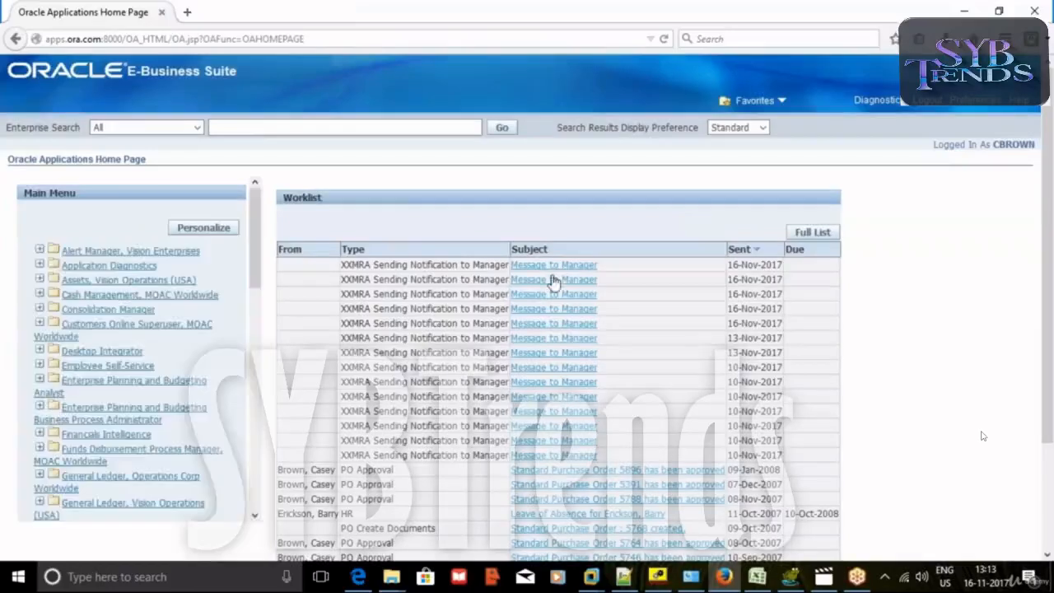
left_click(552, 280)
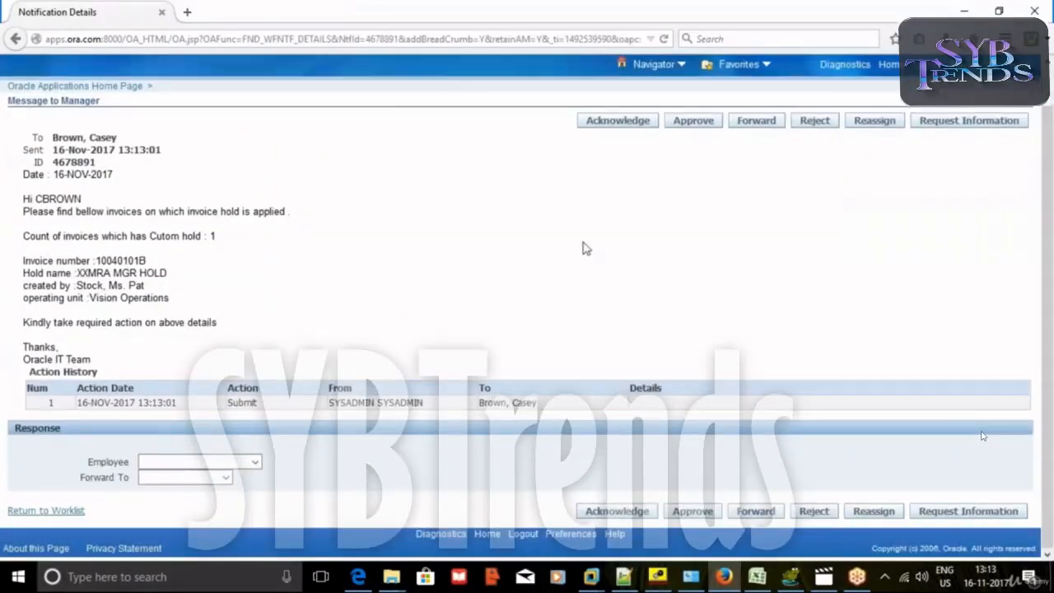
Set Forward To to the only manager offered, leaving Employee blank.
left_click(255, 462)
left_click(237, 487)
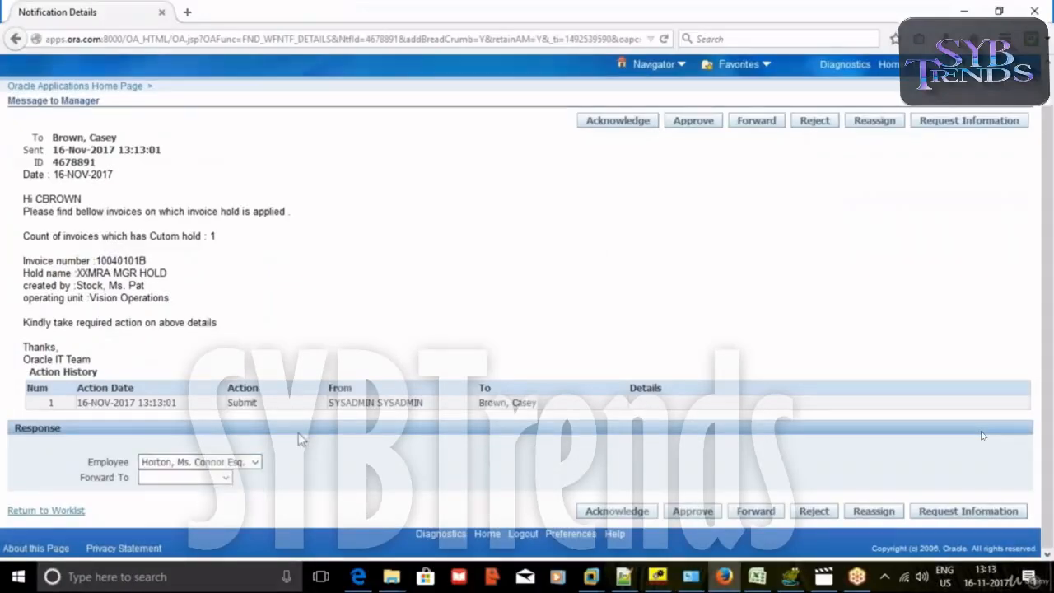
left_click(255, 465)
left_click(255, 466)
left_click(255, 465)
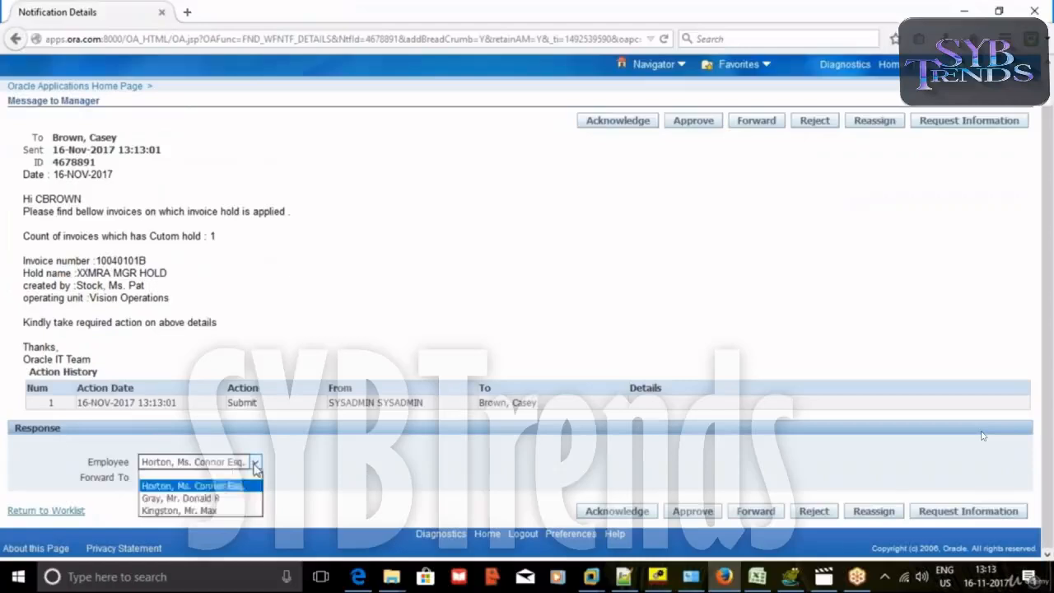
left_click(252, 474)
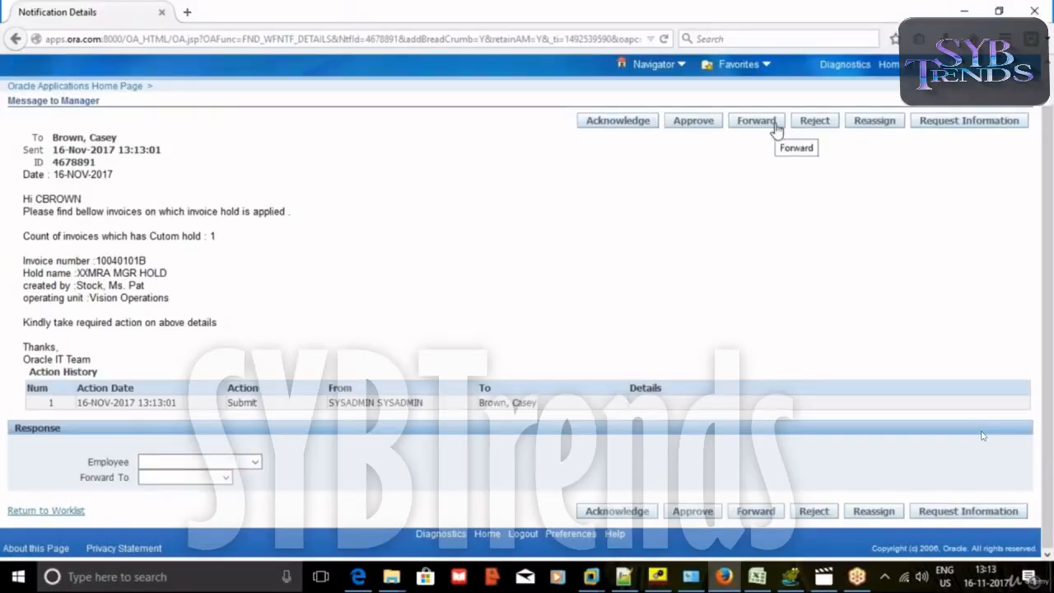
left_click(227, 477)
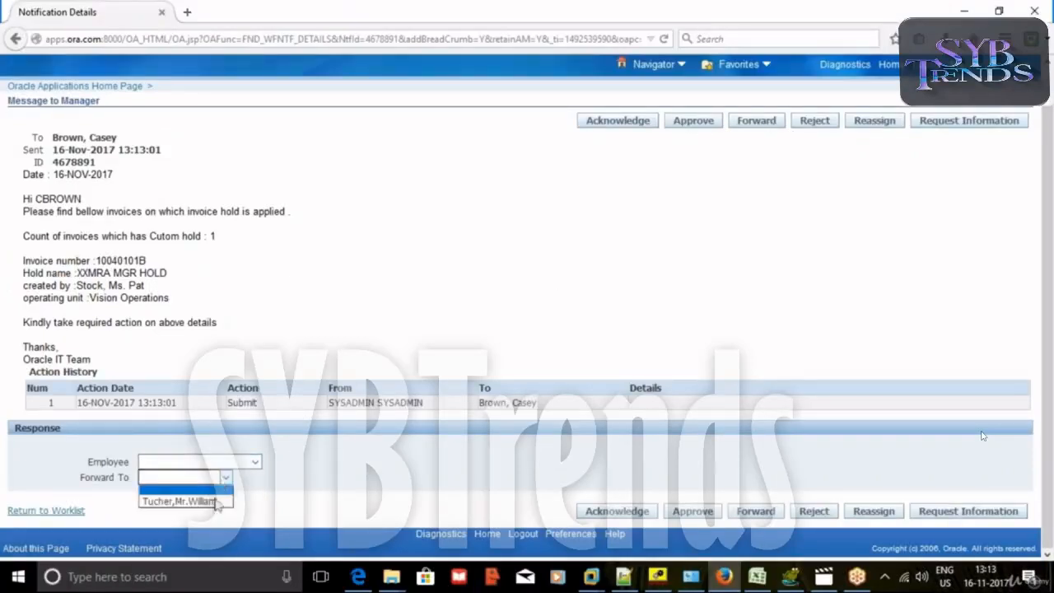
left_click(217, 503)
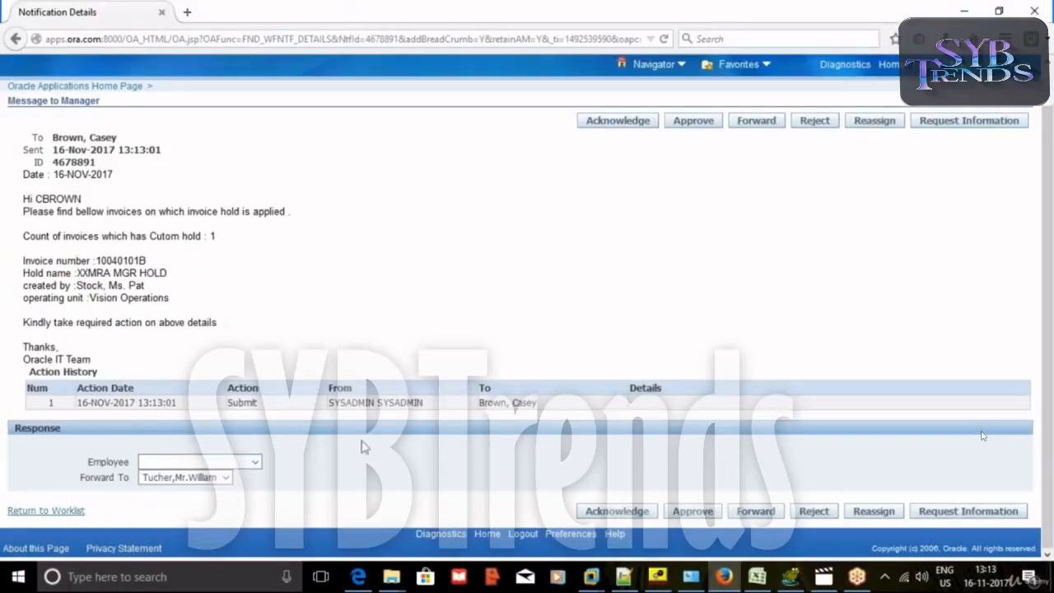
left_click(254, 462)
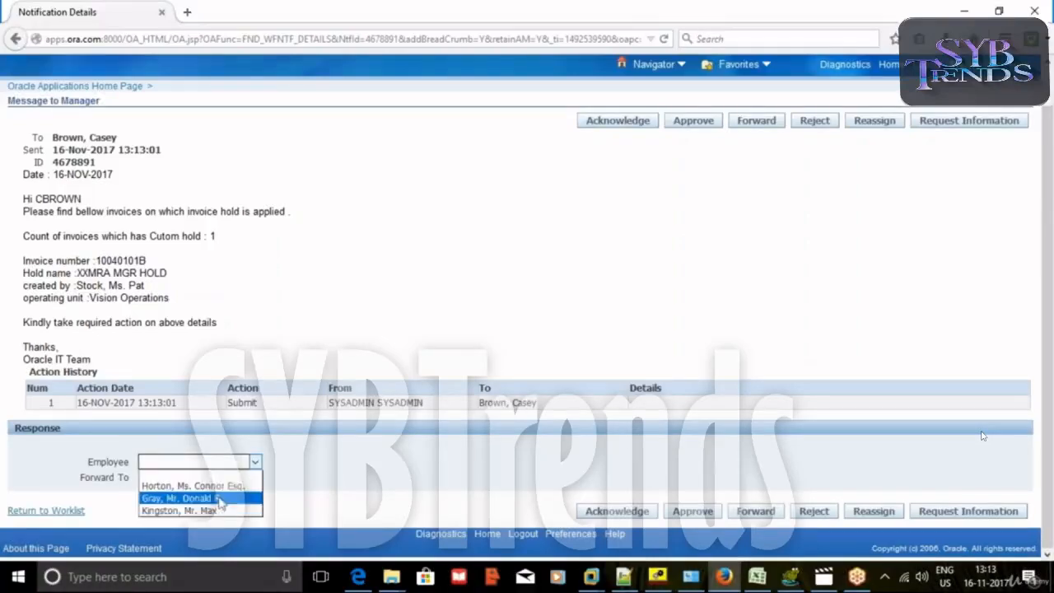
left_click(223, 456)
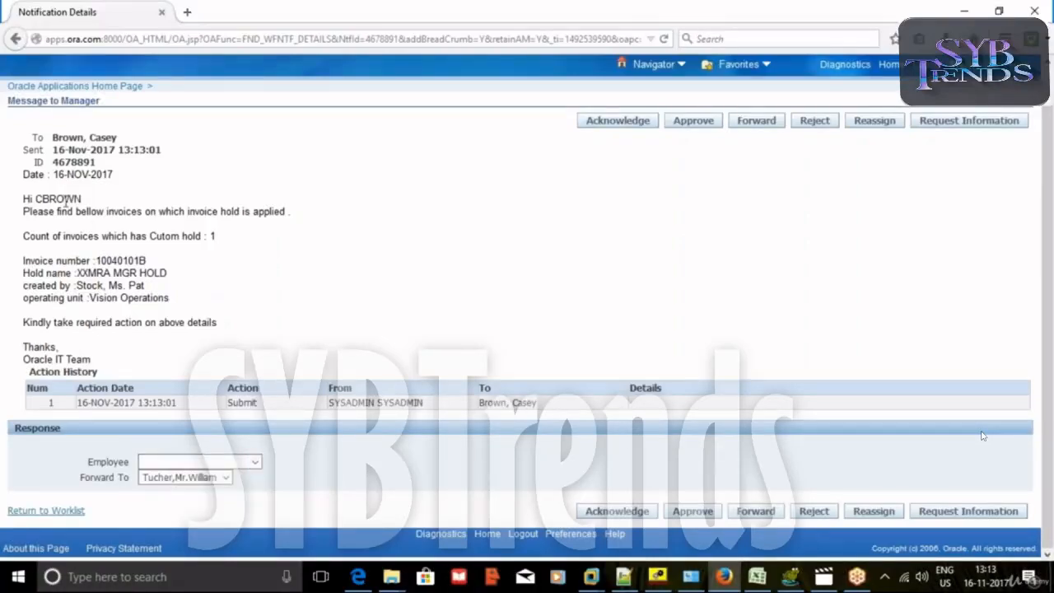
Choose the first employee and set Forward To to the only manager offered.
double_click(66, 200)
left_click(251, 462)
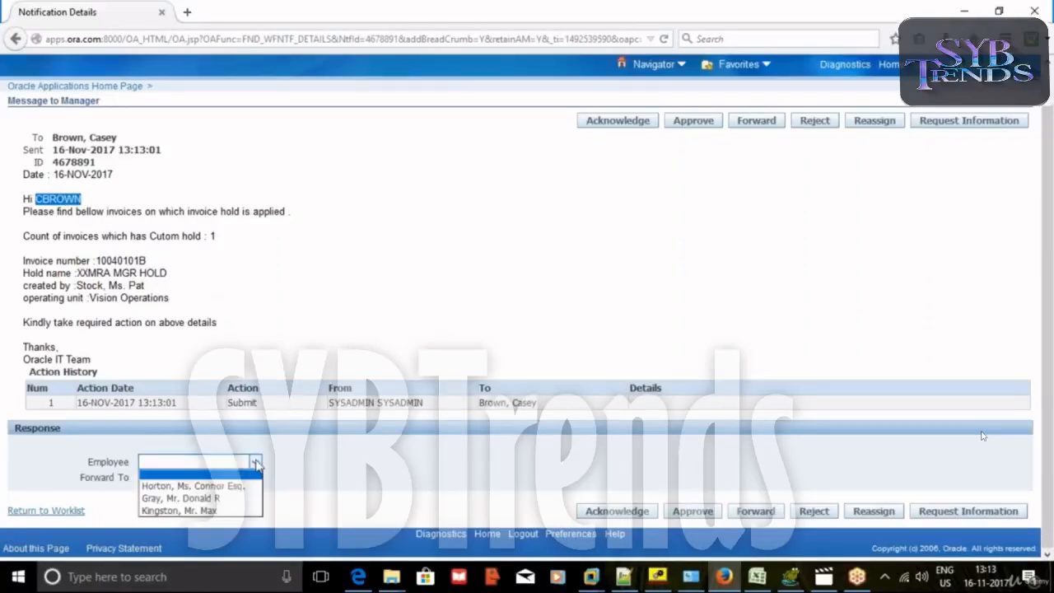
left_click(236, 485)
left_click(228, 479)
left_click(214, 491)
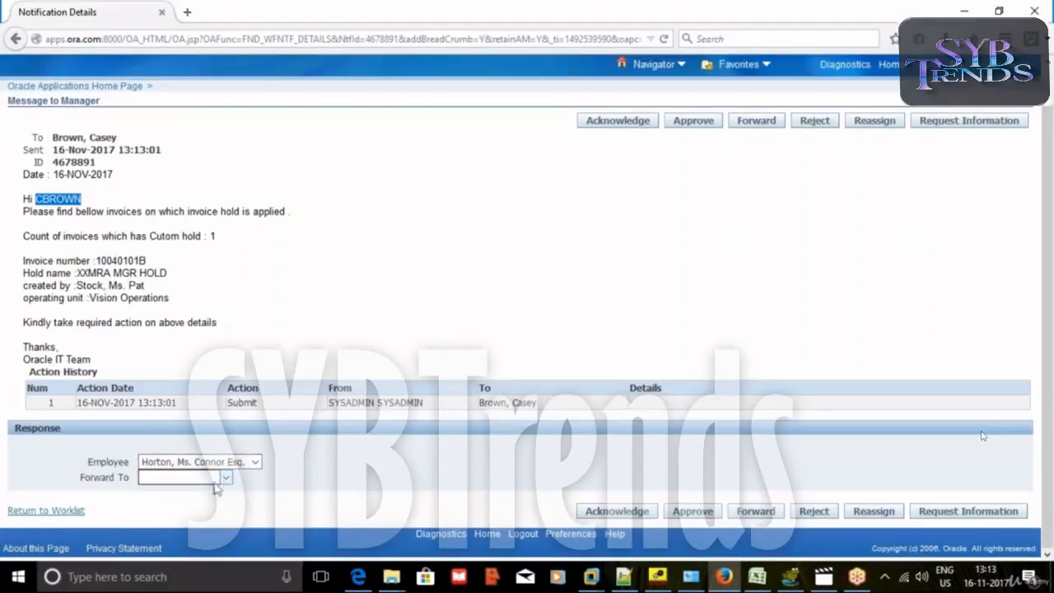
left_click(227, 481)
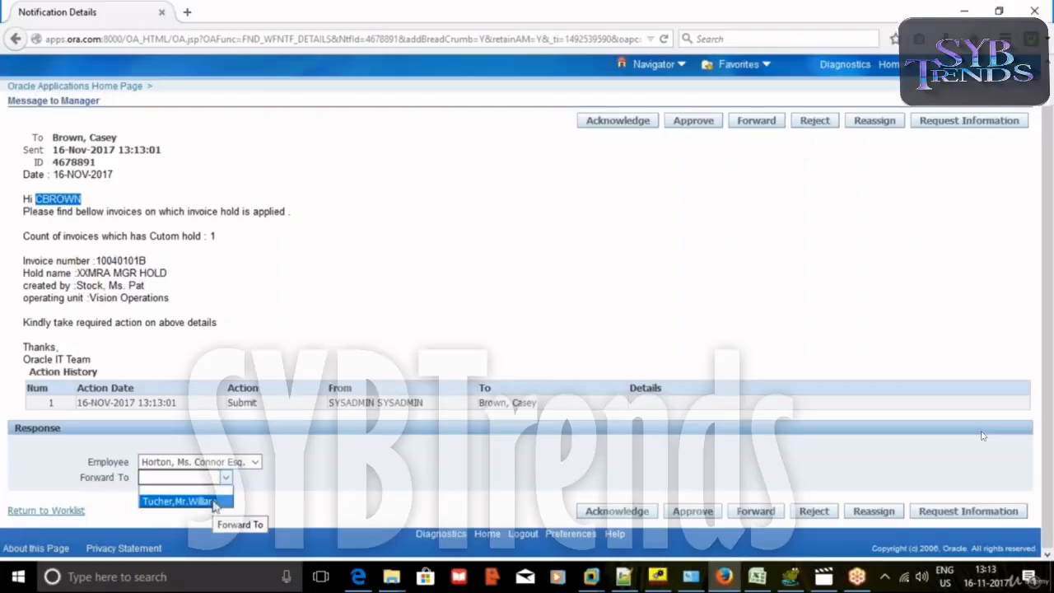
left_click(213, 501)
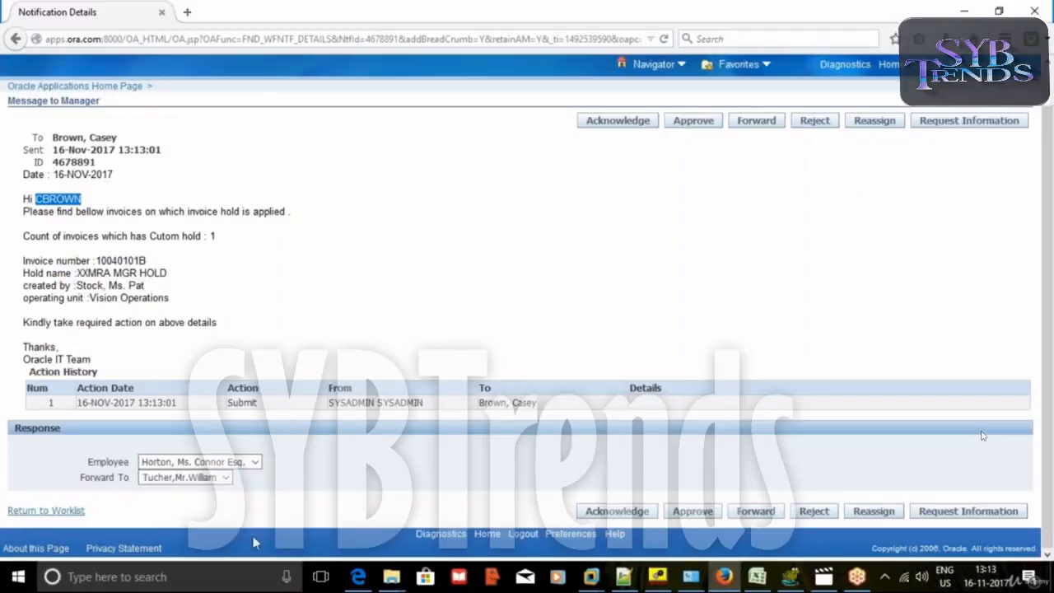
Switch Employee to the second entry and approve the notification.
left_click(255, 462)
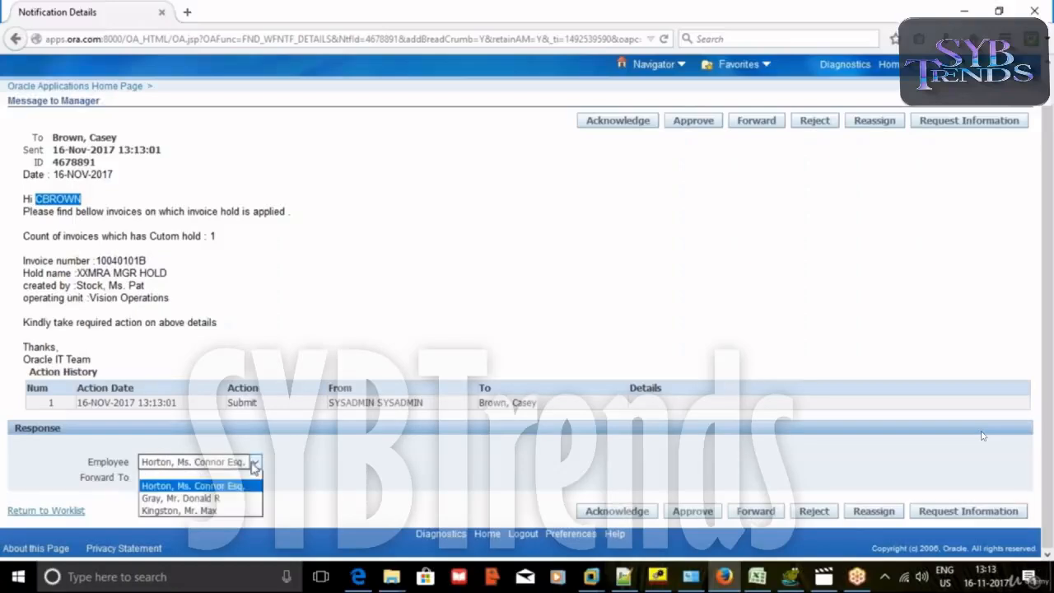
left_click(217, 477)
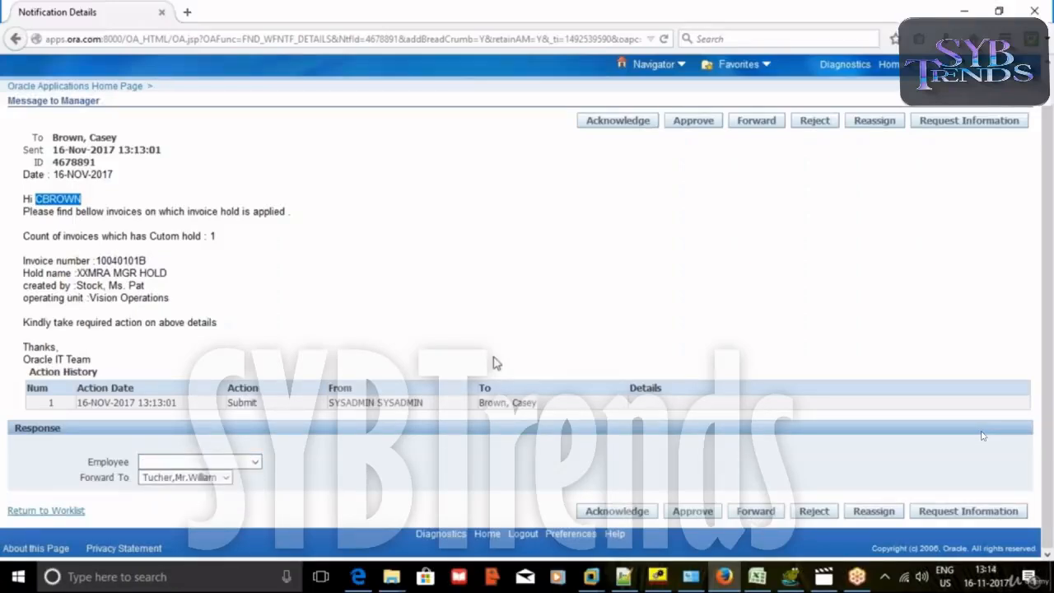
left_click(255, 462)
left_click(228, 497)
left_click(97, 227)
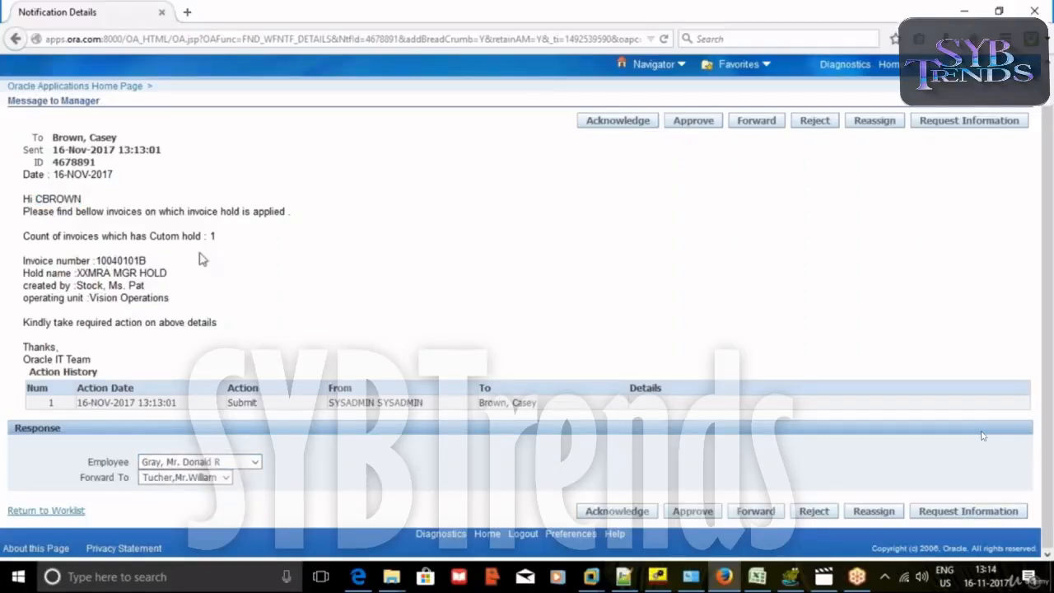
double_click(72, 199)
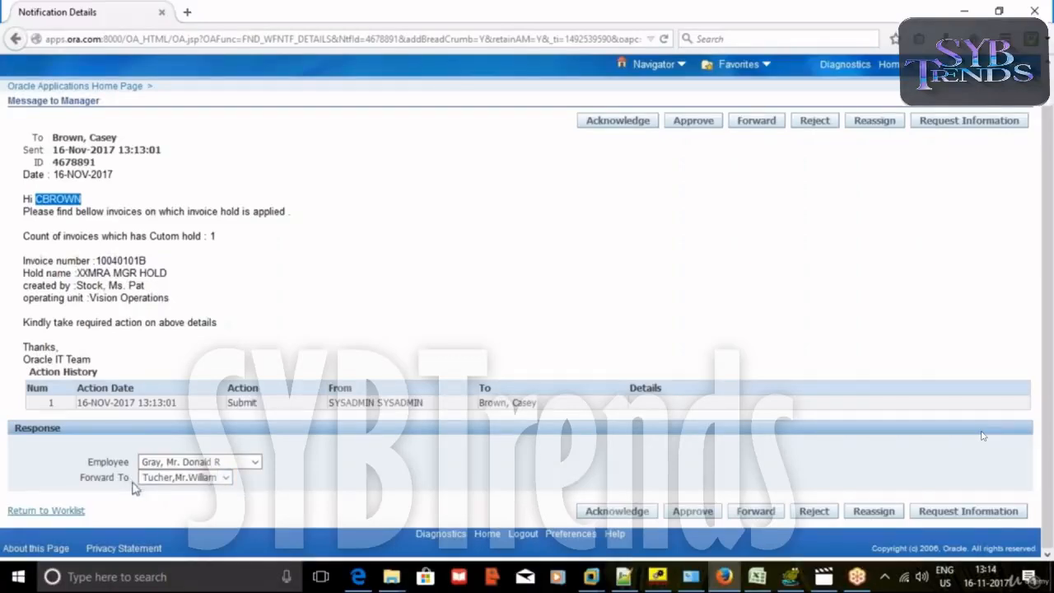
left_click(697, 124)
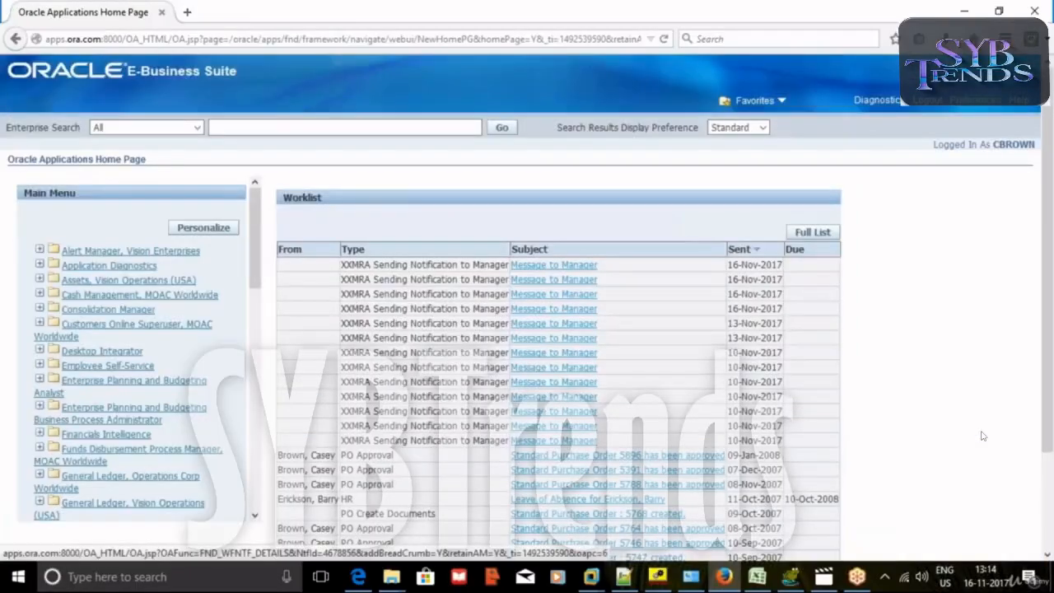